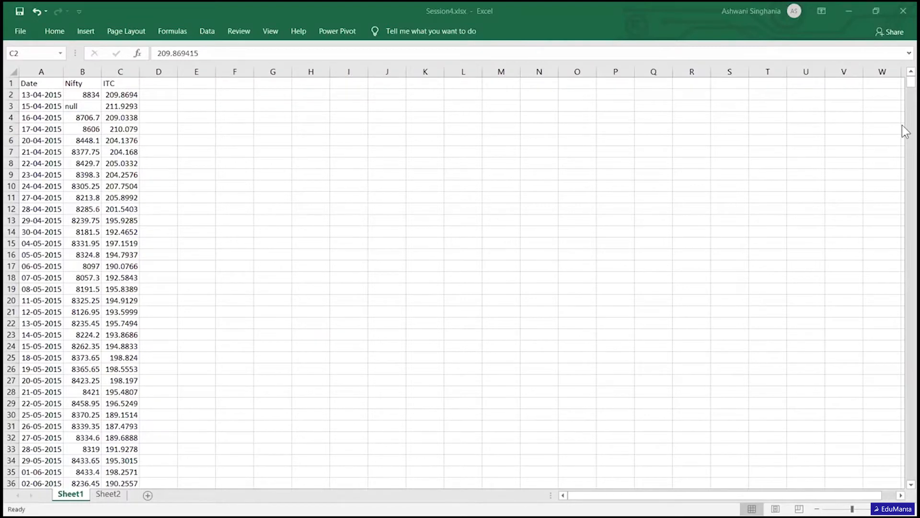
- Switch to Yahoo Finance in the browser, search for ITC and open the ITC Limited (ITC.NS) quote
{"action": "key", "text": "alt+Tab"}
{"action": "key", "text": "alt+Tab"}
{"action": "key", "text": "alt+Tab"}
{"action": "key", "text": "alt+Tab"}
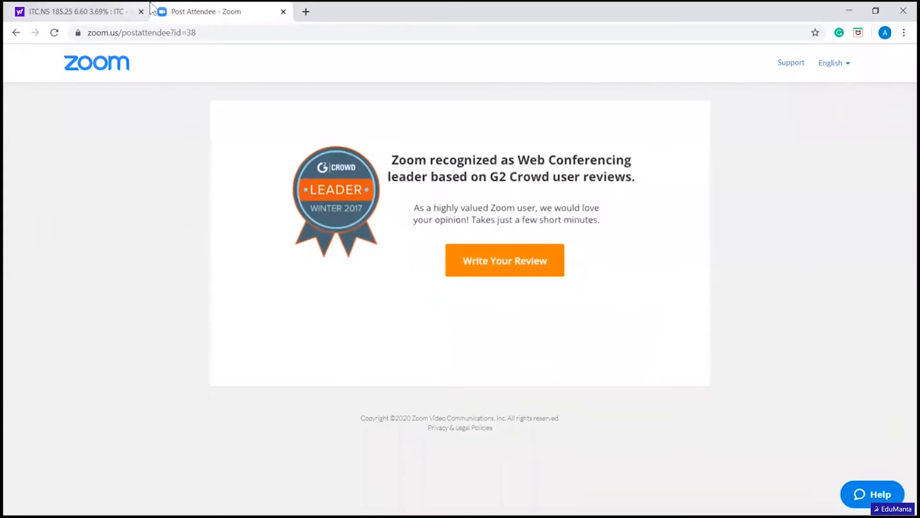
{"action": "left_click", "coordinate": [99, 11]}
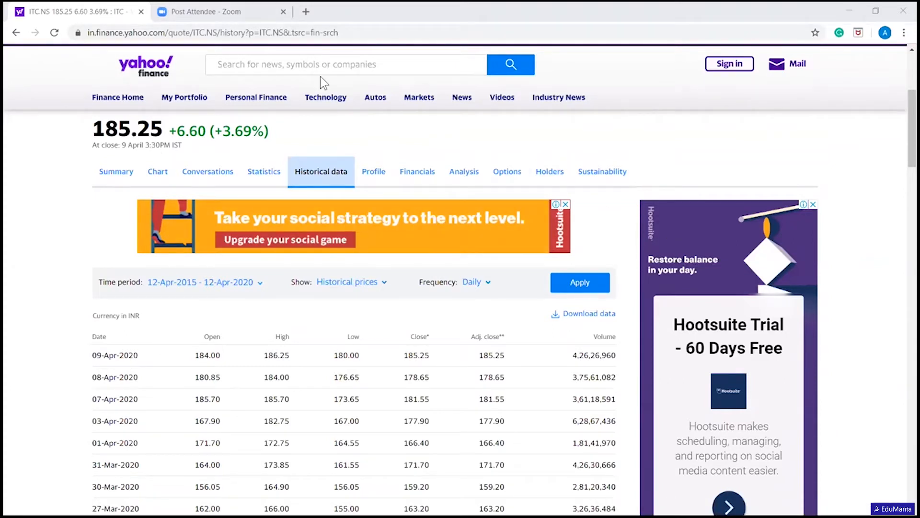
{"action": "left_click", "coordinate": [309, 66]}
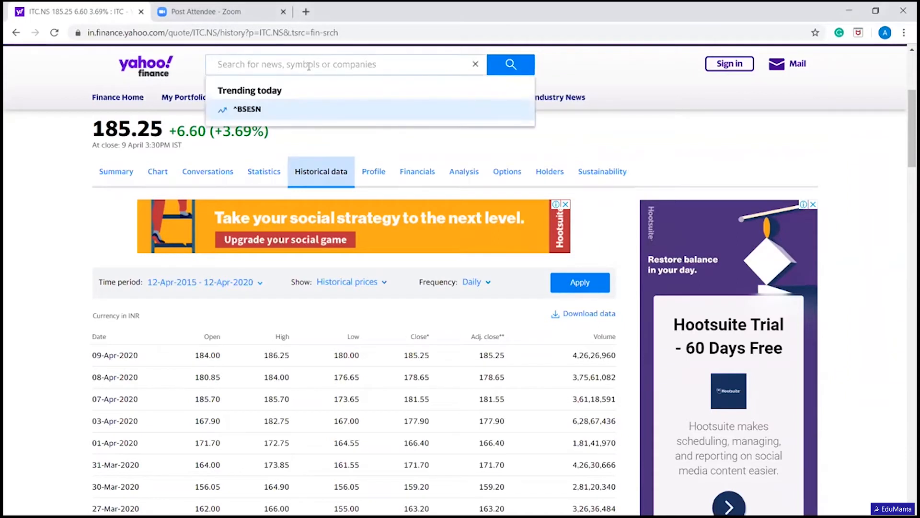
{"action": "type", "text": "ITC"}
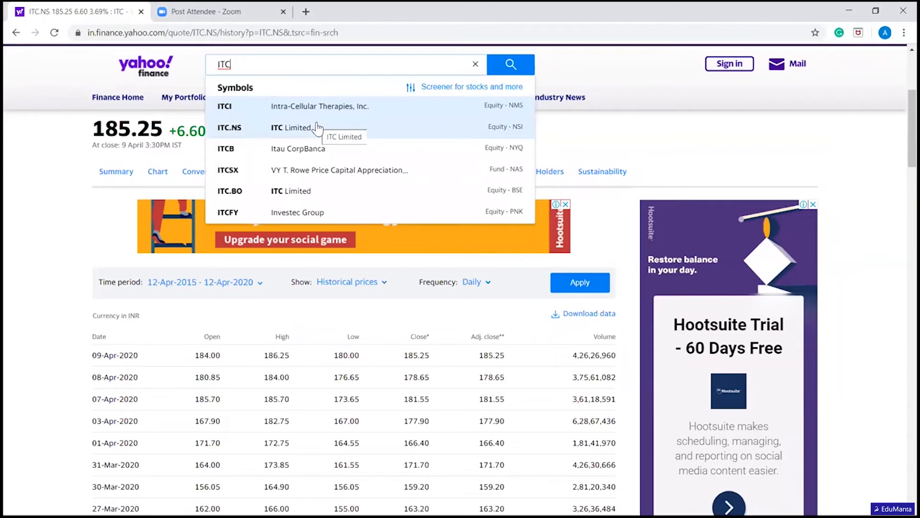
{"action": "left_click", "coordinate": [318, 127]}
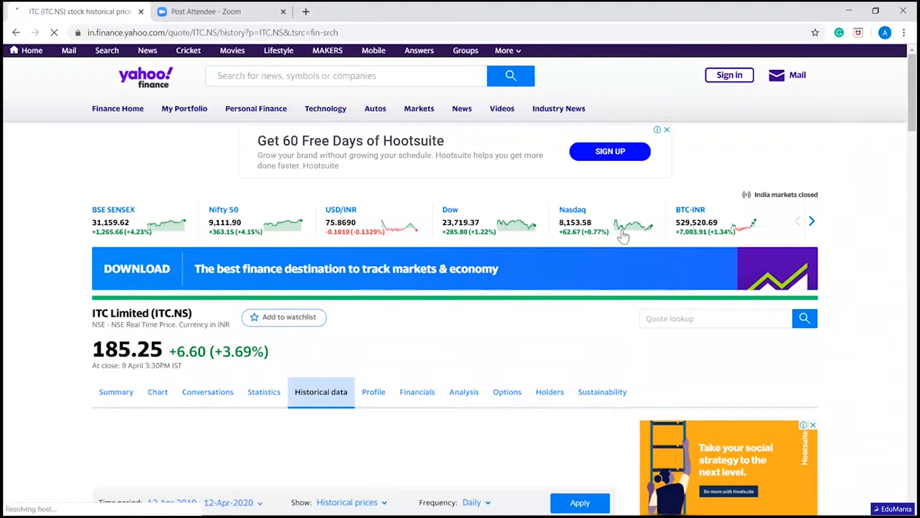
- Set the historical prices to the 5Y time period, apply it, and download the ITC.NS data
{"action": "scroll", "coordinate": [902, 96], "scroll_direction": "down", "scroll_amount": 6}
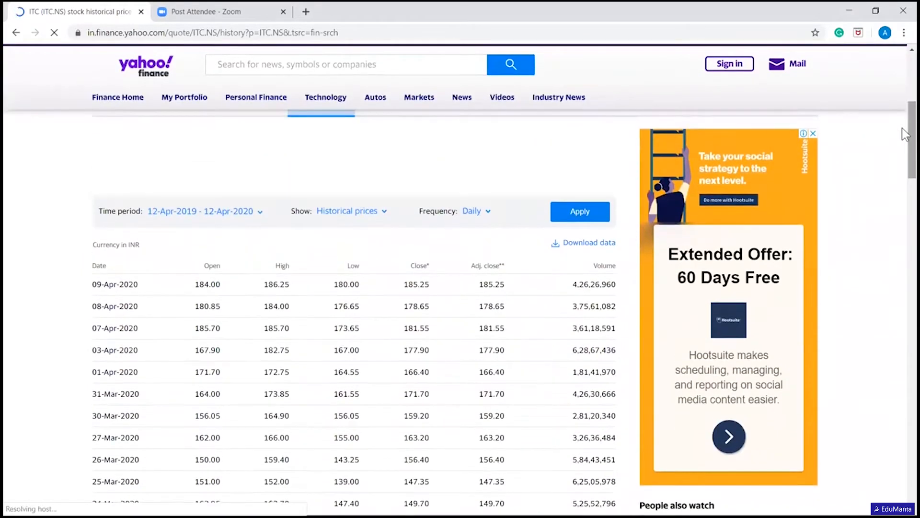
{"action": "left_click", "coordinate": [249, 214]}
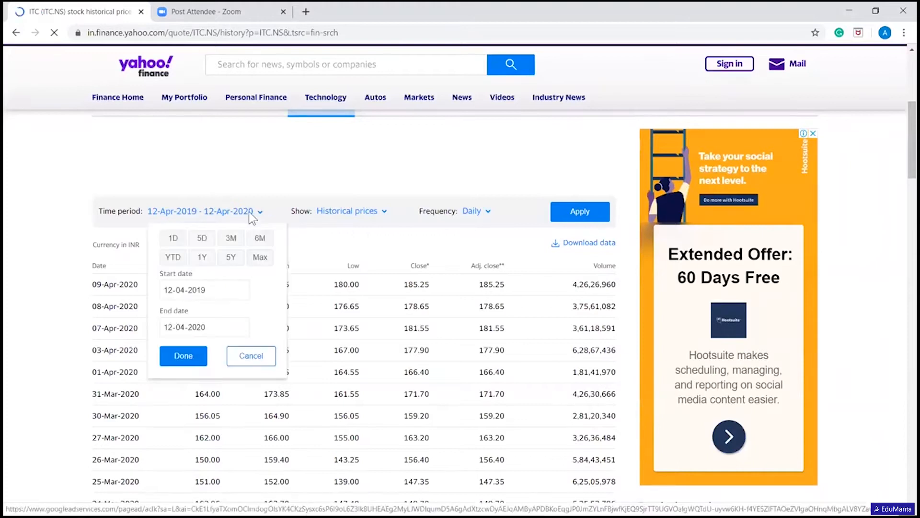
{"action": "left_click", "coordinate": [231, 258]}
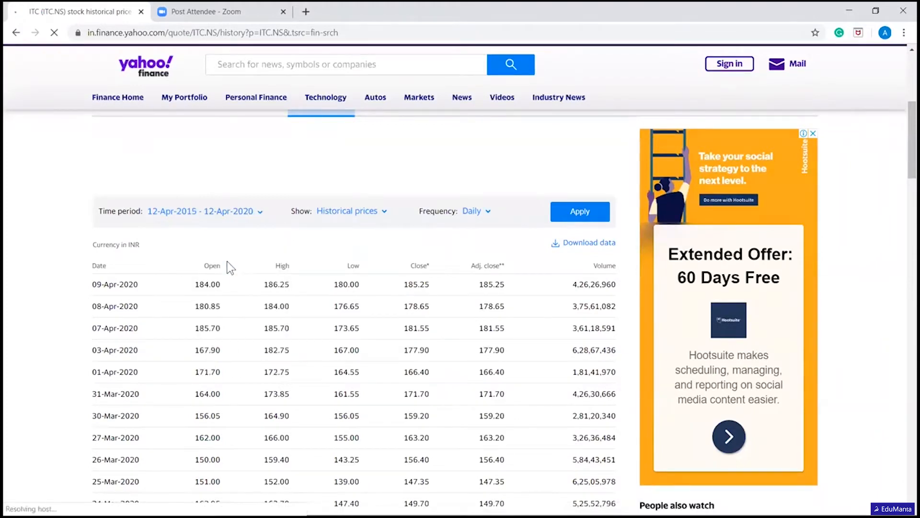
{"action": "left_click", "coordinate": [585, 220]}
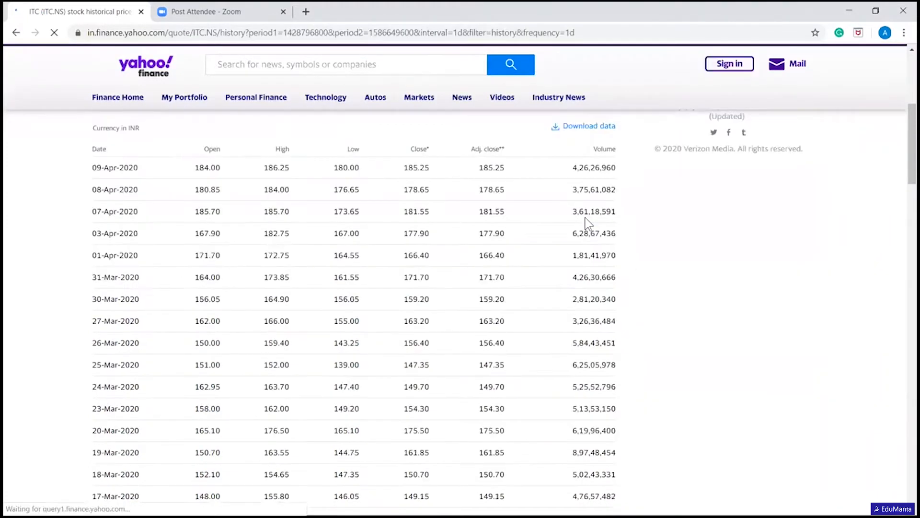
{"action": "left_click", "coordinate": [585, 127]}
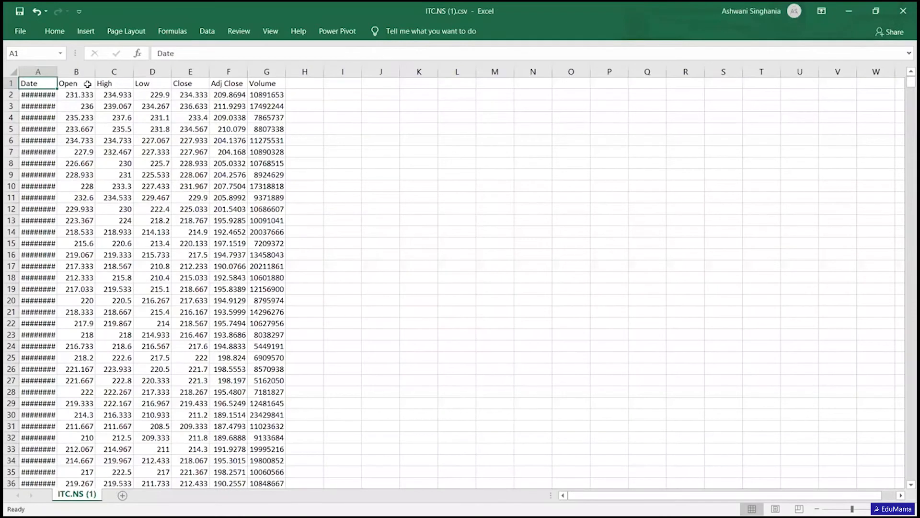
- Fit the Date column's width to its contents in the downloaded ITC.NS file and check the first and last dates
{"action": "double_click", "coordinate": [58, 72]}
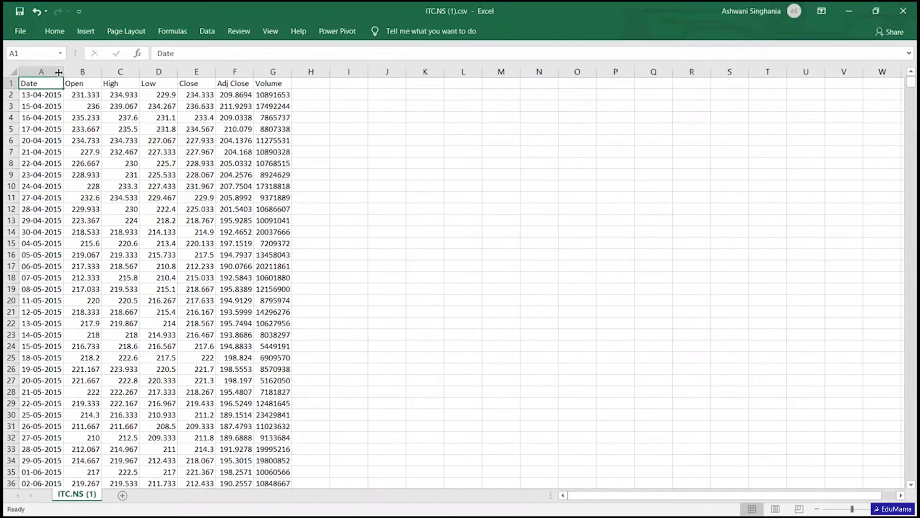
{"action": "left_click", "coordinate": [42, 68]}
{"action": "left_click", "coordinate": [43, 69]}
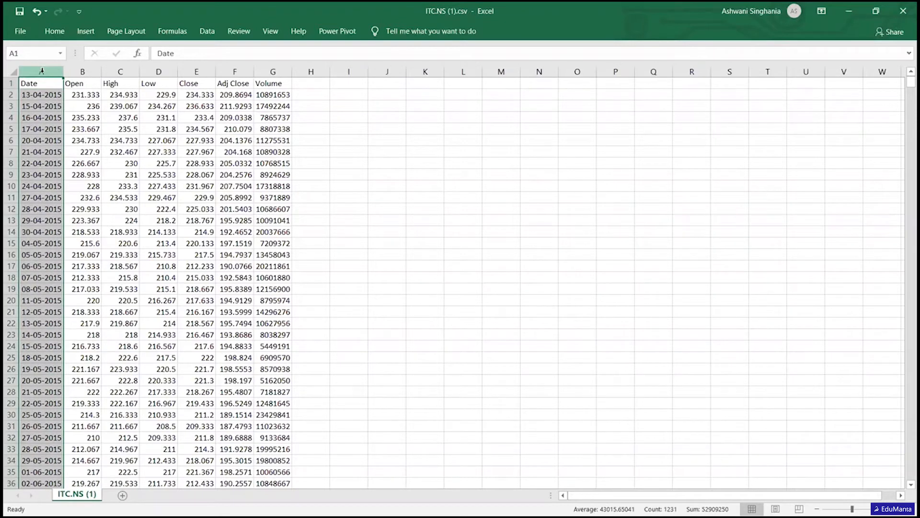
{"action": "left_click", "coordinate": [44, 95]}
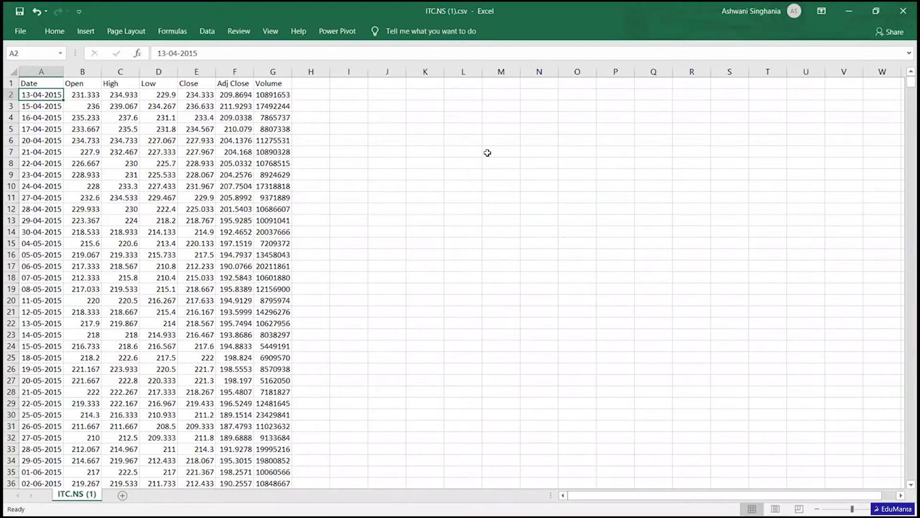
{"action": "key", "text": "ctrl+Down"}
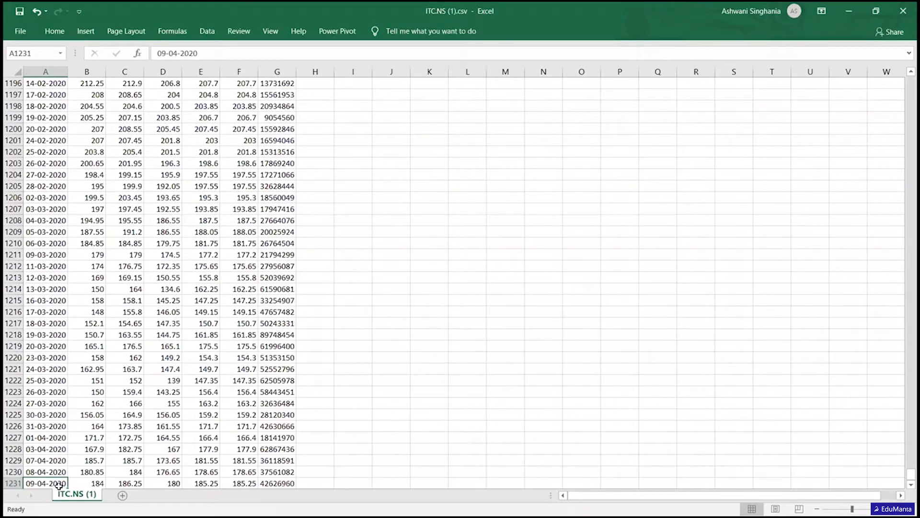
{"action": "key", "text": "ctrl+Home"}
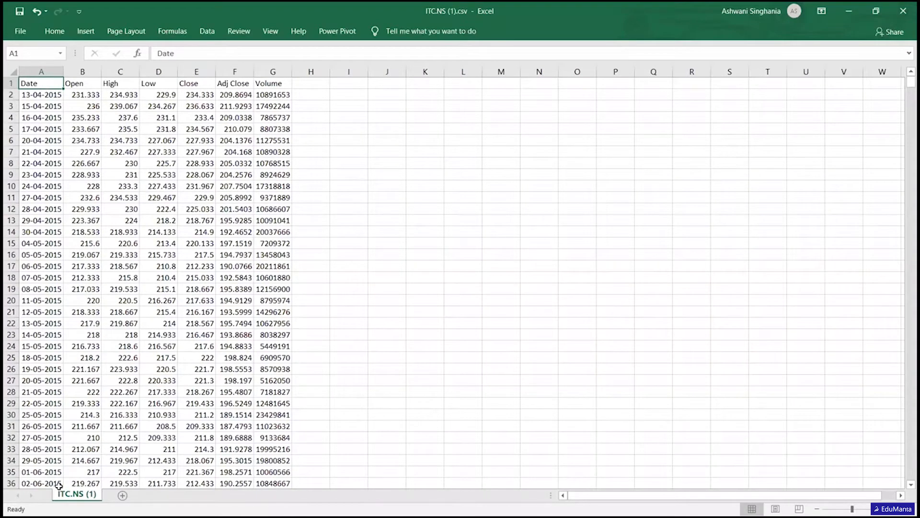
- Review the Open, High, Low, Close and Adj Close columns, comparing Close with Adj Close on the first date
{"action": "key", "text": "Right"}
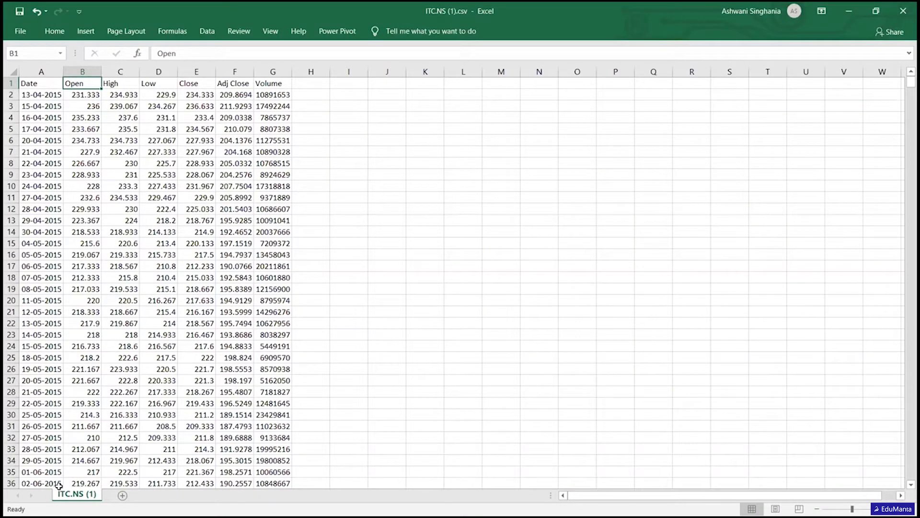
{"action": "key", "text": "Right"}
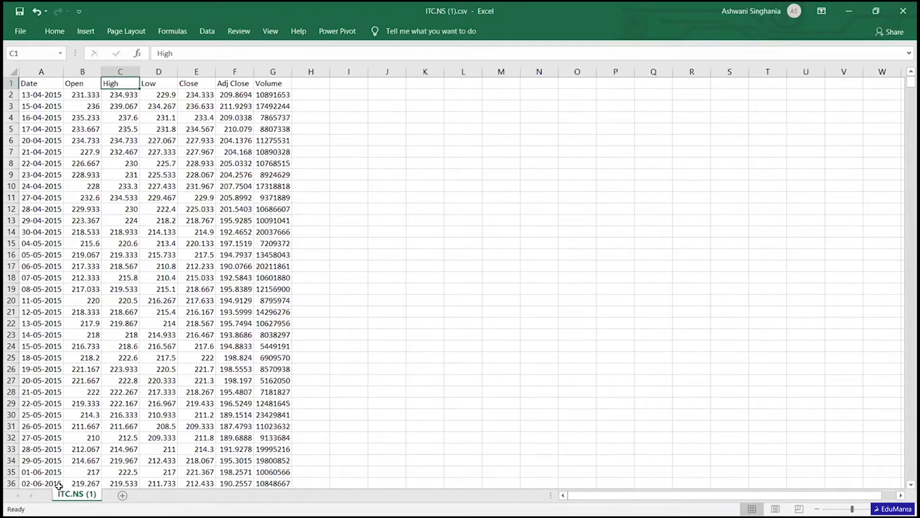
{"action": "key", "text": "Right"}
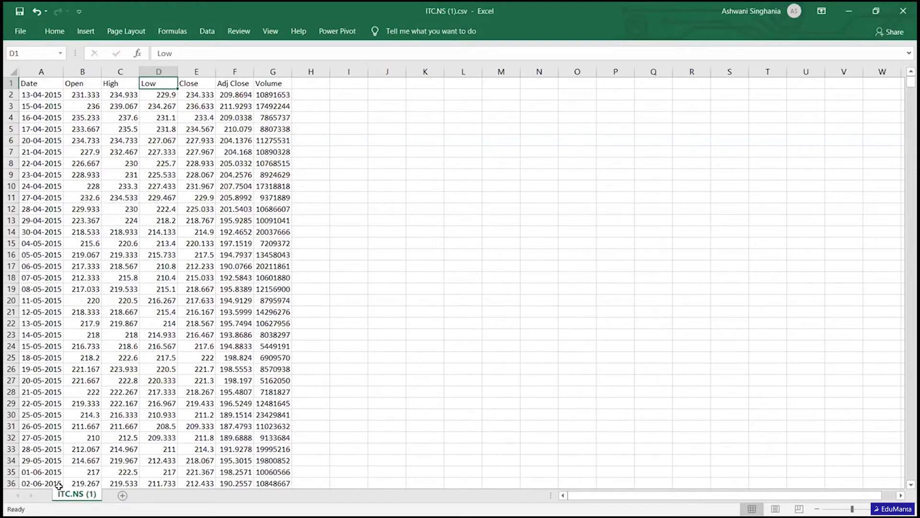
{"action": "key", "text": "Right"}
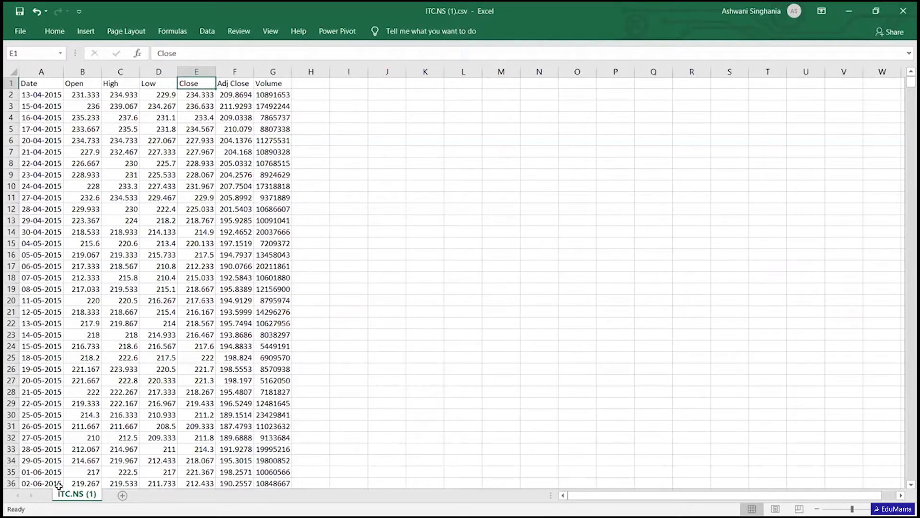
{"action": "key", "text": "Right"}
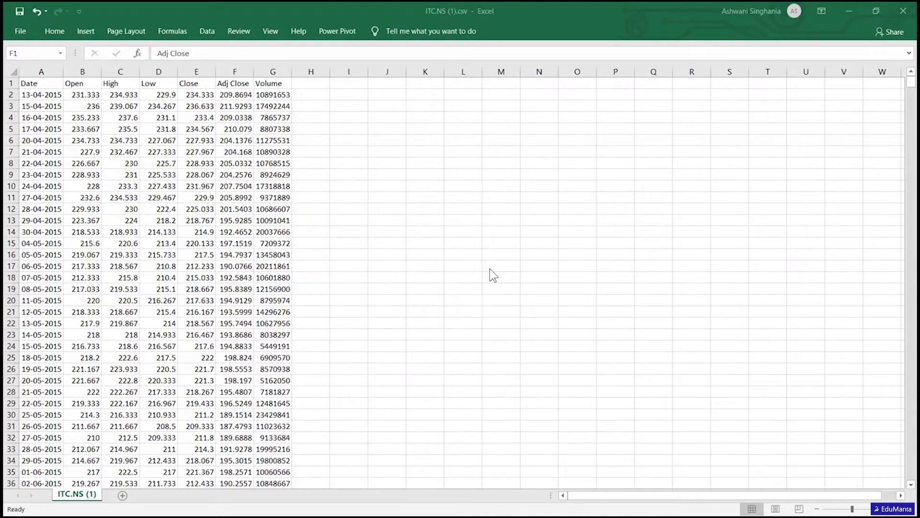
{"action": "left_click", "coordinate": [235, 68]}
{"action": "left_click", "coordinate": [235, 68]}
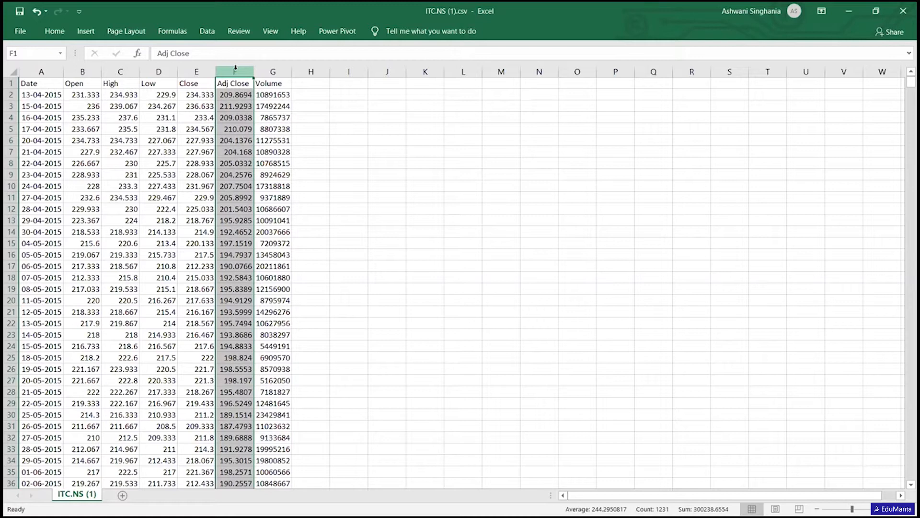
{"action": "left_click", "coordinate": [190, 98]}
{"action": "left_click", "coordinate": [235, 96]}
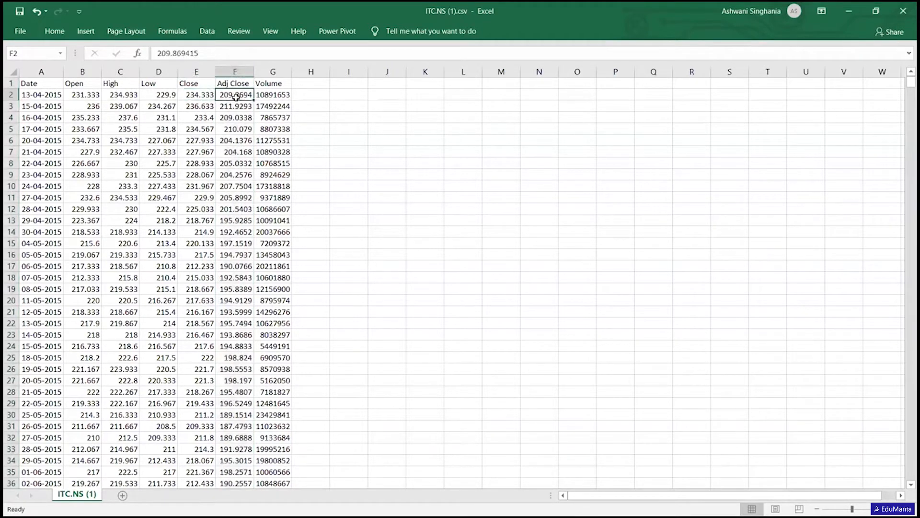
- Copy the whole Adj Close column and switch to the Session4.xlsx workbook
{"action": "left_click", "coordinate": [234, 70]}
{"action": "key", "text": "ctrl+c"}
{"action": "key", "text": "alt+Tab"}
{"action": "key", "text": "alt+Tab"}
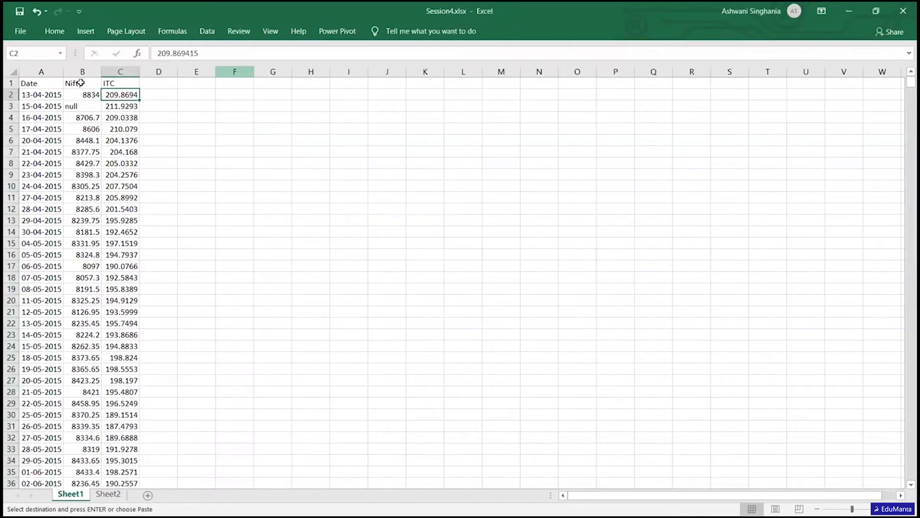
- Examine the first Nifty entries on Sheet1, including the value and date in the 15-04-2015 row
{"action": "left_click", "coordinate": [83, 79]}
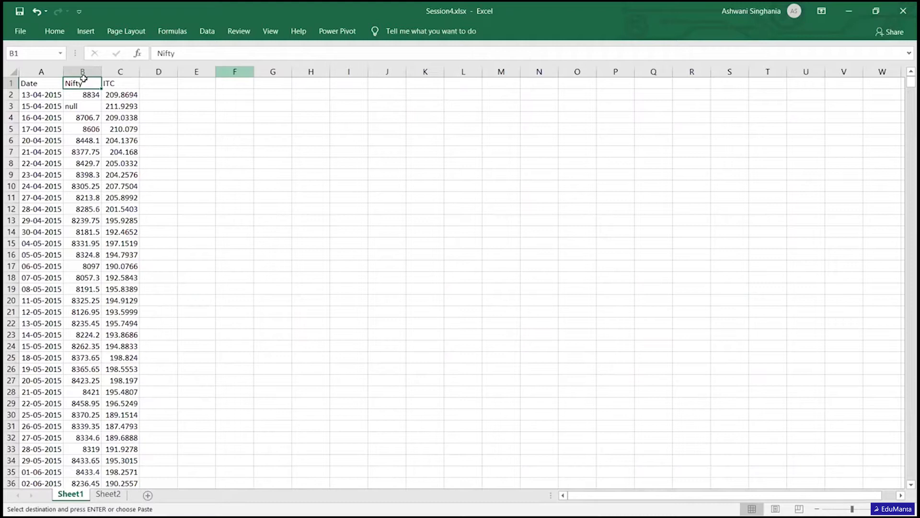
{"action": "key", "text": "Down"}
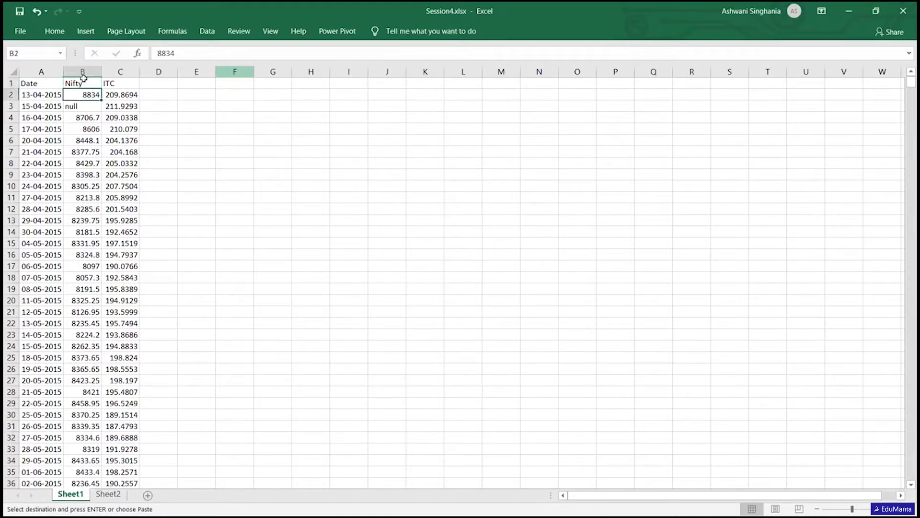
{"action": "key", "text": "Up"}
{"action": "key", "text": "Down"}
{"action": "key", "text": "Down"}
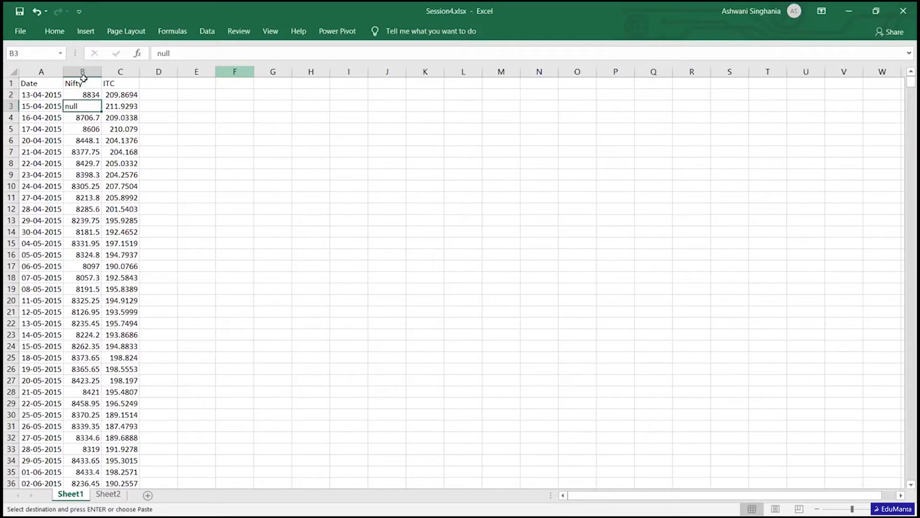
{"action": "key", "text": "Up"}
{"action": "key", "text": "Down"}
{"action": "key", "text": "Left"}
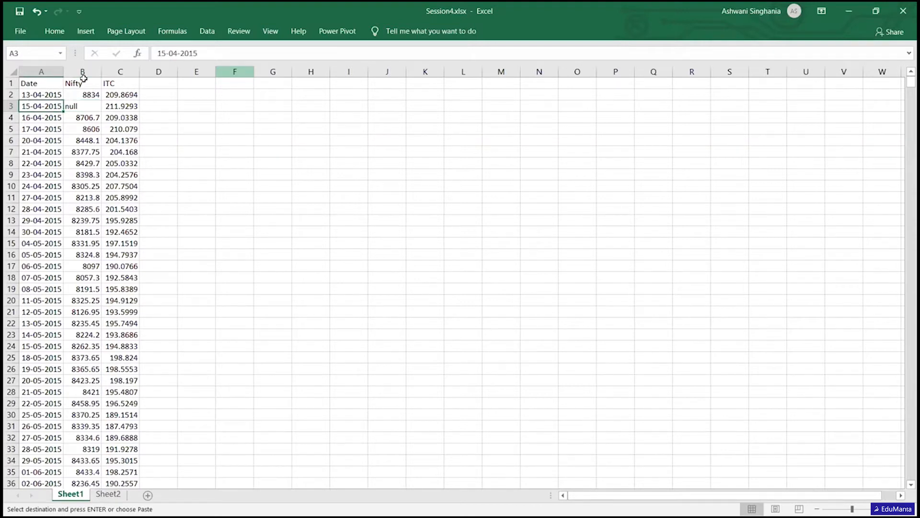
{"action": "key", "text": "Right"}
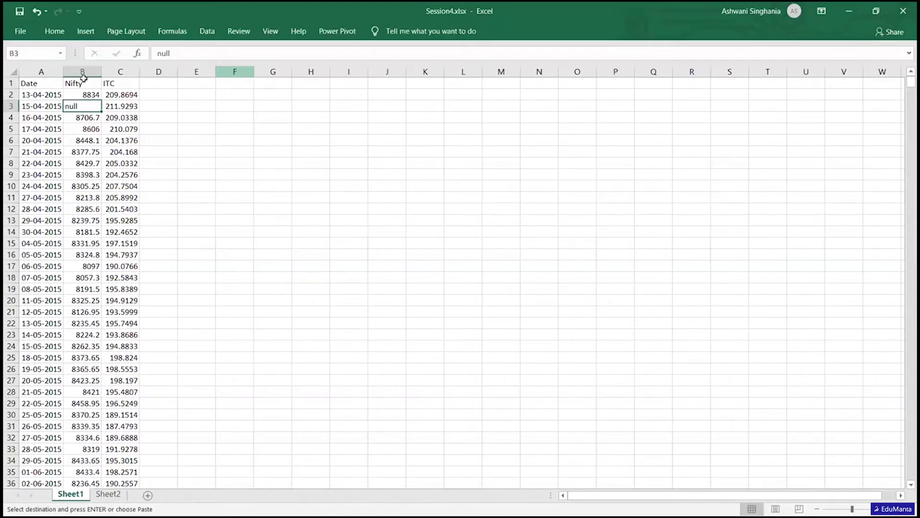
- Select the text constants on Sheet1 with Go To Special, excluding numbers and logicals
{"action": "left_click", "coordinate": [54, 31]}
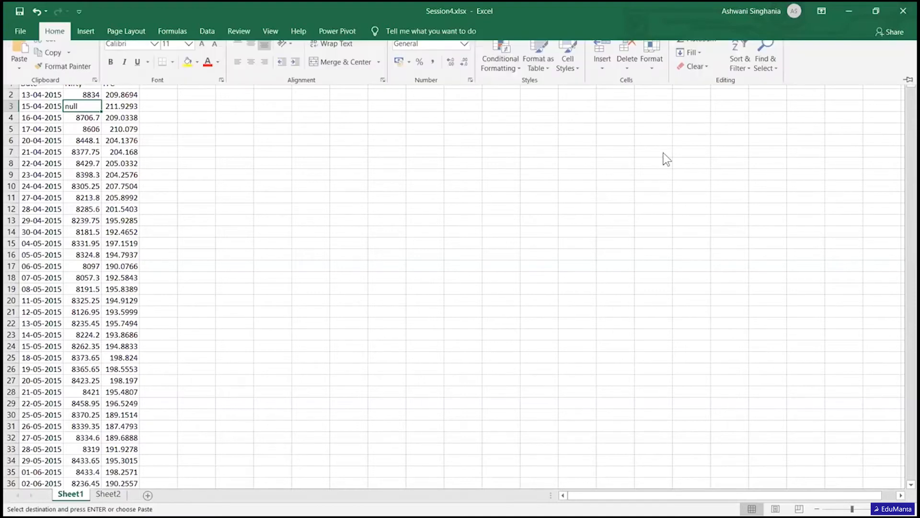
{"action": "left_click", "coordinate": [766, 71]}
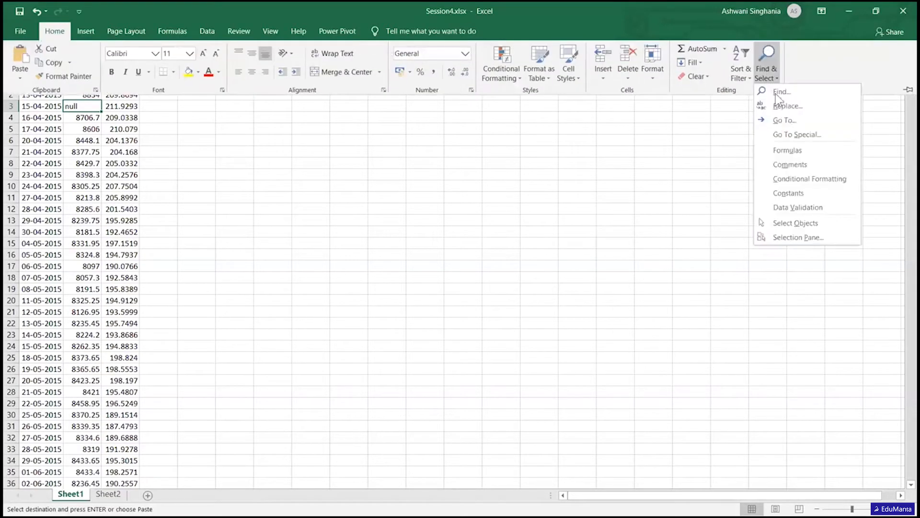
{"action": "left_click", "coordinate": [786, 135]}
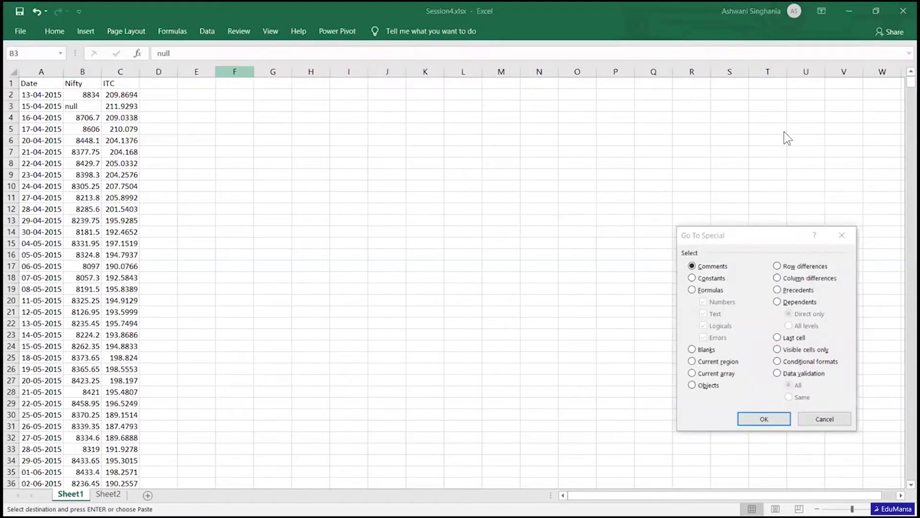
{"action": "left_click", "coordinate": [702, 280]}
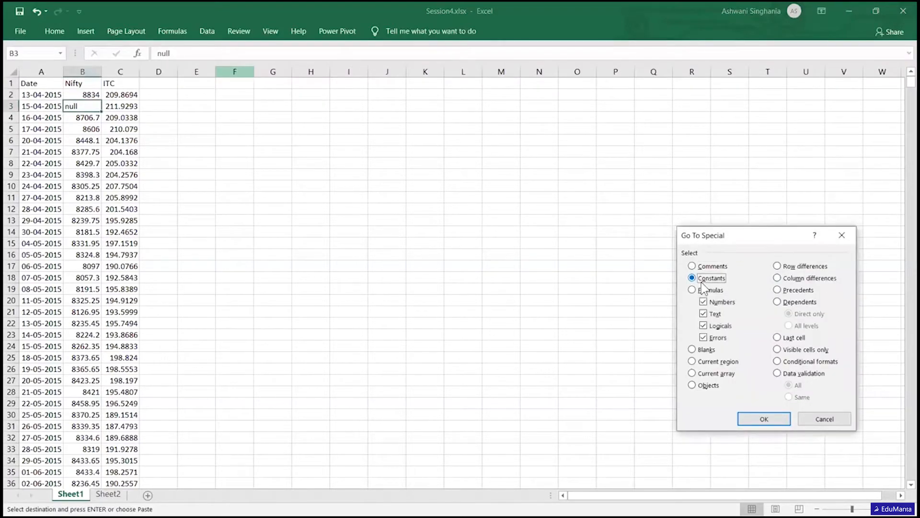
{"action": "left_click", "coordinate": [703, 301]}
{"action": "left_click", "coordinate": [703, 326]}
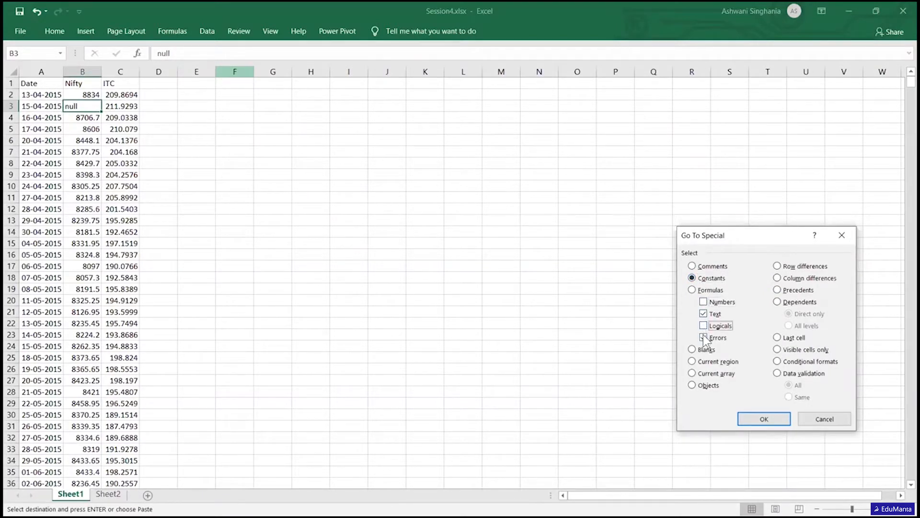
{"action": "left_click", "coordinate": [764, 418]}
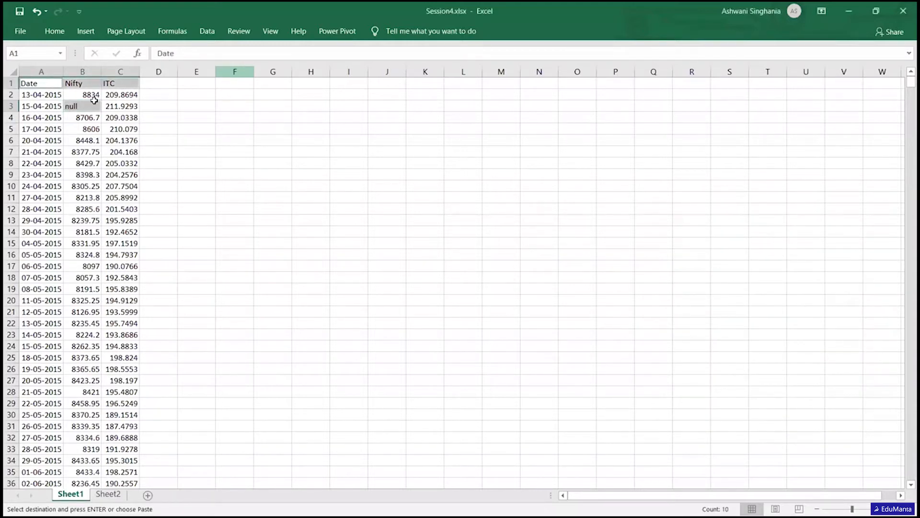
{"action": "left_click", "coordinate": [44, 99]}
{"action": "key", "text": "shift+Right"}
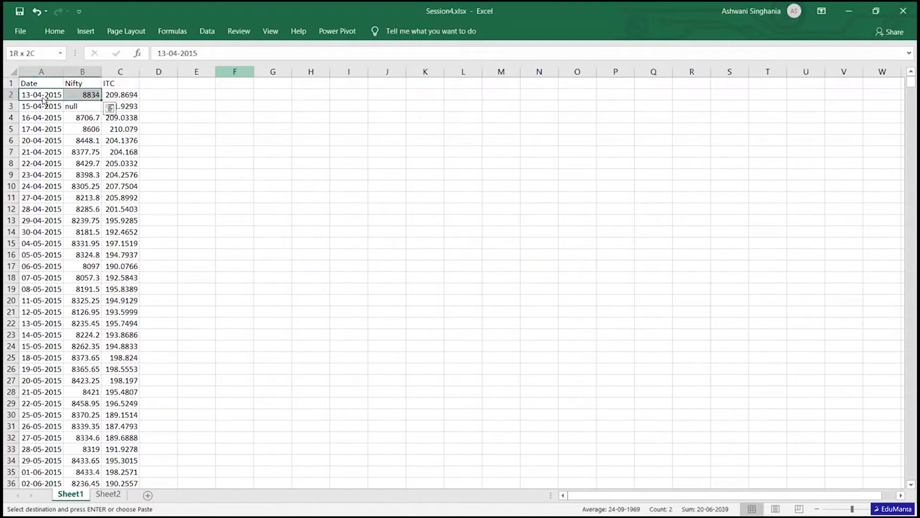
{"action": "key", "text": "ctrl+shift+Down"}
{"action": "key", "text": "shift+Right"}
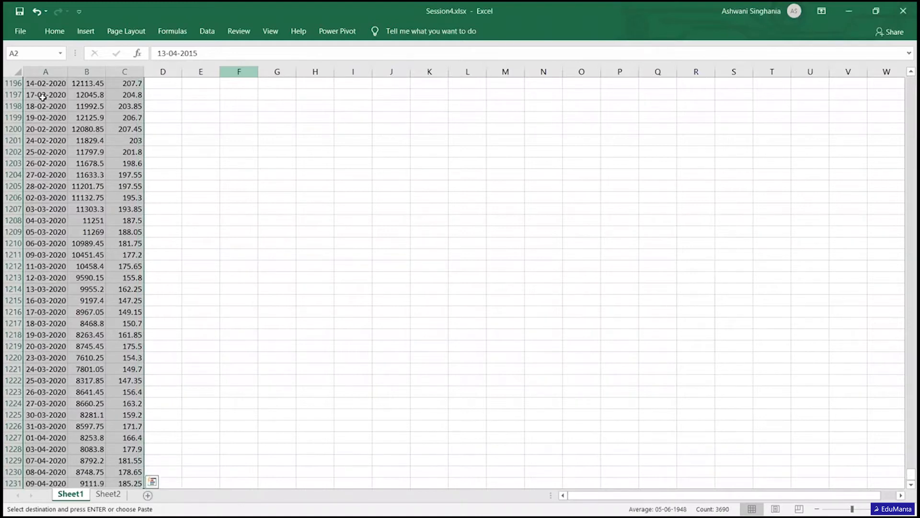
{"action": "key", "text": "ctrl+Home"}
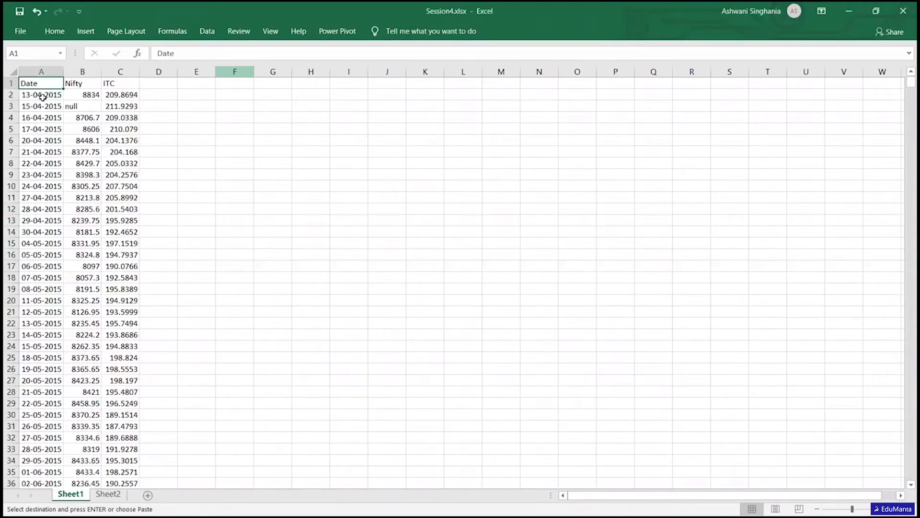
- Select only the text constants in the Date, Nifty and ITC data rows with Go To Special, excluding numbers, logicals and errors
{"action": "left_click", "coordinate": [43, 98]}
{"action": "key", "text": "shift+Right"}
{"action": "key", "text": "shift+Right"}
{"action": "key", "text": "ctrl+shift+Down"}
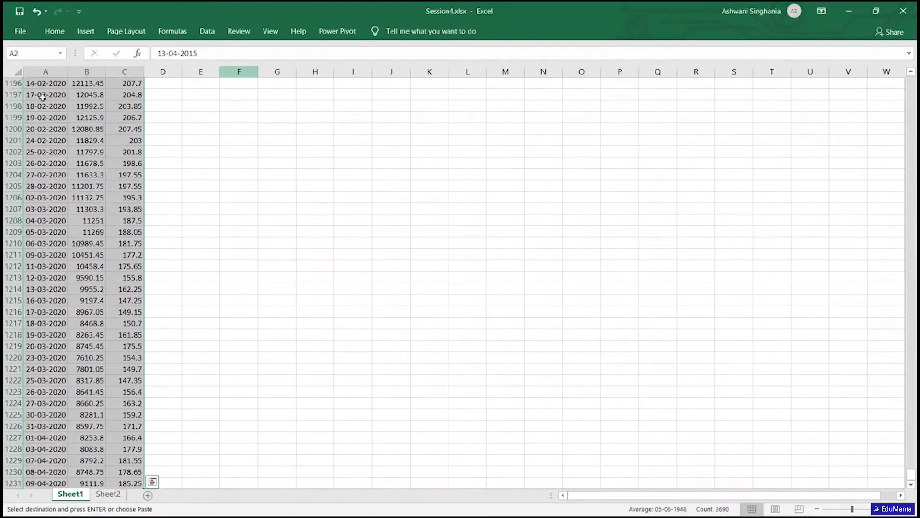
{"action": "left_click", "coordinate": [54, 33]}
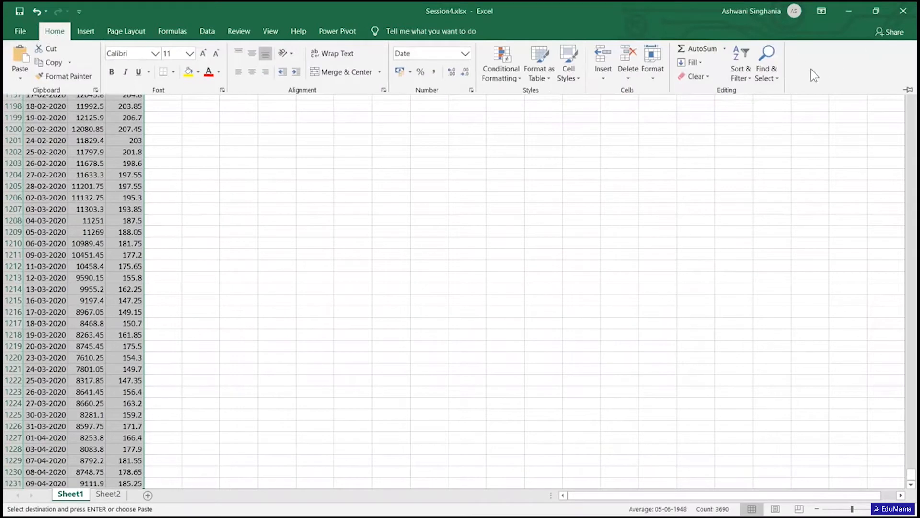
{"action": "left_click", "coordinate": [769, 73]}
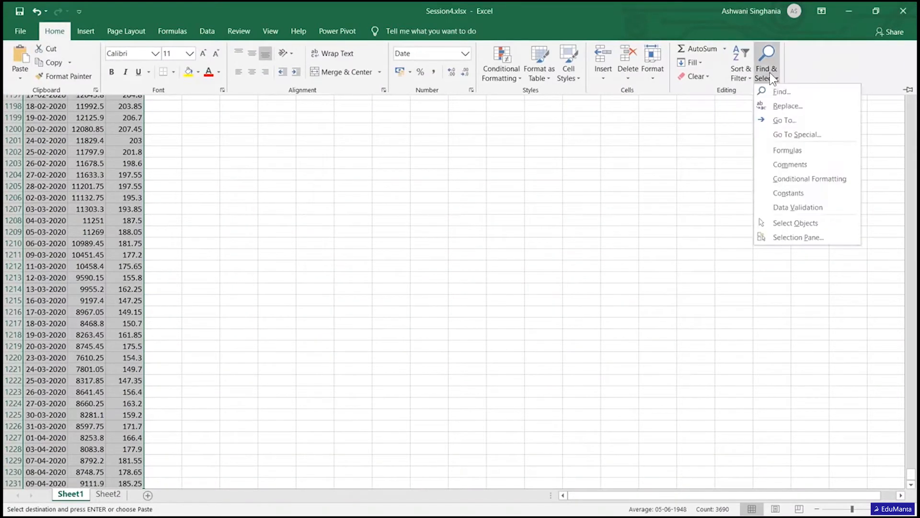
{"action": "left_click", "coordinate": [781, 135]}
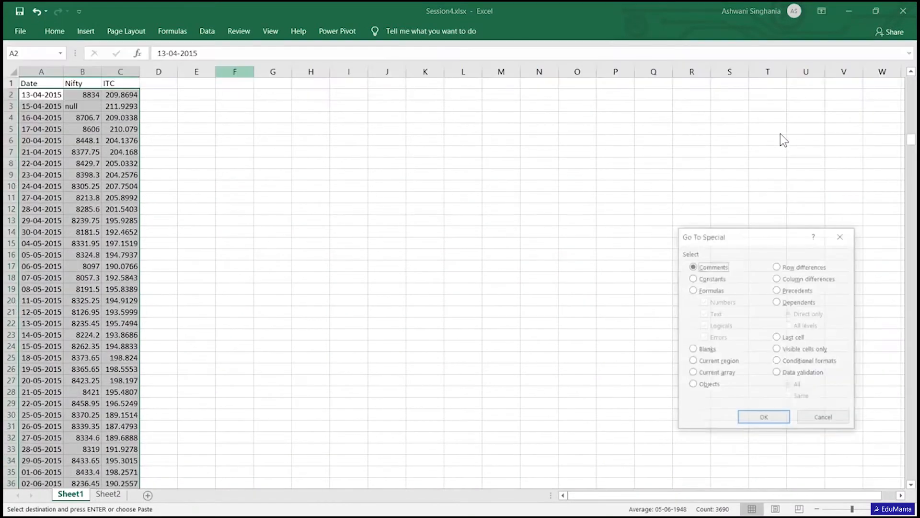
{"action": "left_click", "coordinate": [709, 277]}
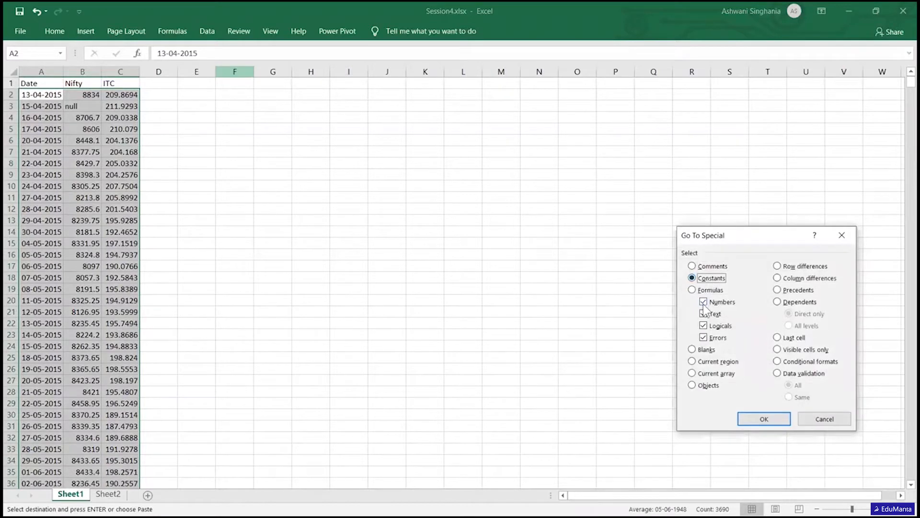
{"action": "left_click", "coordinate": [703, 301]}
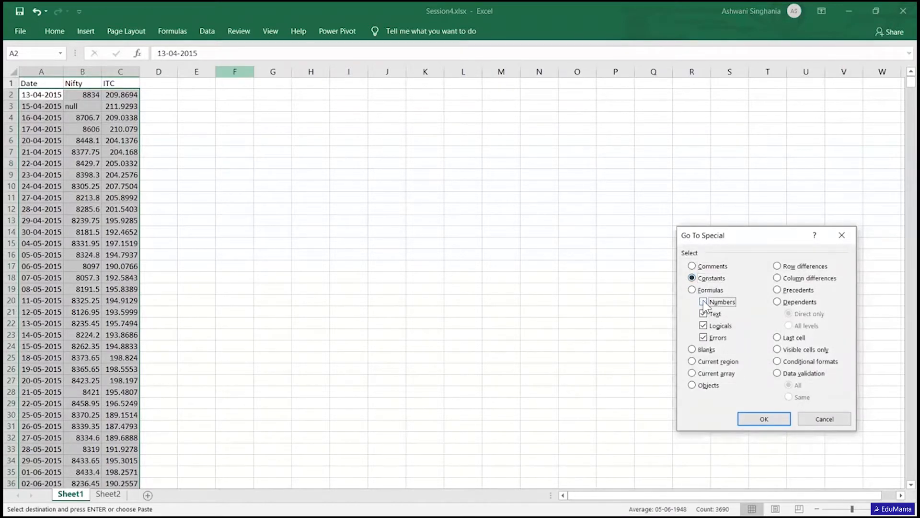
{"action": "left_click", "coordinate": [703, 325]}
{"action": "left_click", "coordinate": [703, 337]}
{"action": "left_click", "coordinate": [764, 418]}
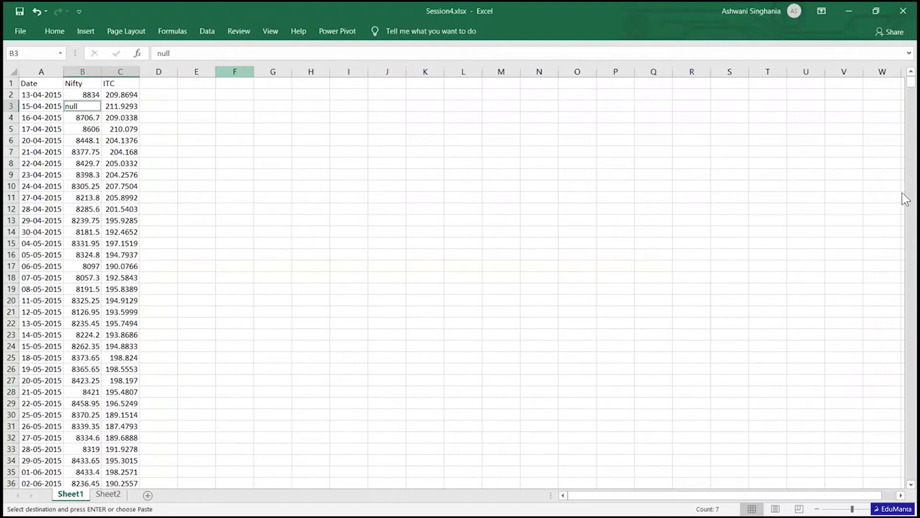
- Check the selected null cells down Sheet1, delete their entire sheet rows and clear the selection
{"action": "scroll", "coordinate": [904, 89], "scroll_direction": "down", "scroll_amount": 20}
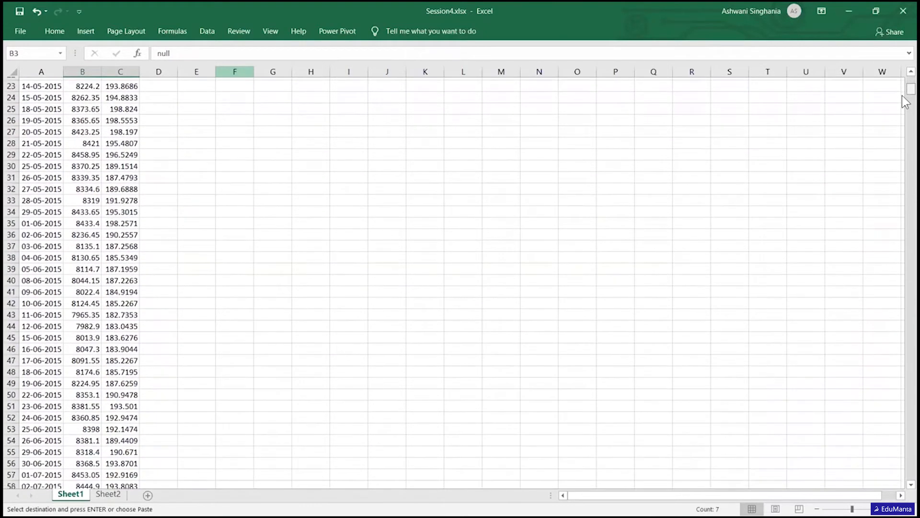
{"action": "scroll", "coordinate": [905, 128], "scroll_direction": "down", "scroll_amount": 20}
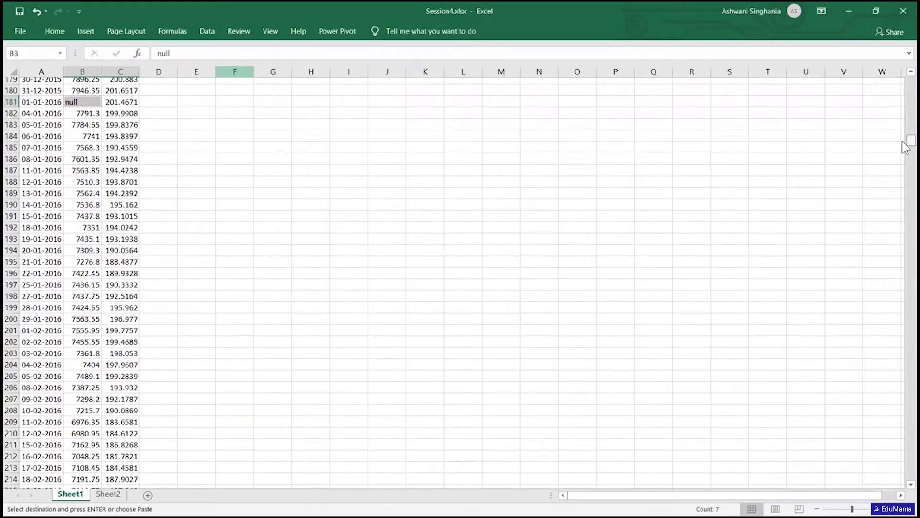
{"action": "left_click_drag", "start_coordinate": [903, 141], "coordinate": [902, 48]}
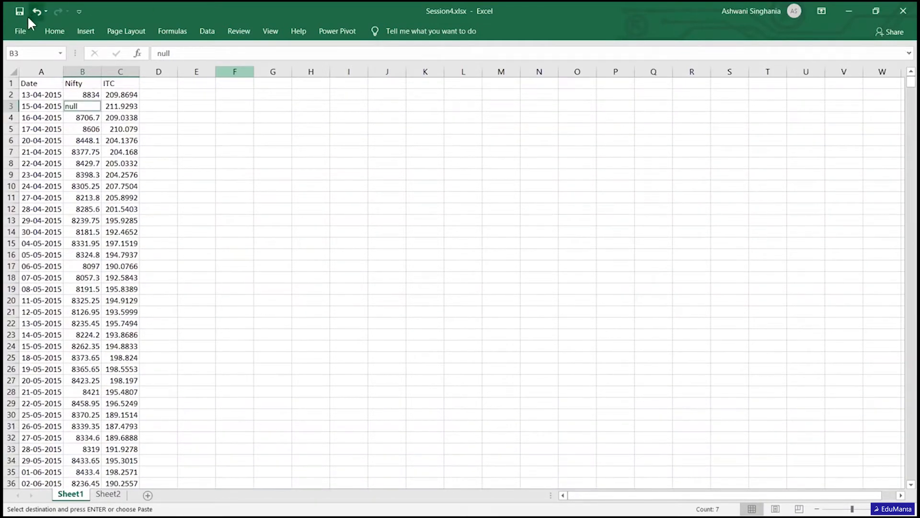
{"action": "left_click", "coordinate": [50, 33]}
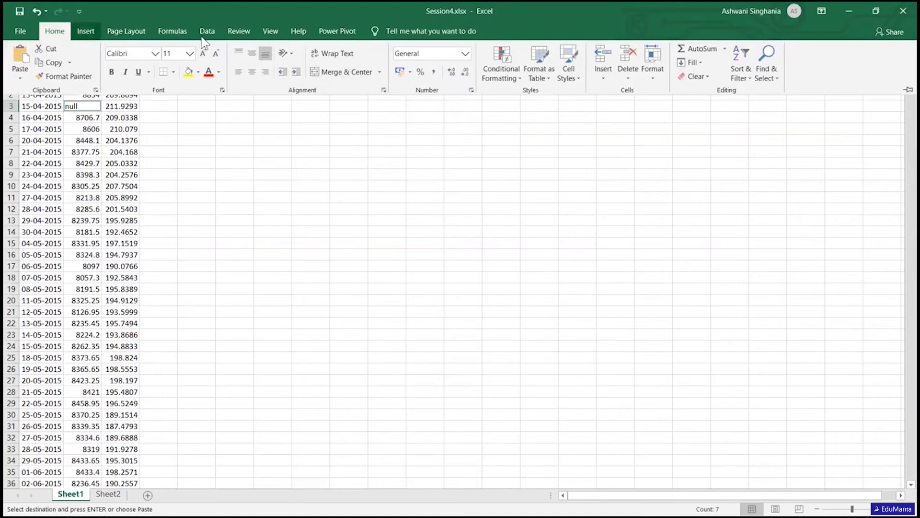
{"action": "left_click", "coordinate": [631, 74]}
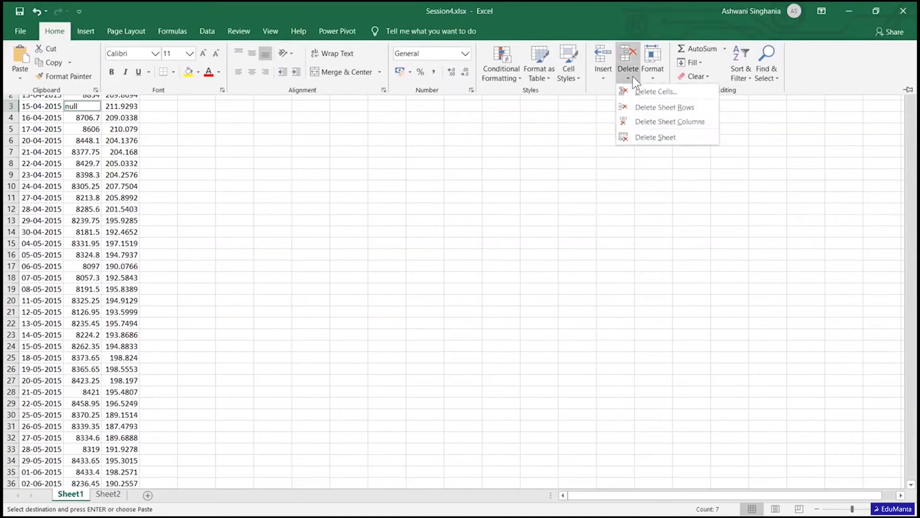
{"action": "left_click", "coordinate": [655, 109]}
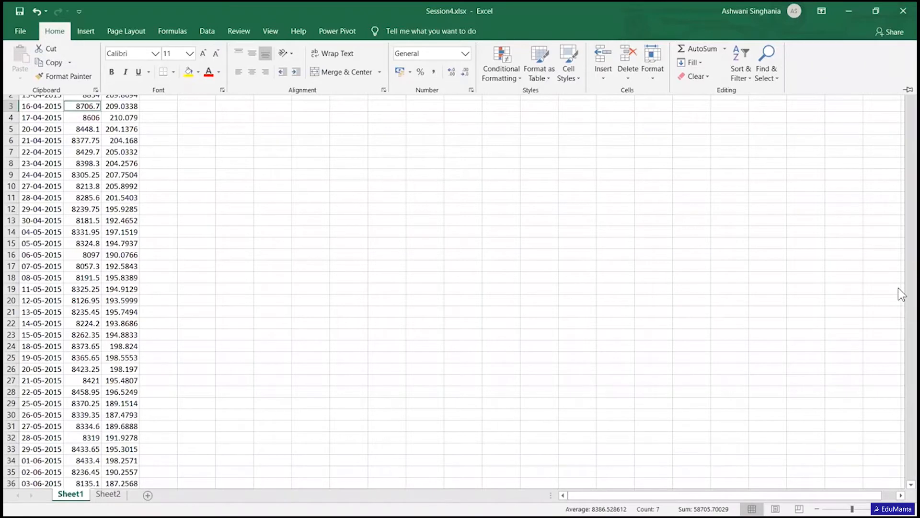
{"action": "left_click", "coordinate": [57, 108]}
{"action": "key", "text": "Up"}
{"action": "key", "text": "Up"}
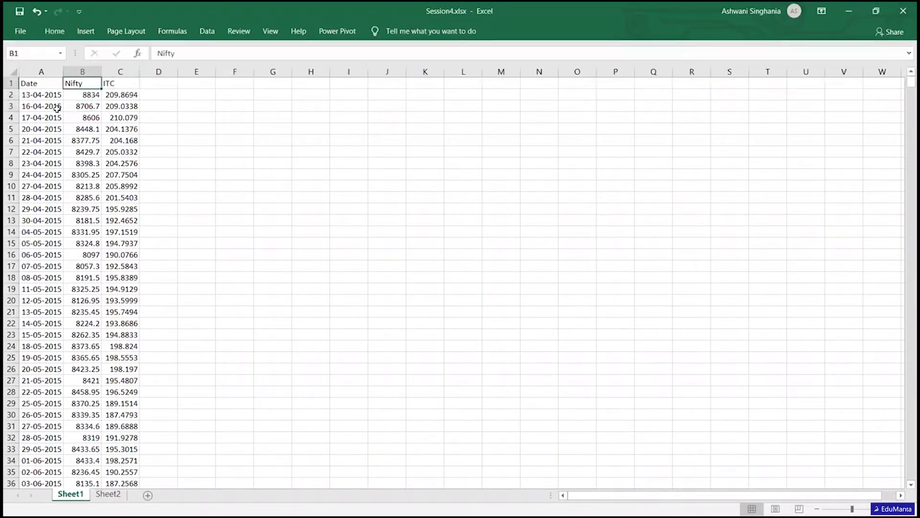
- Insert a basic 2-D line chart from the whole Nifty and ITC columns
{"action": "left_click", "coordinate": [83, 71]}
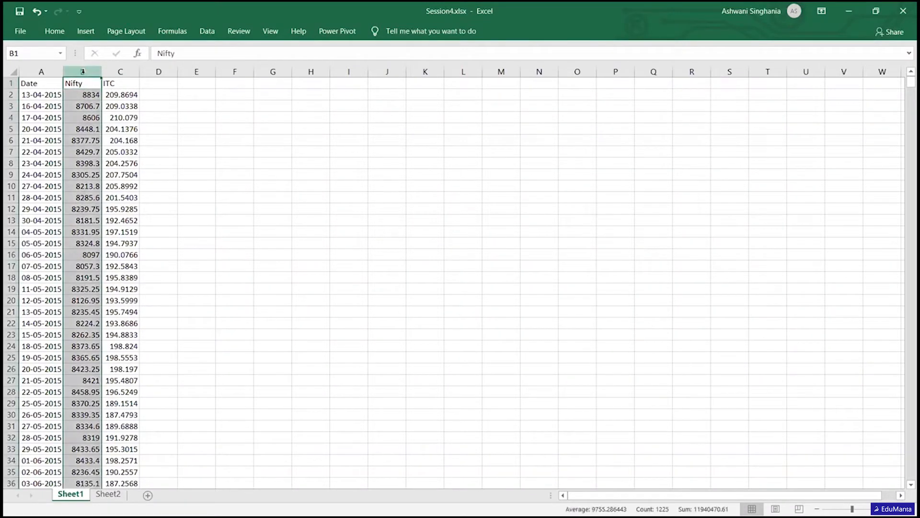
{"action": "left_click_drag", "start_coordinate": [83, 71], "coordinate": [120, 71]}
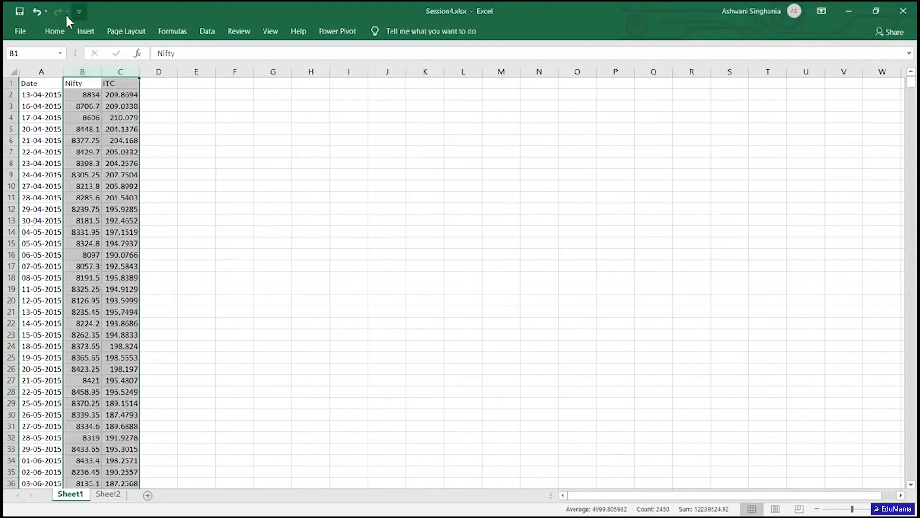
{"action": "left_click", "coordinate": [91, 32]}
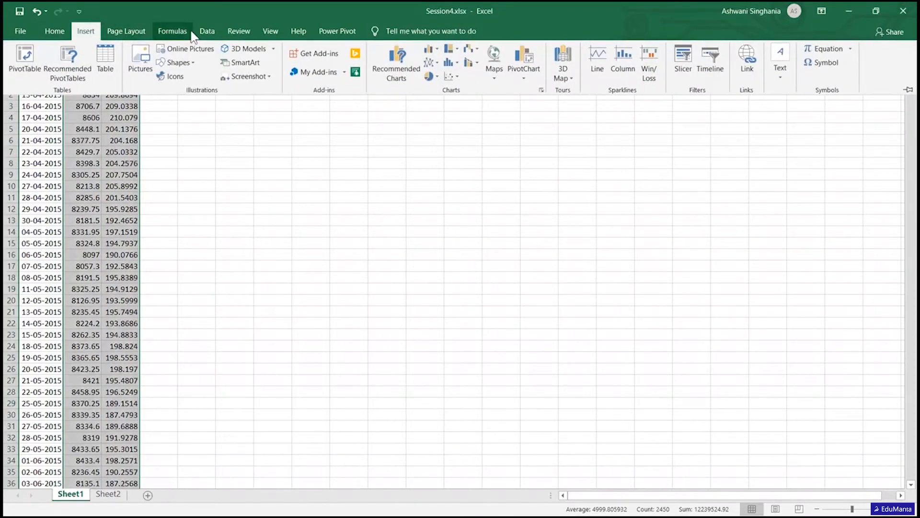
{"action": "left_click", "coordinate": [437, 62]}
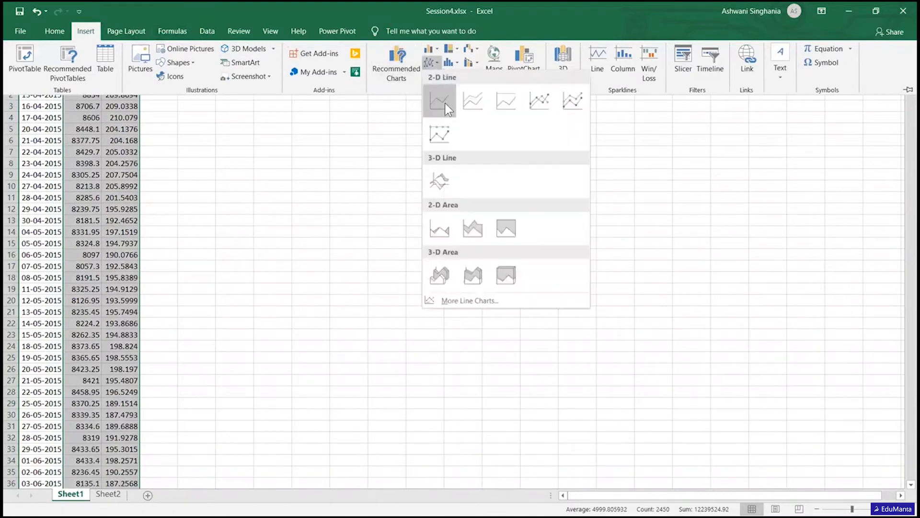
{"action": "left_click", "coordinate": [444, 103]}
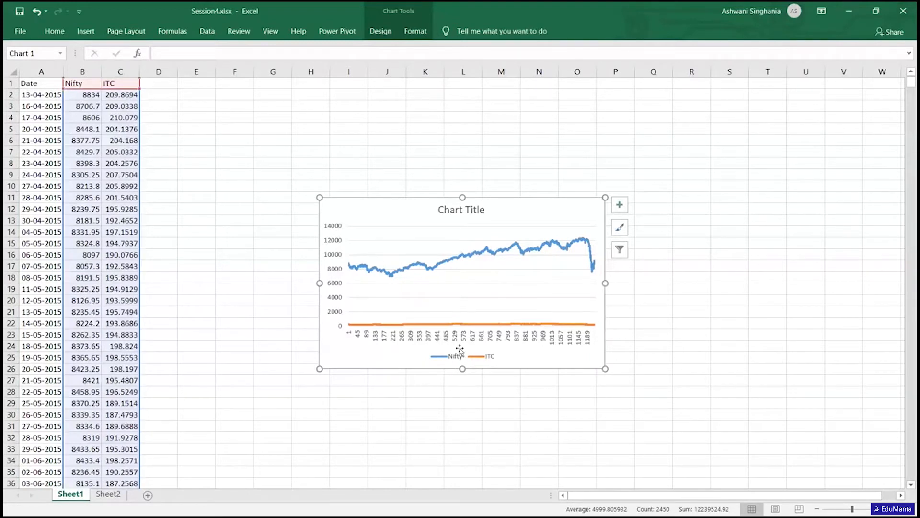
- Add a linear trendline to the ITC series in the line chart
{"action": "right_click", "coordinate": [463, 324]}
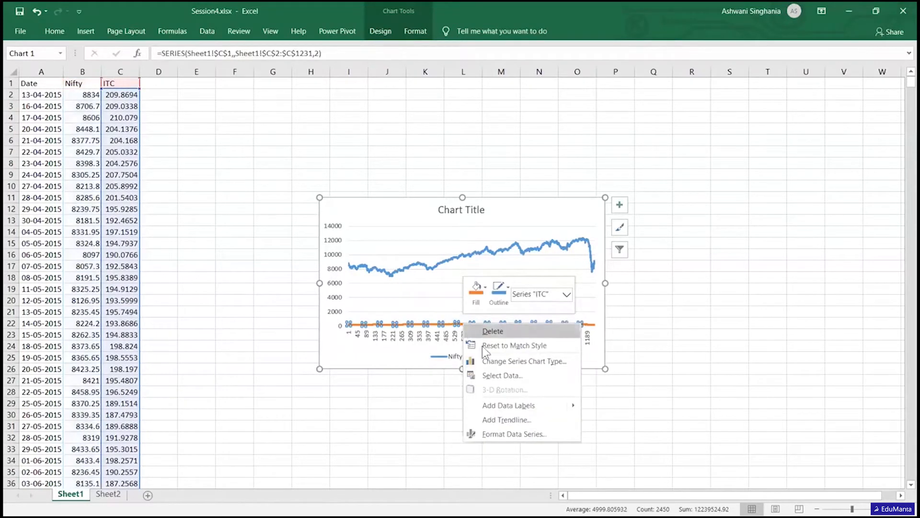
{"action": "left_click", "coordinate": [519, 420]}
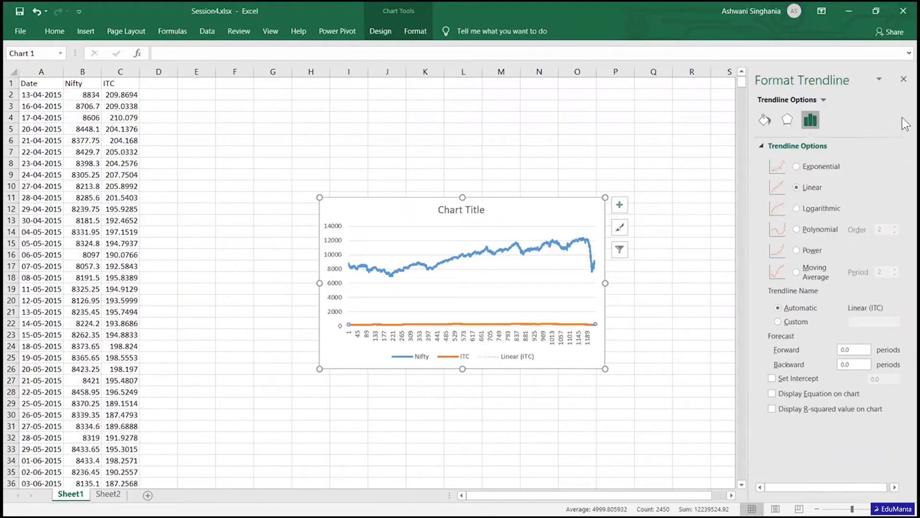
{"action": "left_click", "coordinate": [904, 79]}
{"action": "left_click", "coordinate": [904, 81]}
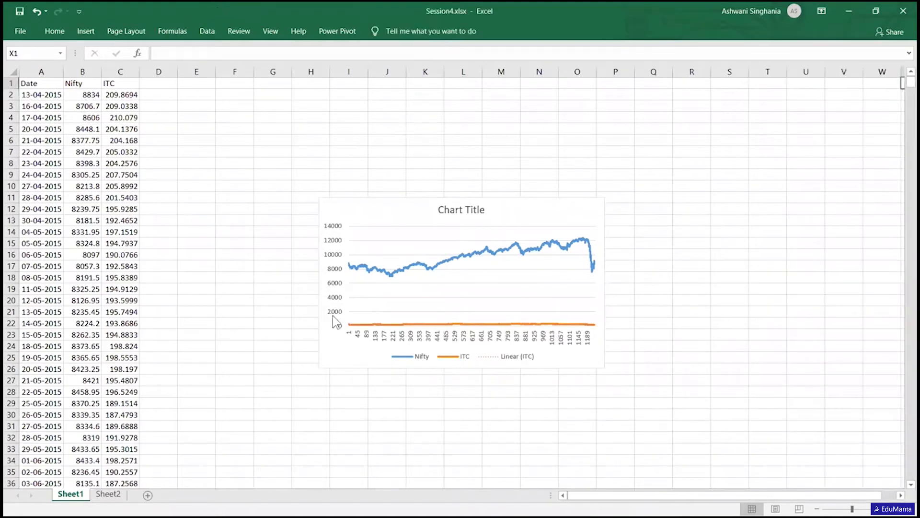
{"action": "right_click", "coordinate": [401, 324]}
{"action": "left_click", "coordinate": [474, 296]}
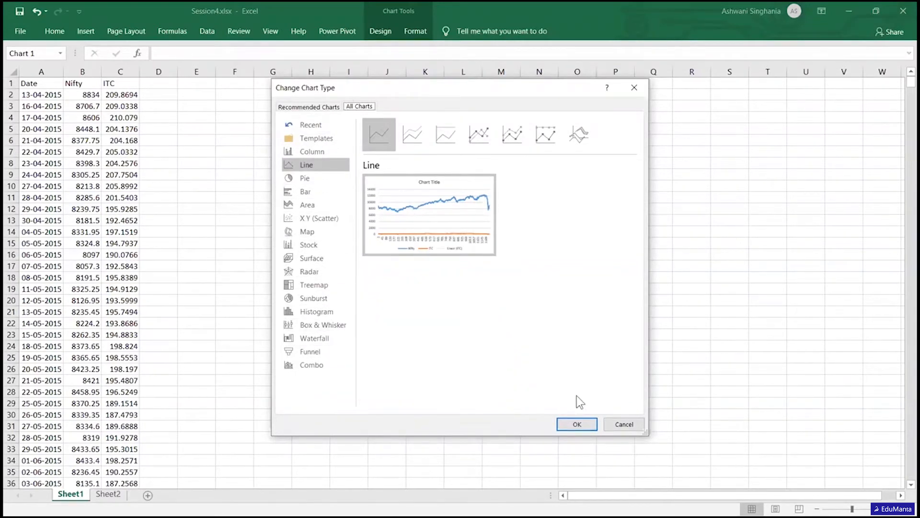
{"action": "left_click", "coordinate": [624, 425]}
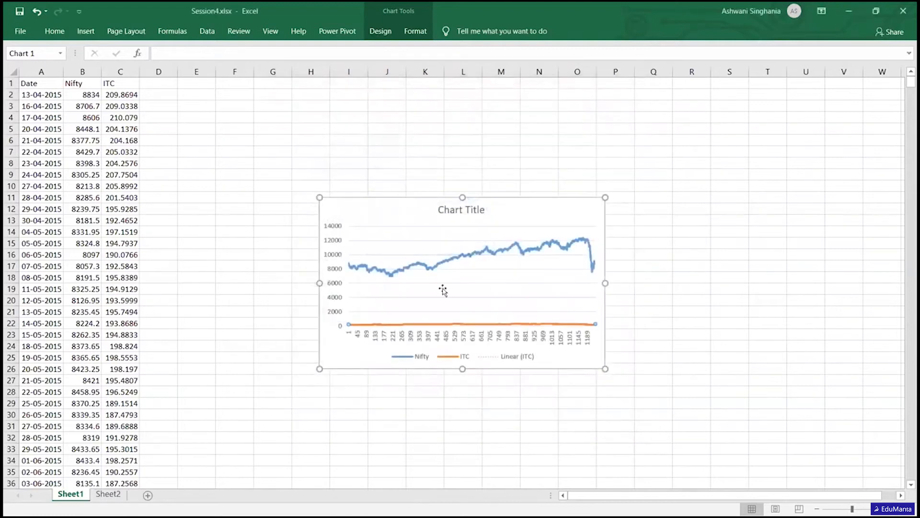
{"action": "double_click", "coordinate": [468, 323]}
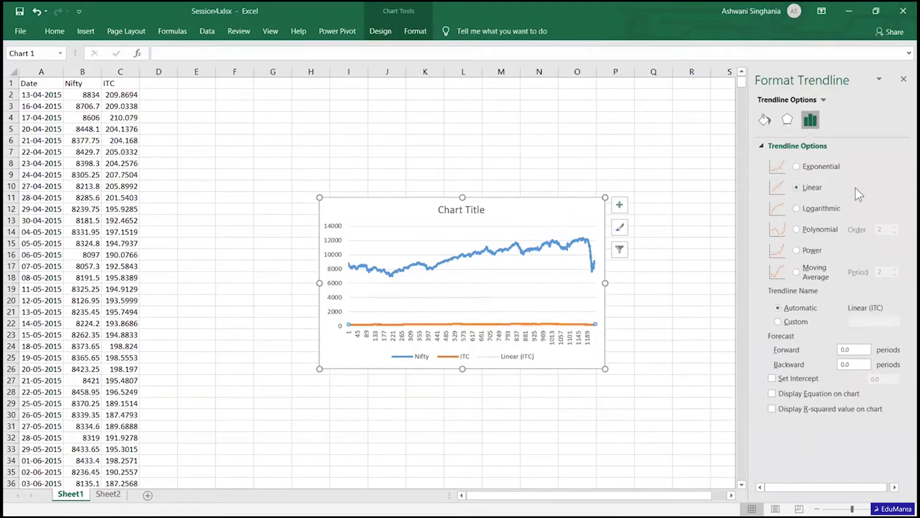
{"action": "left_click", "coordinate": [903, 80]}
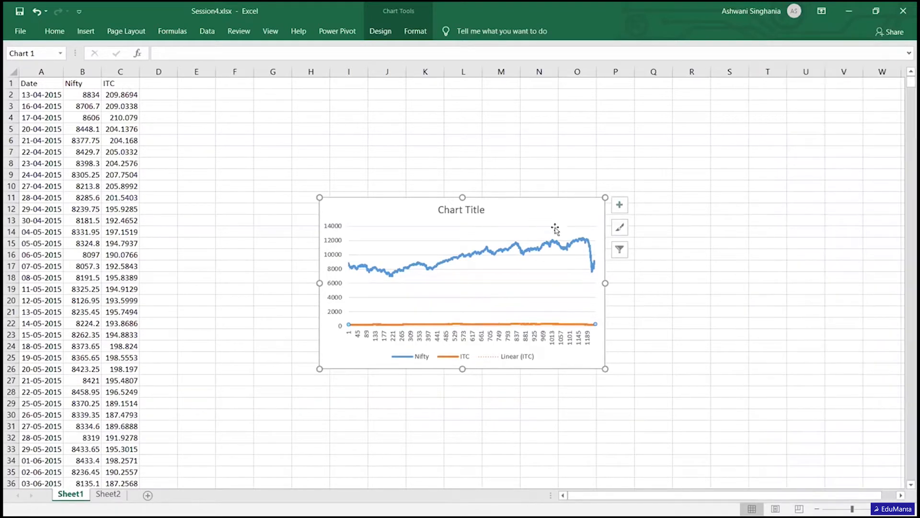
- Add a second linear trendline to the chart's ITC series and leave the trendline options unchanged
{"action": "left_click", "coordinate": [554, 324]}
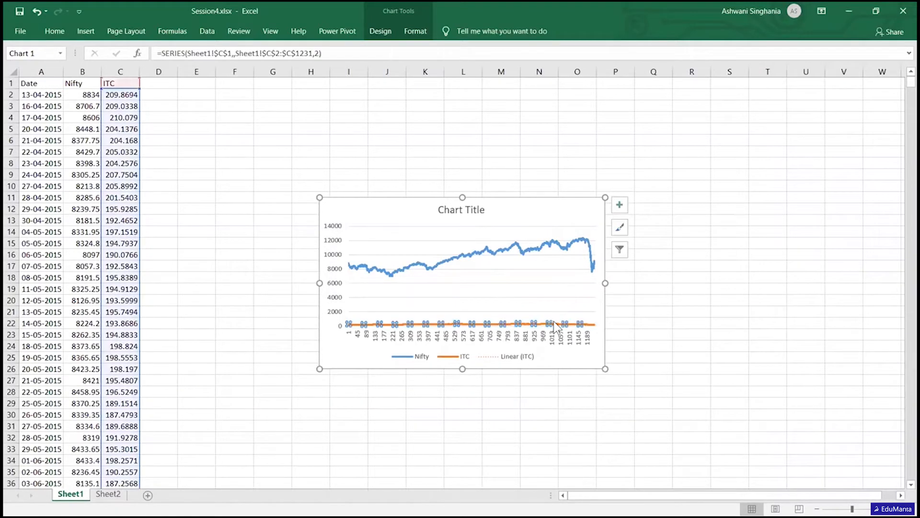
{"action": "right_click", "coordinate": [556, 327]}
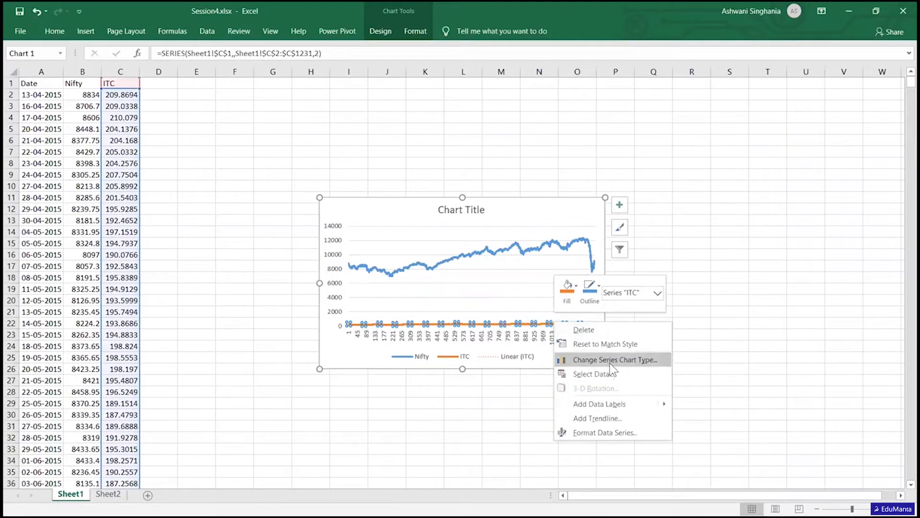
{"action": "left_click", "coordinate": [618, 417]}
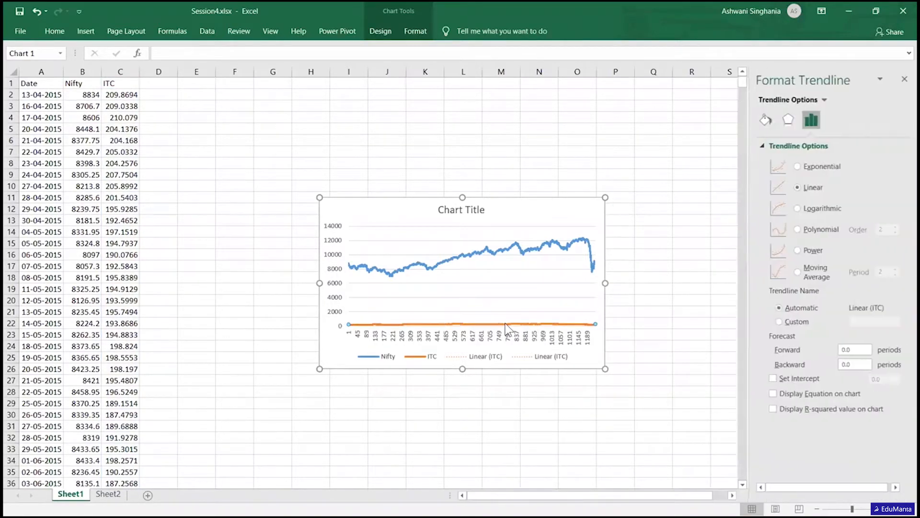
{"action": "left_click", "coordinate": [903, 79]}
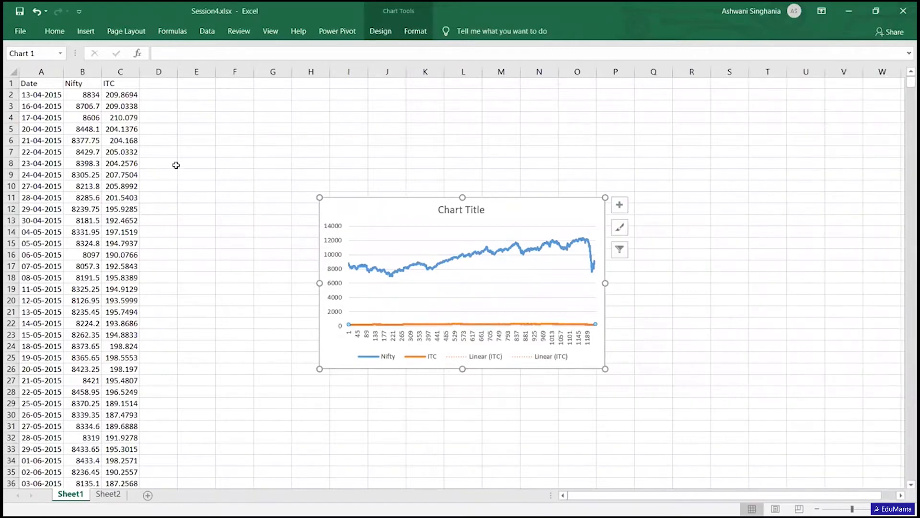
- Insert a basic 2-D line chart from the whole ITC column only
{"action": "left_click", "coordinate": [119, 73]}
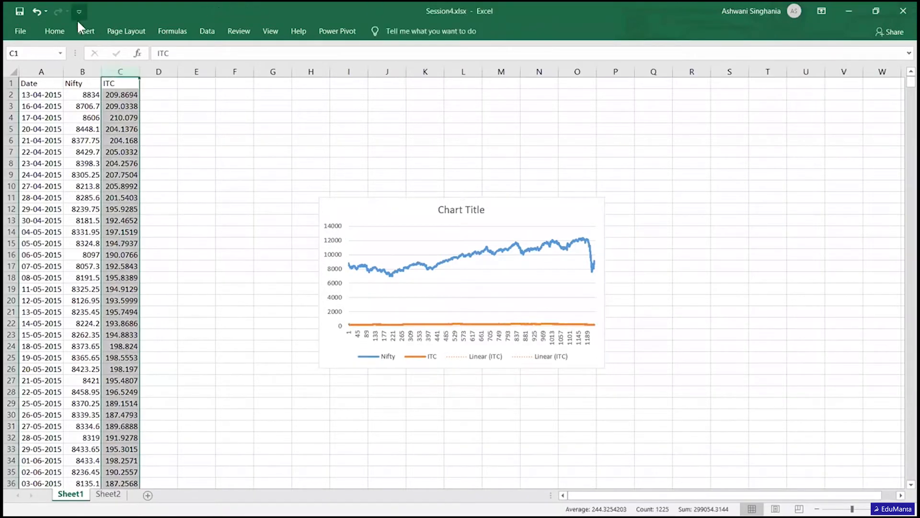
{"action": "left_click", "coordinate": [86, 30]}
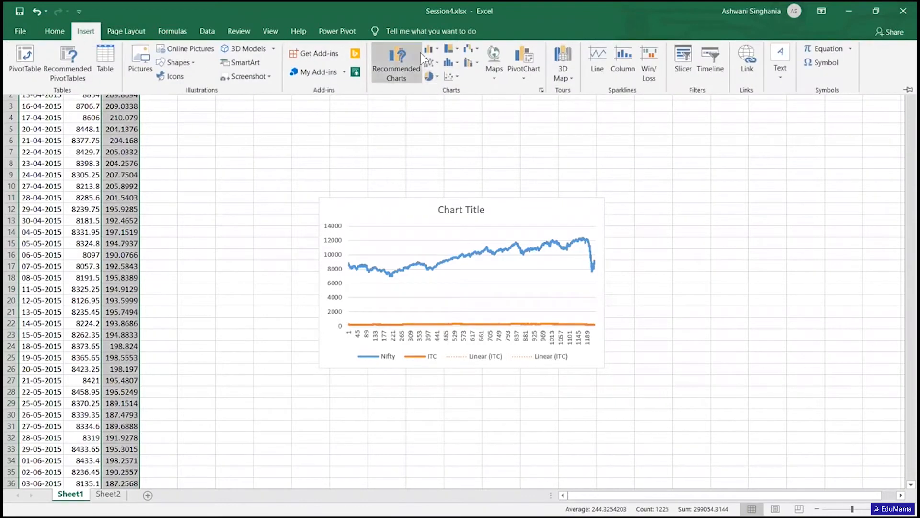
{"action": "left_click", "coordinate": [430, 63]}
{"action": "left_click", "coordinate": [432, 107]}
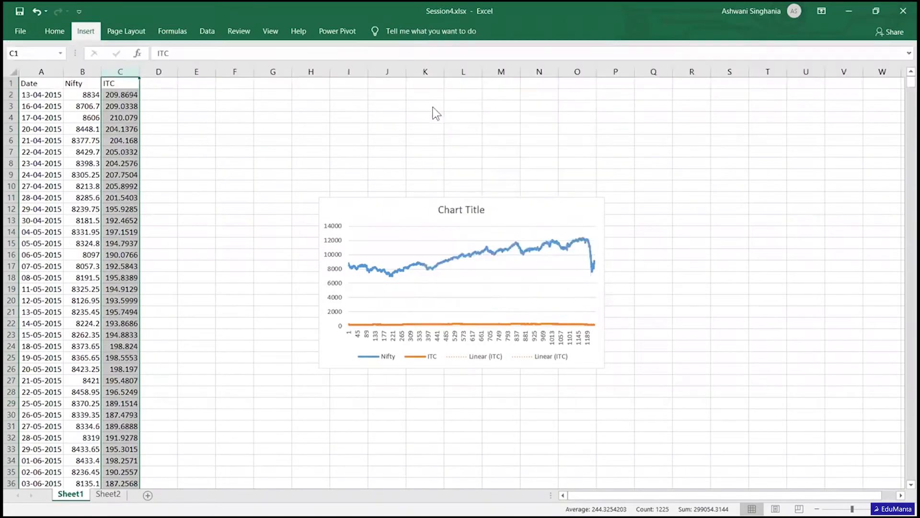
- Arrange the separate ITC chart beside the combined Nifty and ITC chart and compare the price trends in both
{"action": "left_click_drag", "start_coordinate": [496, 206], "coordinate": [795, 218]}
{"action": "left_click", "coordinate": [410, 184]}
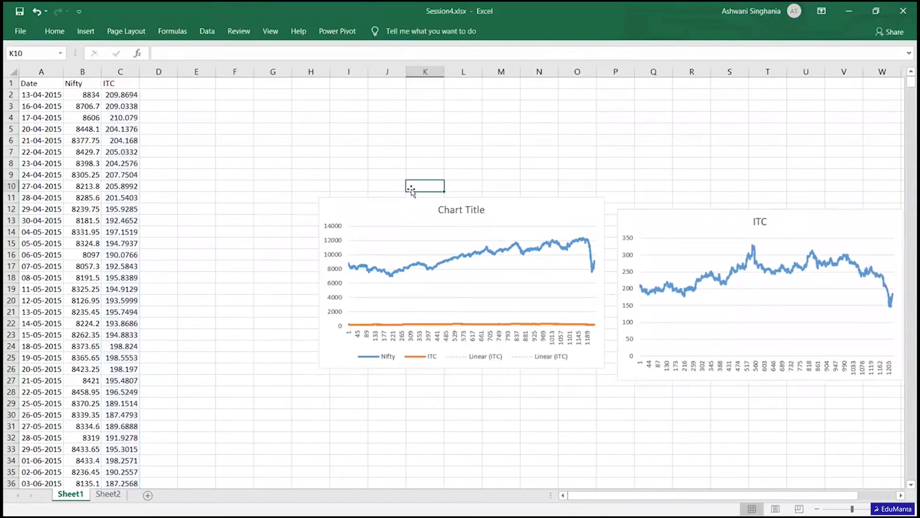
{"action": "left_click_drag", "start_coordinate": [396, 201], "coordinate": [324, 190]}
{"action": "left_click_drag", "start_coordinate": [849, 220], "coordinate": [703, 214]}
{"action": "left_click_drag", "start_coordinate": [551, 211], "coordinate": [631, 190]}
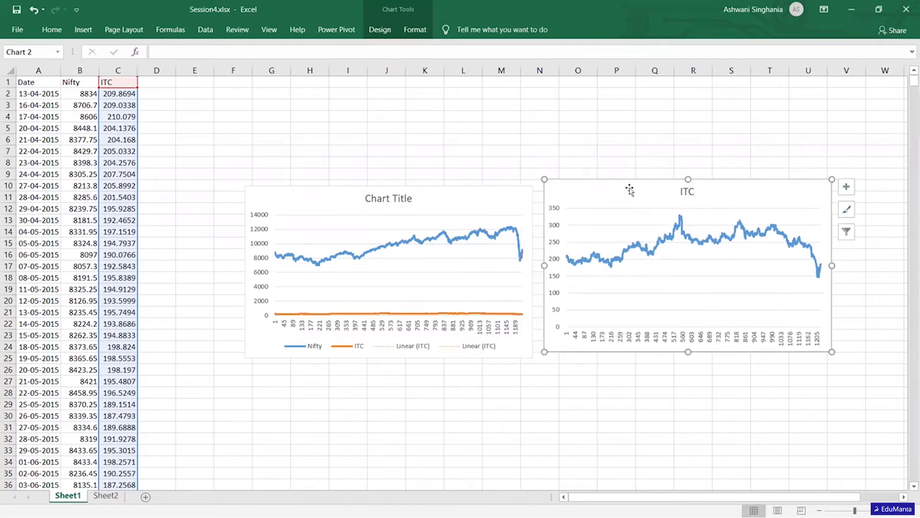
{"action": "left_click", "coordinate": [433, 317]}
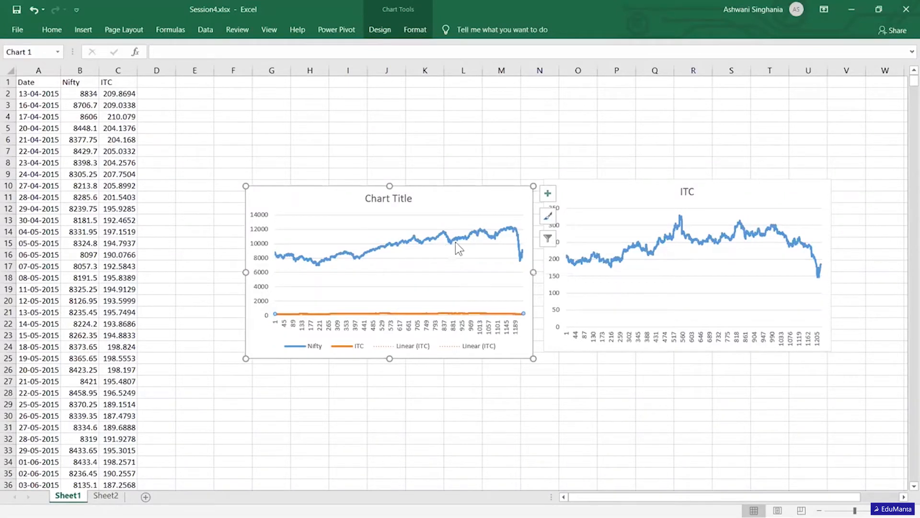
{"action": "mouse_move", "coordinate": [461, 239]}
{"action": "mouse_move", "coordinate": [728, 238]}
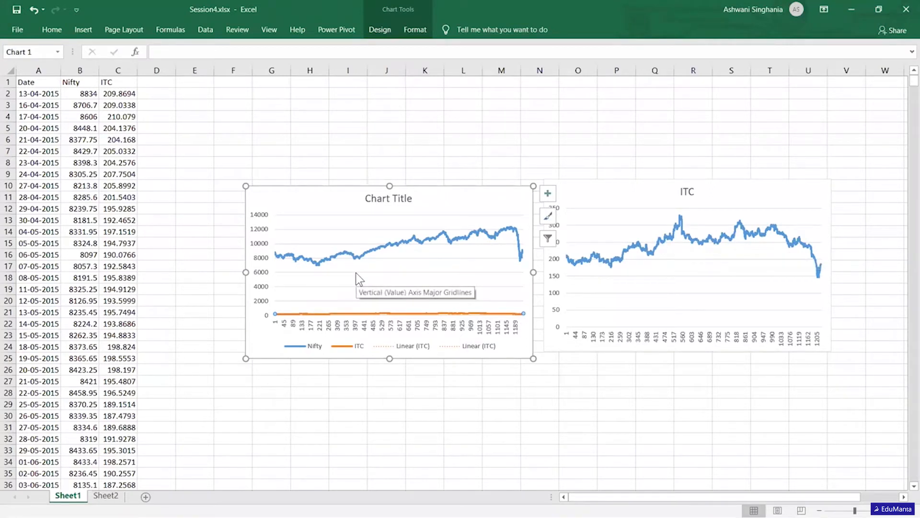
{"action": "left_click", "coordinate": [772, 192]}
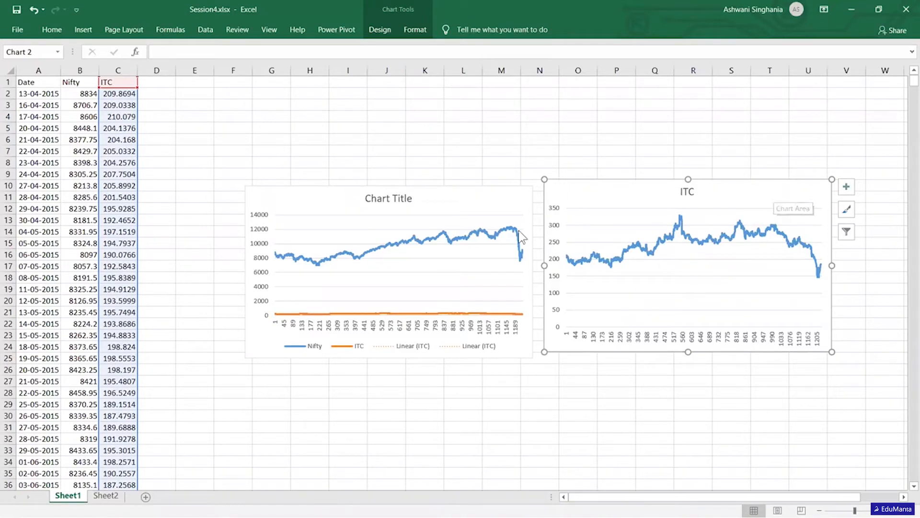
{"action": "mouse_move", "coordinate": [818, 277]}
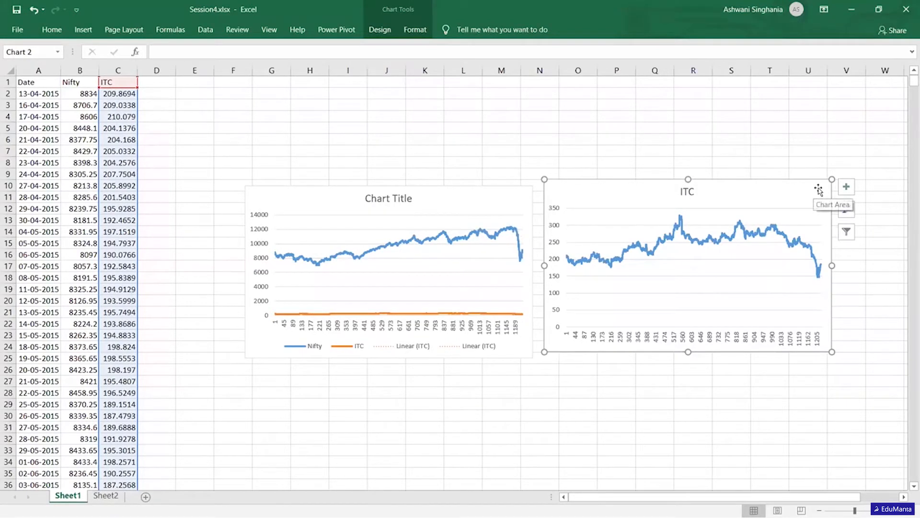
- Delete both the ITC line chart and the combined Nifty and ITC chart from Sheet1
{"action": "key", "text": "Delete"}
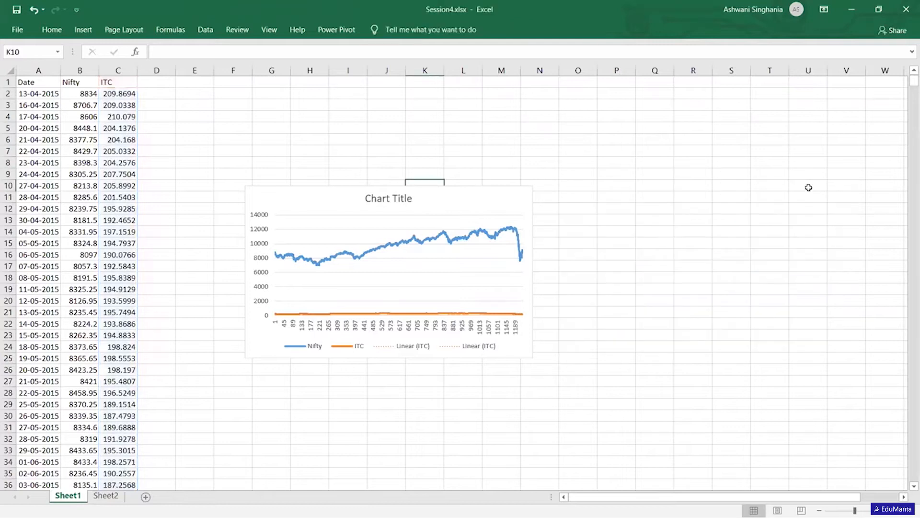
{"action": "left_click", "coordinate": [473, 196]}
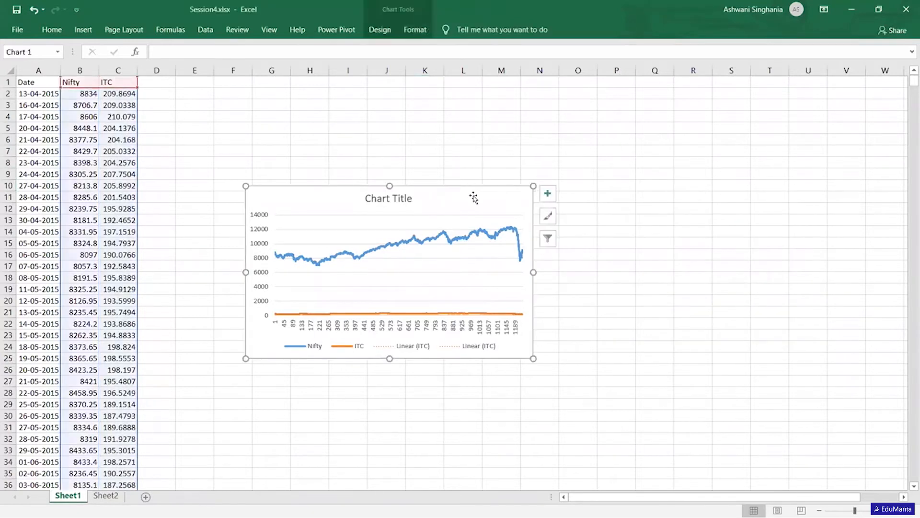
{"action": "key", "text": "Delete"}
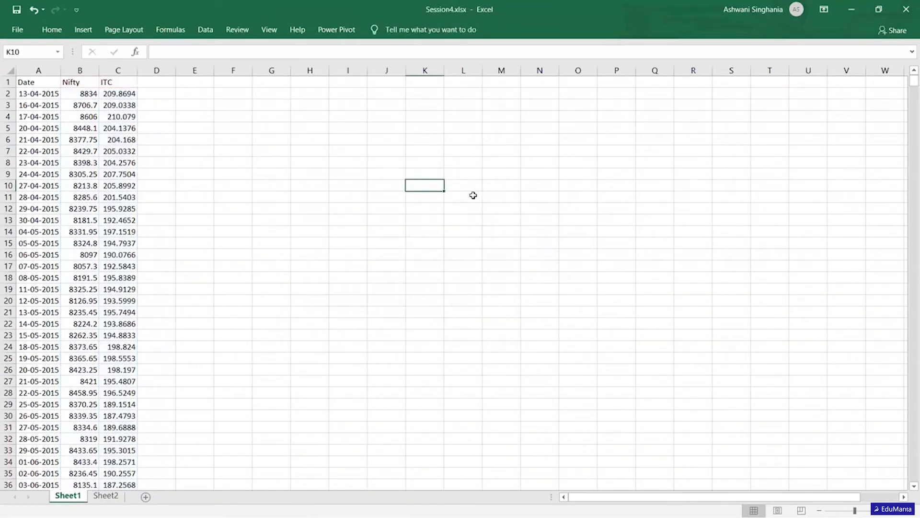
- Enter the return column headings RtNifty in D2 and RtITC in E2
{"action": "left_click", "coordinate": [158, 90]}
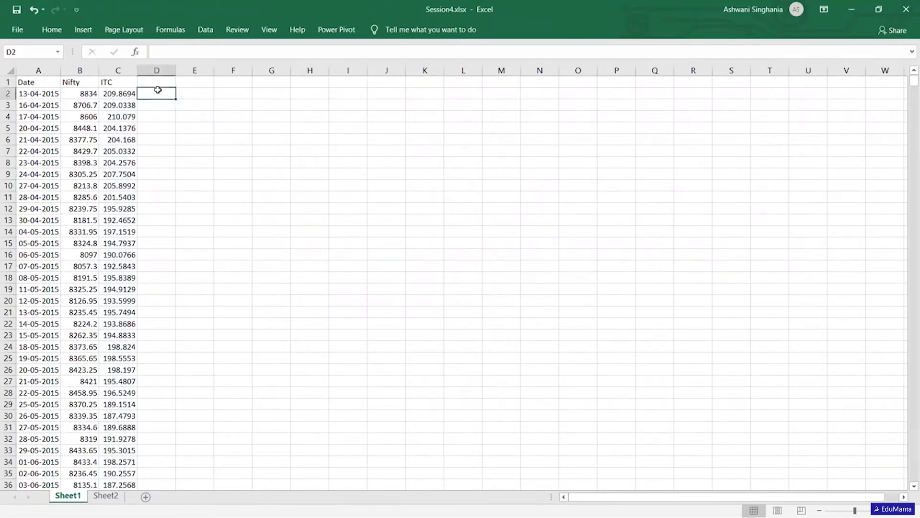
{"action": "type", "text": "Rt"}
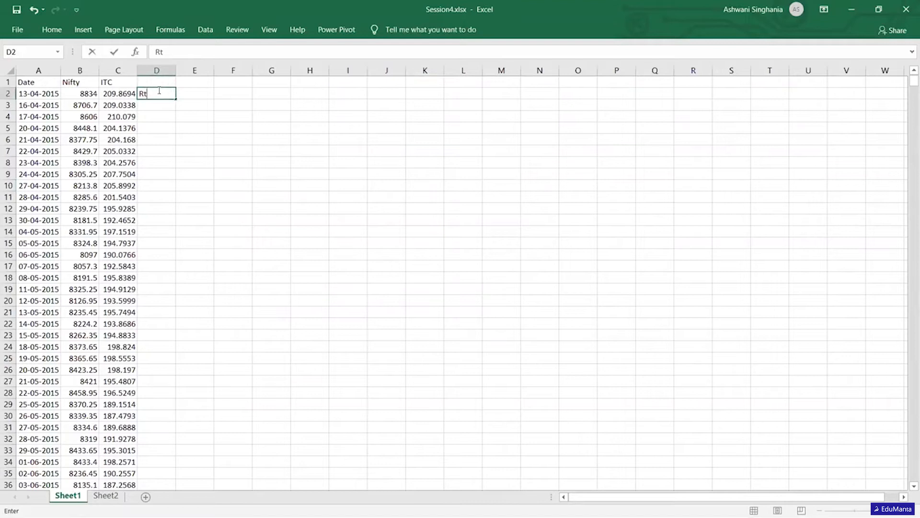
{"action": "type", "text": "Nifty"}
{"action": "key", "text": "Tab"}
{"action": "type", "text": "Rt"}
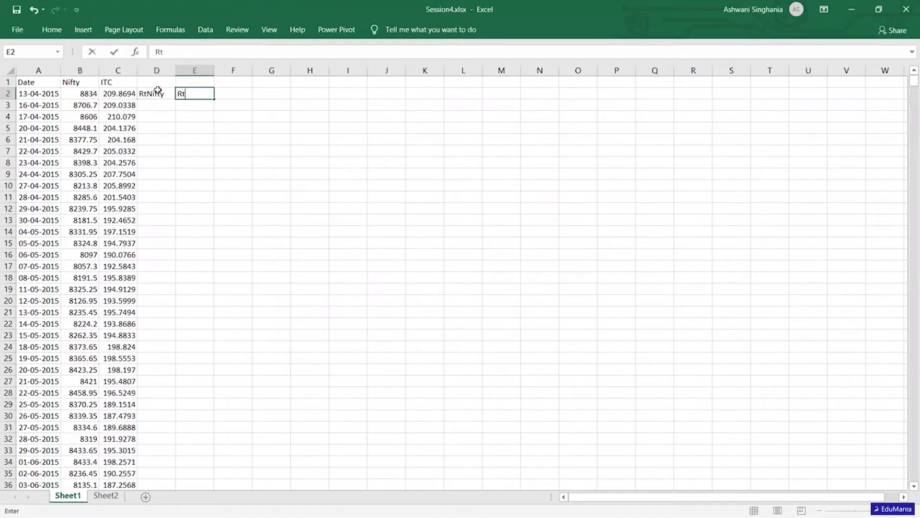
{"action": "type", "text": "ITC"}
{"action": "key", "text": "Return"}
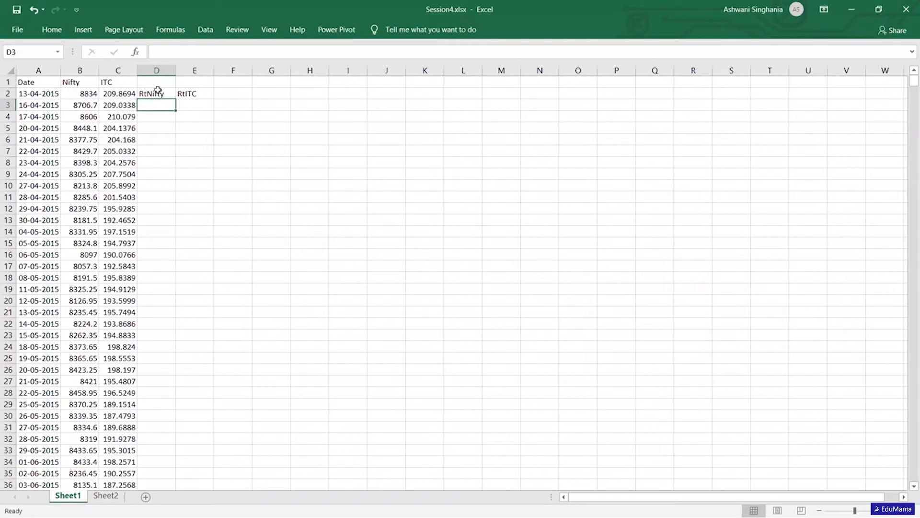
- Calculate the first daily Nifty return in D3 with the formula =(B3-B2)/B2
{"action": "left_click", "coordinate": [85, 94]}
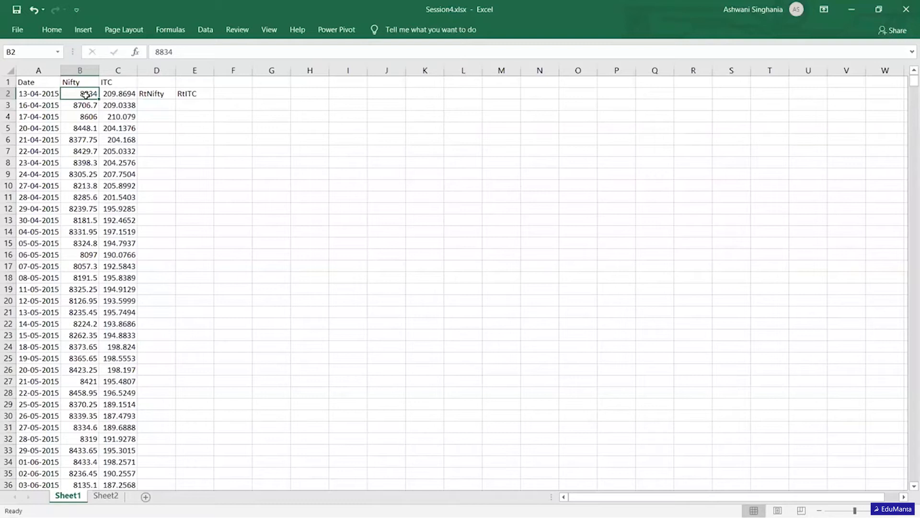
{"action": "key", "text": "Down"}
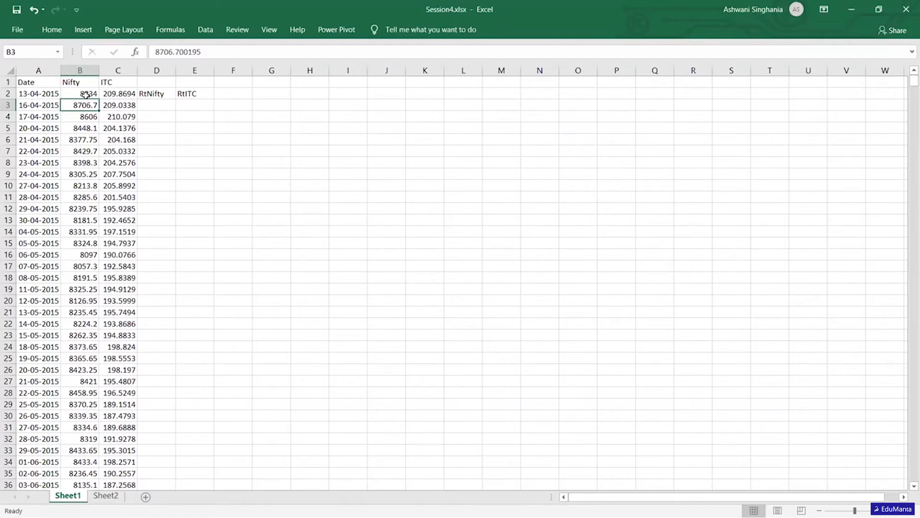
{"action": "key", "text": "Right"}
{"action": "key", "text": "Right"}
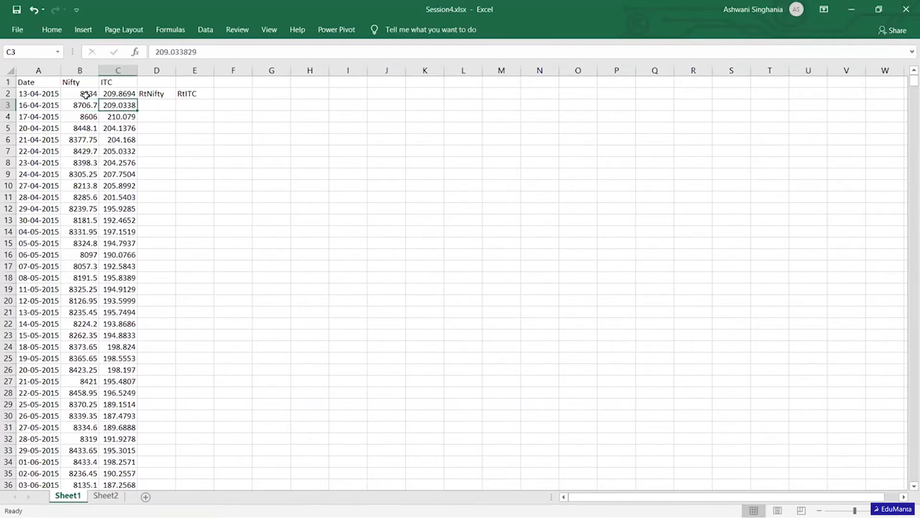
{"action": "type", "text": "="}
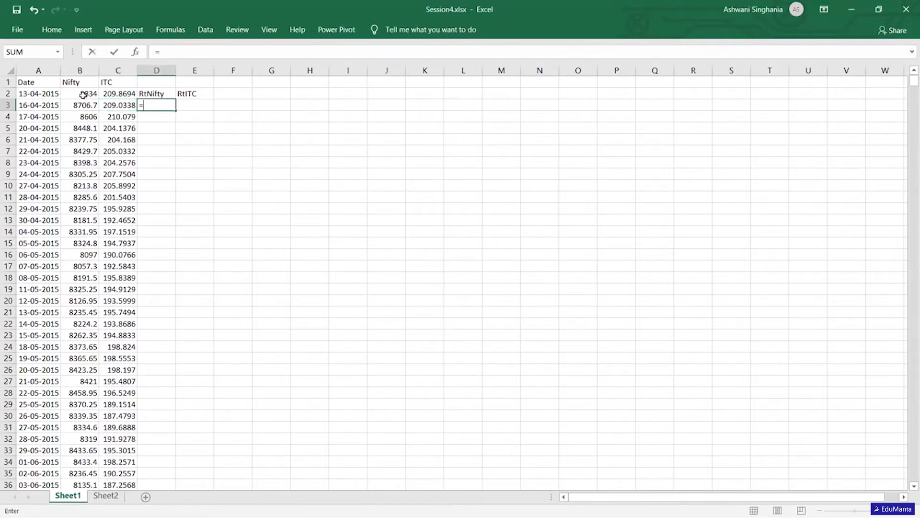
{"action": "left_click", "coordinate": [84, 102]}
{"action": "type", "text": "-"}
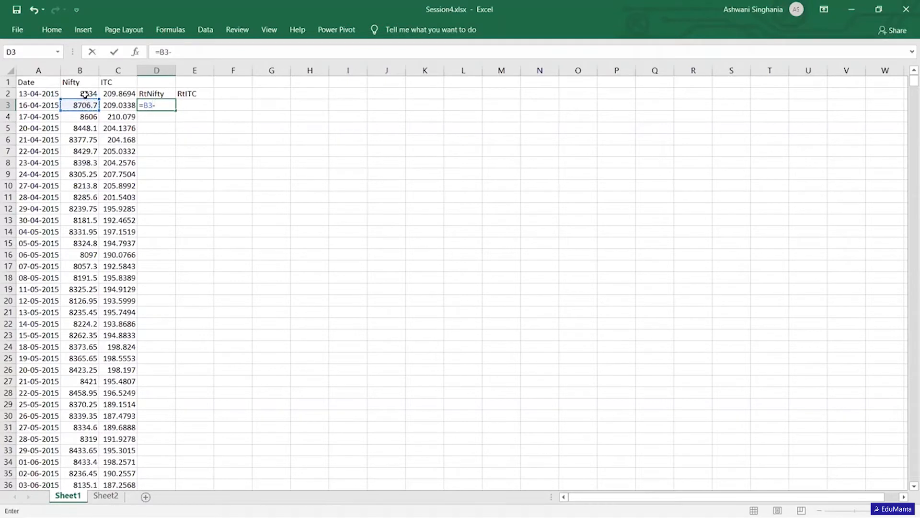
{"action": "left_click", "coordinate": [85, 94]}
{"action": "type", "text": ")/"}
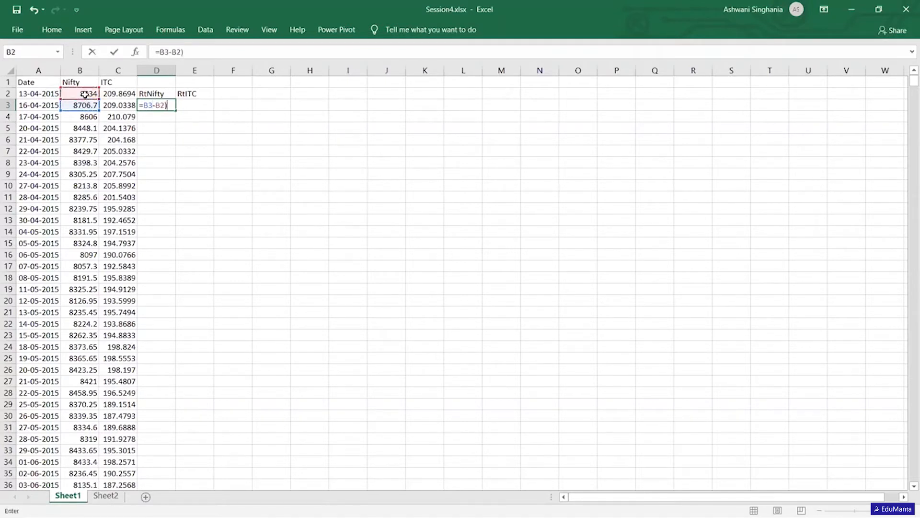
{"action": "left_click", "coordinate": [83, 94]}
{"action": "left_click", "coordinate": [145, 105]}
{"action": "type", "text": "("}
{"action": "key", "text": "Return"}
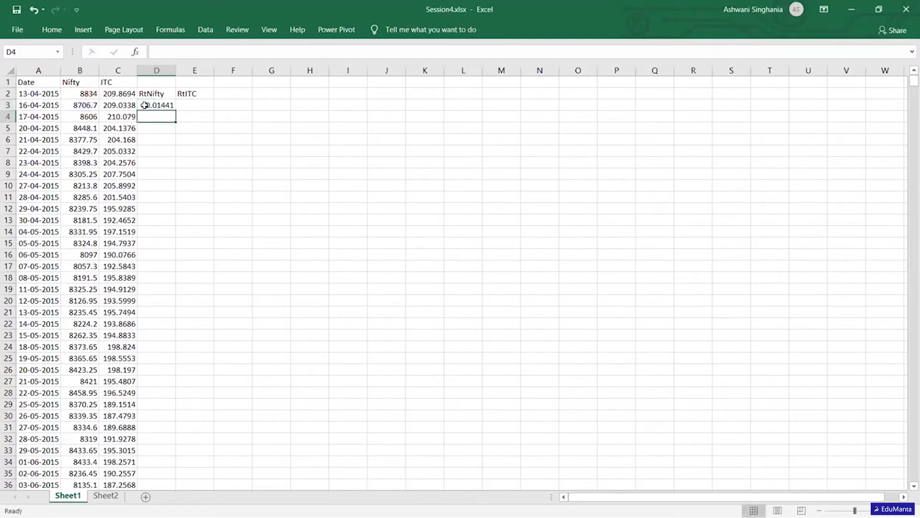
- Fill the return formula from D3 down the RtNifty column, and copy it to E3 and down the RtITC column
{"action": "left_click", "coordinate": [144, 105]}
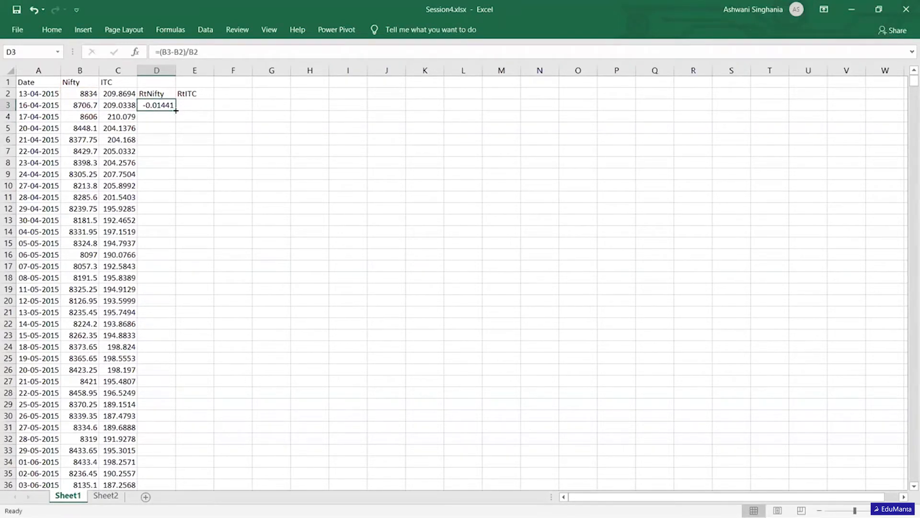
{"action": "double_click", "coordinate": [175, 111]}
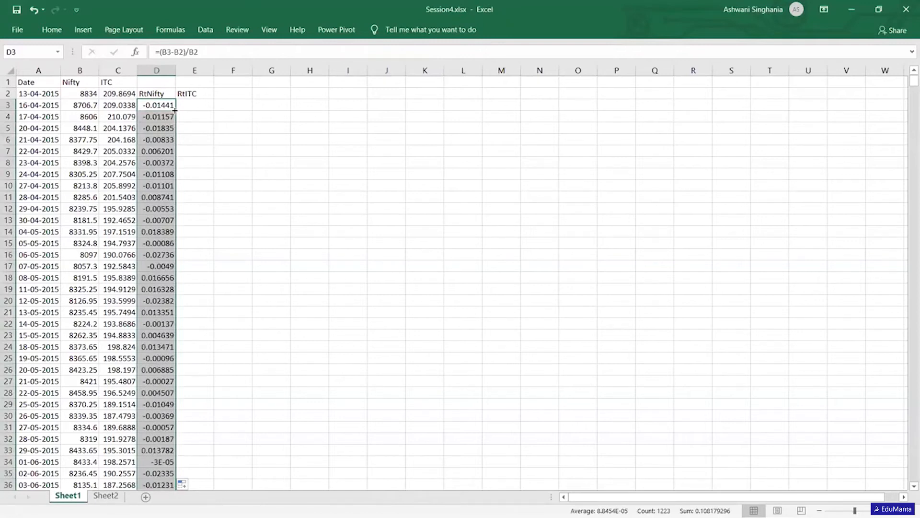
{"action": "left_click_drag", "start_coordinate": [176, 111], "coordinate": [206, 108]}
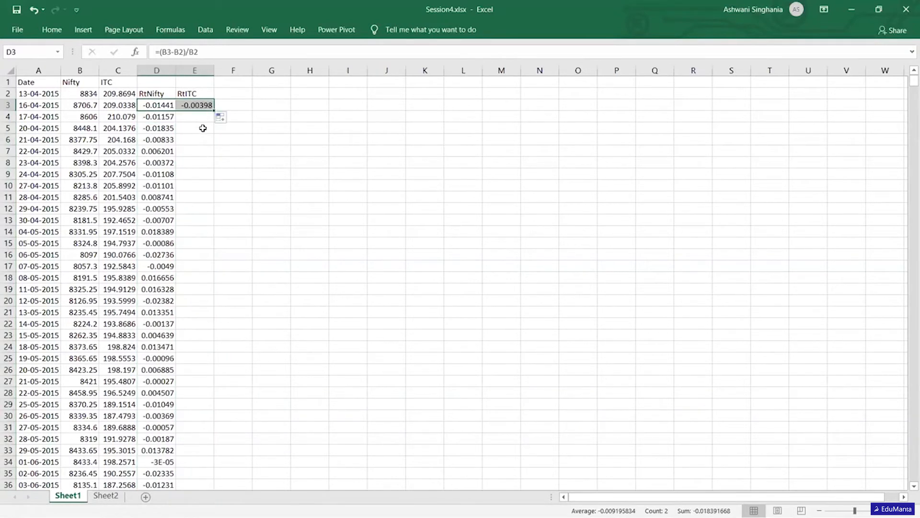
{"action": "left_click", "coordinate": [203, 127]}
{"action": "left_click", "coordinate": [204, 106]}
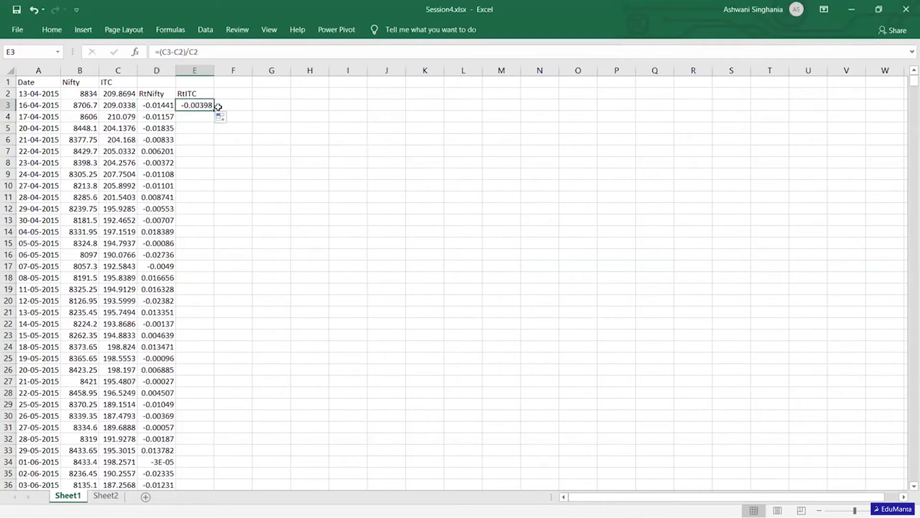
{"action": "double_click", "coordinate": [215, 109]}
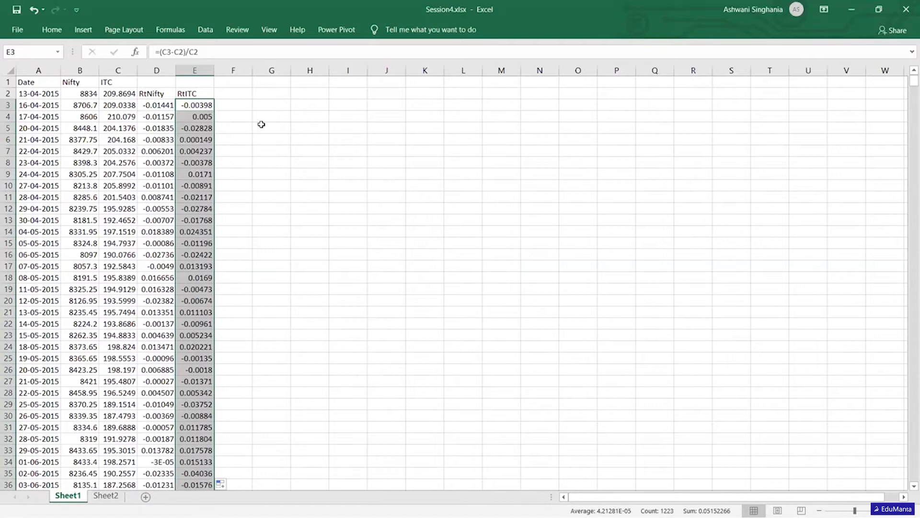
- Enter the label Mean in cell G5
{"action": "left_click", "coordinate": [285, 132]}
{"action": "left_click_drag", "start_coordinate": [286, 134], "coordinate": [286, 133]}
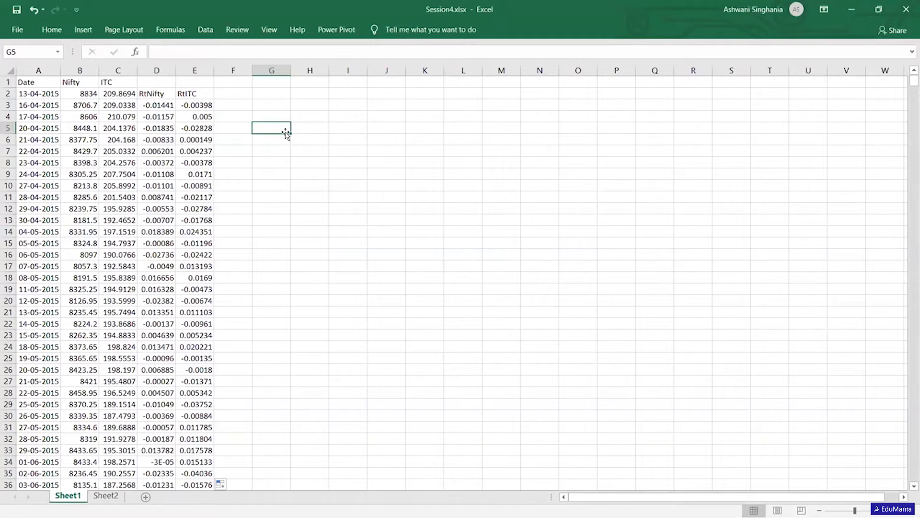
{"action": "type", "text": "="}
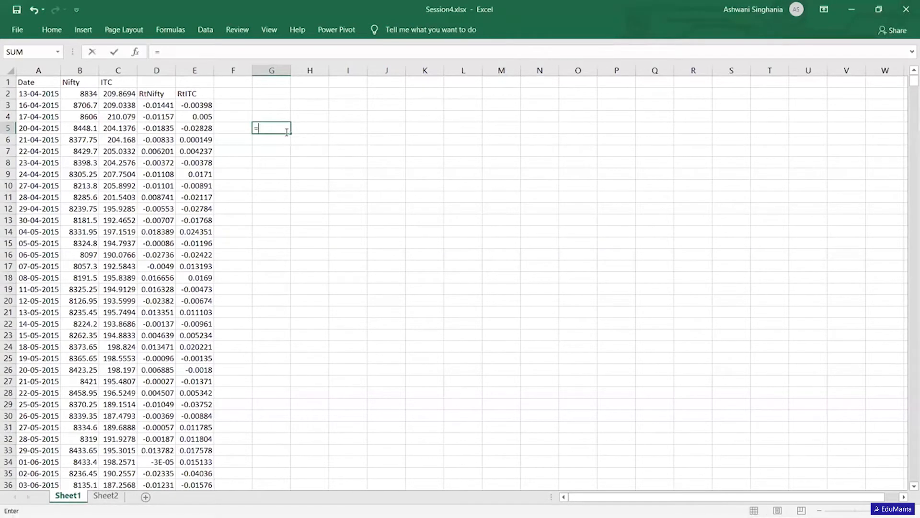
{"action": "key", "text": "BackSpace"}
{"action": "type", "text": "Mean"}
{"action": "key", "text": "Return"}
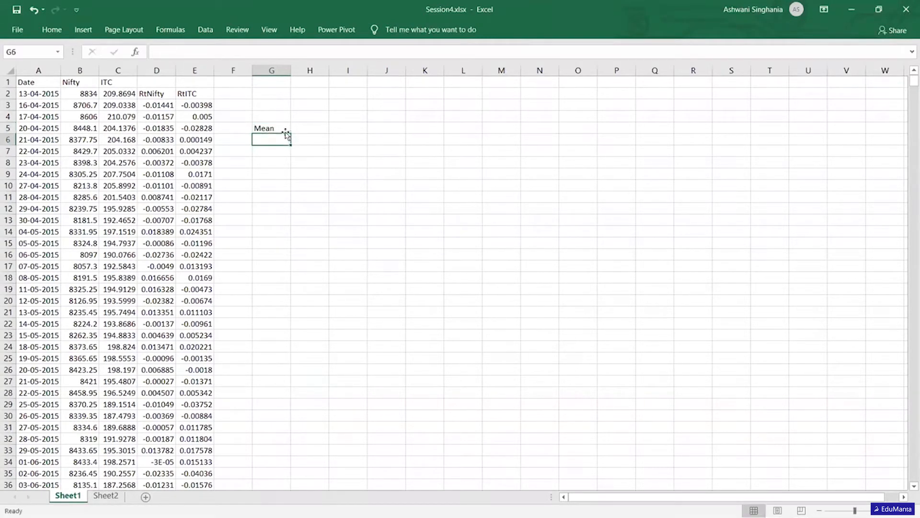
- Calculate the mean of the RtNifty daily returns in H5 with the AVERAGE function
{"action": "left_click", "coordinate": [285, 133]}
{"action": "key", "text": "Right"}
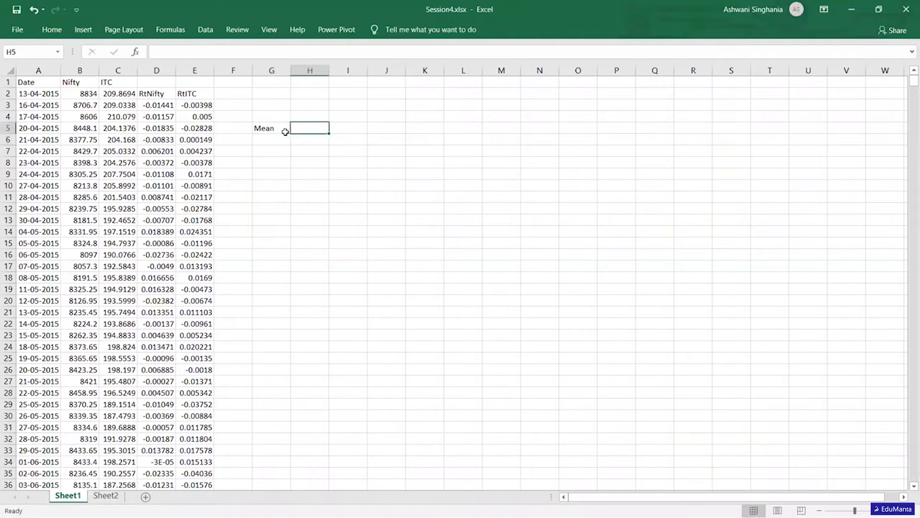
{"action": "type", "text": "=aver"}
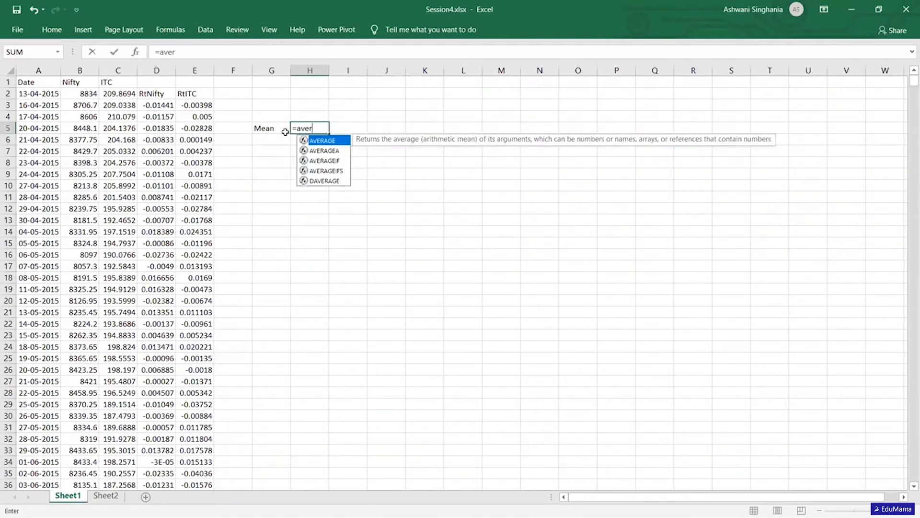
{"action": "key", "text": "Tab"}
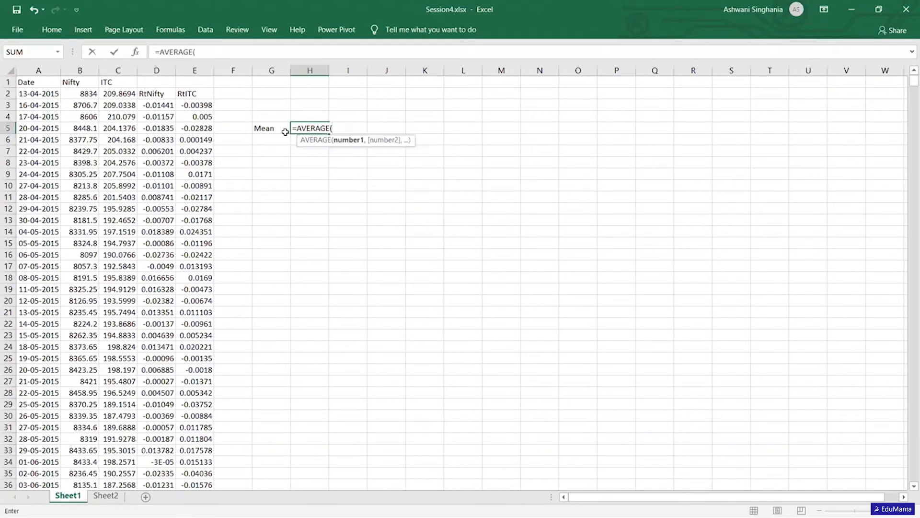
{"action": "scroll", "coordinate": [152, 105], "scroll_direction": "down", "scroll_amount": 2}
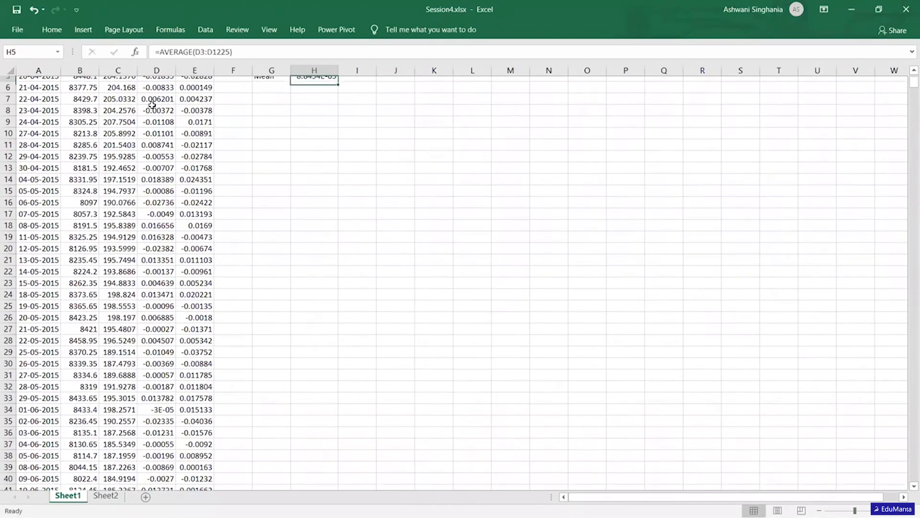
{"action": "scroll", "coordinate": [152, 105], "scroll_direction": "up", "scroll_amount": 2}
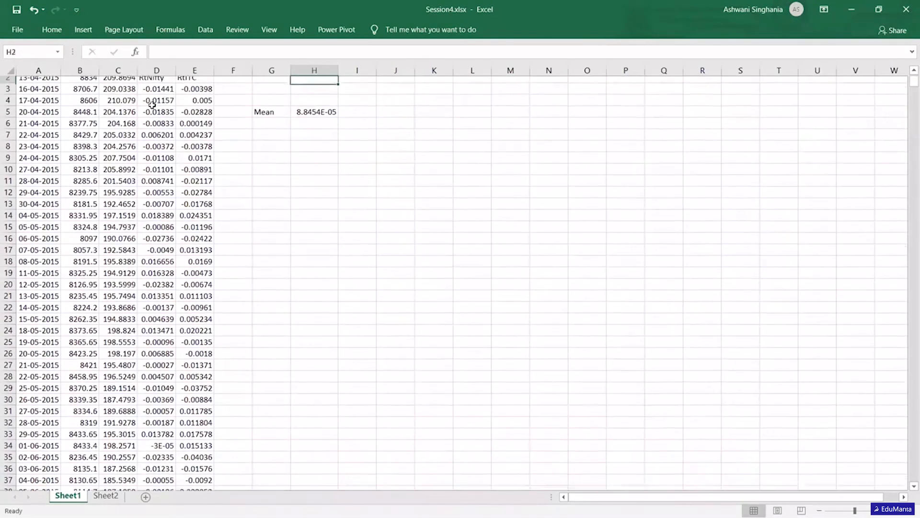
- Enter the headings Nifty in H4 and ITC in I4, and copy the mean formula from H5 to I5
{"action": "key", "text": "Up"}
{"action": "type", "text": "Nifty"}
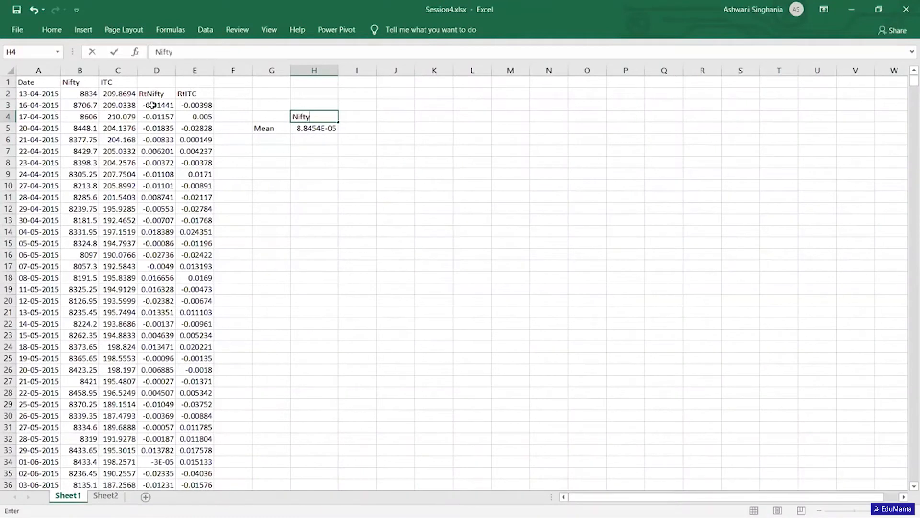
{"action": "key", "text": "Tab"}
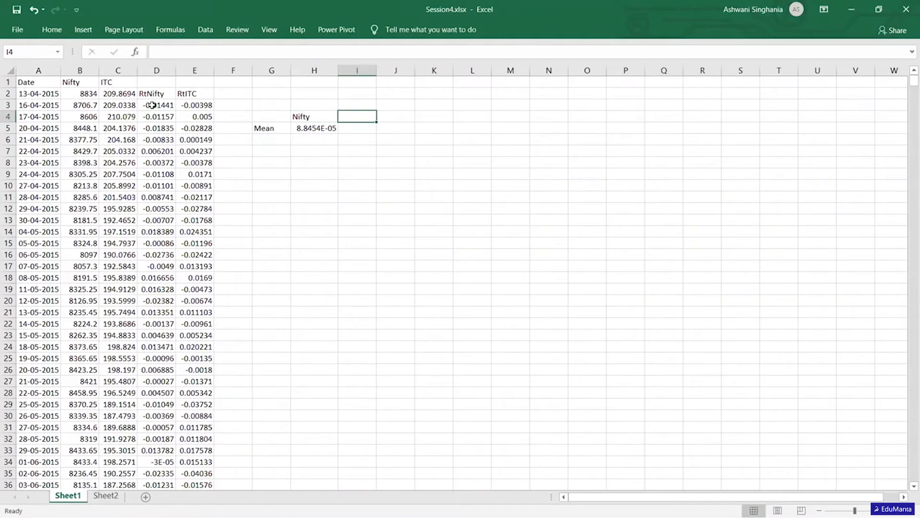
{"action": "type", "text": "ITC"}
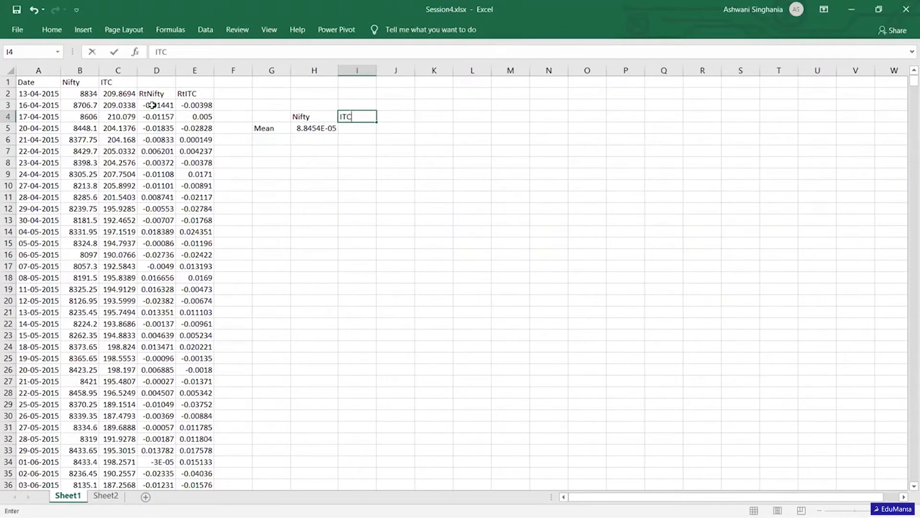
{"action": "key", "text": "Return"}
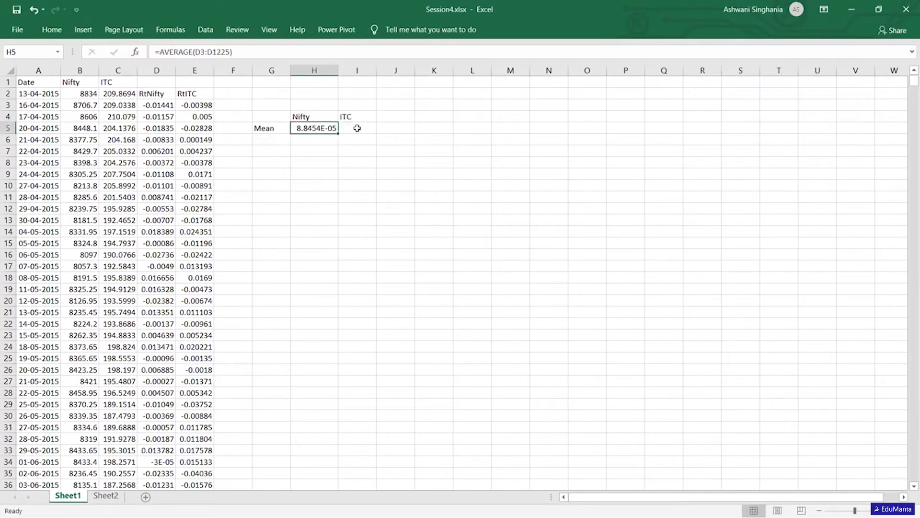
{"action": "left_click_drag", "start_coordinate": [340, 133], "coordinate": [370, 133]}
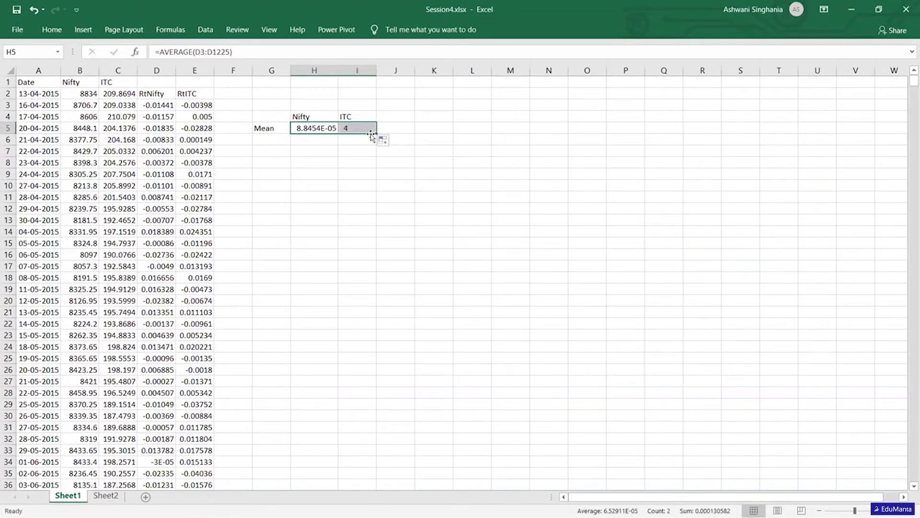
{"action": "left_click", "coordinate": [356, 160]}
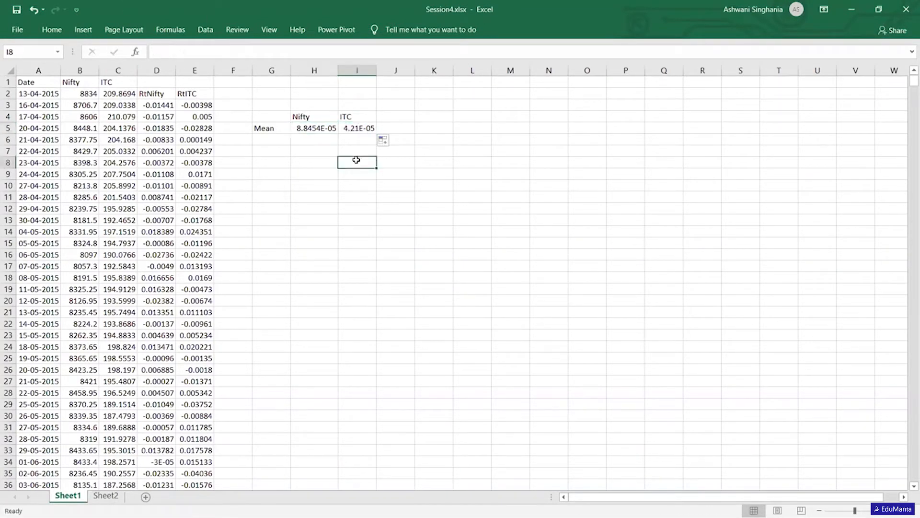
- Format the two means in H5:I5 as Number with six decimal places
{"action": "left_click", "coordinate": [313, 127]}
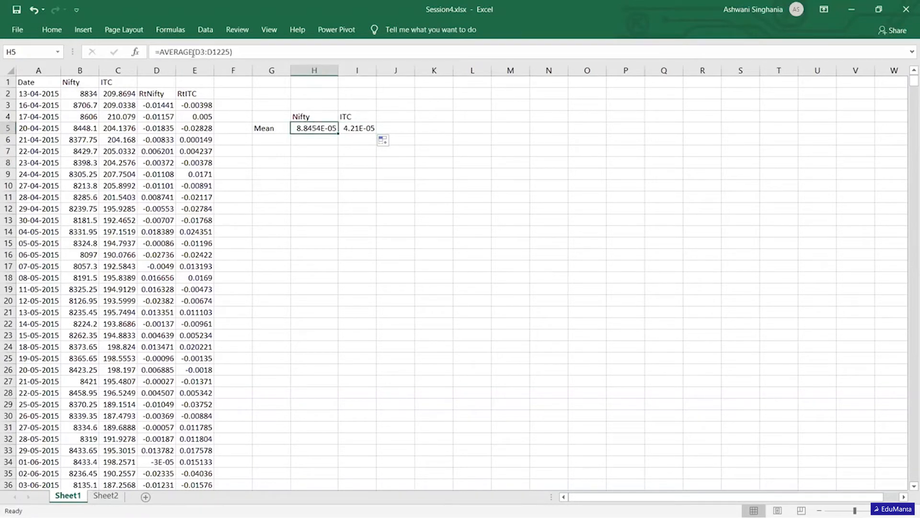
{"action": "key", "text": "shift+Right"}
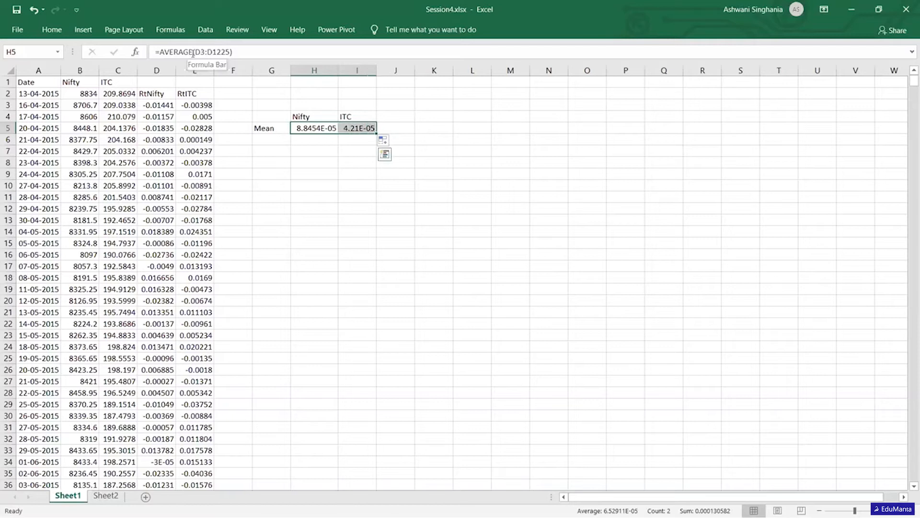
{"action": "left_click", "coordinate": [53, 31]}
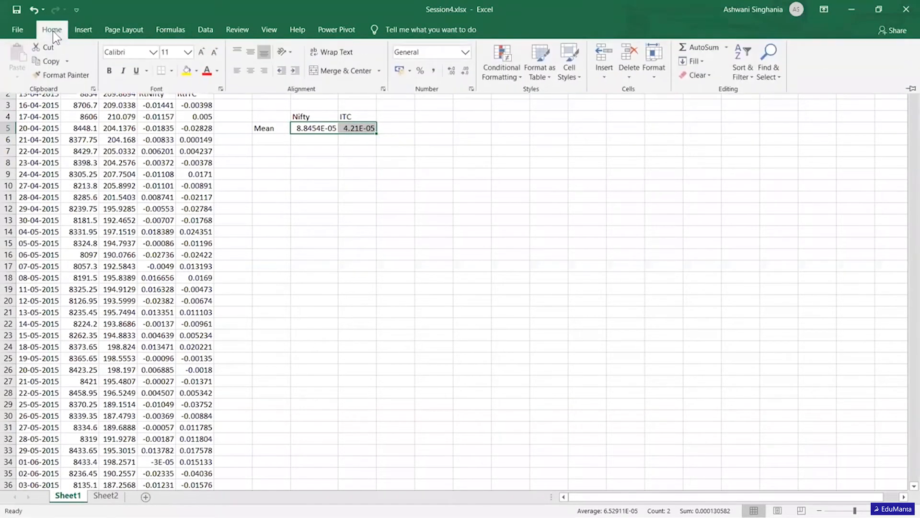
{"action": "left_click", "coordinate": [467, 51]}
{"action": "left_click", "coordinate": [422, 96]}
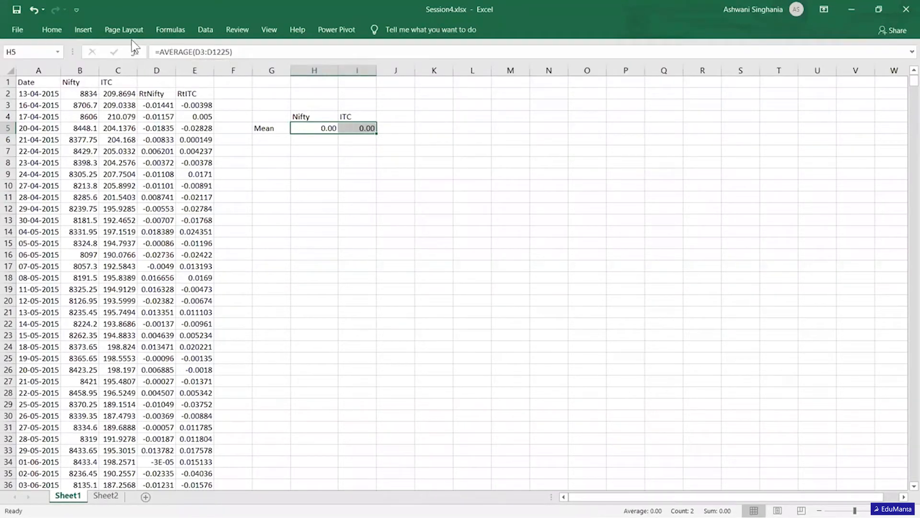
{"action": "left_click", "coordinate": [59, 33]}
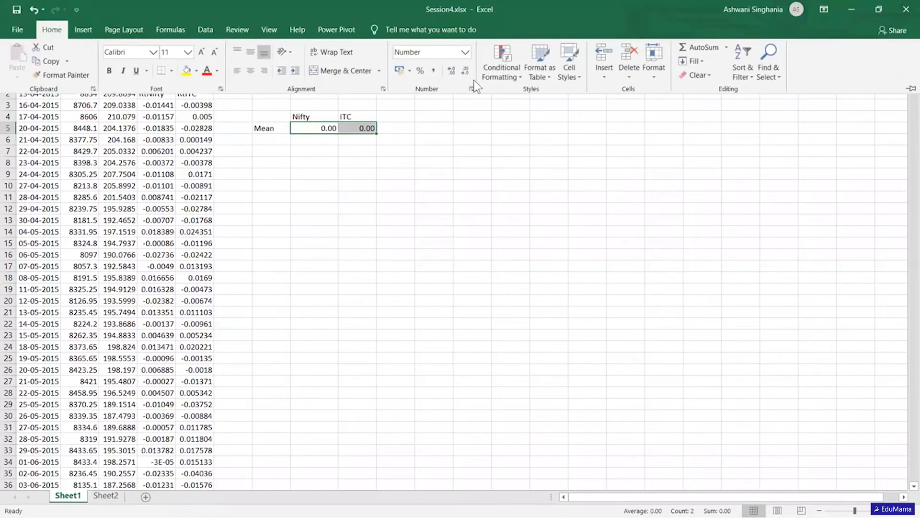
{"action": "left_click", "coordinate": [457, 70]}
{"action": "left_click", "coordinate": [457, 70]}
{"action": "left_click", "coordinate": [458, 70]}
{"action": "left_click", "coordinate": [457, 70]}
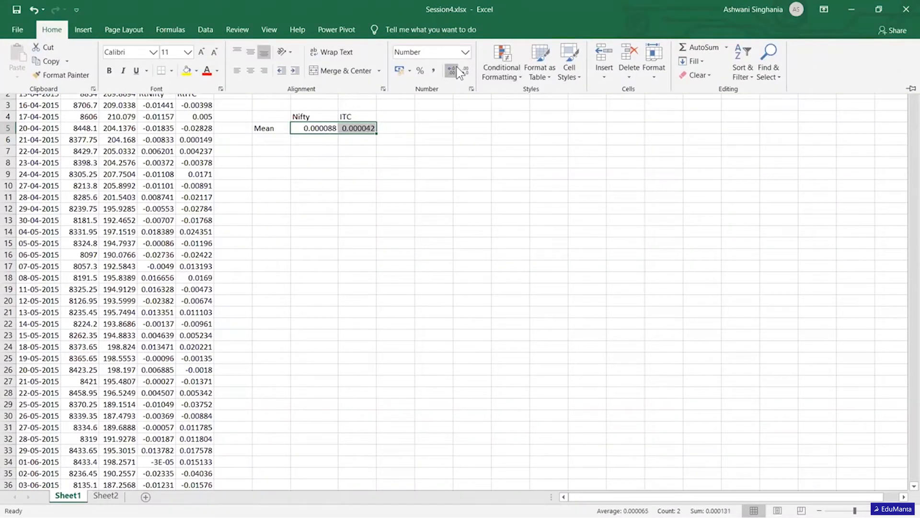
{"action": "left_click", "coordinate": [411, 179]}
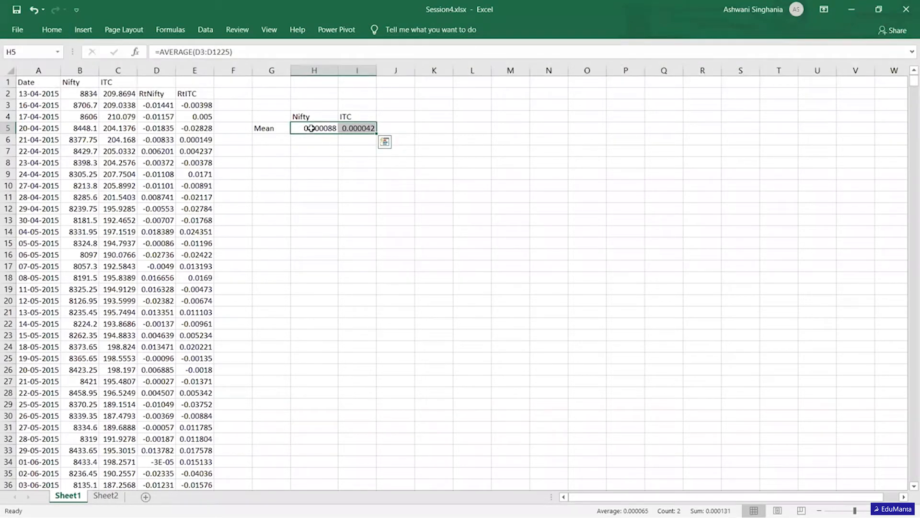
- Format the means in H5:I5 as percentages with three decimal places
{"action": "left_click", "coordinate": [52, 30]}
{"action": "left_click", "coordinate": [419, 70]}
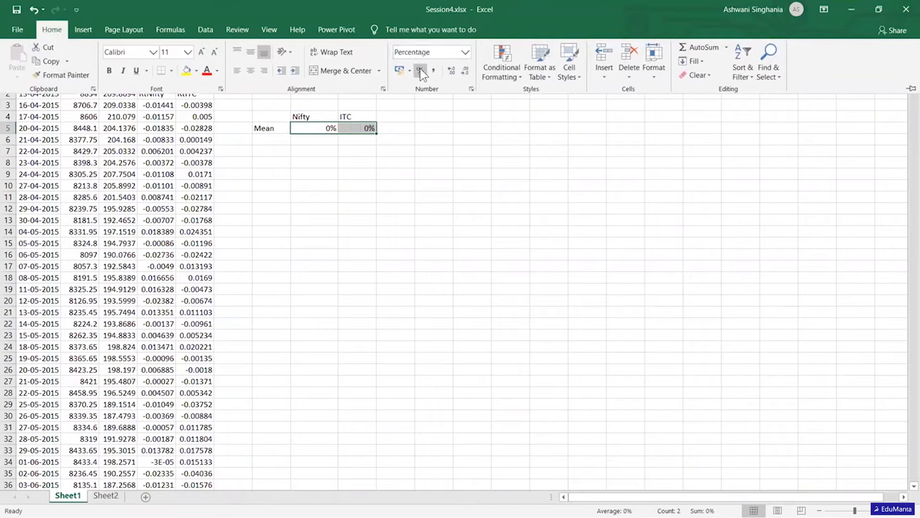
{"action": "left_click", "coordinate": [454, 71]}
{"action": "left_click", "coordinate": [455, 71]}
{"action": "left_click", "coordinate": [455, 71]}
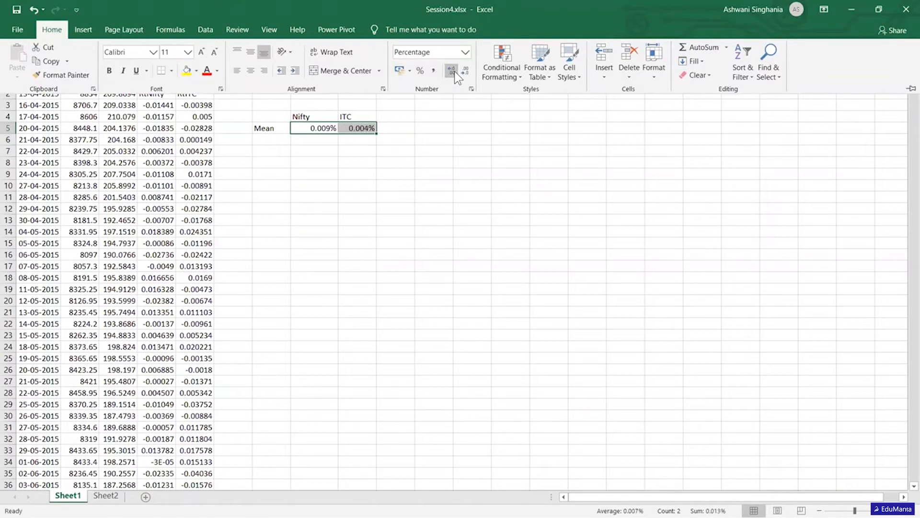
{"action": "left_click", "coordinate": [362, 206]}
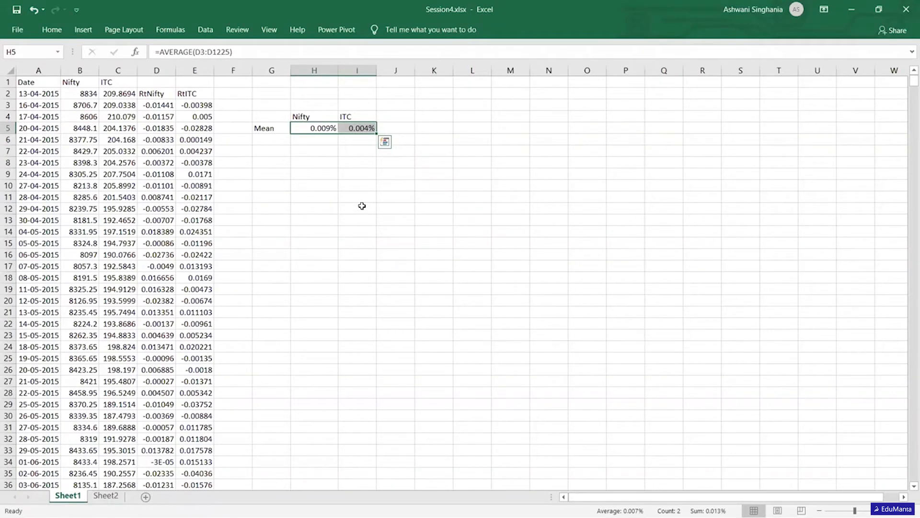
- Calculate the mean RtNifty return up to 31-01-2020 in H7 with the AVERAGE function over D3:D1180
{"action": "key", "text": "Down"}
{"action": "key", "text": "Down"}
{"action": "key", "text": "Down"}
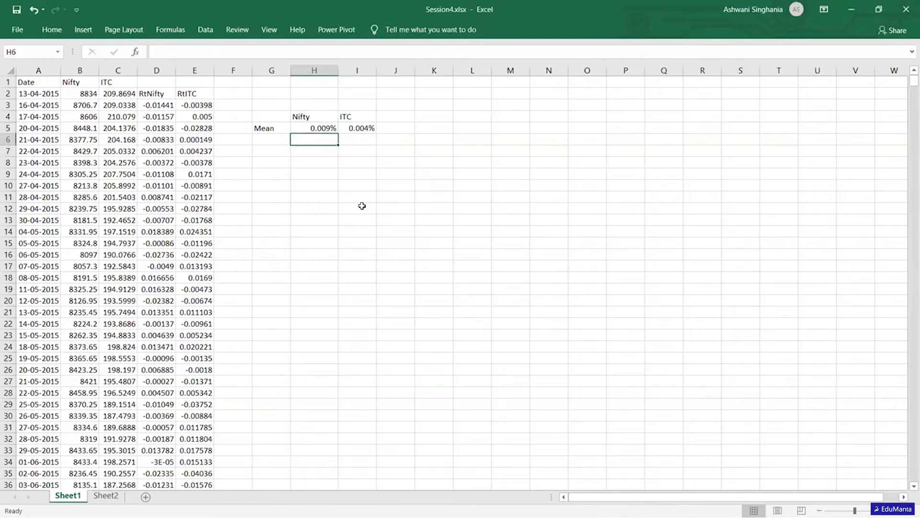
{"action": "key", "text": "Up"}
{"action": "key", "text": "Up"}
{"action": "key", "text": "Down"}
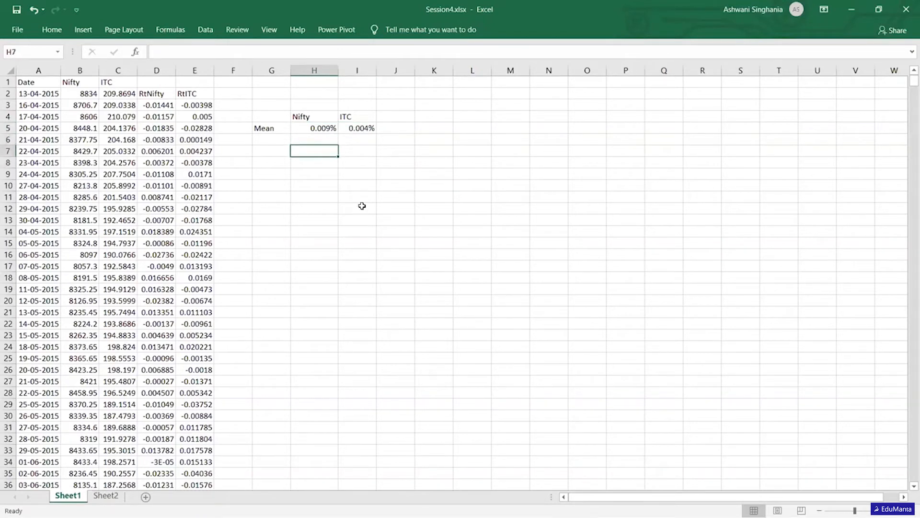
{"action": "type", "text": "=avere"}
{"action": "key", "text": "Tab"}
{"action": "left_click", "coordinate": [161, 106]}
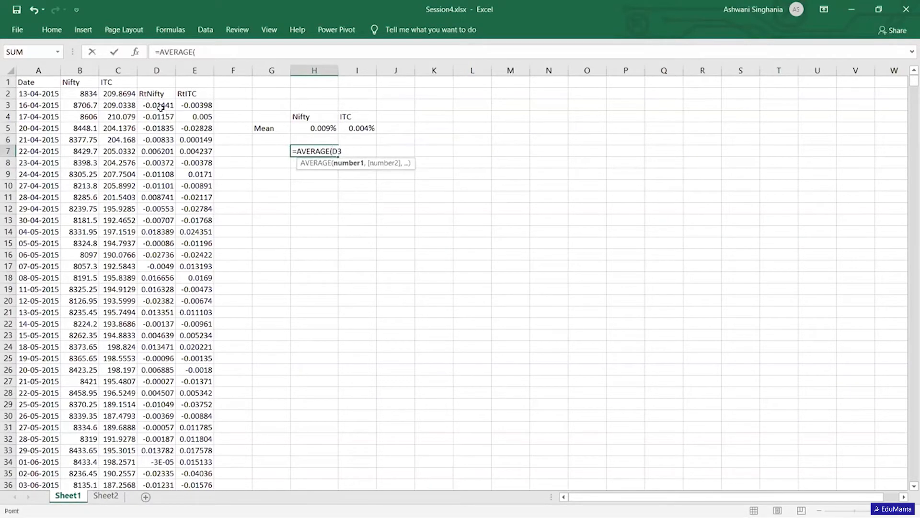
{"action": "key", "text": "ctrl+shift+Down"}
{"action": "key", "text": "shift+Up"}
{"action": "key", "text": "shift+Up"}
{"action": "key", "text": "shift+Up"}
{"action": "key", "text": "shift+Up"}
{"action": "key", "text": "shift+Up"}
{"action": "key", "text": "shift+Up"}
{"action": "key", "text": "shift+Up"}
{"action": "key", "text": "shift+Up"}
{"action": "key", "text": "shift+Up"}
{"action": "key", "text": "shift+Up"}
{"action": "key", "text": "shift+Up"}
{"action": "key", "text": "shift+Up"}
{"action": "key", "text": "shift+Up"}
{"action": "key", "text": "shift+Up"}
{"action": "key", "text": "shift+Up"}
{"action": "key", "text": "shift+Up"}
{"action": "key", "text": "shift+Up"}
{"action": "key", "text": "shift+Up"}
{"action": "key", "text": "shift+Up"}
{"action": "key", "text": "shift+Up"}
{"action": "key", "text": "shift+Up"}
{"action": "key", "text": "shift+Up"}
{"action": "key", "text": "shift+Up"}
{"action": "key", "text": "shift+Up"}
{"action": "key", "text": "shift+Up"}
{"action": "key", "text": "shift+Up"}
{"action": "key", "text": "shift+Up"}
{"action": "left_click_drag", "start_coordinate": [161, 107], "coordinate": [162, 111]}
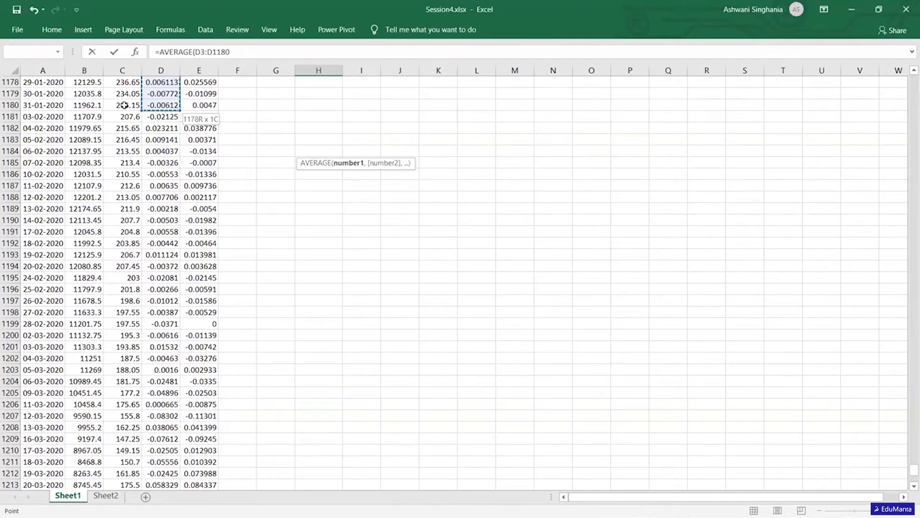
{"action": "key", "text": "Return"}
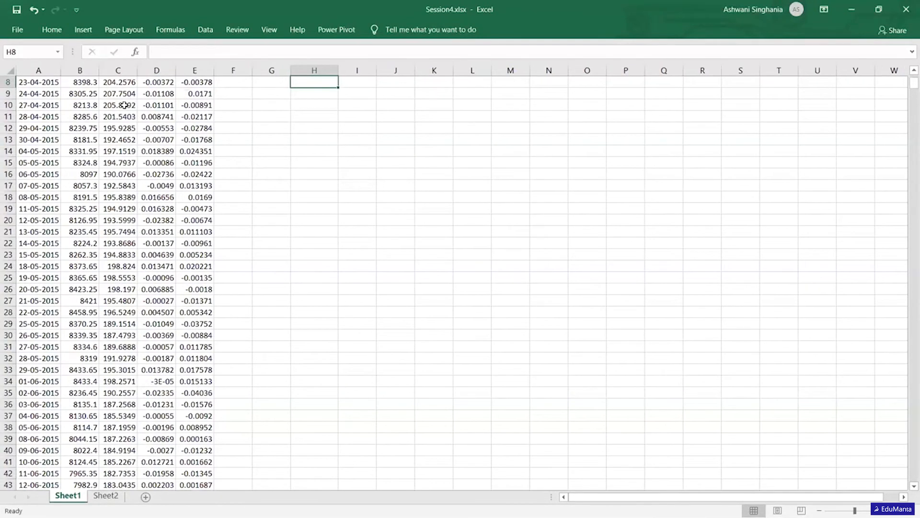
- Format the partial-period mean in H7 as a percentage with three decimal places
{"action": "key", "text": "Up"}
{"action": "key", "text": "Up"}
{"action": "key", "text": "Up"}
{"action": "key", "text": "Up"}
{"action": "key", "text": "Up"}
{"action": "key", "text": "Down"}
{"action": "key", "text": "Down"}
{"action": "key", "text": "Down"}
{"action": "key", "text": "Down"}
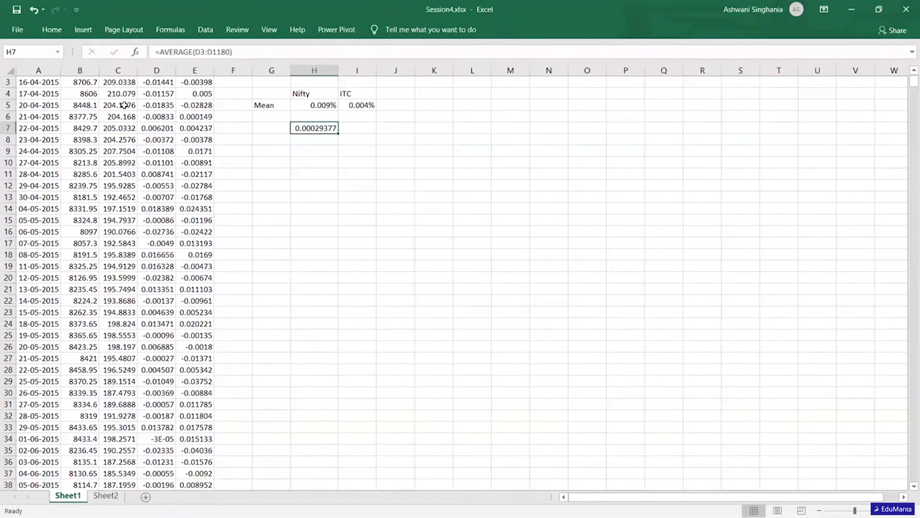
{"action": "left_click", "coordinate": [51, 31]}
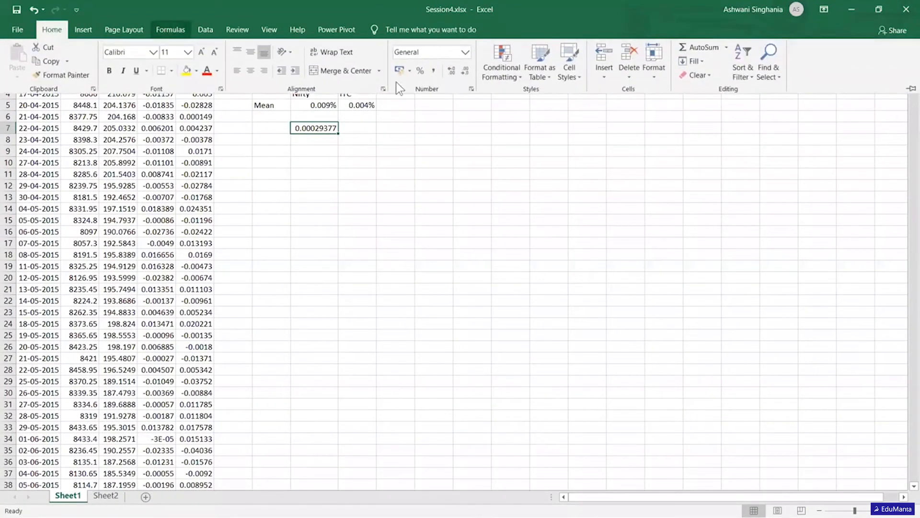
{"action": "left_click", "coordinate": [420, 72]}
{"action": "left_click", "coordinate": [450, 70]}
{"action": "left_click", "coordinate": [450, 70]}
{"action": "left_click", "coordinate": [450, 70]}
{"action": "left_click", "coordinate": [365, 175]}
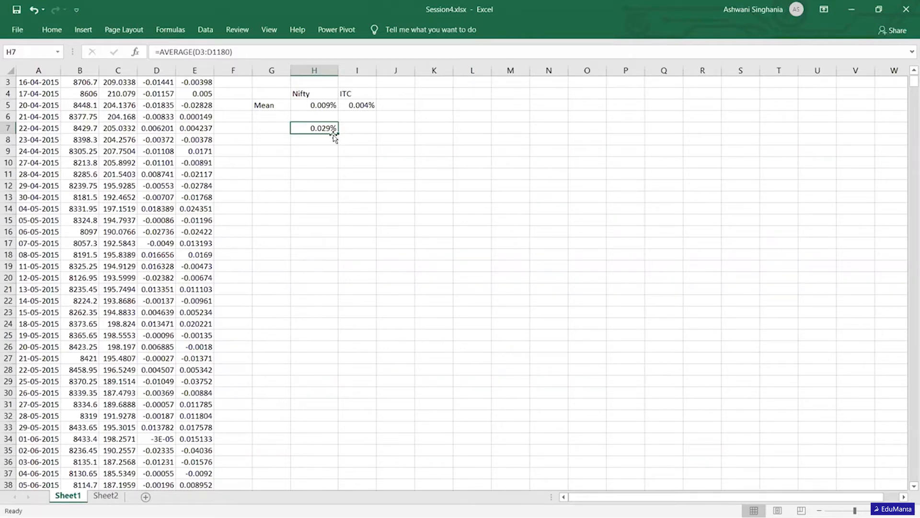
- Delete the partial-period mean from cell H7
{"action": "key", "text": "Delete"}
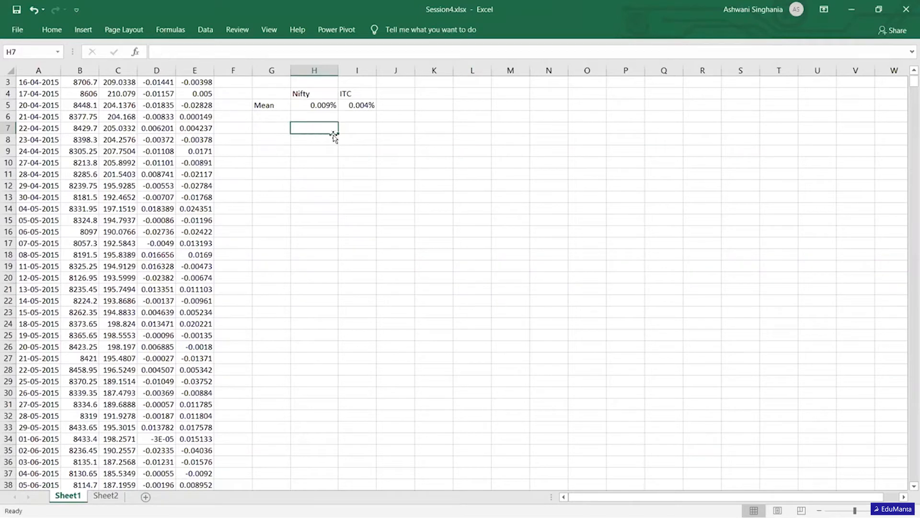
- Enter the label Std in cell G6 below Mean
{"action": "key", "text": "Up"}
{"action": "key", "text": "Up"}
{"action": "key", "text": "Down"}
{"action": "key", "text": "Left"}
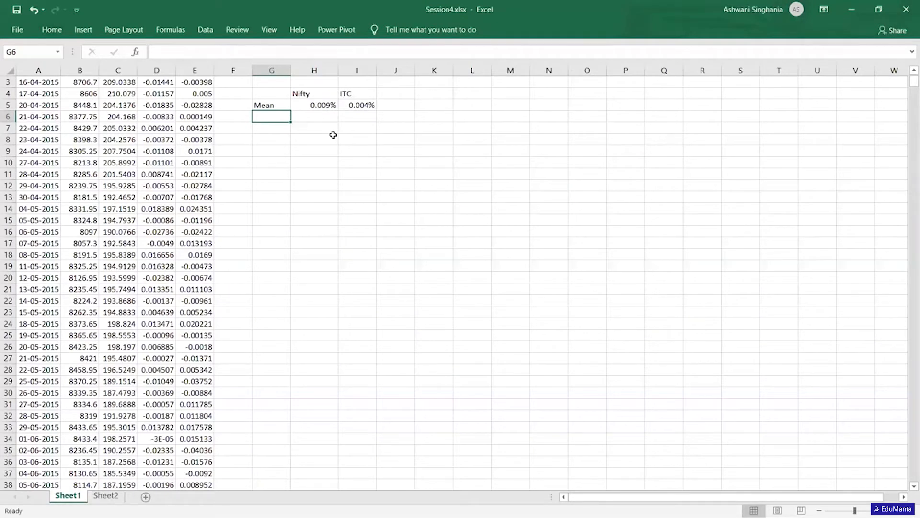
{"action": "type", "text": "Std"}
{"action": "key", "text": "Tab"}
- Calculate the population standard deviation of the RtNifty returns in H6 with STDEV.P over D3:D1225
{"action": "type", "text": "=std"}
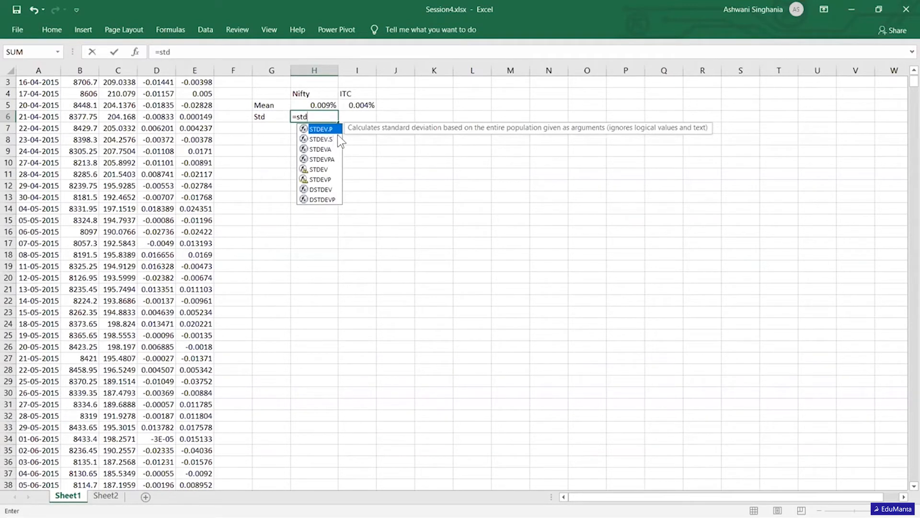
{"action": "left_click", "coordinate": [338, 137]}
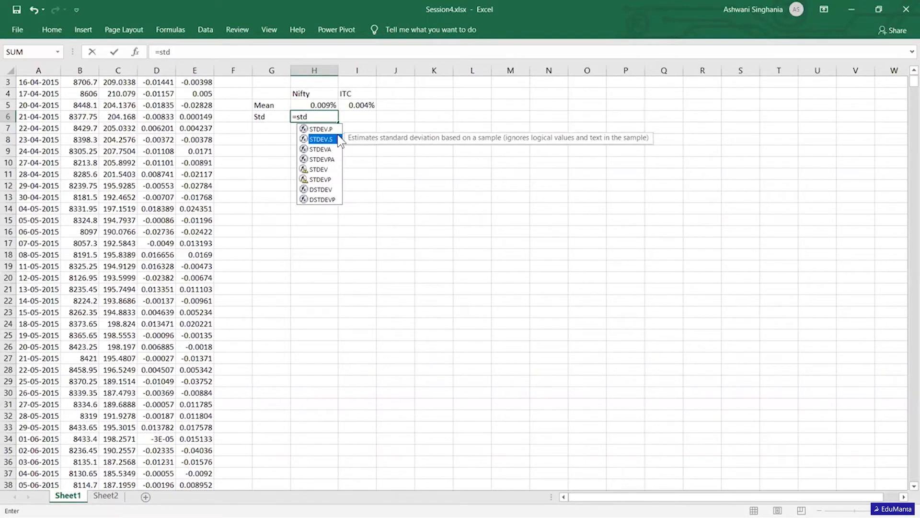
{"action": "key", "text": "Up"}
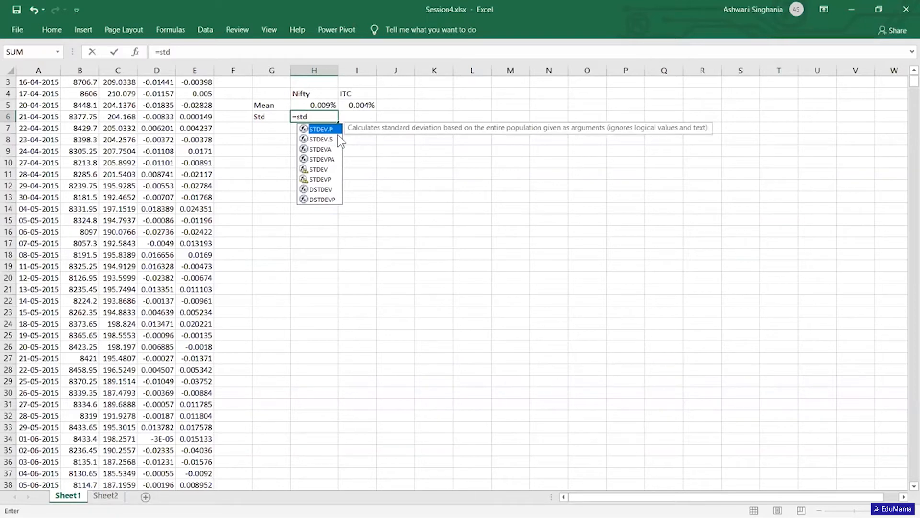
{"action": "key", "text": "Tab"}
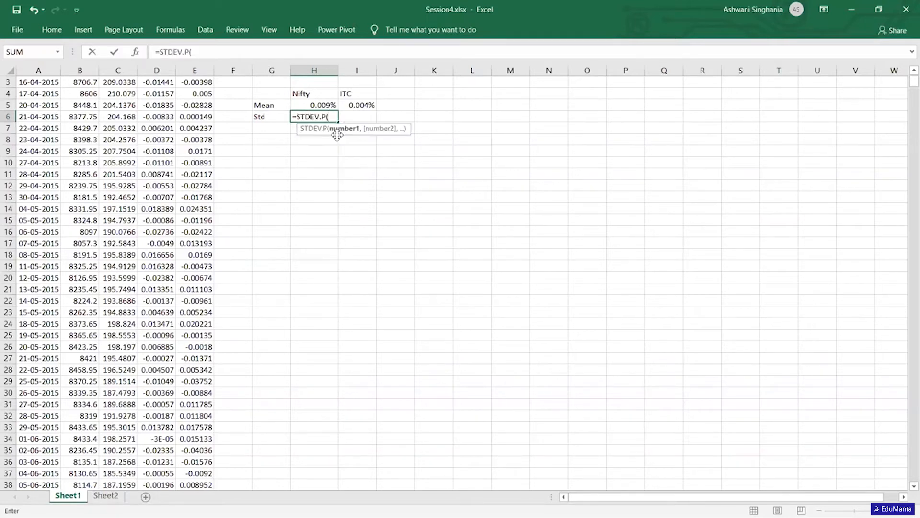
{"action": "left_click", "coordinate": [154, 84]}
{"action": "key", "text": "Up"}
{"action": "key", "text": "Up"}
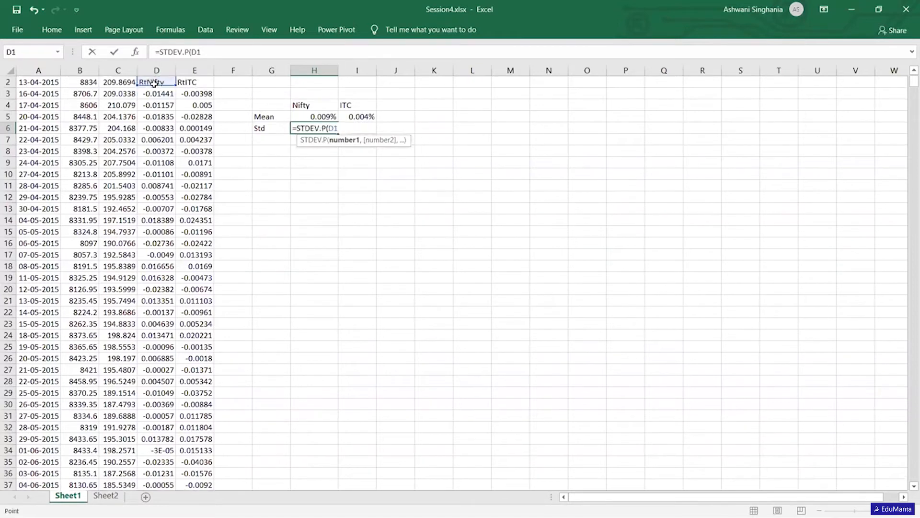
{"action": "key", "text": "Down"}
{"action": "key", "text": "Down"}
{"action": "key", "text": "ctrl+shift+Down"}
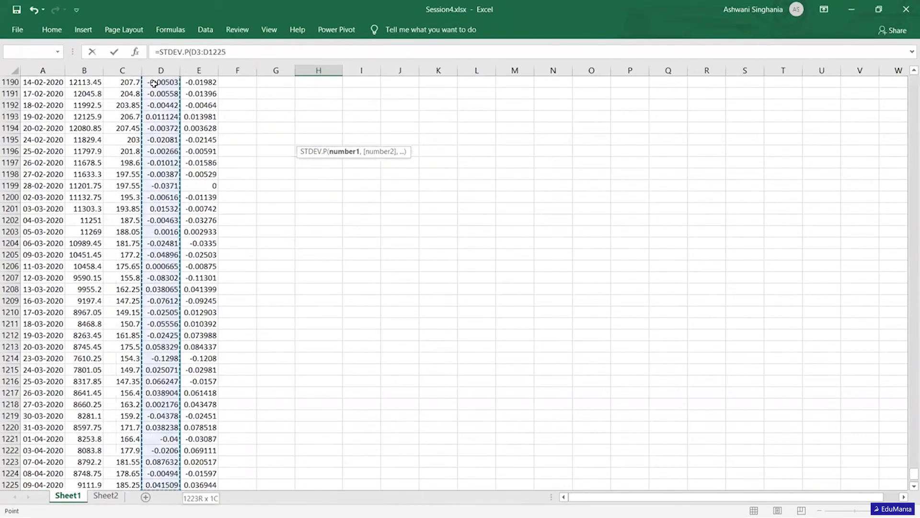
{"action": "key", "text": "Return"}
- Format the standard deviation in H6 as a percentage with two decimal places and copy its formula to I6
{"action": "key", "text": "Up"}
{"action": "key", "text": "Up"}
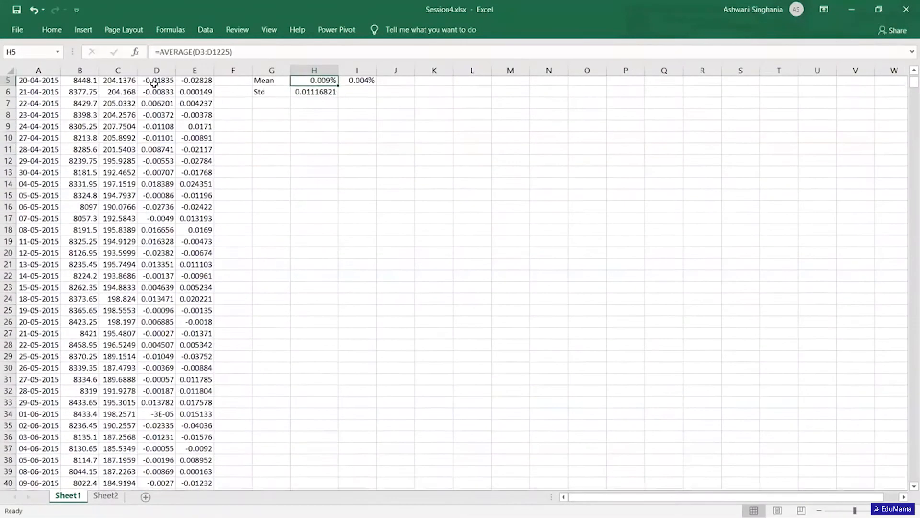
{"action": "key", "text": "Up"}
{"action": "key", "text": "Down"}
{"action": "key", "text": "Down"}
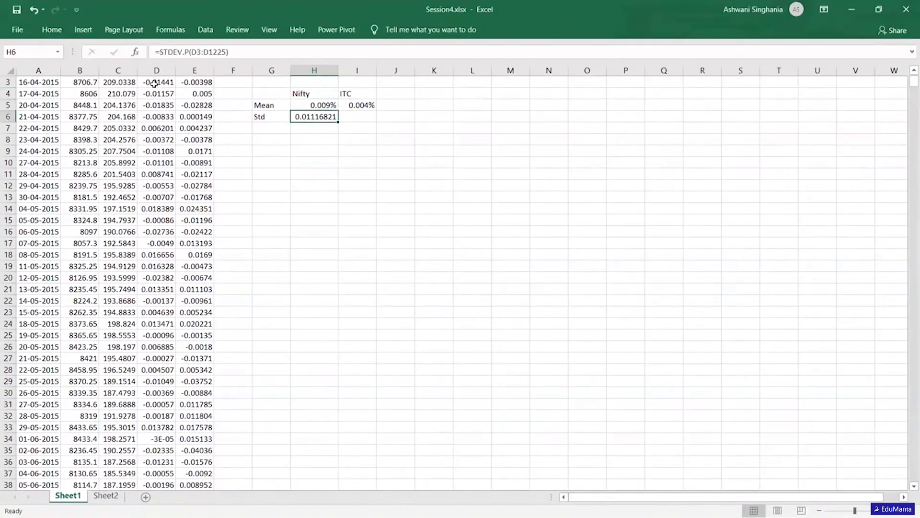
{"action": "left_click", "coordinate": [57, 30]}
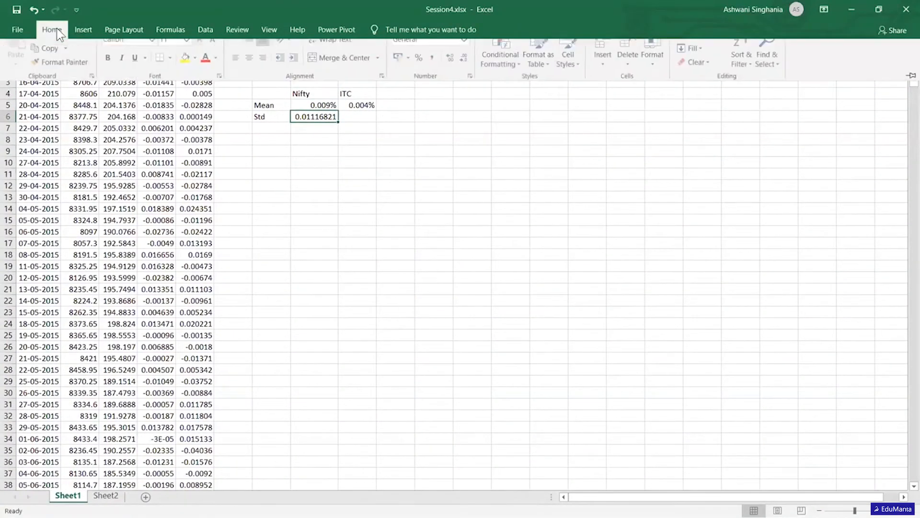
{"action": "left_click", "coordinate": [421, 63]}
{"action": "left_click_drag", "start_coordinate": [337, 122], "coordinate": [376, 122]}
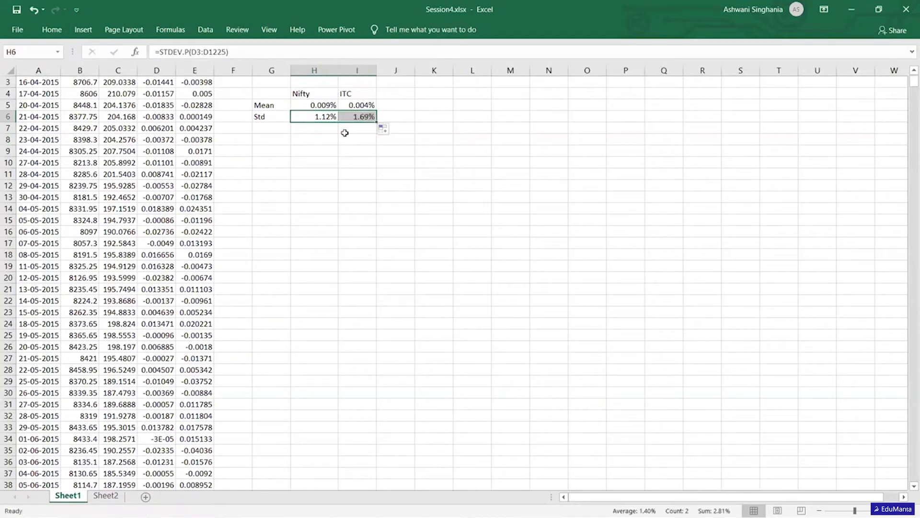
- Examine the Nifty mean and standard deviation formulas alongside the daily RtNifty return formulas in column D
{"action": "left_click", "coordinate": [319, 139]}
{"action": "key", "text": "Up"}
{"action": "key", "text": "Up"}
{"action": "key", "text": "Up"}
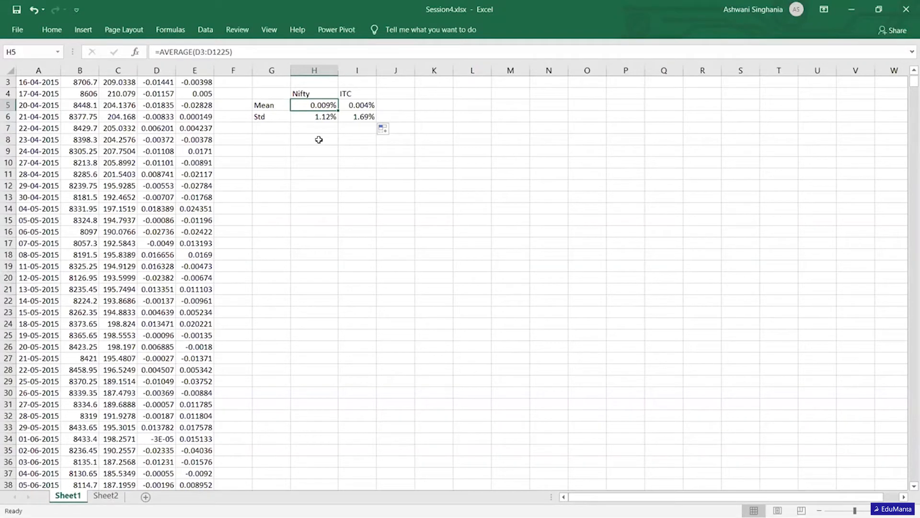
{"action": "key", "text": "Down"}
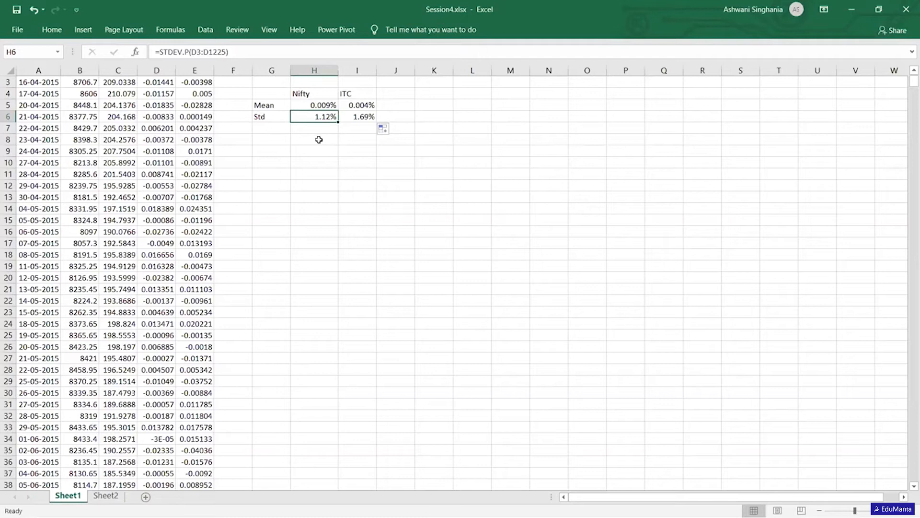
{"action": "key", "text": "Up"}
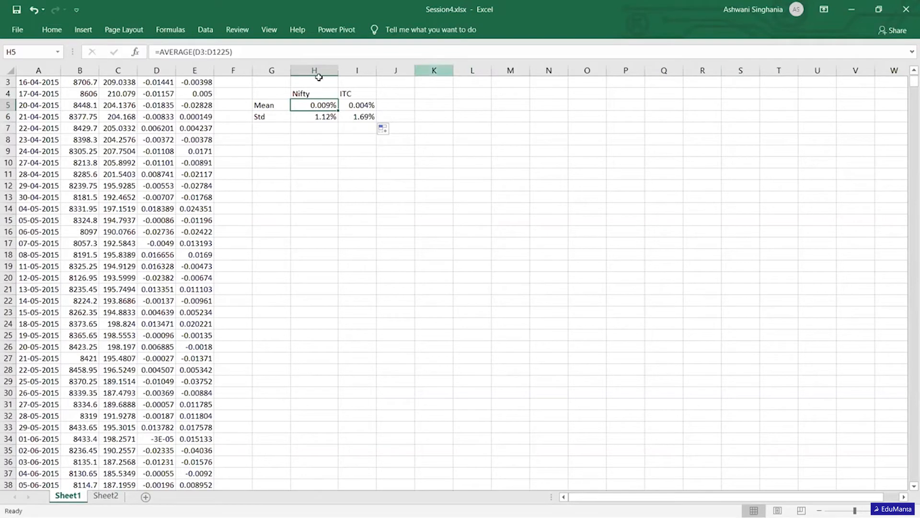
{"action": "left_click", "coordinate": [159, 84]}
{"action": "key", "text": "Up"}
{"action": "key", "text": "Up"}
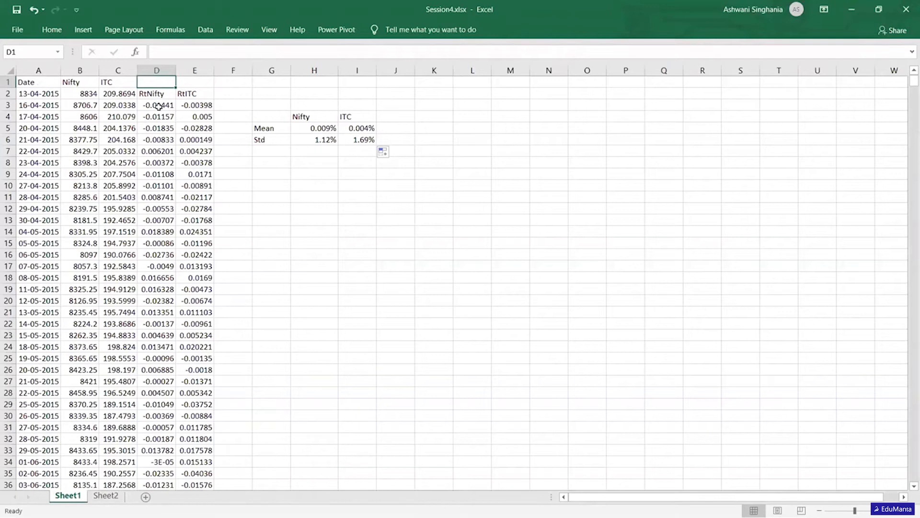
{"action": "left_click", "coordinate": [159, 106]}
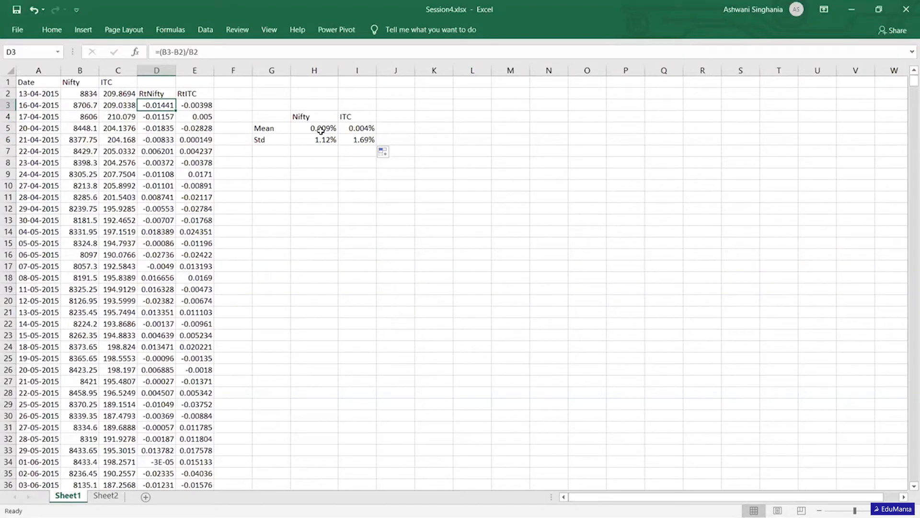
{"action": "left_click", "coordinate": [160, 151]}
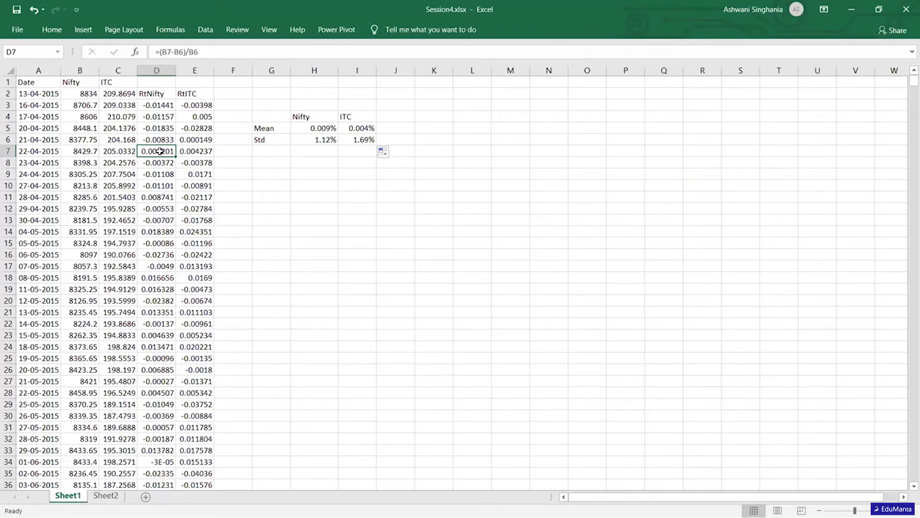
- Square the Nifty standard deviation in cell H7 with the formula =H6^2
{"action": "key", "text": "Right"}
{"action": "key", "text": "Right"}
{"action": "key", "text": "Right"}
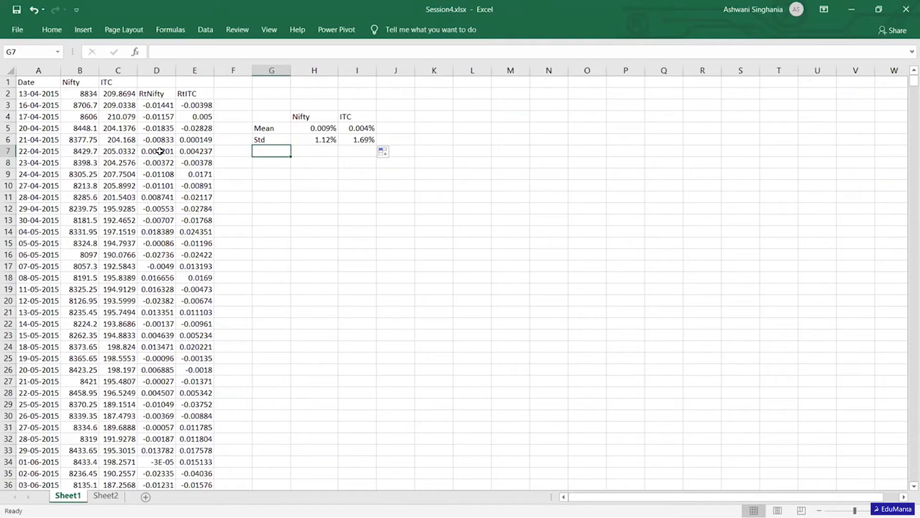
{"action": "key", "text": "Up"}
{"action": "key", "text": "Right"}
{"action": "type", "text": "="}
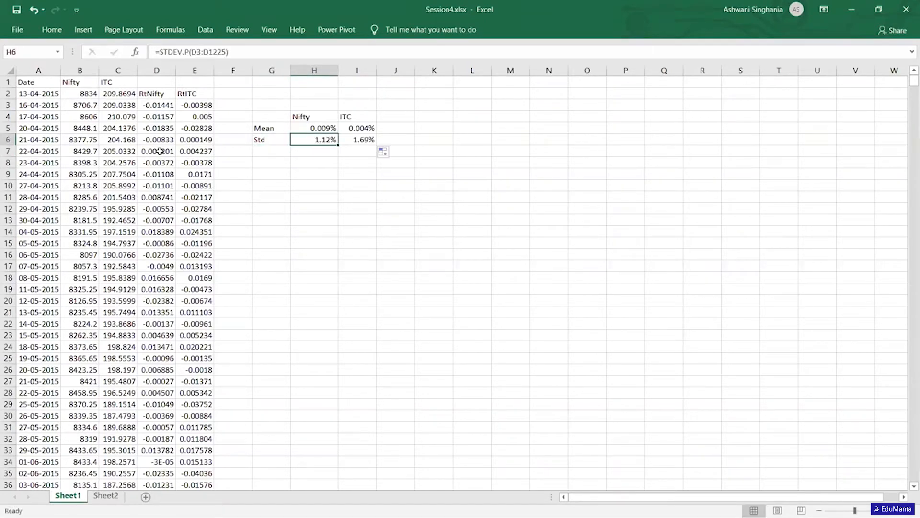
{"action": "key", "text": "Down"}
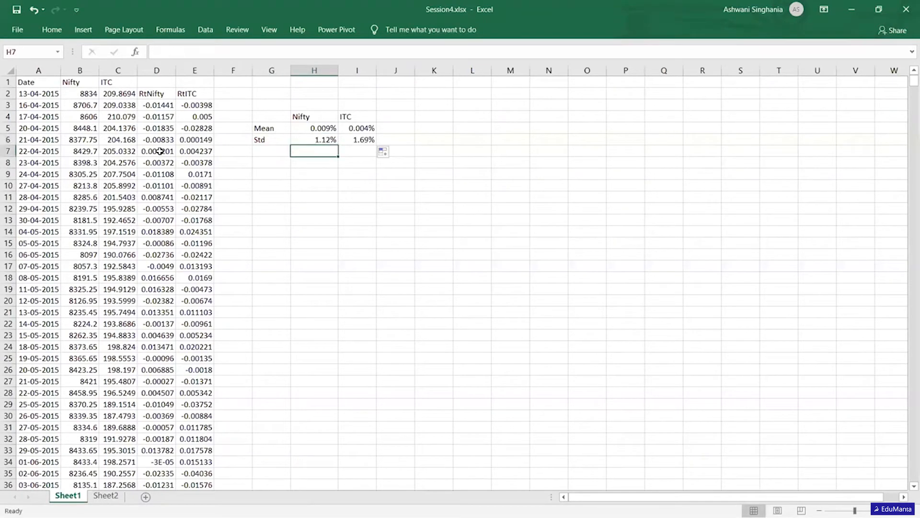
{"action": "type", "text": "-"}
{"action": "key", "text": "BackSpace"}
{"action": "type", "text": "="}
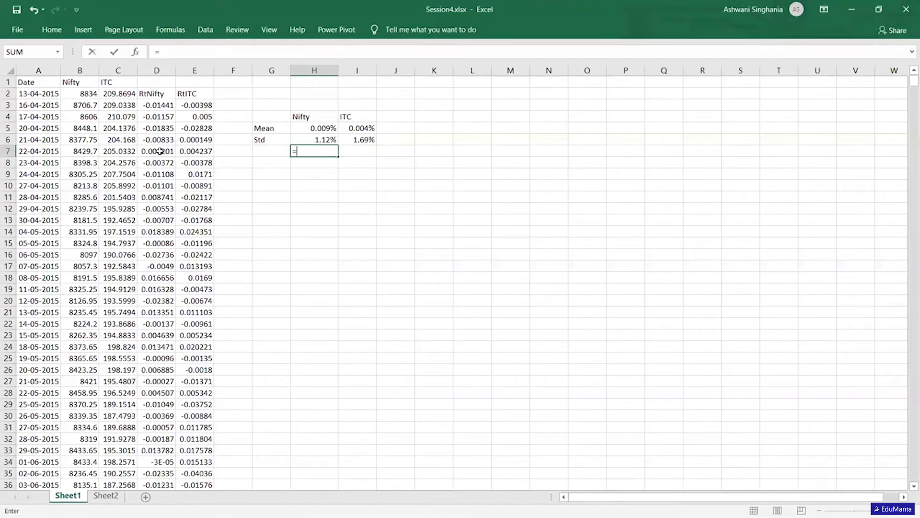
{"action": "key", "text": "Up"}
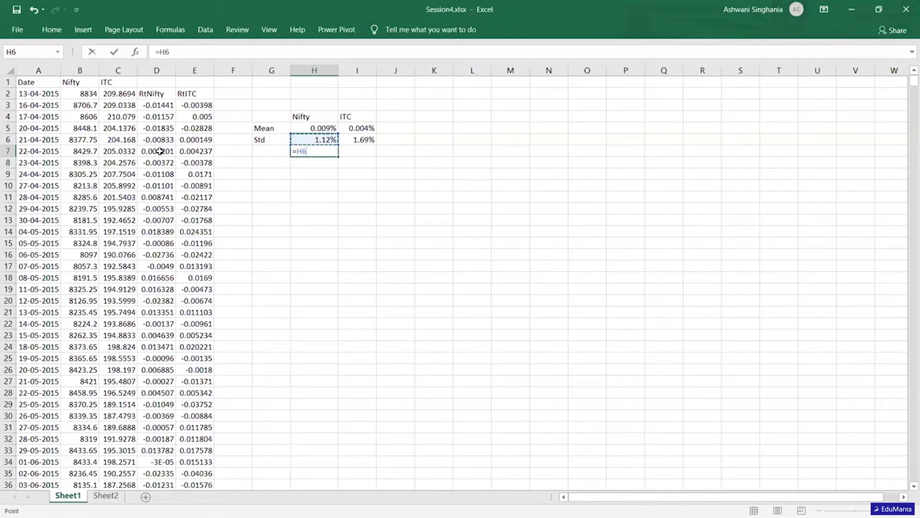
{"action": "type", "text": "^2"}
{"action": "key", "text": "Return"}
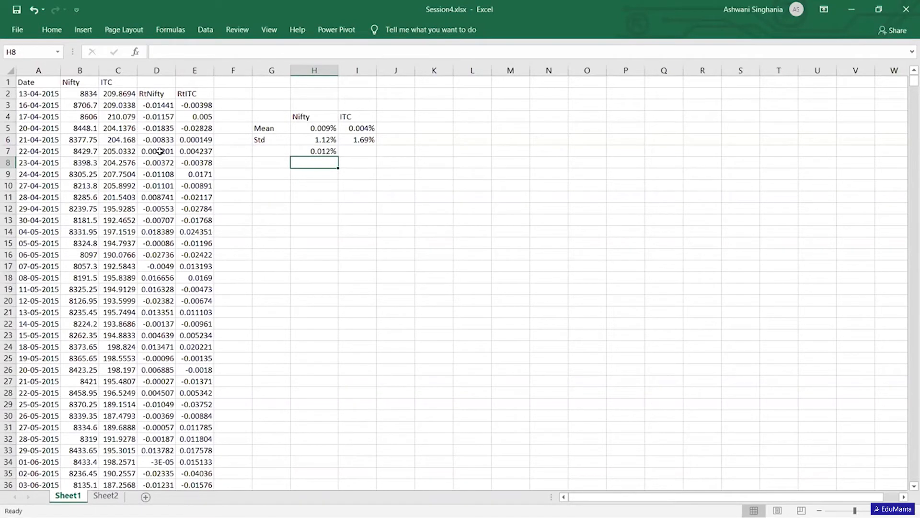
{"action": "key", "text": "Left"}
{"action": "type", "text": "=var"}
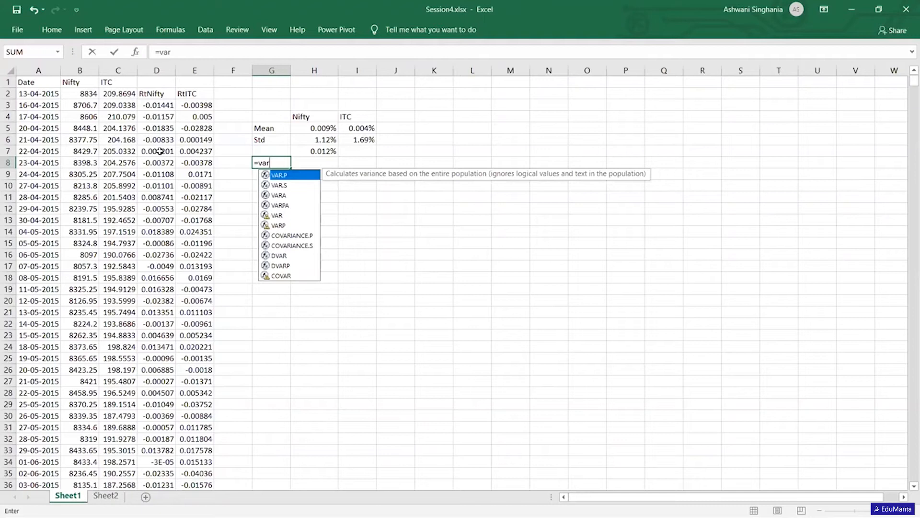
{"action": "key", "text": "BackSpace"}
{"action": "key", "text": "BackSpace"}
{"action": "key", "text": "BackSpace"}
{"action": "key", "text": "BackSpace"}
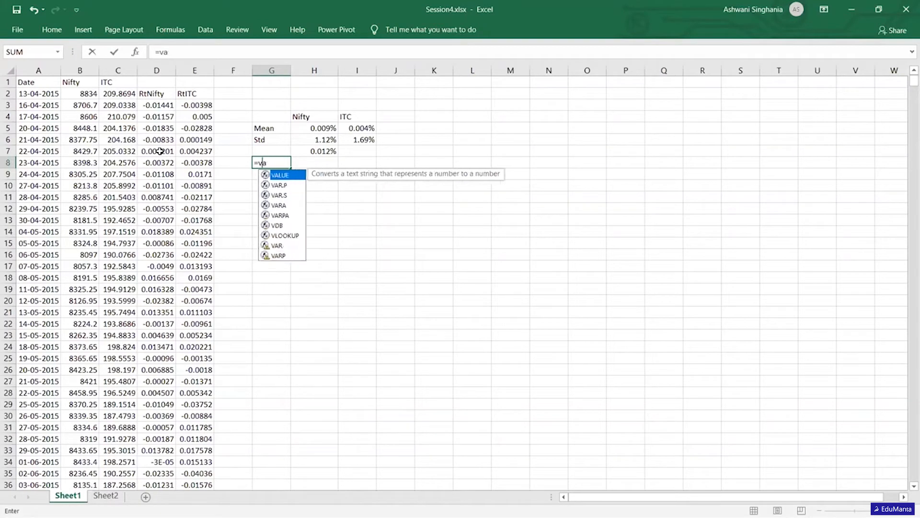
- Calculate the population variance of the RtNifty returns in H8 with VAR.P over D3:D1225
{"action": "key", "text": "Right"}
{"action": "type", "text": "=var.p"}
{"action": "key", "text": "Tab"}
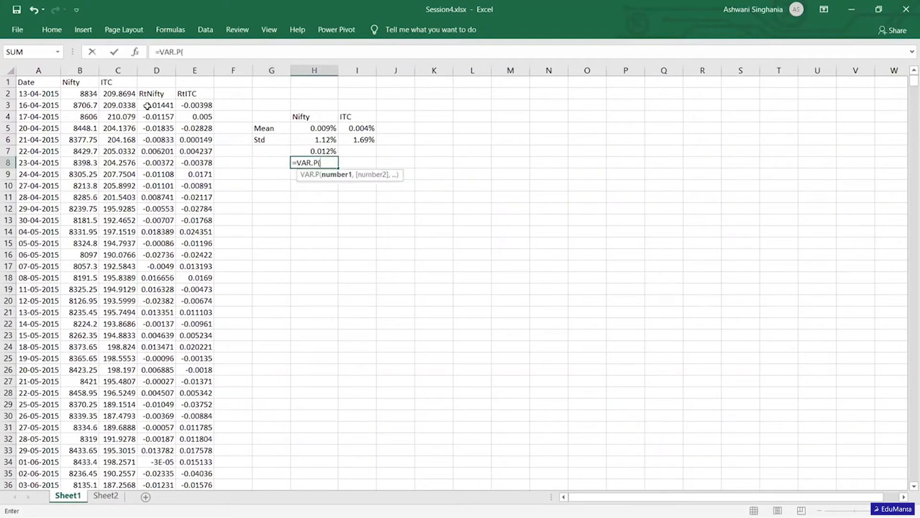
{"action": "left_click", "coordinate": [149, 106]}
{"action": "key", "text": "ctrl+shift+Down"}
{"action": "key", "text": "Return"}
- Format the variance in H8 as a percentage with three decimal places
{"action": "key", "text": "Down"}
{"action": "key", "text": "Down"}
{"action": "key", "text": "Down"}
{"action": "key", "text": "Down"}
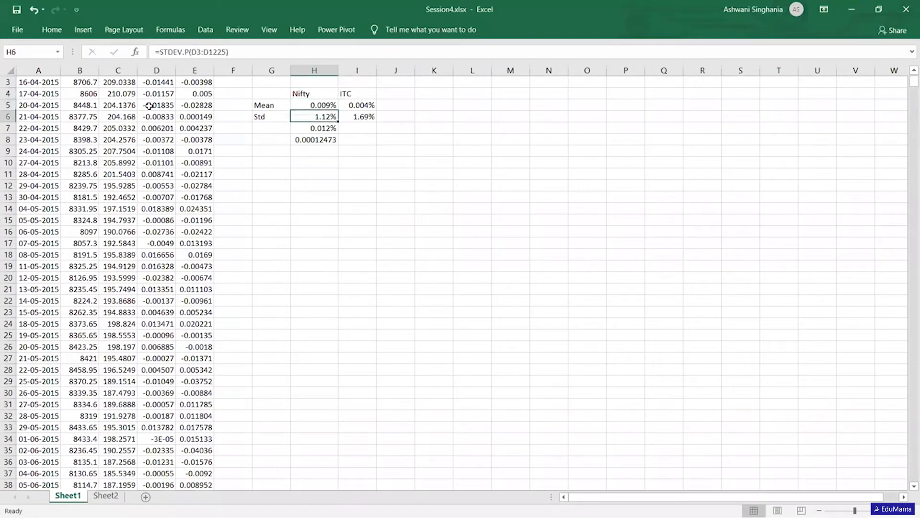
{"action": "left_click", "coordinate": [53, 30]}
{"action": "left_click", "coordinate": [421, 70]}
{"action": "left_click", "coordinate": [451, 71]}
{"action": "left_click", "coordinate": [451, 70]}
{"action": "left_click", "coordinate": [451, 71]}
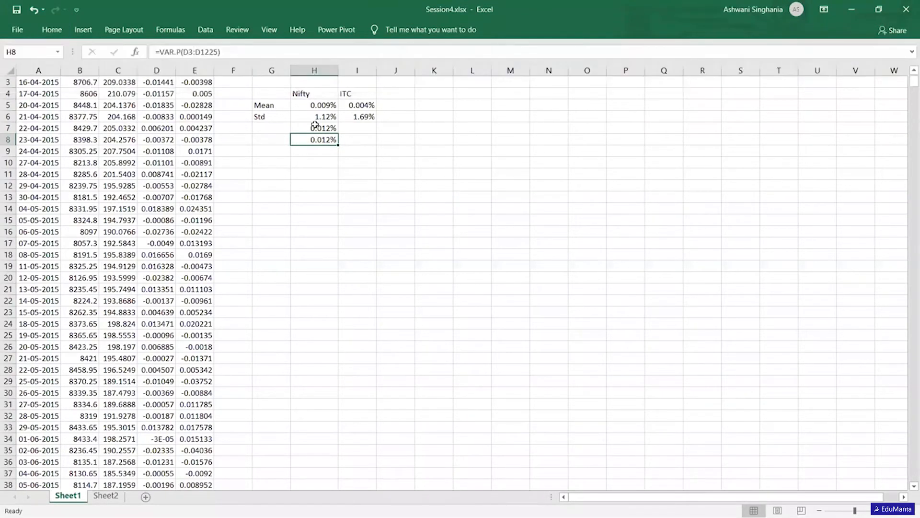
- Compare the squared standard deviation in H7 with the variance in H8 and enter the label Var in G8
{"action": "left_click", "coordinate": [328, 117]}
{"action": "left_click", "coordinate": [326, 129]}
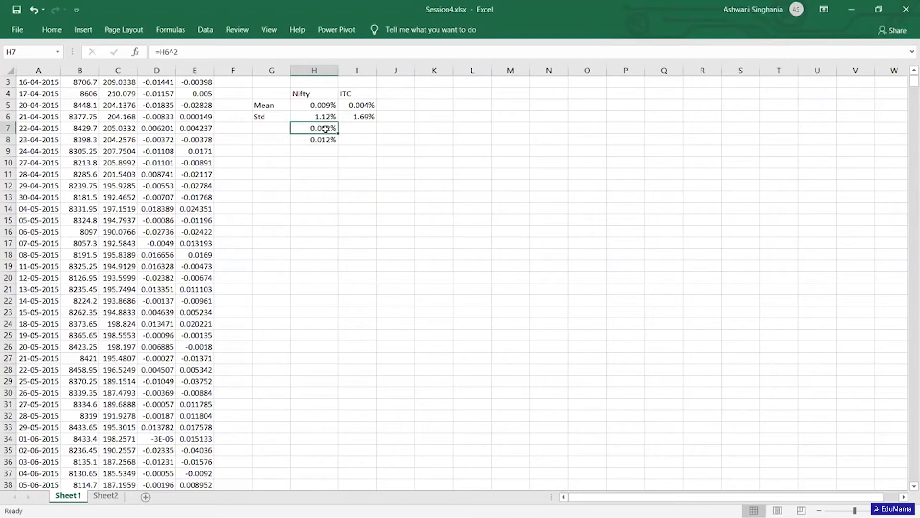
{"action": "key", "text": "Down"}
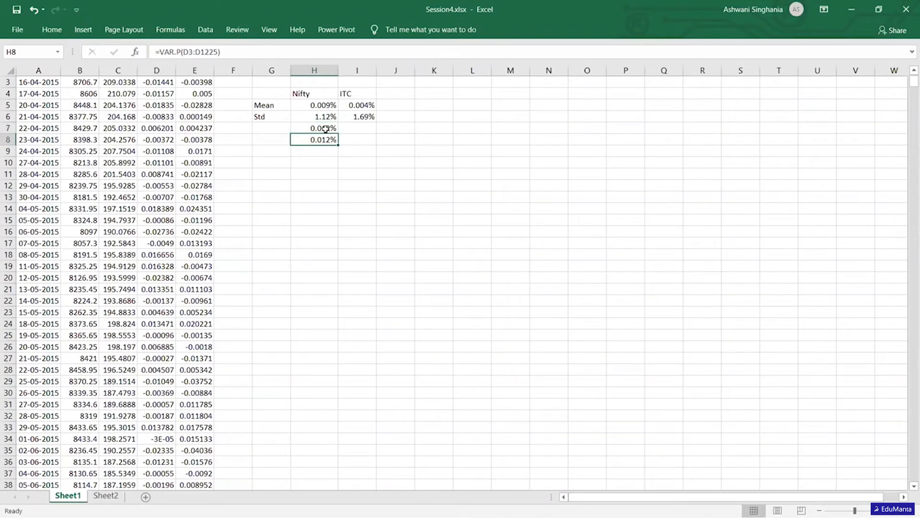
{"action": "key", "text": "Left"}
{"action": "type", "text": "Var"}
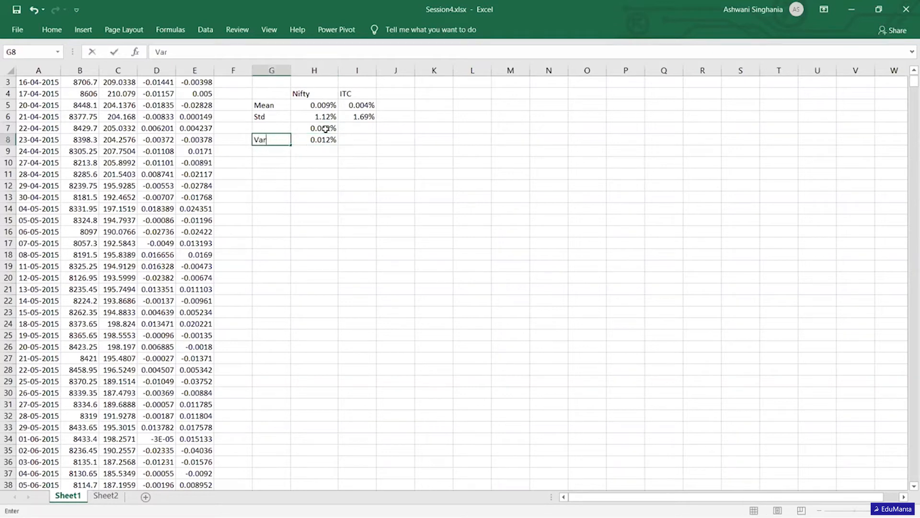
{"action": "key", "text": "Right"}
{"action": "key", "text": "Right"}
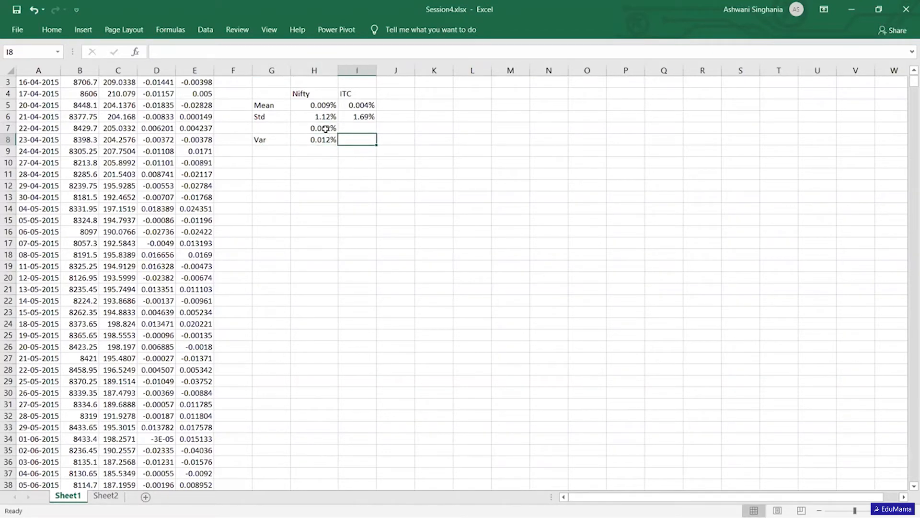
- Copy the variance formula from H8 to I8 for the ITC returns
{"action": "key", "text": "Left"}
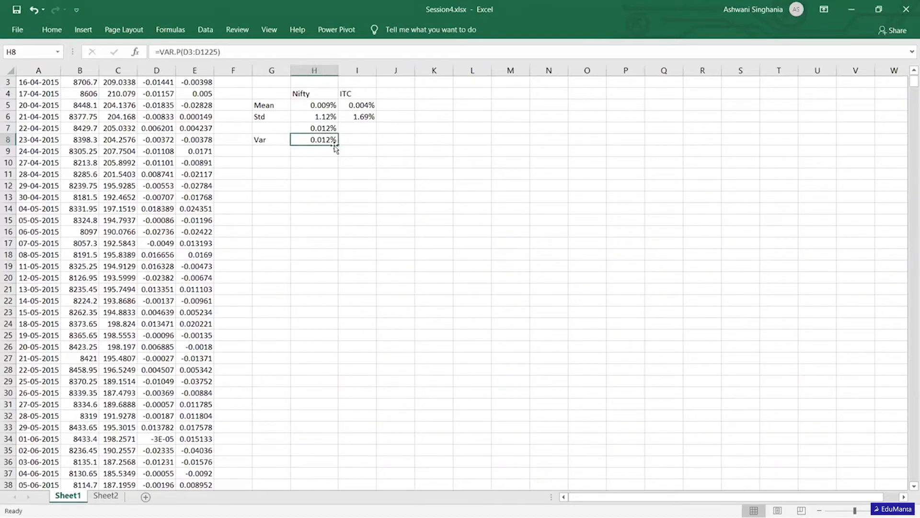
{"action": "left_click_drag", "start_coordinate": [339, 145], "coordinate": [366, 149]}
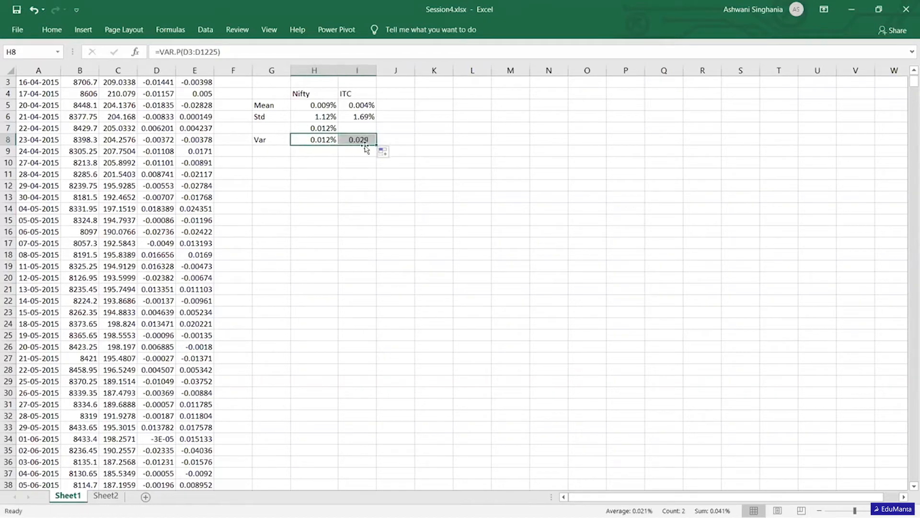
{"action": "left_click", "coordinate": [323, 138]}
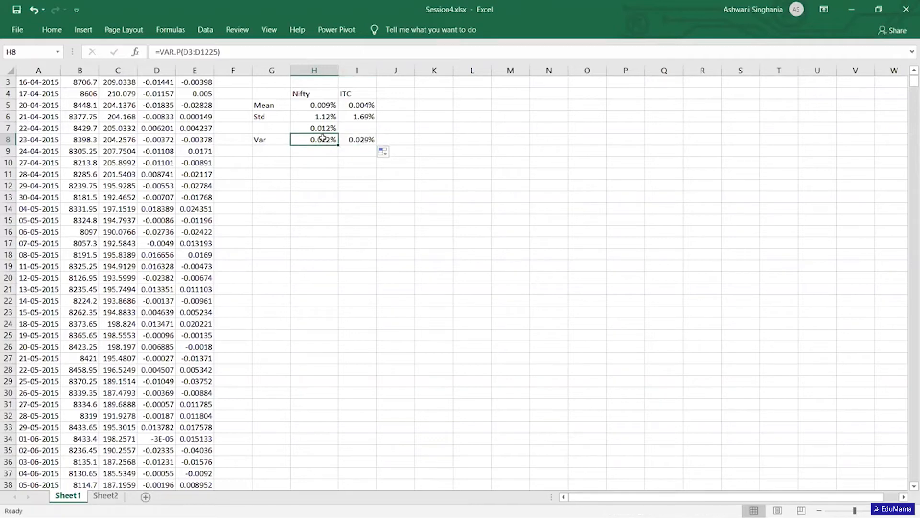
- Calculate the square root of the Nifty variance in H9 with =SQRT(H8)
{"action": "left_click", "coordinate": [323, 150]}
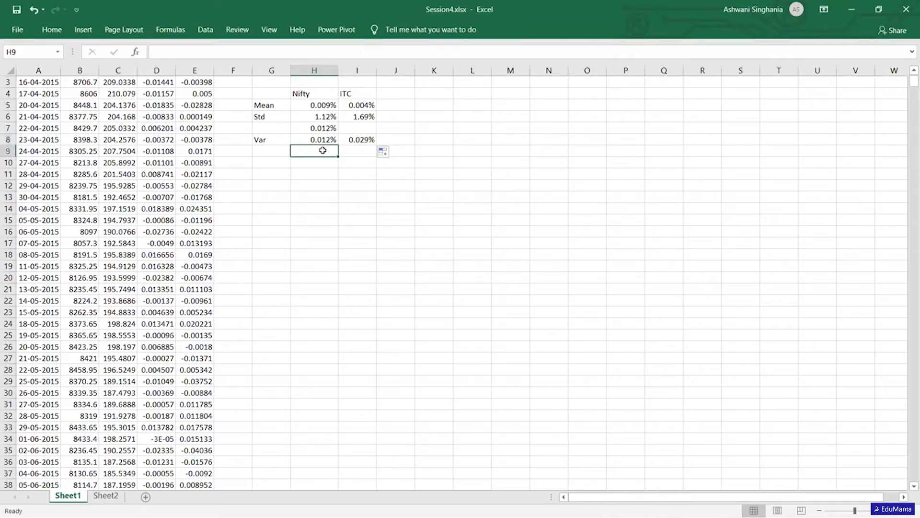
{"action": "type", "text": "=sqrt"}
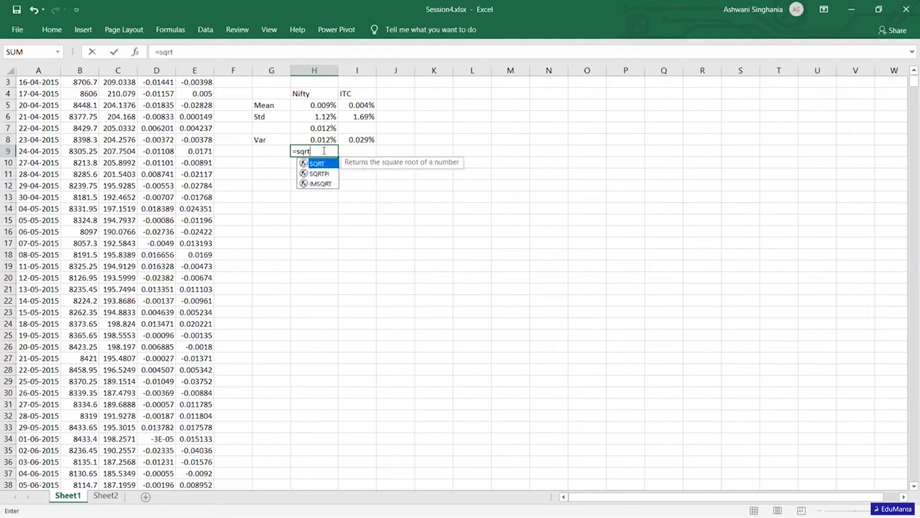
{"action": "key", "text": "Tab"}
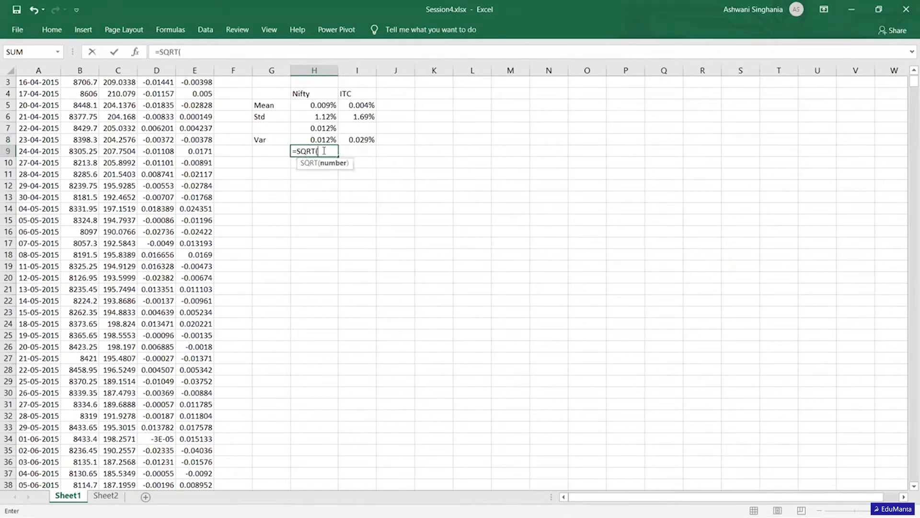
{"action": "left_click", "coordinate": [315, 138]}
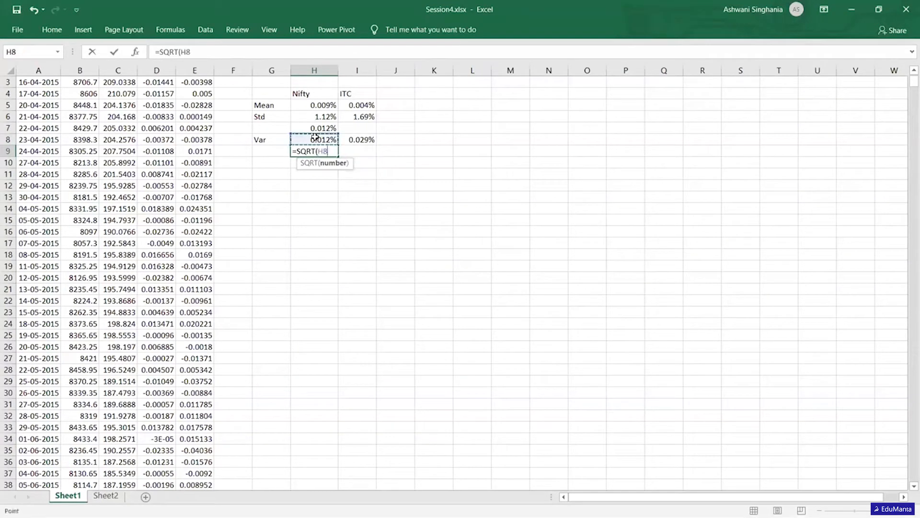
{"action": "key", "text": "Return"}
{"action": "key", "text": "Up"}
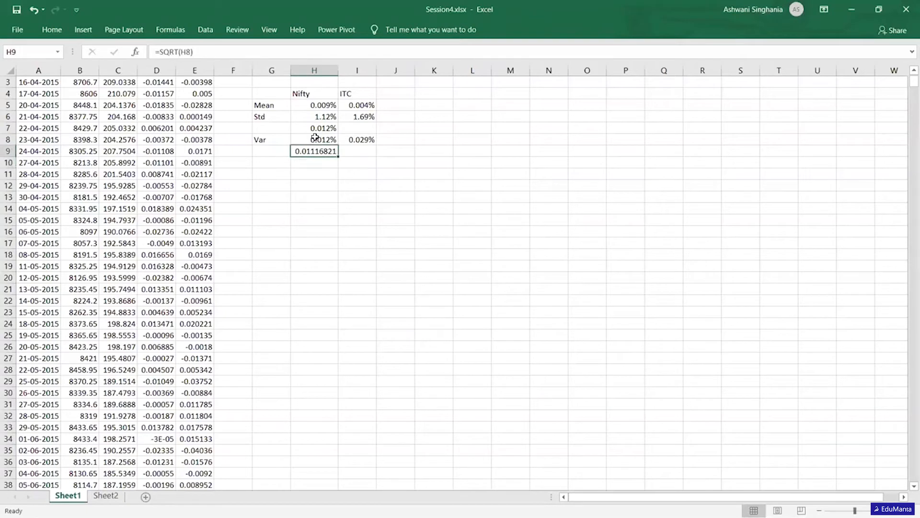
- Format the square root in H9 as a percentage with two decimal places and copy its formula to I9
{"action": "left_click", "coordinate": [52, 30]}
{"action": "left_click", "coordinate": [420, 71]}
{"action": "left_click", "coordinate": [450, 72]}
{"action": "left_click", "coordinate": [451, 72]}
{"action": "left_click", "coordinate": [325, 118]}
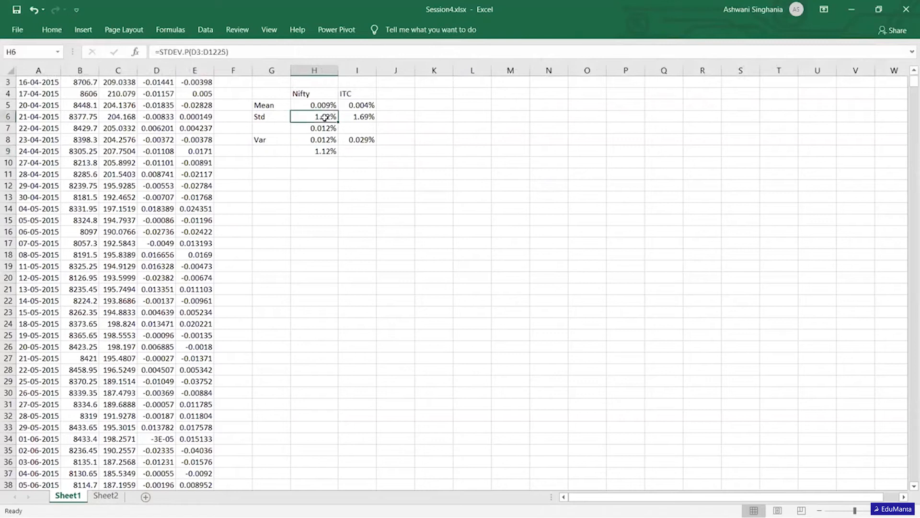
{"action": "left_click", "coordinate": [325, 151], "text": "ctrl"}
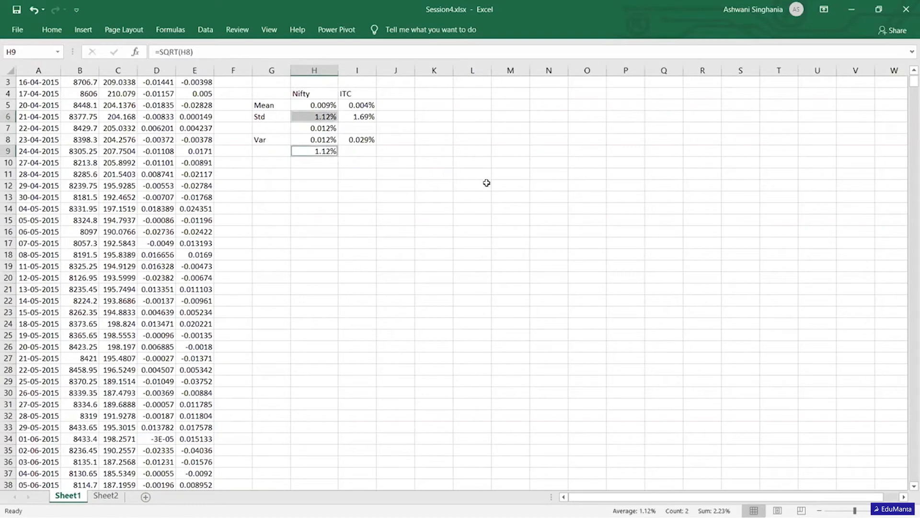
{"action": "key", "text": "Right"}
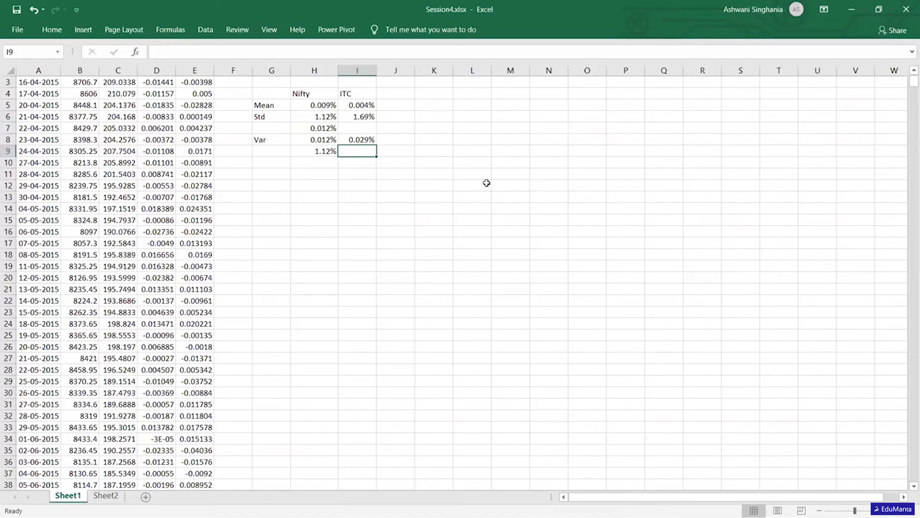
{"action": "key", "text": "Left"}
{"action": "left_click_drag", "start_coordinate": [338, 157], "coordinate": [375, 160]}
- Check the list of statistics topics on Sheet2 and return to Sheet1
{"action": "left_click", "coordinate": [278, 164]}
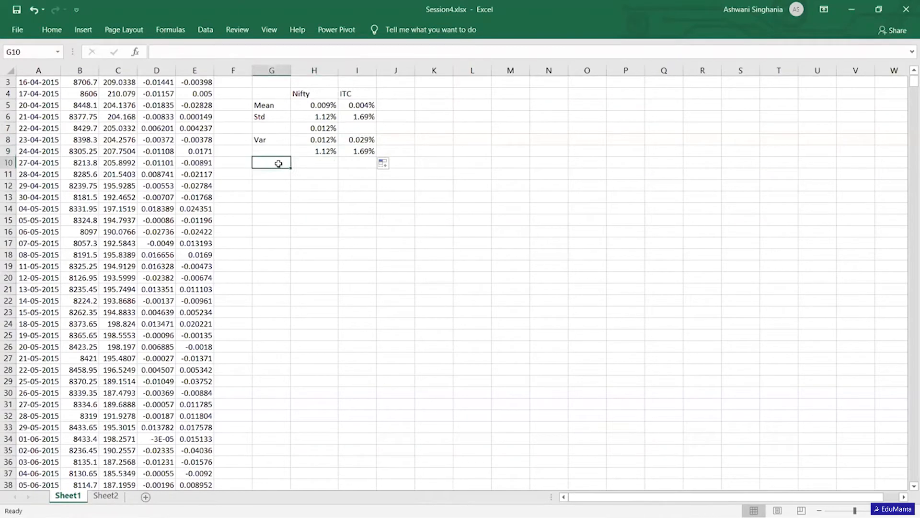
{"action": "left_click", "coordinate": [113, 496]}
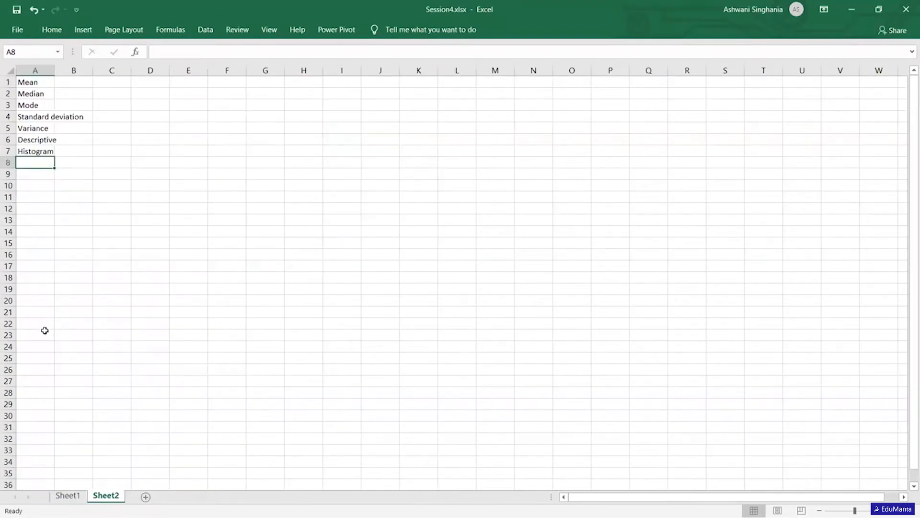
{"action": "left_click", "coordinate": [66, 498]}
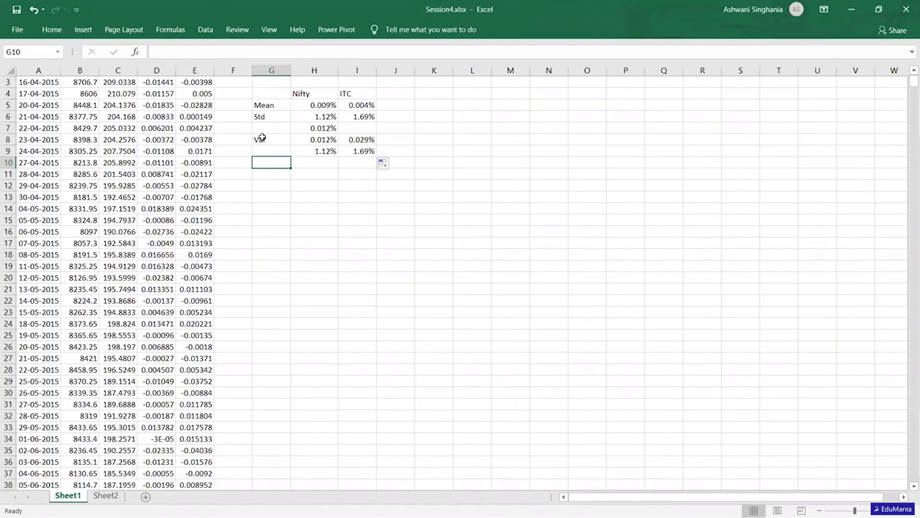
- Label cell G11 as Mode in the statistics summary
{"action": "key", "text": "Down"}
{"action": "type", "text": "Mode"}
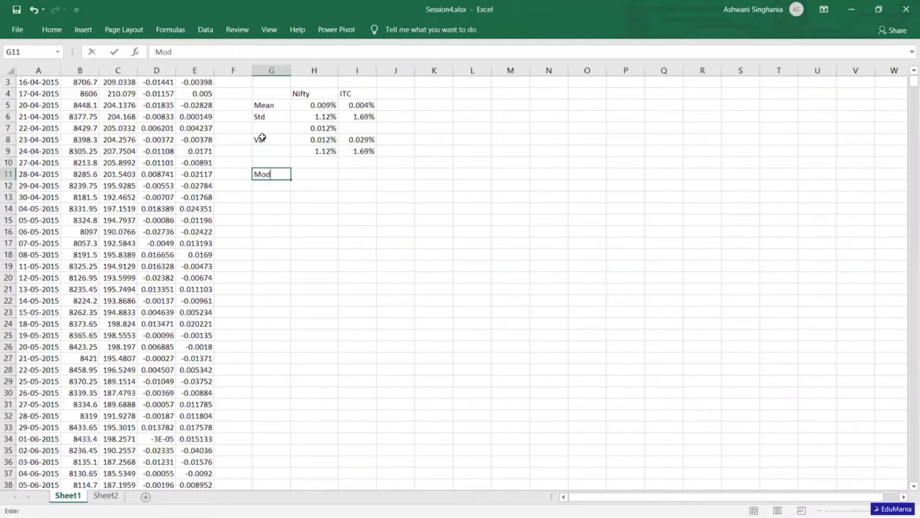
{"action": "key", "text": "Return"}
{"action": "key", "text": "Up"}
{"action": "key", "text": "Right"}
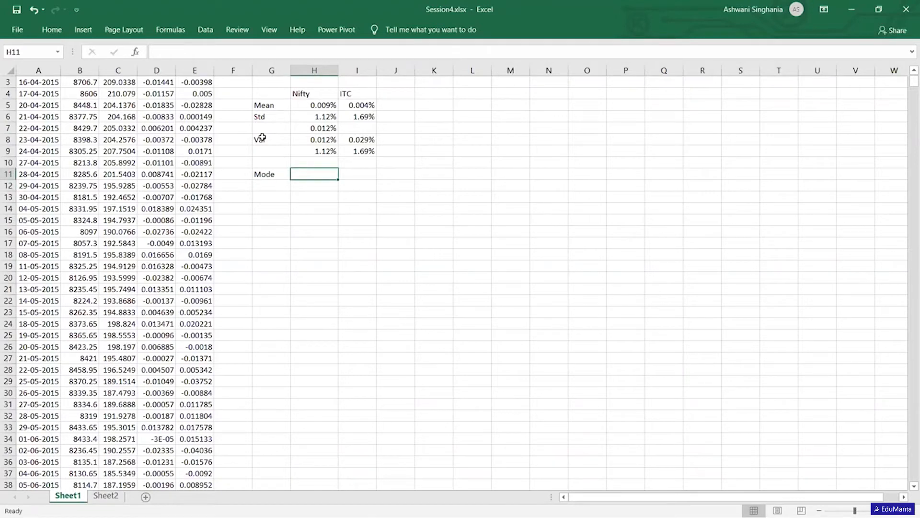
- Enter the sample values 23, 23, 46, 45, 62 and 34 in K10:K15
{"action": "key", "text": "Right"}
{"action": "key", "text": "Right"}
{"action": "key", "text": "Right"}
{"action": "key", "text": "Up"}
{"action": "type", "text": "23"}
{"action": "key", "text": "Return"}
{"action": "type", "text": "23"}
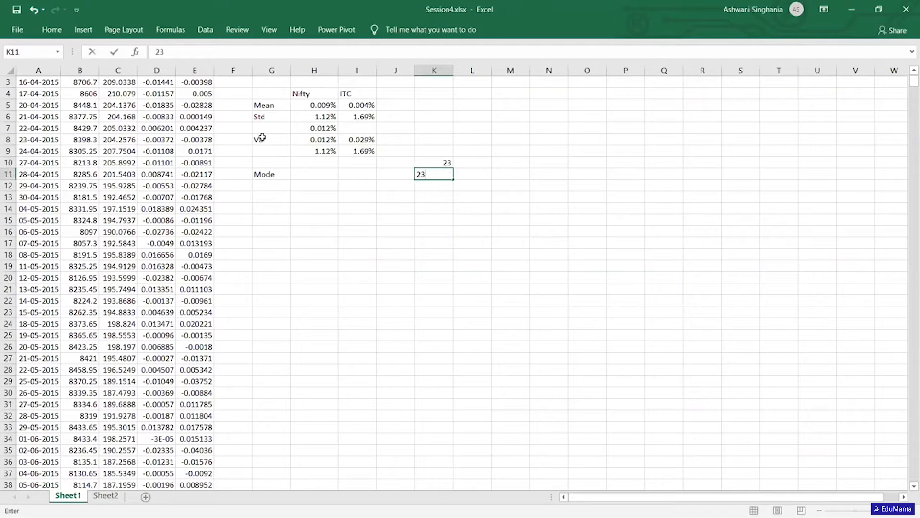
{"action": "key", "text": "Return"}
{"action": "type", "text": "46"}
{"action": "key", "text": "Return"}
{"action": "type", "text": "45"}
{"action": "key", "text": "Return"}
{"action": "type", "text": "62"}
{"action": "key", "text": "Return"}
{"action": "type", "text": "34"}
- Review the sample values in K10:K15, looking for the value that repeats
{"action": "key", "text": "Up"}
{"action": "key", "text": "Up"}
{"action": "key", "text": "Up"}
{"action": "key", "text": "Up"}
{"action": "key", "text": "Up"}
{"action": "key", "text": "Down"}
{"action": "key", "text": "Down"}
{"action": "key", "text": "Down"}
{"action": "key", "text": "Down"}
{"action": "key", "text": "Up"}
{"action": "key", "text": "Up"}
{"action": "key", "text": "Up"}
{"action": "key", "text": "Up"}
{"action": "key", "text": "Down"}
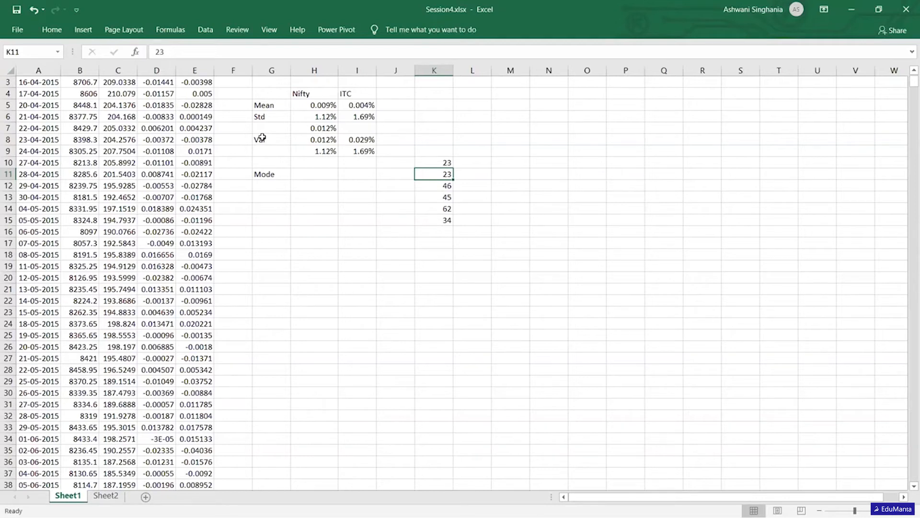
{"action": "key", "text": "Down"}
{"action": "key", "text": "Up"}
{"action": "key", "text": "Up"}
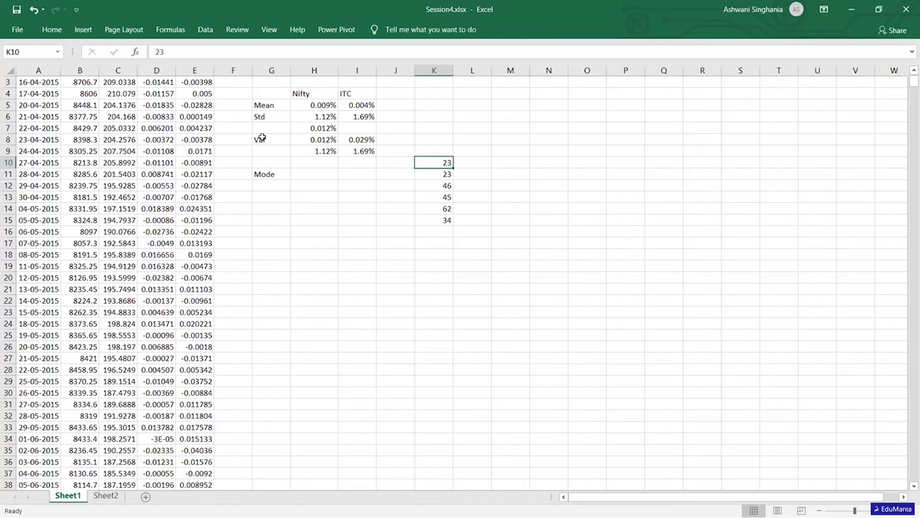
- Calculate the mode of the sample values in M12 with =MODE(K10:K15)
{"action": "key", "text": "Right"}
{"action": "key", "text": "Right"}
{"action": "key", "text": "Down"}
{"action": "key", "text": "Down"}
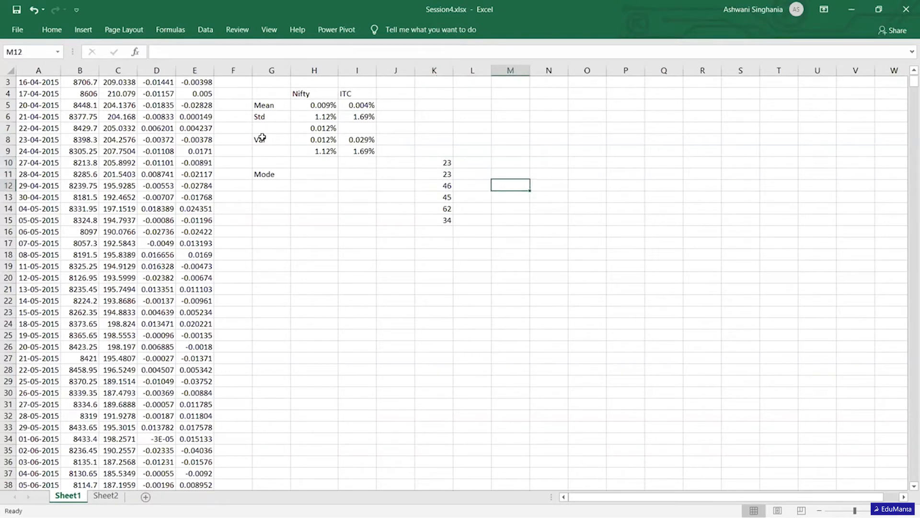
{"action": "type", "text": "=mode(k10:k15)"}
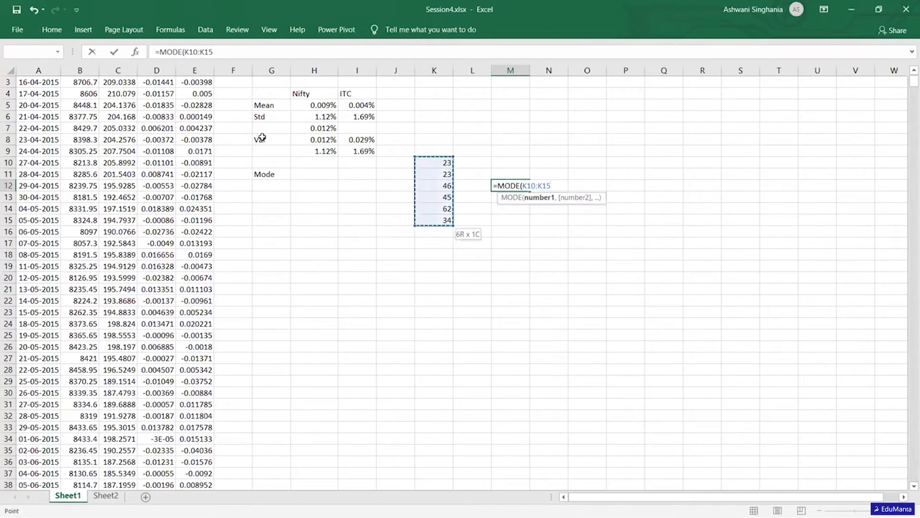
{"action": "key", "text": "Return"}
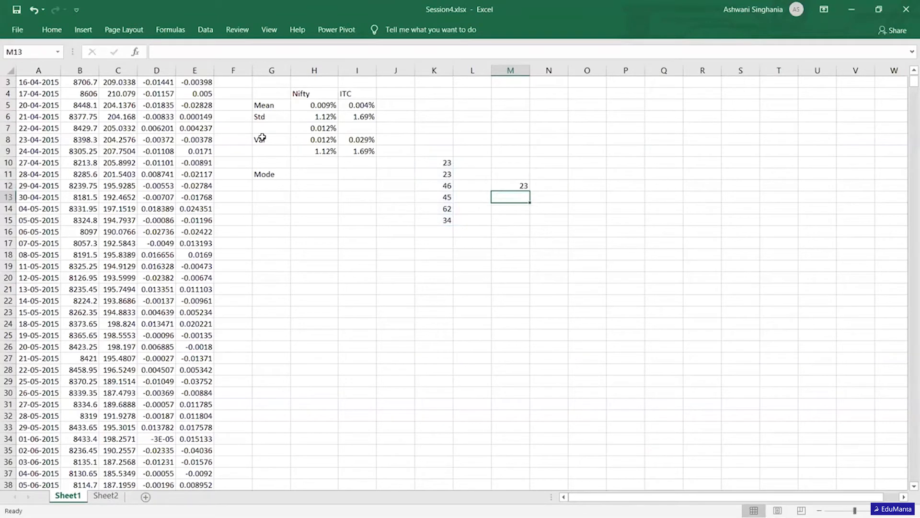
- Enter =D3:D1225 in H11, the Nifty cell of the Mode row
{"action": "key", "text": "Left"}
{"action": "key", "text": "Left"}
{"action": "key", "text": "Left"}
{"action": "key", "text": "Left"}
{"action": "key", "text": "Left"}
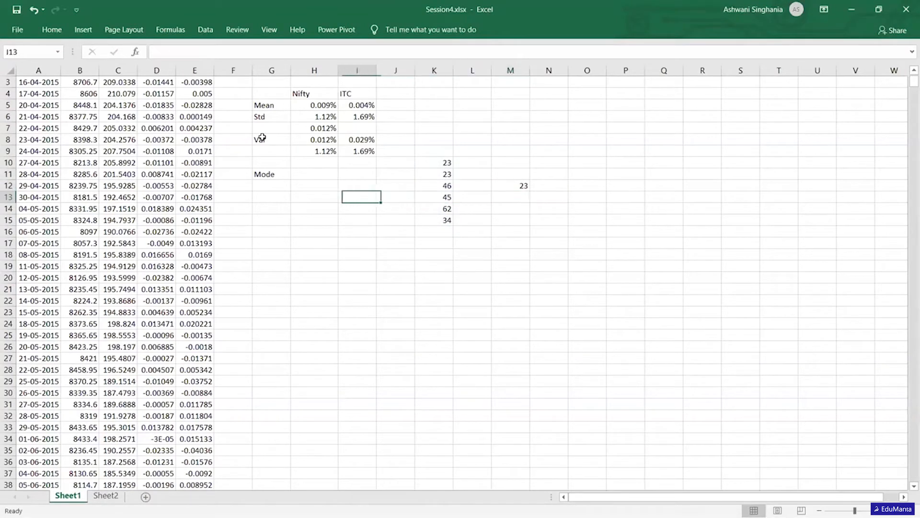
{"action": "key", "text": "Up"}
{"action": "key", "text": "Up"}
{"action": "type", "text": "="}
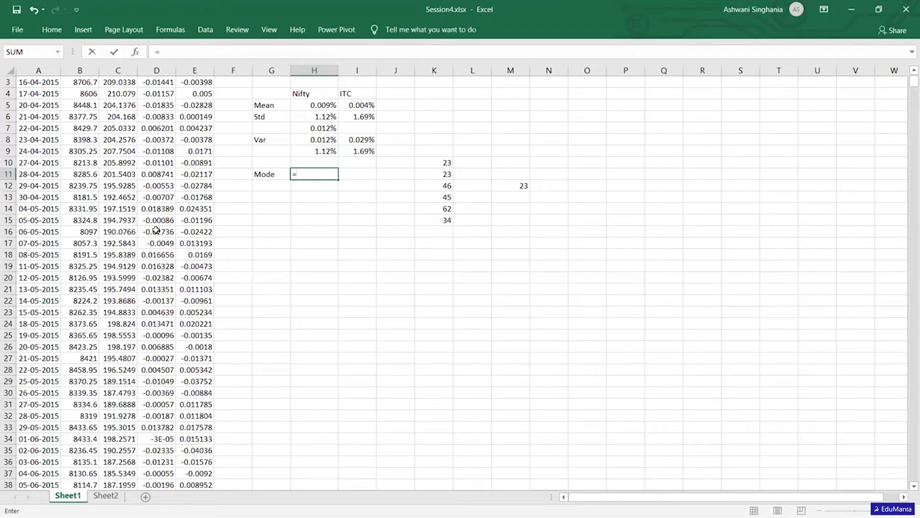
{"action": "left_click", "coordinate": [160, 83]}
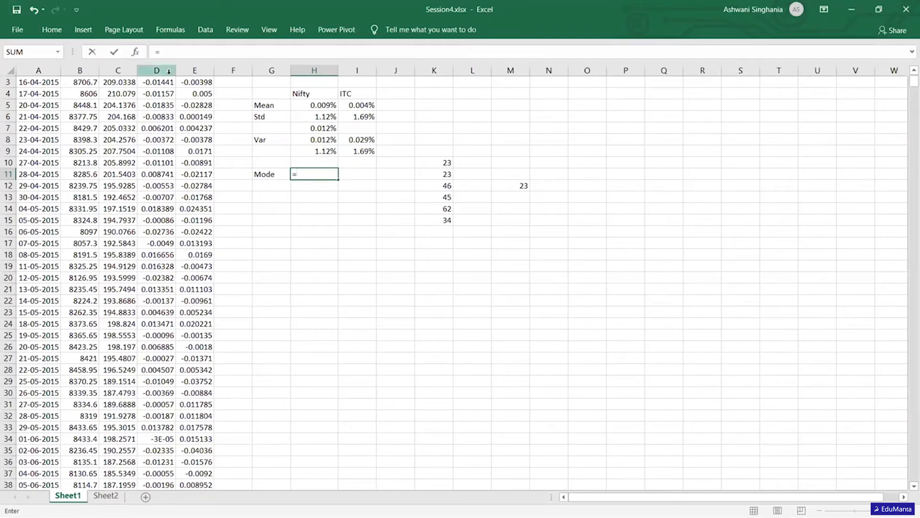
{"action": "key", "text": "ctrl+shift+Down"}
{"action": "key", "text": "Return"}
{"action": "scroll", "coordinate": [163, 86], "scroll_direction": "up", "scroll_amount": 1}
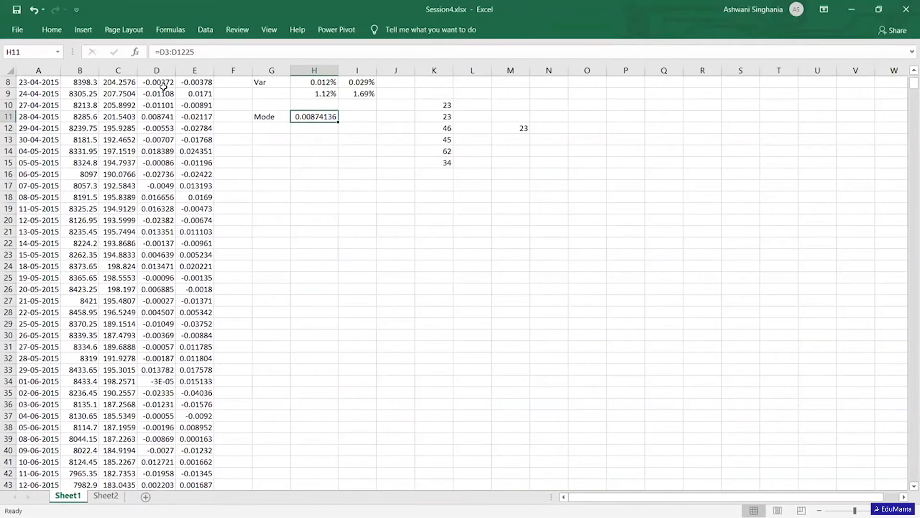
{"action": "key", "text": "Right"}
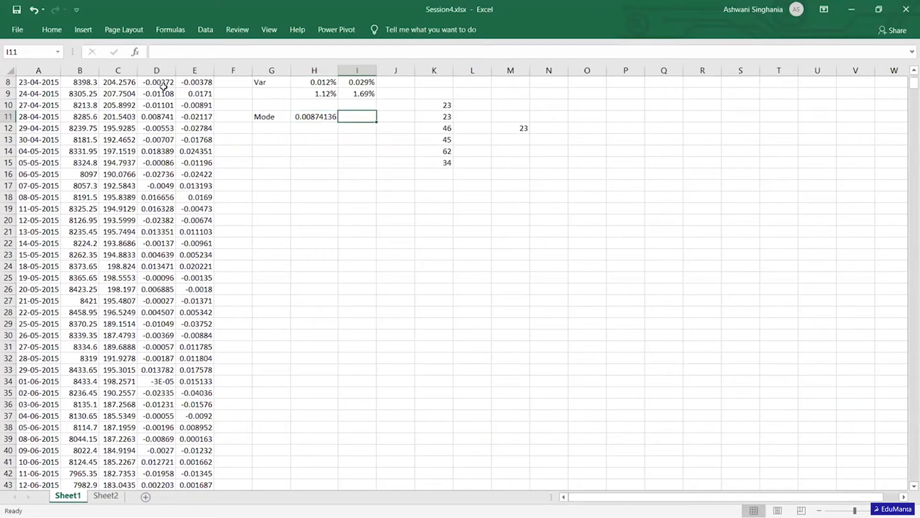
{"action": "type", "text": "="}
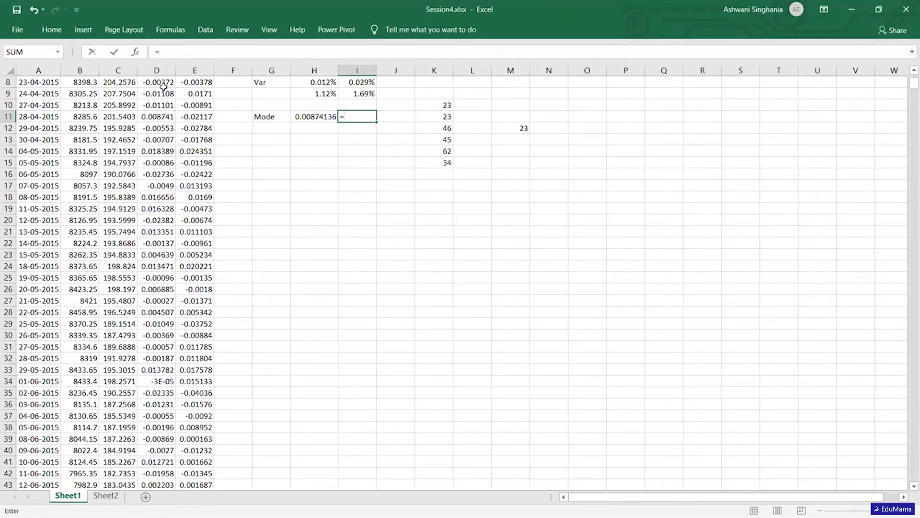
{"action": "type", "text": "mo"}
{"action": "key", "text": "BackSpace"}
{"action": "key", "text": "BackSpace"}
{"action": "key", "text": "BackSpace"}
- Copy the formula from H11 to I11 for the ITC returns
{"action": "key", "text": "Left"}
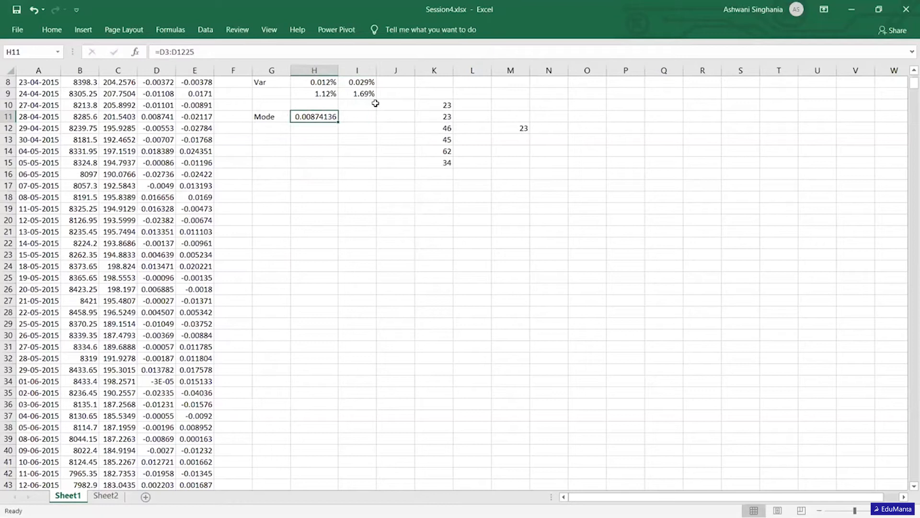
{"action": "left_click_drag", "start_coordinate": [337, 122], "coordinate": [372, 123]}
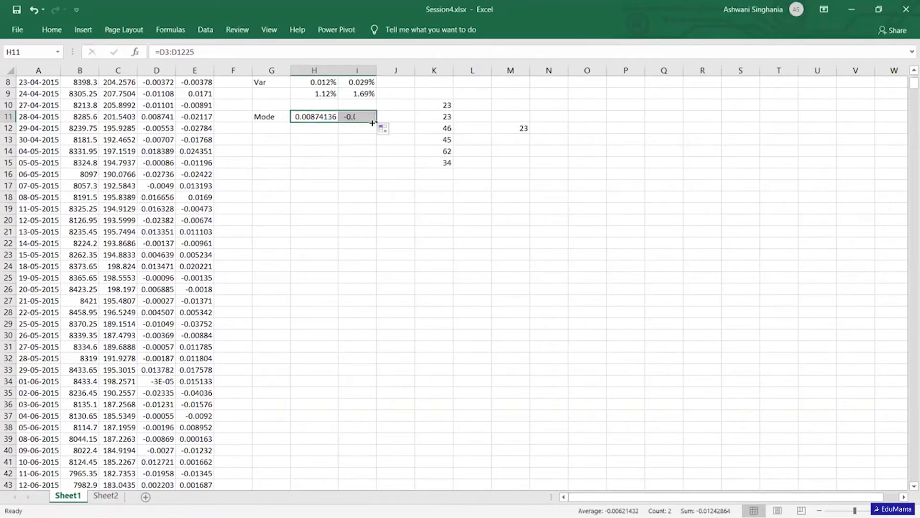
{"action": "left_click", "coordinate": [352, 144]}
- Review the ITC statistics in column I up to the mean in I5
{"action": "key", "text": "Up"}
{"action": "key", "text": "Up"}
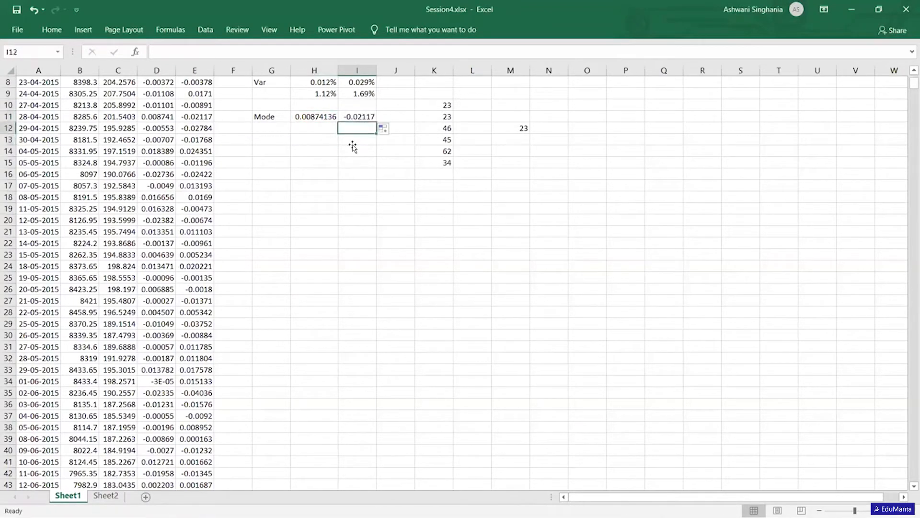
{"action": "key", "text": "Up"}
{"action": "key", "text": "Up"}
{"action": "key", "text": "Up"}
{"action": "key", "text": "Up"}
{"action": "key", "text": "Up"}
{"action": "key", "text": "Up"}
{"action": "key", "text": "Up"}
{"action": "key", "text": "Up"}
{"action": "key", "text": "Down"}
{"action": "key", "text": "Down"}
{"action": "key", "text": "Down"}
{"action": "key", "text": "Down"}
{"action": "key", "text": "Down"}
{"action": "key", "text": "Down"}
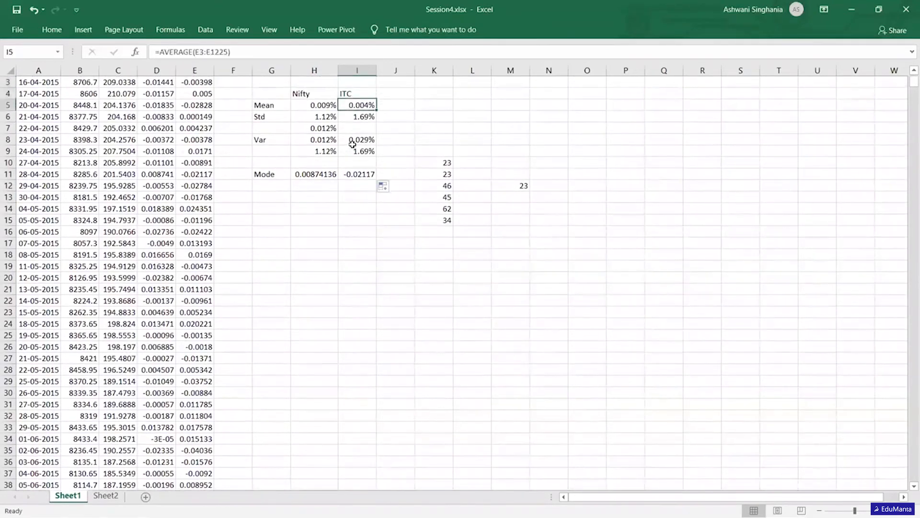
- Label cell G13 as Median, below the Mode row
{"action": "key", "text": "Down"}
{"action": "key", "text": "Down"}
{"action": "key", "text": "Down"}
{"action": "key", "text": "Left"}
{"action": "key", "text": "Down"}
{"action": "key", "text": "Left"}
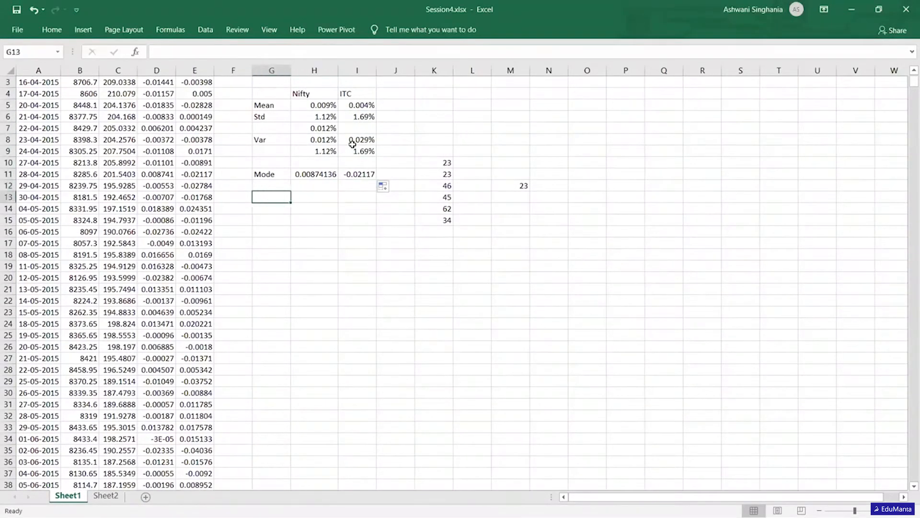
{"action": "type", "text": "Median"}
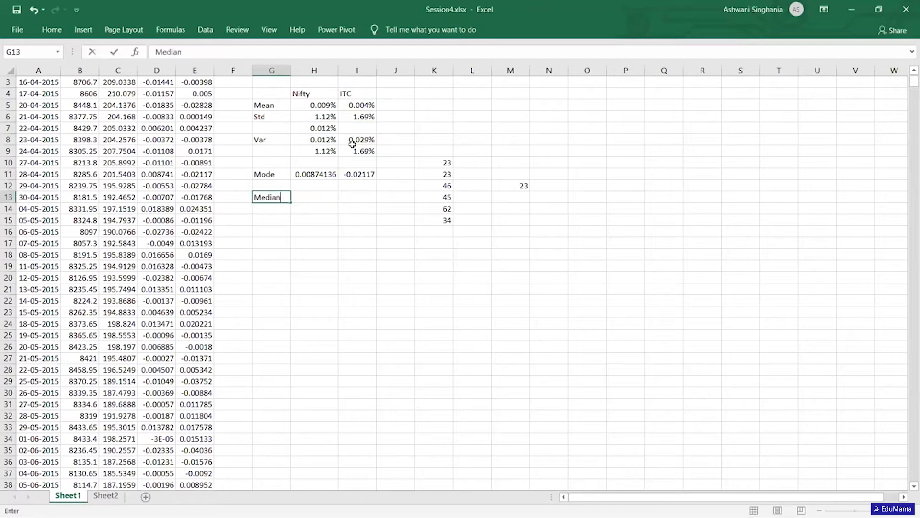
- Clear the sample mode calculation from M12
{"action": "key", "text": "Right"}
{"action": "key", "text": "Right"}
{"action": "key", "text": "Right"}
{"action": "key", "text": "Right"}
{"action": "key", "text": "Right"}
{"action": "key", "text": "Right"}
{"action": "key", "text": "Up"}
{"action": "key", "text": "Delete"}
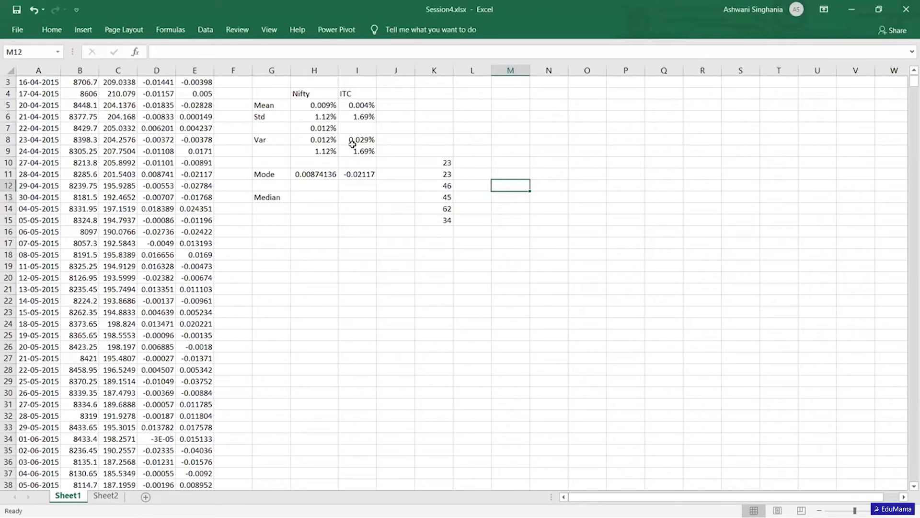
- Number the sample values by entering 1 to 6 in J10:J15
{"action": "key", "text": "Left"}
{"action": "key", "text": "Up"}
{"action": "key", "text": "Left"}
{"action": "key", "text": "Left"}
{"action": "key", "text": "Up"}
{"action": "type", "text": "1"}
{"action": "key", "text": "Return"}
{"action": "type", "text": "2"}
{"action": "key", "text": "Return"}
{"action": "type", "text": "3"}
{"action": "key", "text": "Return"}
{"action": "type", "text": "4"}
{"action": "key", "text": "Return"}
{"action": "type", "text": "5"}
{"action": "key", "text": "Return"}
{"action": "type", "text": "6"}
{"action": "key", "text": "Return"}
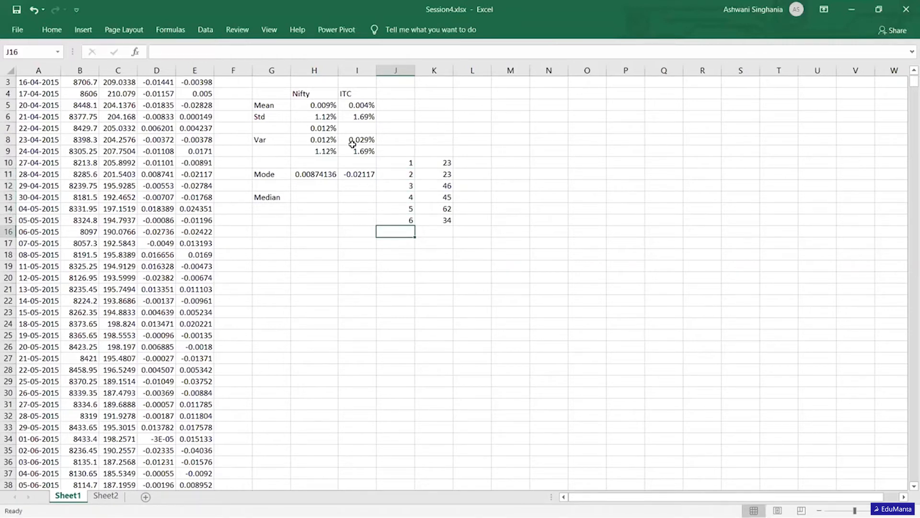
{"action": "key", "text": "Right"}
{"action": "key", "text": "Up"}
{"action": "key", "text": "Up"}
{"action": "key", "text": "Up"}
{"action": "key", "text": "Up"}
{"action": "key", "text": "Up"}
{"action": "key", "text": "Up"}
{"action": "key", "text": "shift+Down"}
{"action": "key", "text": "shift+Down"}
{"action": "key", "text": "shift+Down"}
{"action": "key", "text": "shift+Down"}
{"action": "key", "text": "shift+Down"}
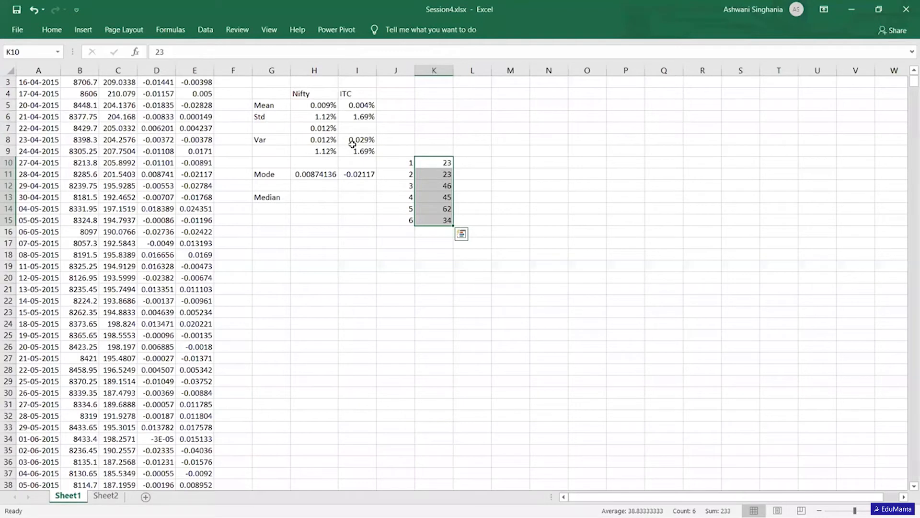
- Add a seventh entry to the sample list, with 7 in J16 and 35 in K16
{"action": "key", "text": "Left"}
{"action": "key", "text": "Down"}
{"action": "key", "text": "Down"}
{"action": "key", "text": "Down"}
{"action": "key", "text": "Down"}
{"action": "key", "text": "Down"}
{"action": "key", "text": "Down"}
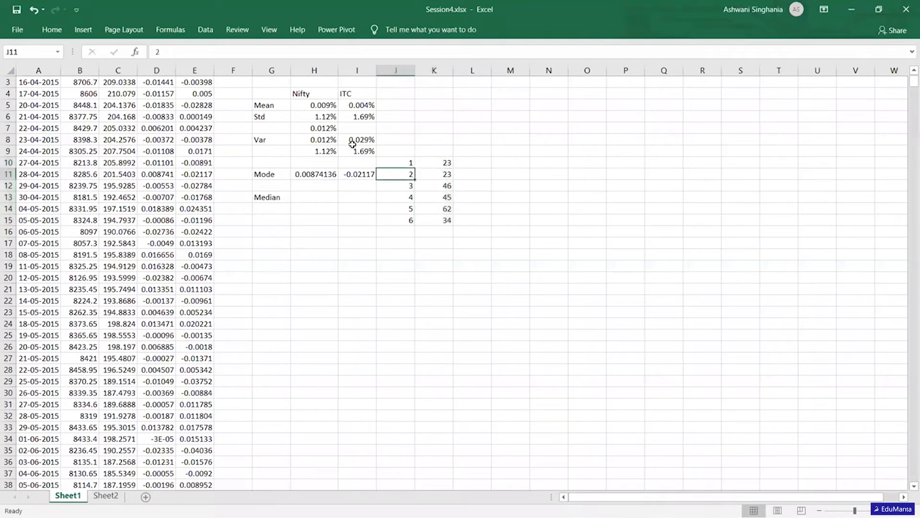
{"action": "type", "text": "7"}
{"action": "key", "text": "Tab"}
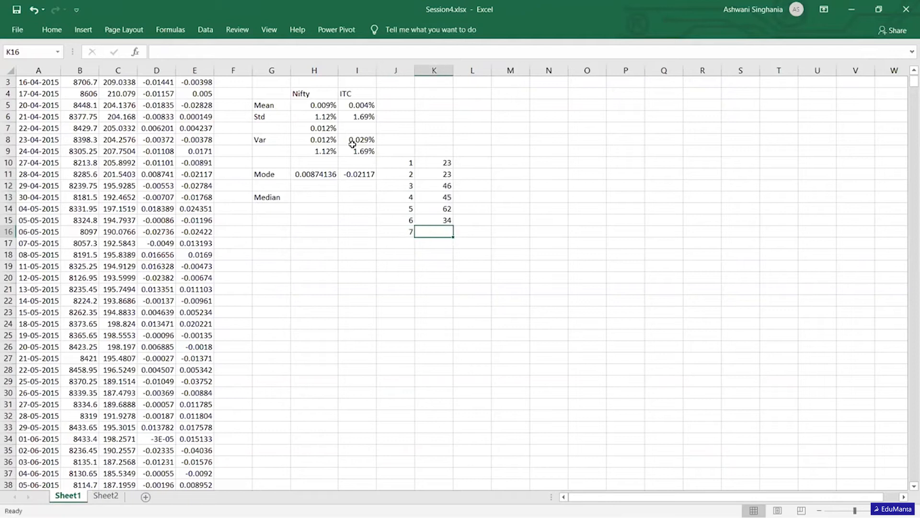
{"action": "type", "text": "35"}
{"action": "key", "text": "Return"}
- Sort the sample values in K10:K16 from smallest to largest, continuing with the current selection only
{"action": "key", "text": "Up"}
{"action": "key", "text": "Up"}
{"action": "key", "text": "Up"}
{"action": "key", "text": "Up"}
{"action": "key", "text": "Up"}
{"action": "key", "text": "Up"}
{"action": "key", "text": "Up"}
{"action": "key", "text": "shift+Down"}
{"action": "key", "text": "shift+Down"}
{"action": "key", "text": "shift+Down"}
{"action": "key", "text": "shift+Down"}
{"action": "key", "text": "shift+Down"}
{"action": "key", "text": "shift+Down"}
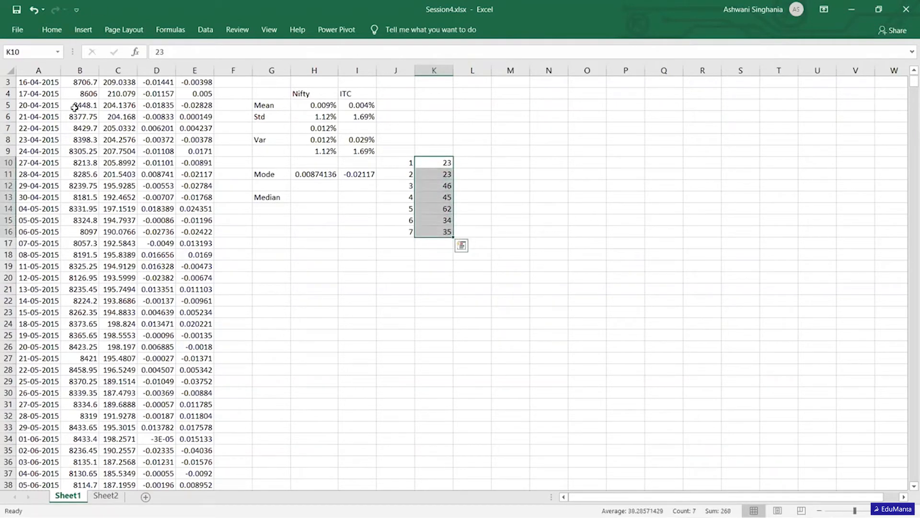
{"action": "left_click", "coordinate": [52, 30]}
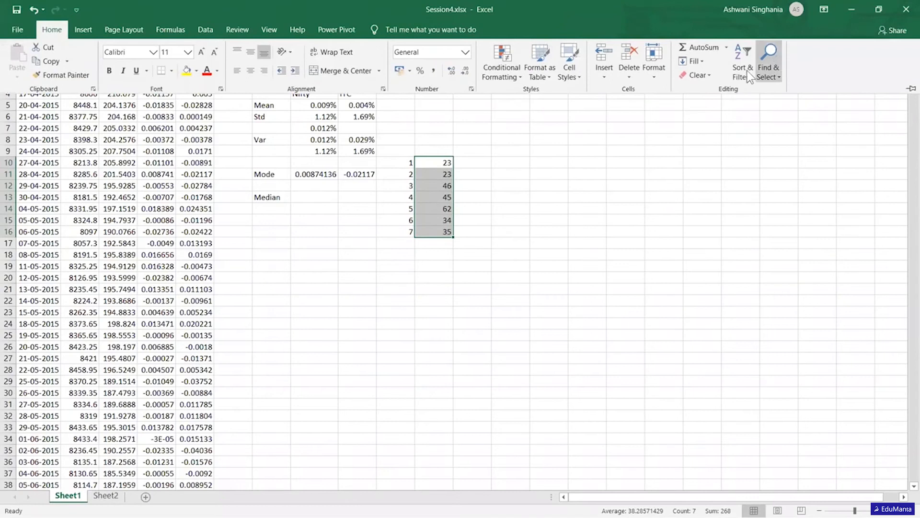
{"action": "left_click", "coordinate": [742, 70]}
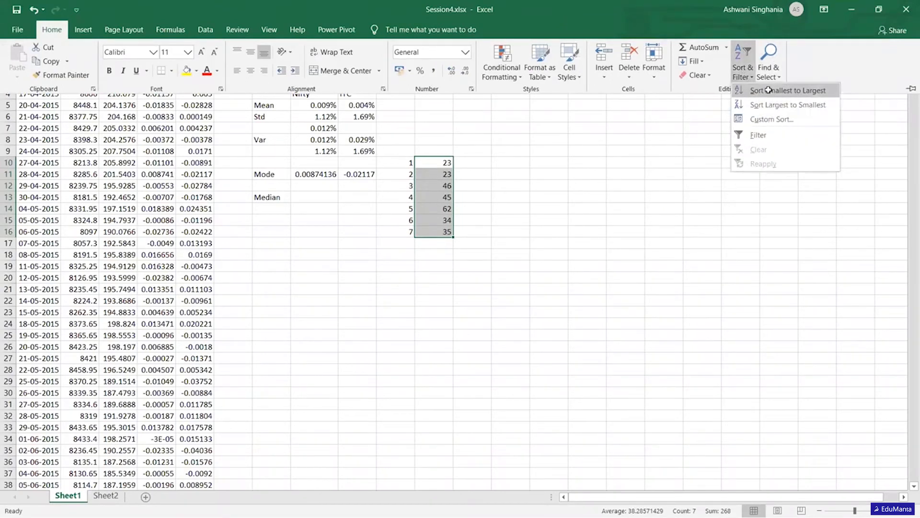
{"action": "left_click", "coordinate": [769, 90]}
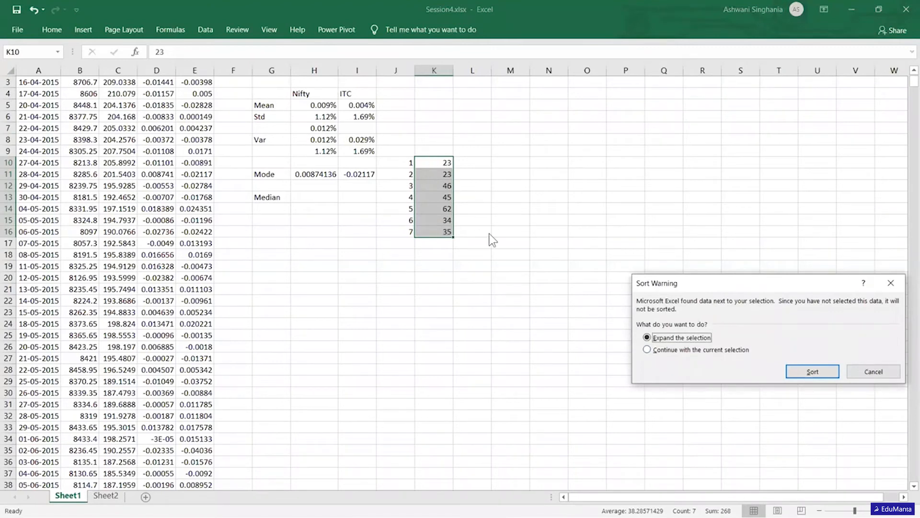
{"action": "left_click", "coordinate": [650, 349]}
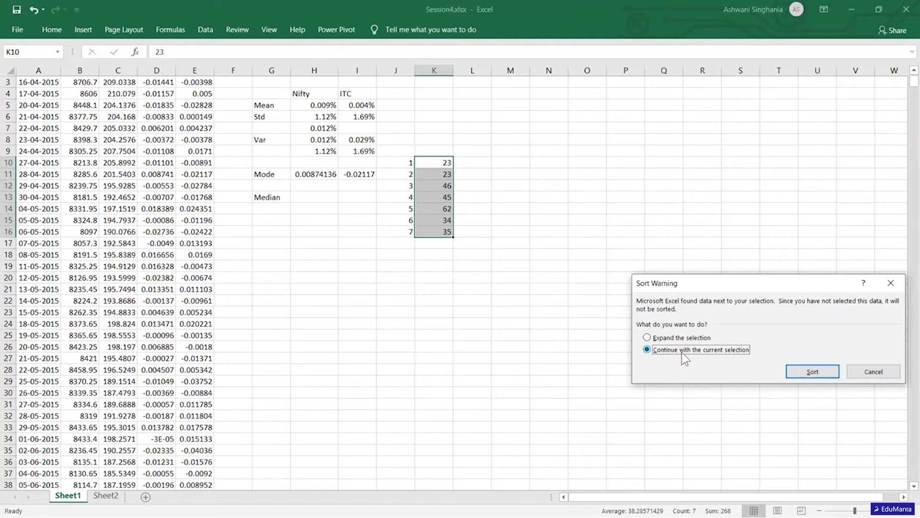
{"action": "left_click", "coordinate": [813, 370]}
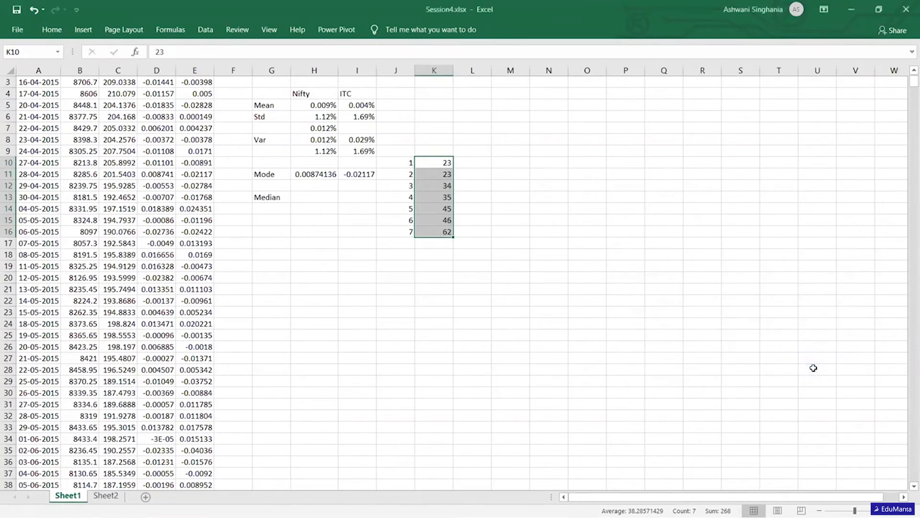
{"action": "left_click", "coordinate": [610, 264]}
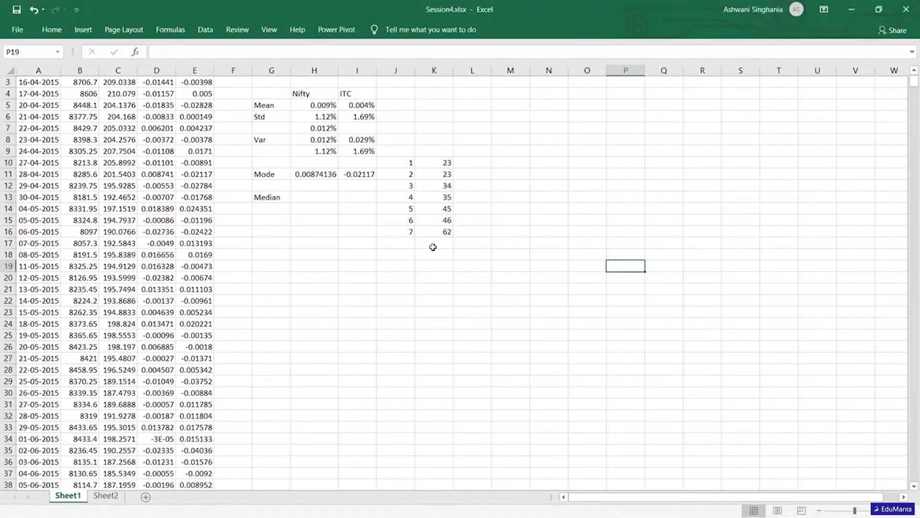
- Examine the middle entry of the sorted sample list in J13:K13
{"action": "left_click", "coordinate": [406, 200]}
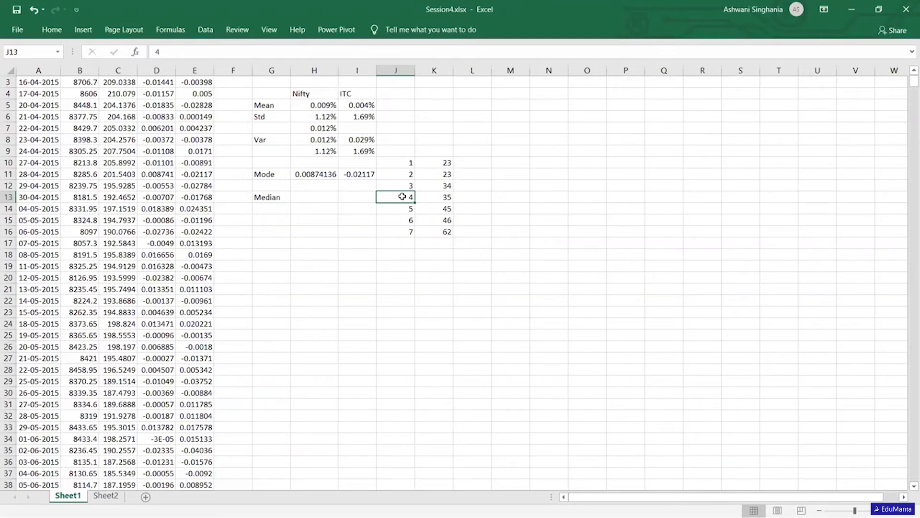
{"action": "key", "text": "shift+Right"}
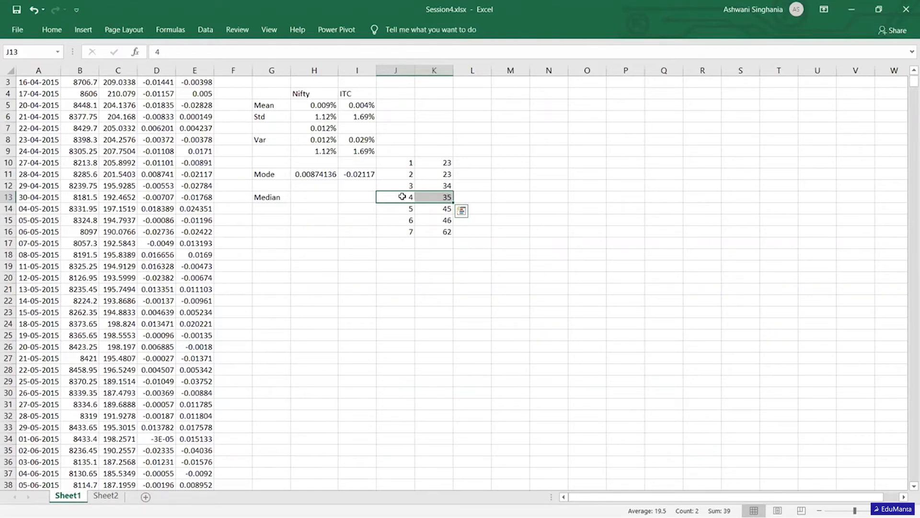
{"action": "key", "text": "Right"}
{"action": "key", "text": "Right"}
{"action": "key", "text": "Right"}
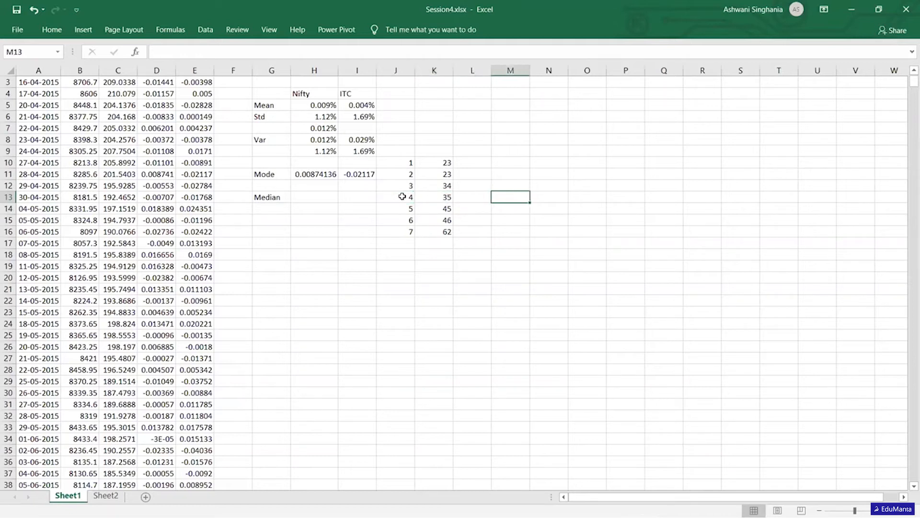
- Calculate the median of the sample values K10:K16 in cell M13 with the MEDIAN function
{"action": "type", "text": "="}
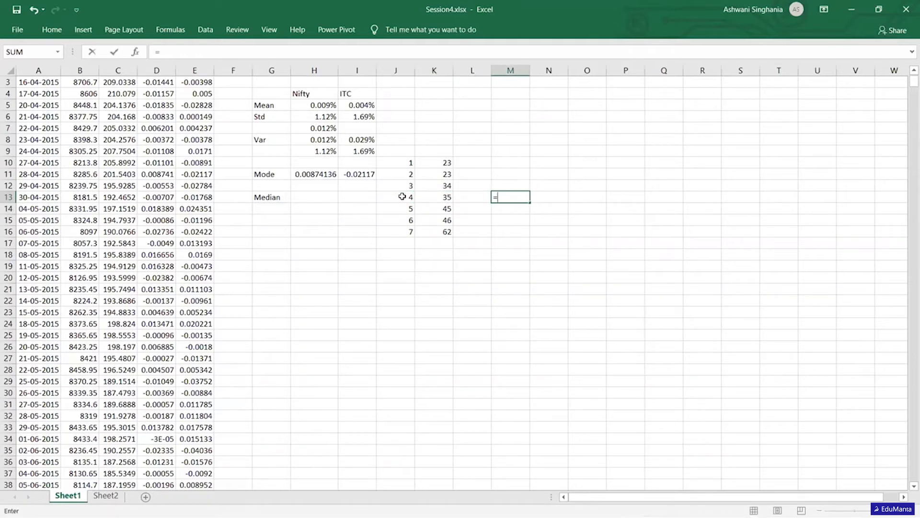
{"action": "type", "text": "median"}
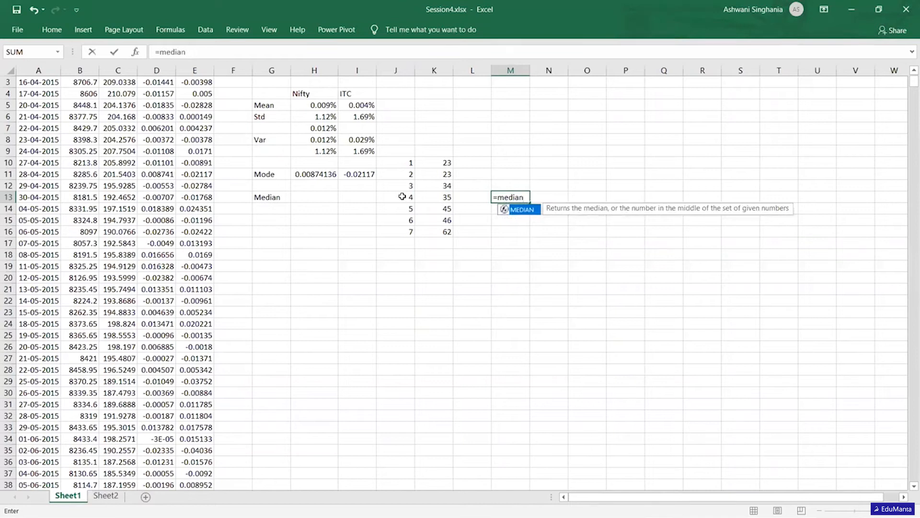
{"action": "key", "text": "Tab"}
{"action": "left_click_drag", "start_coordinate": [446, 163], "coordinate": [441, 228]}
{"action": "key", "text": "Return"}
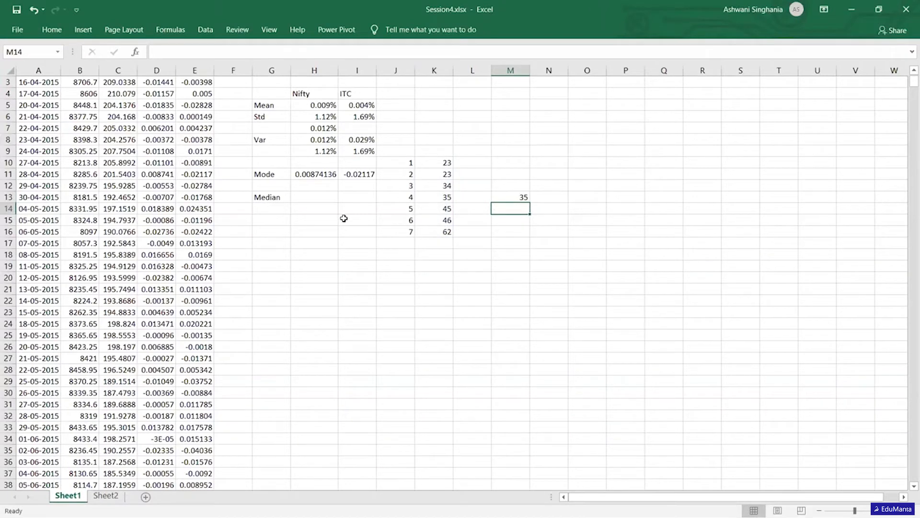
- Calculate the median of the Nifty returns D3:D1225 in H13 and extend the formula to ITC in I13
{"action": "left_click", "coordinate": [304, 199]}
{"action": "type", "text": "="}
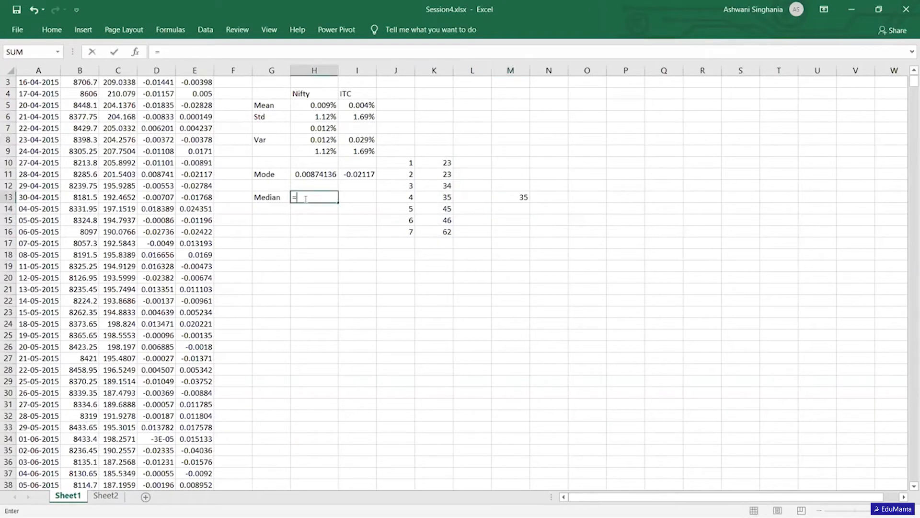
{"action": "type", "text": "med"}
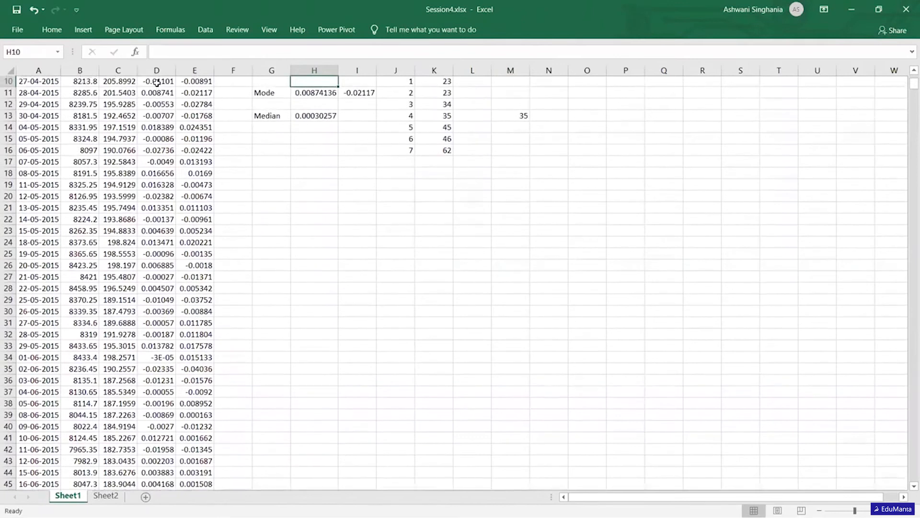
{"action": "key", "text": "Down"}
{"action": "key", "text": "Down"}
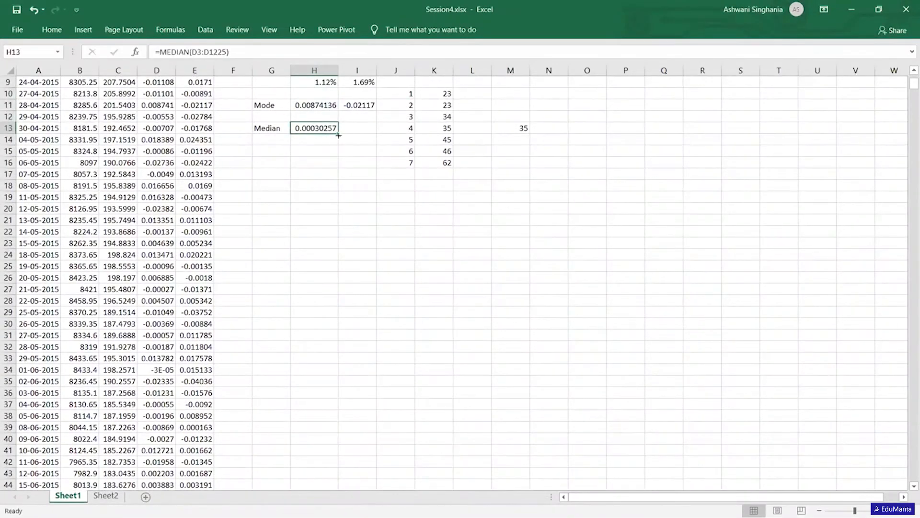
{"action": "left_click_drag", "start_coordinate": [338, 132], "coordinate": [361, 130]}
- Clear the sample numbers, values and sample median from the range J10:M16
{"action": "key", "text": "Up"}
{"action": "key", "text": "Up"}
{"action": "key", "text": "Up"}
{"action": "key", "text": "Up"}
{"action": "key", "text": "Up"}
{"action": "key", "text": "Up"}
{"action": "key", "text": "Up"}
{"action": "key", "text": "Up"}
{"action": "key", "text": "Up"}
{"action": "key", "text": "Up"}
{"action": "key", "text": "Up"}
{"action": "key", "text": "Up"}
{"action": "key", "text": "Down"}
{"action": "key", "text": "Down"}
{"action": "key", "text": "Down"}
{"action": "key", "text": "Down"}
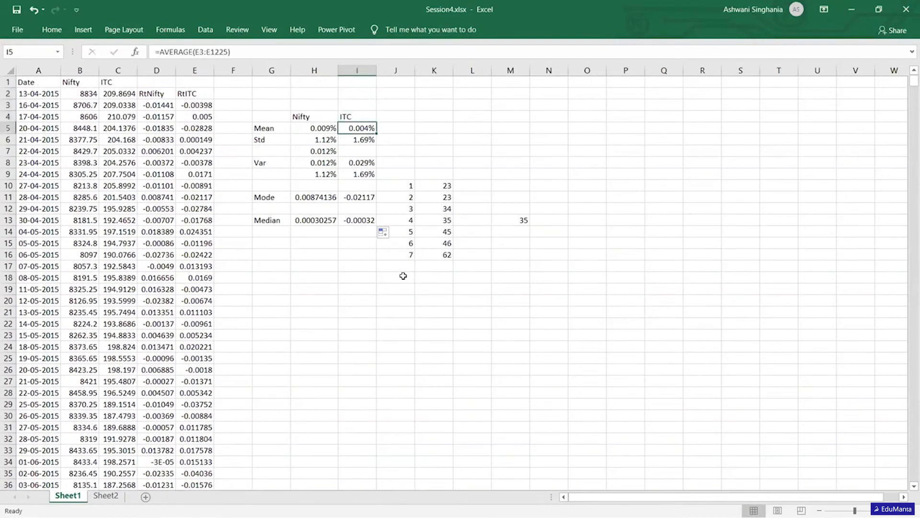
{"action": "key", "text": "Right"}
{"action": "key", "text": "Right"}
{"action": "key", "text": "Down"}
{"action": "key", "text": "Down"}
{"action": "key", "text": "Down"}
{"action": "key", "text": "Down"}
{"action": "key", "text": "Left"}
{"action": "key", "text": "Down"}
{"action": "key", "text": "shift+Right"}
{"action": "key", "text": "shift+Down"}
{"action": "key", "text": "shift+Down"}
{"action": "key", "text": "shift+Down"}
{"action": "key", "text": "shift+Down"}
{"action": "key", "text": "shift+Down"}
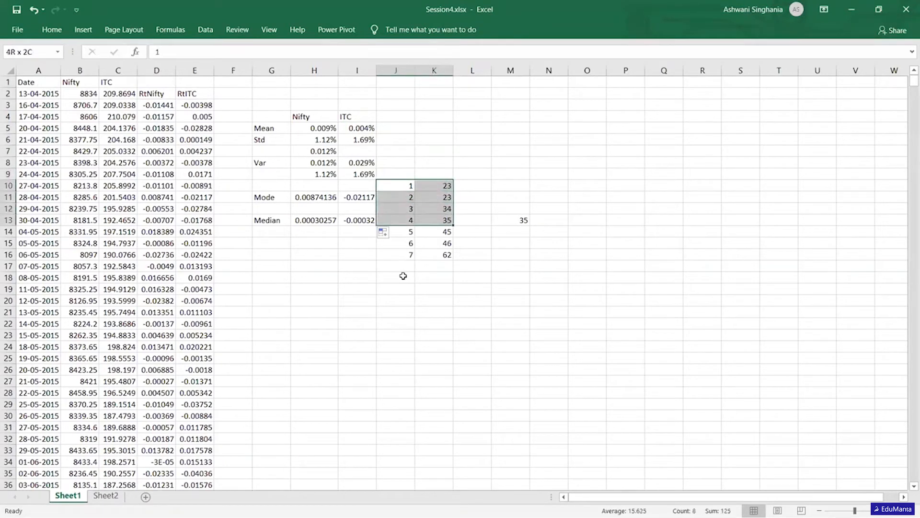
{"action": "key", "text": "shift+Right"}
{"action": "key", "text": "shift+Right"}
{"action": "key", "text": "shift+Down"}
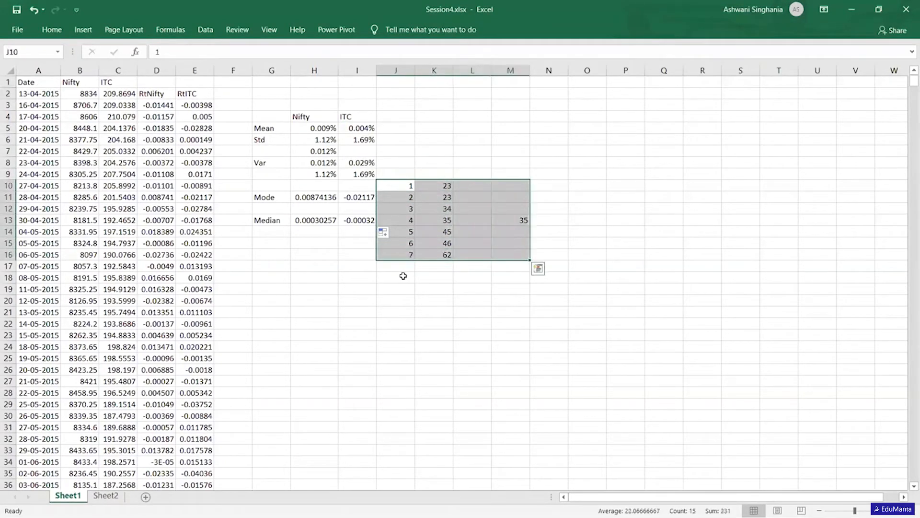
{"action": "key", "text": "Delete"}
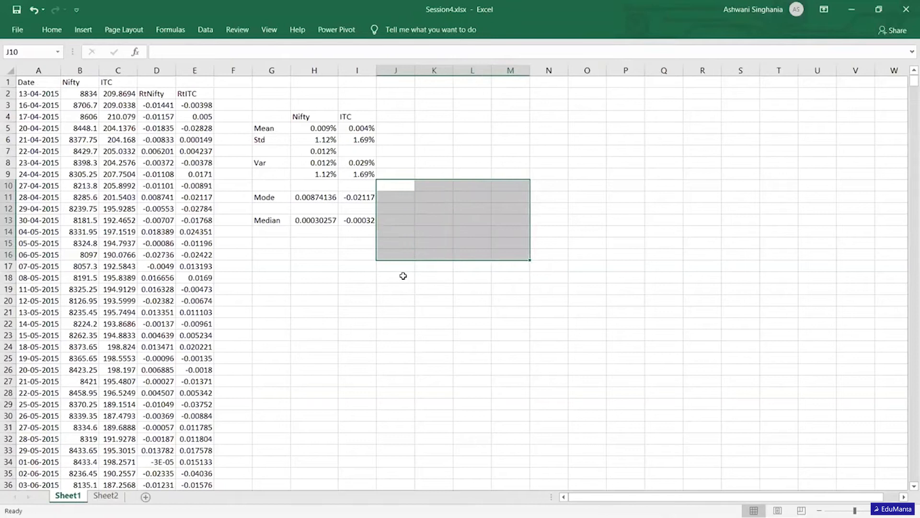
- Examine the Nifty and ITC summary statistics, finishing on the Nifty mean formula in H5
{"action": "key", "text": "Right"}
{"action": "key", "text": "Up"}
{"action": "key", "text": "Left"}
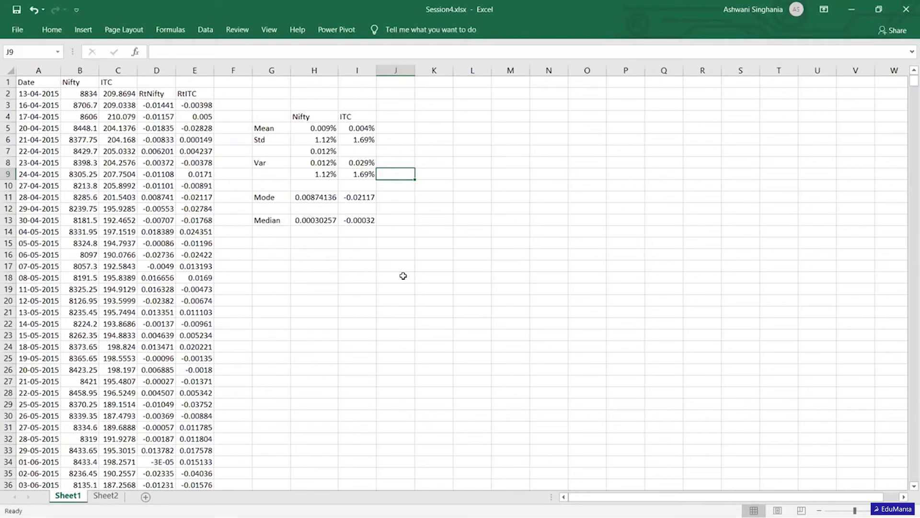
{"action": "key", "text": "Up"}
{"action": "key", "text": "Up"}
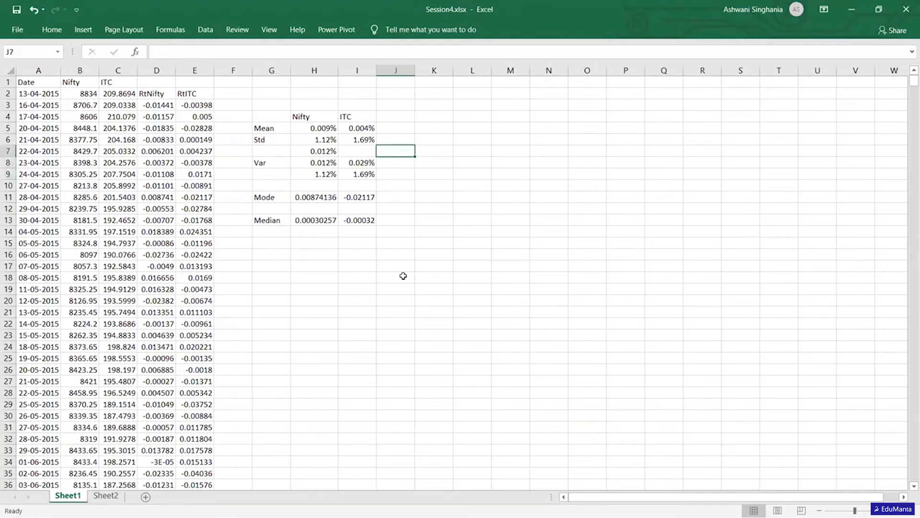
{"action": "key", "text": "Left"}
{"action": "key", "text": "Up"}
{"action": "key", "text": "Left"}
{"action": "key", "text": "Up"}
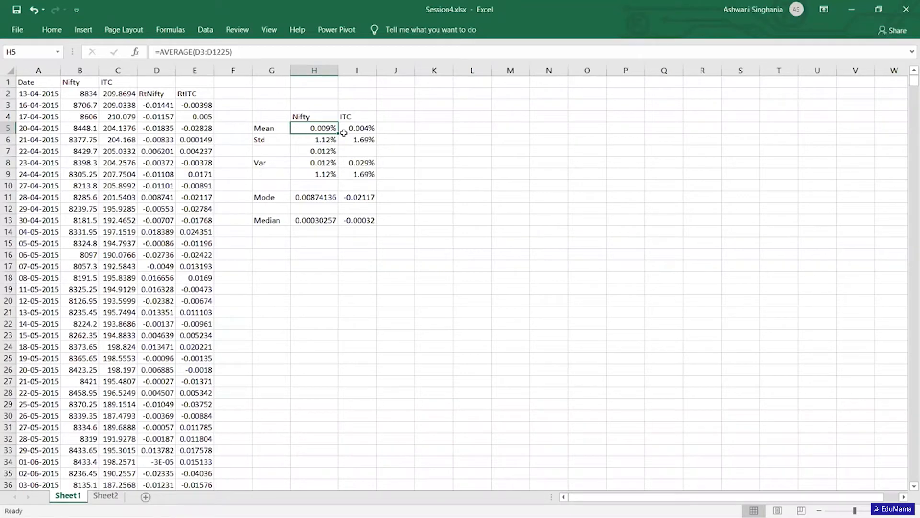
- Examine the Nifty mean, standard deviation and variance cells from H5 to H8
{"action": "key", "text": "Down"}
{"action": "key", "text": "Down"}
{"action": "key", "text": "Down"}
{"action": "key", "text": "Down"}
{"action": "key", "text": "Down"}
{"action": "key", "text": "Down"}
{"action": "key", "text": "Up"}
{"action": "key", "text": "Up"}
{"action": "key", "text": "Up"}
{"action": "key", "text": "Up"}
{"action": "key", "text": "Up"}
{"action": "key", "text": "Up"}
{"action": "key", "text": "Right"}
{"action": "key", "text": "Right"}
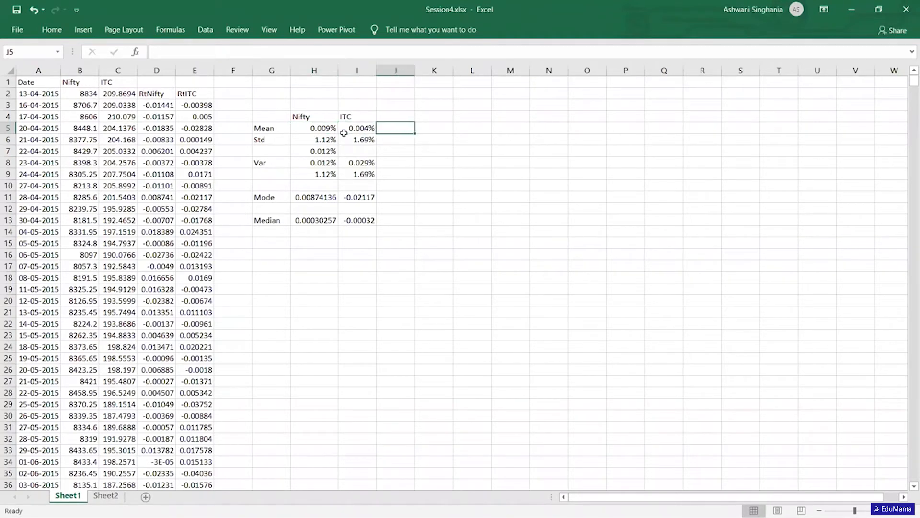
- Enter the sample values 10 in cell L4 and 1.2 in cell L5
{"action": "key", "text": "Right"}
{"action": "key", "text": "Right"}
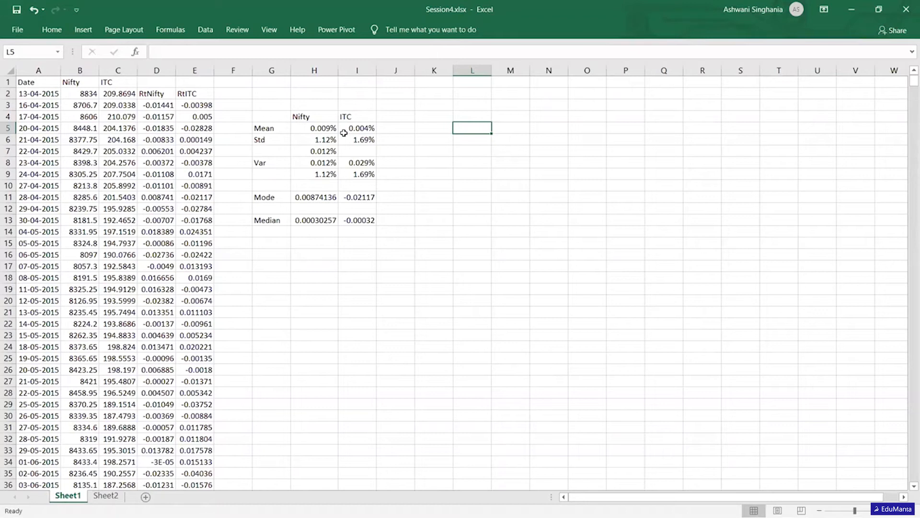
{"action": "key", "text": "Up"}
{"action": "type", "text": "10"}
{"action": "key", "text": "Return"}
{"action": "type", "text": "1.2"}
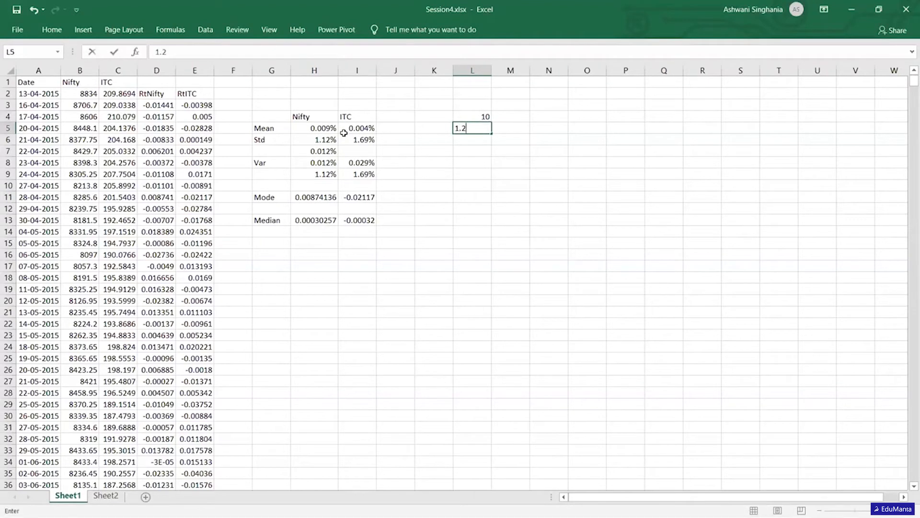
{"action": "key", "text": "Tab"}
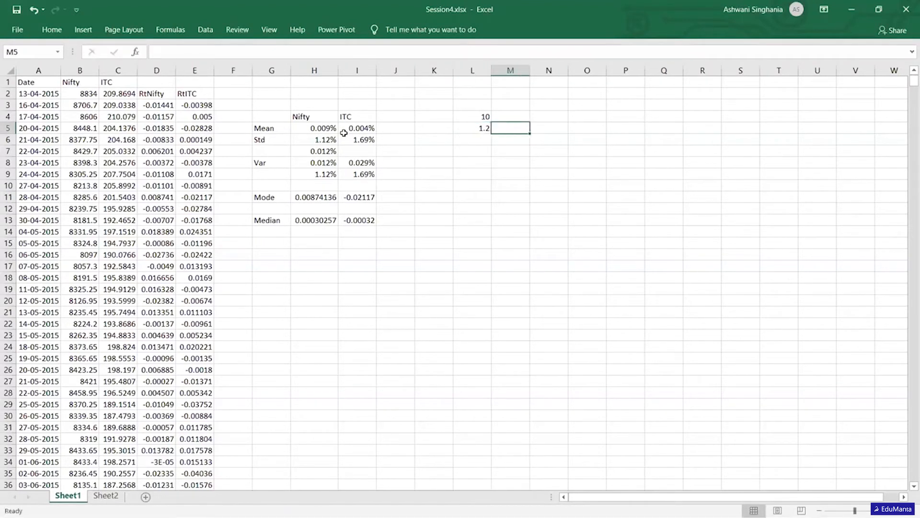
- Multiply the two sample values in L6 with the formula =L4*L5
{"action": "key", "text": "Left"}
{"action": "key", "text": "Down"}
{"action": "key", "text": "Down"}
{"action": "key", "text": "Up"}
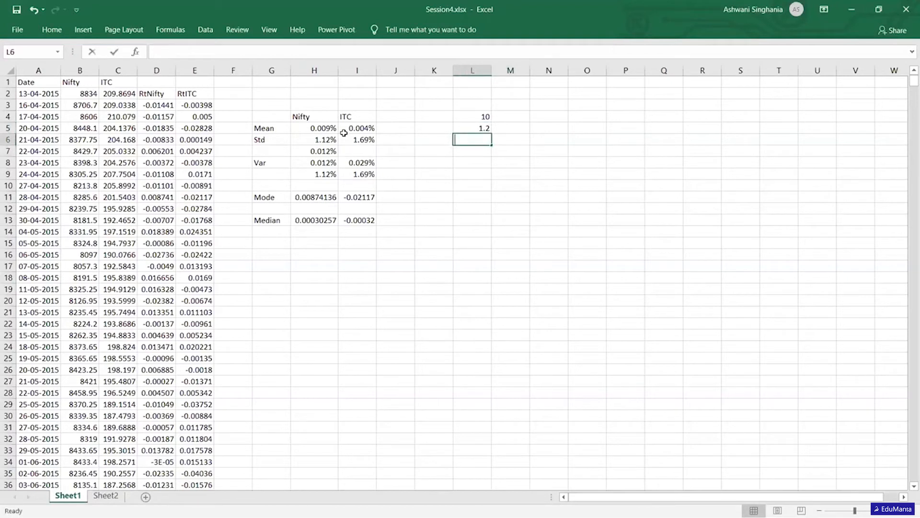
{"action": "type", "text": "="}
{"action": "key", "text": "Up"}
{"action": "key", "text": "Up"}
{"action": "type", "text": "*"}
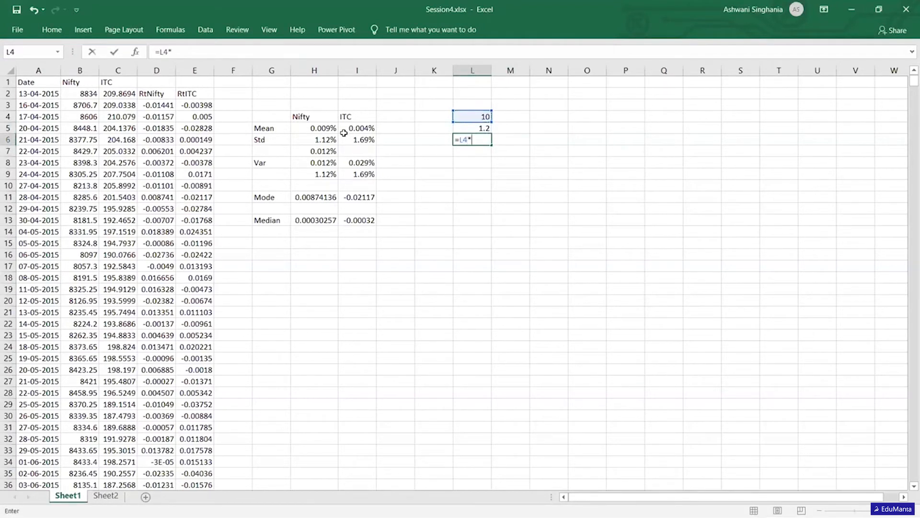
{"action": "key", "text": "Up"}
{"action": "key", "text": "Return"}
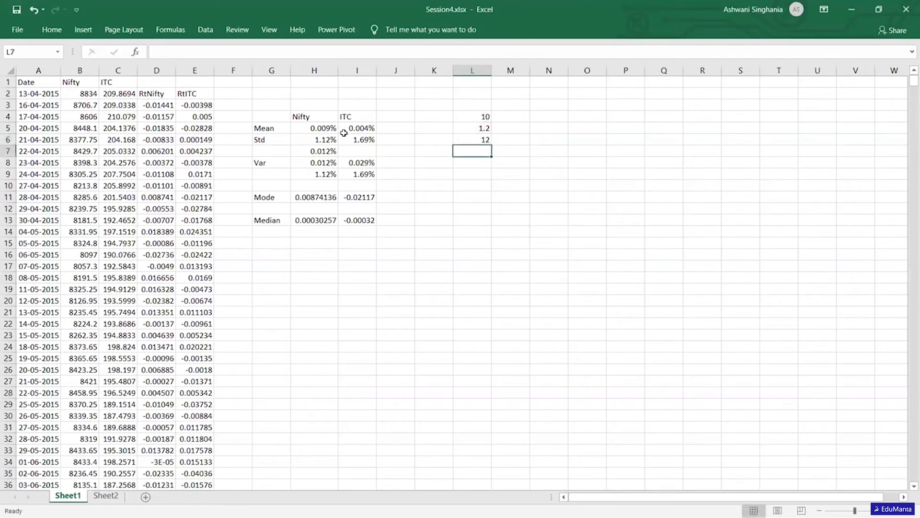
- Enter 1 in cell M4 and 10000 in cell M5 as an outlier example
{"action": "key", "text": "Up"}
{"action": "key", "text": "Up"}
{"action": "key", "text": "Up"}
{"action": "key", "text": "Right"}
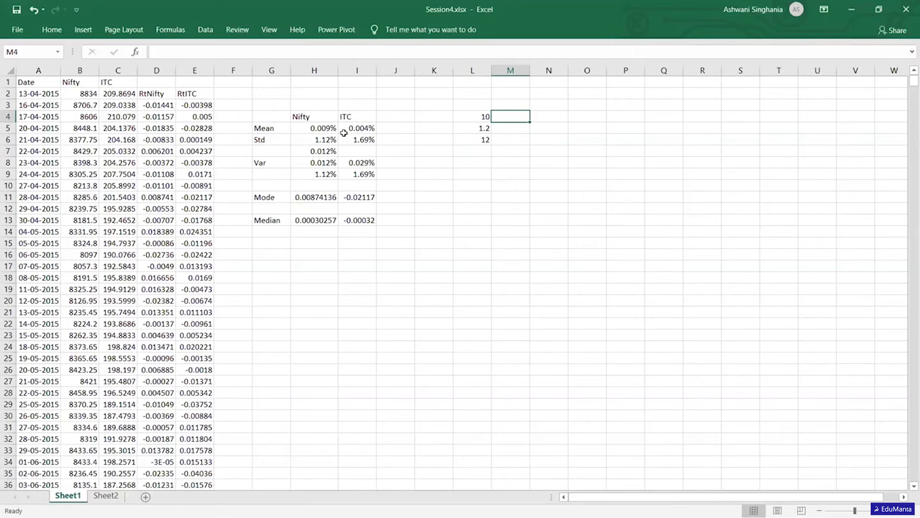
{"action": "type", "text": "100"}
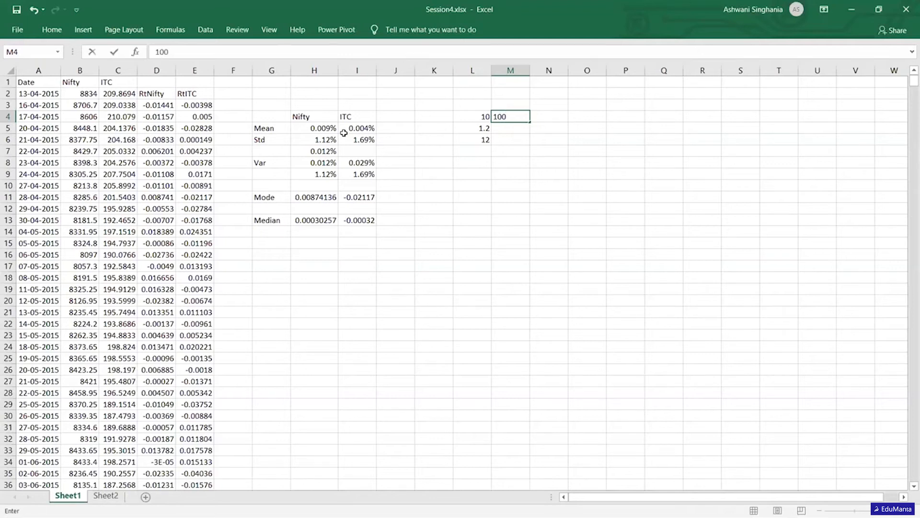
{"action": "type", "text": "00"}
{"action": "key", "text": "BackSpace"}
{"action": "key", "text": "BackSpace"}
{"action": "key", "text": "BackSpace"}
{"action": "key", "text": "BackSpace"}
{"action": "key", "text": "Return"}
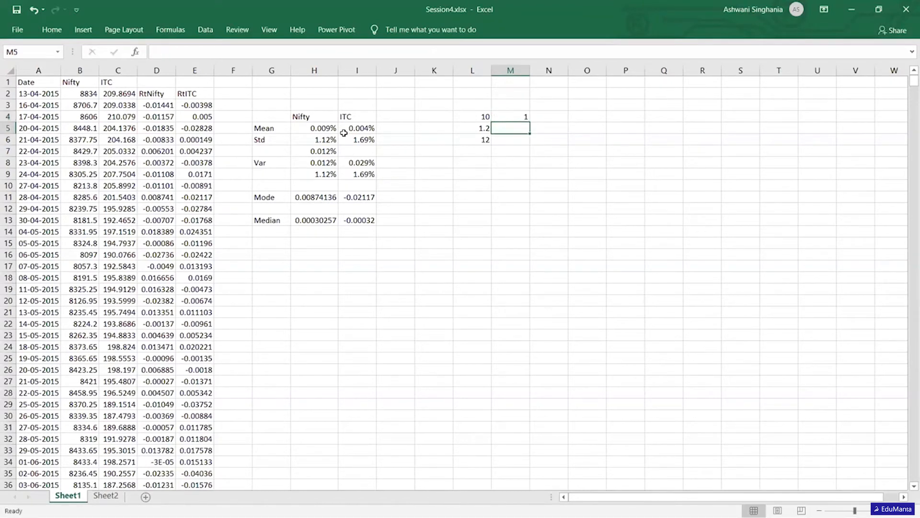
{"action": "type", "text": "1"}
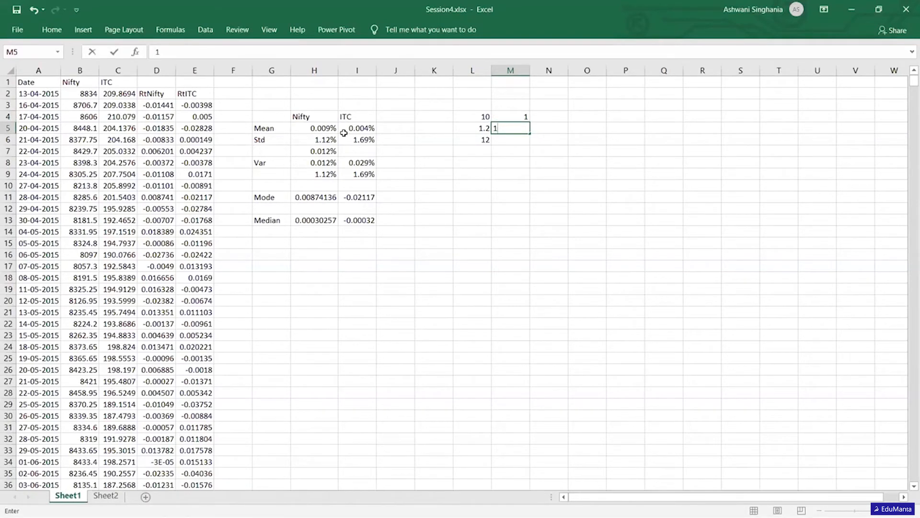
{"action": "type", "text": "0000"}
{"action": "key", "text": "Return"}
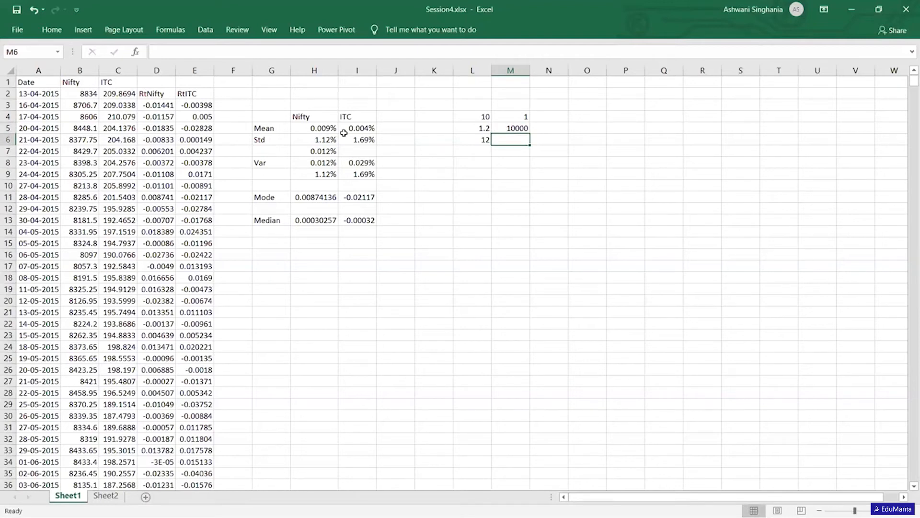
- Add the outlier to the sample total in M6 with the formula =L6+M5
{"action": "key", "text": "Up"}
{"action": "key", "text": "Left"}
{"action": "key", "text": "Up"}
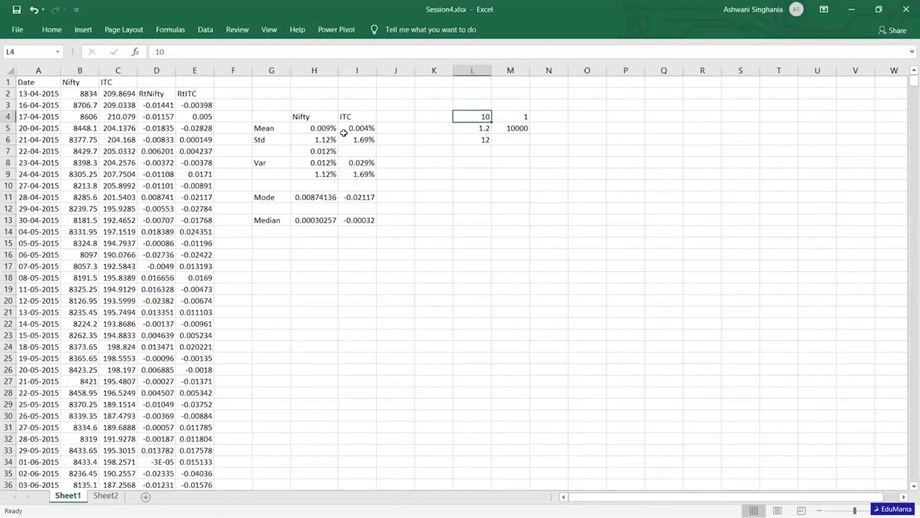
{"action": "key", "text": "Right"}
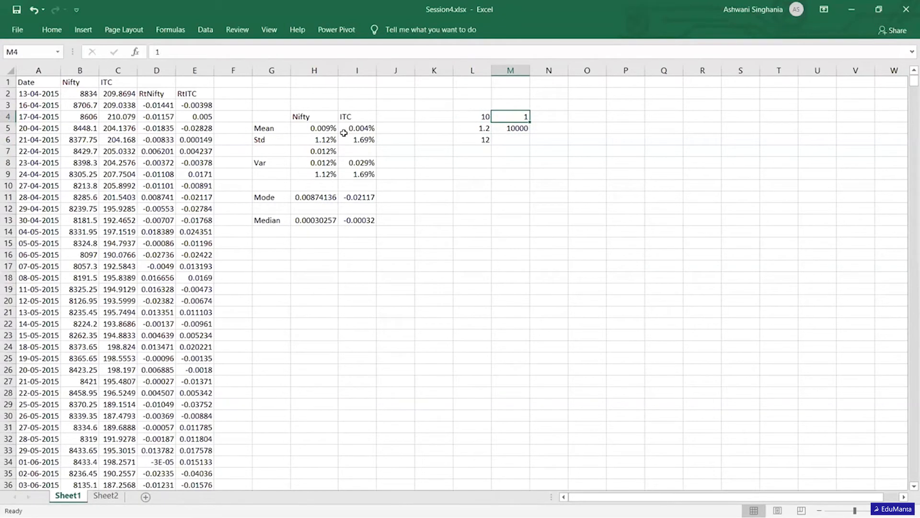
{"action": "key", "text": "Down"}
{"action": "key", "text": "Down"}
{"action": "key", "text": "Up"}
{"action": "key", "text": "Down"}
{"action": "type", "text": "="}
{"action": "key", "text": "BackSpace"}
{"action": "type", "text": "="}
{"action": "key", "text": "Left"}
{"action": "type", "text": "+"}
{"action": "key", "text": "Up"}
{"action": "key", "text": "Return"}
- Calculate the average without the outlier in L7 with the formula =L6/L4
{"action": "key", "text": "Left"}
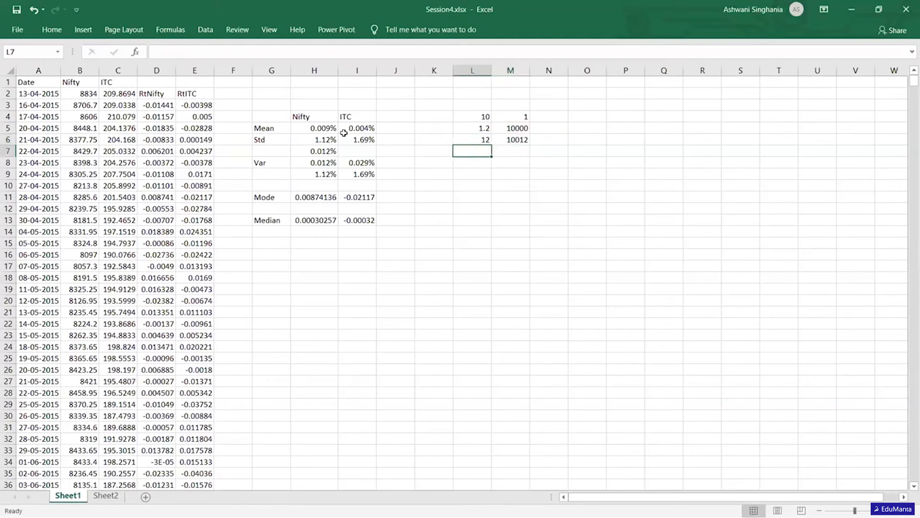
{"action": "type", "text": "="}
{"action": "left_click", "coordinate": [478, 138]}
{"action": "type", "text": "/"}
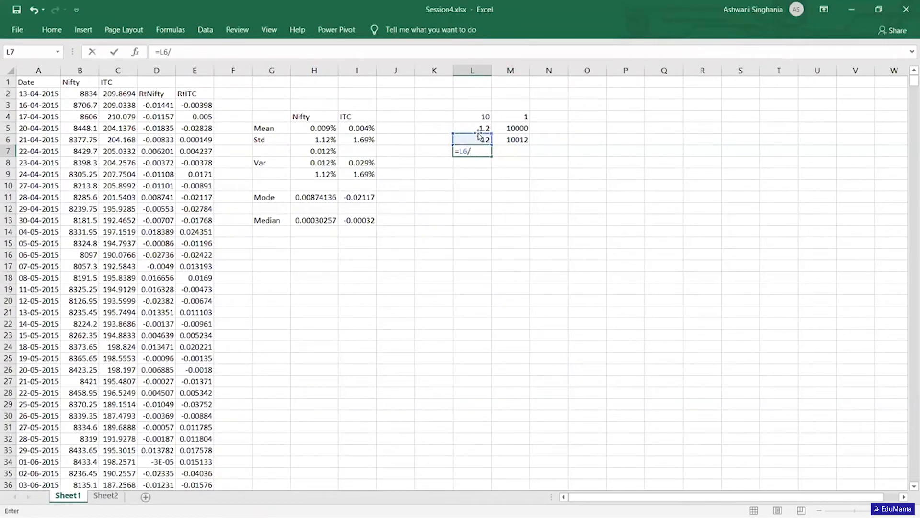
{"action": "left_click", "coordinate": [478, 115]}
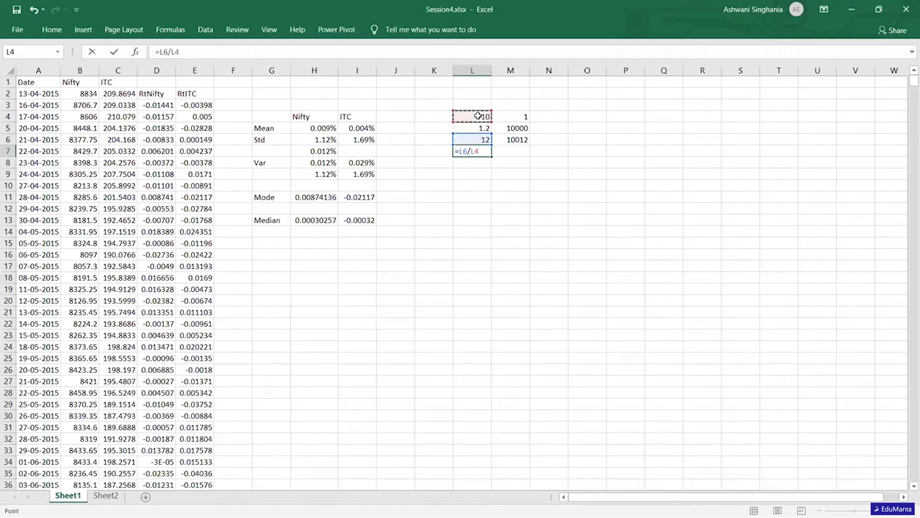
{"action": "key", "text": "Return"}
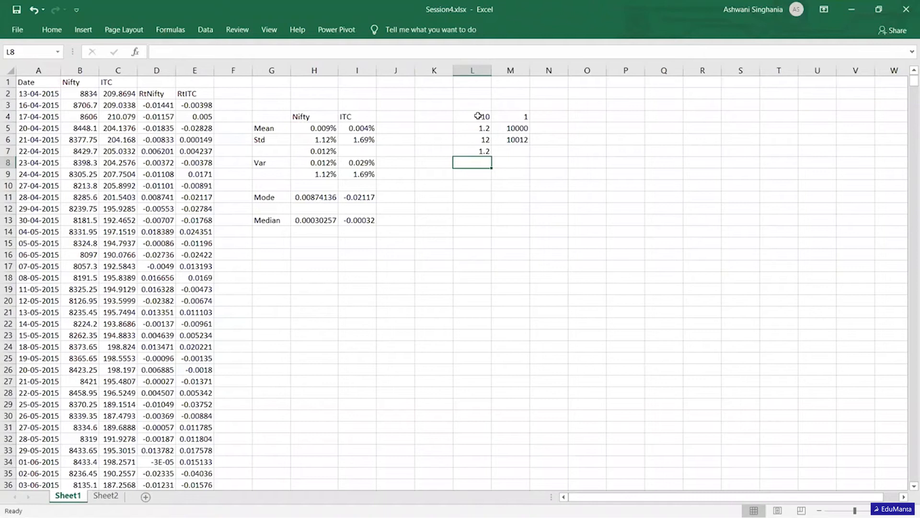
- Calculate the average including the outlier in M8 with the formula =M6/11
{"action": "key", "text": "Right"}
{"action": "type", "text": "="}
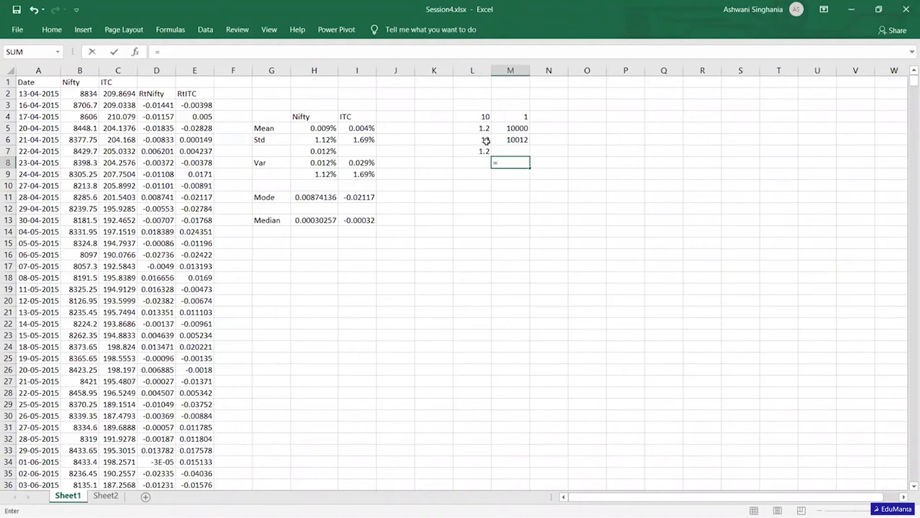
{"action": "left_click", "coordinate": [513, 138]}
{"action": "type", "text": "/"}
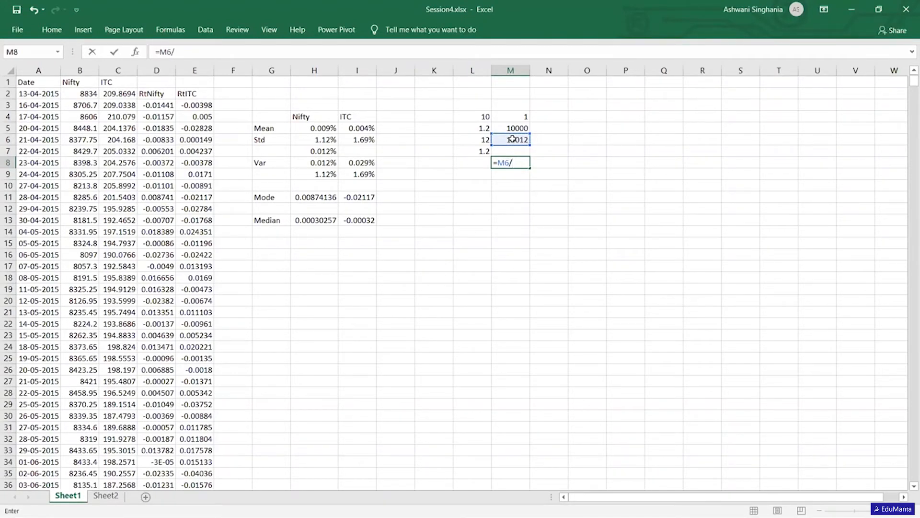
{"action": "type", "text": "11"}
{"action": "key", "text": "Return"}
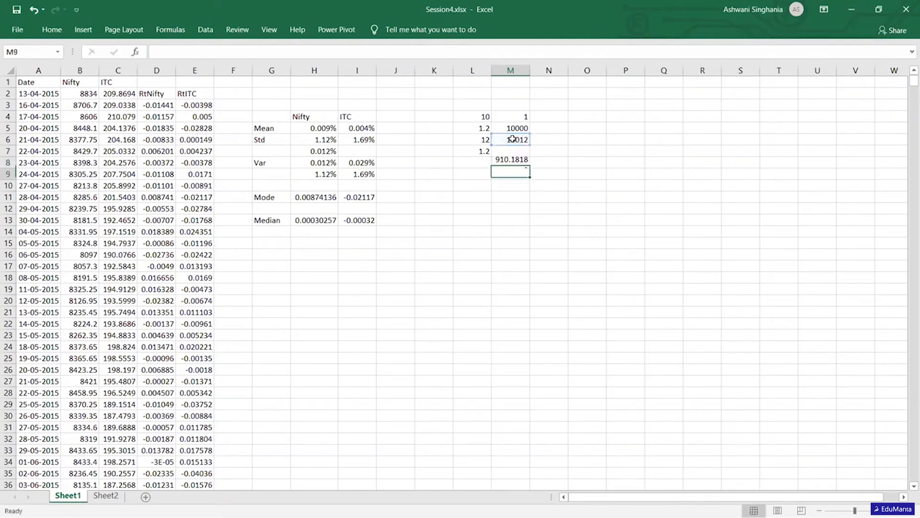
{"action": "key", "text": "Up"}
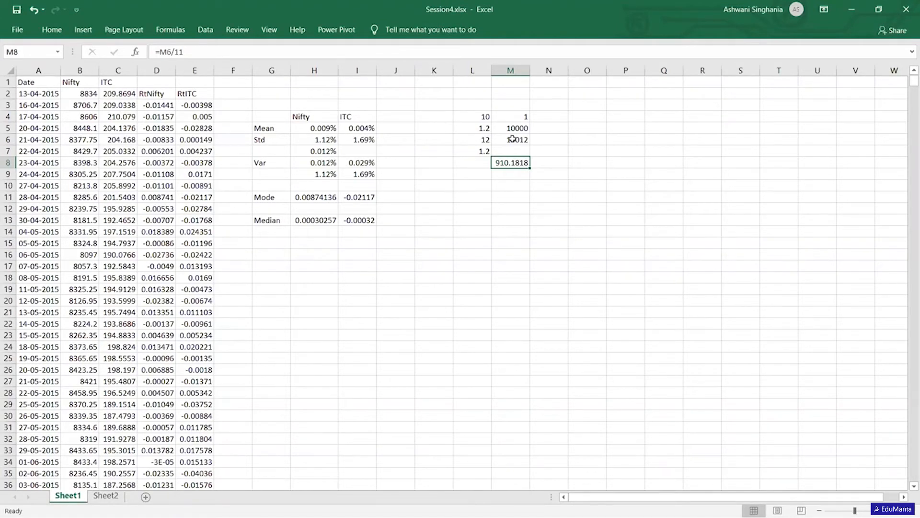
- Review the Mode and Median rows of the Nifty and ITC summary
{"action": "key", "text": "Down"}
{"action": "key", "text": "Down"}
{"action": "key", "text": "Left"}
{"action": "key", "text": "Left"}
{"action": "key", "text": "Down"}
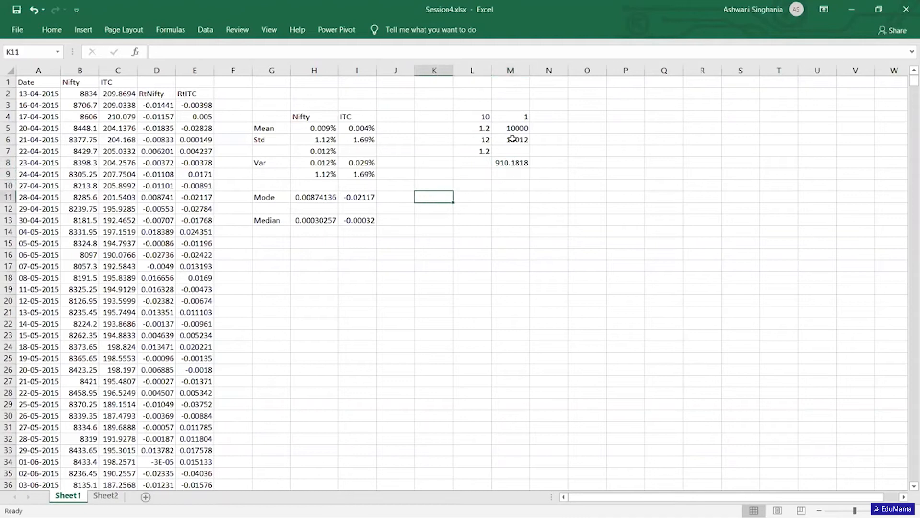
{"action": "key", "text": "Left"}
{"action": "key", "text": "Left"}
{"action": "key", "text": "Left"}
{"action": "key", "text": "Left"}
{"action": "key", "text": "Down"}
{"action": "key", "text": "Down"}
{"action": "key", "text": "Up"}
{"action": "key", "text": "Up"}
{"action": "key", "text": "Down"}
{"action": "key", "text": "Down"}
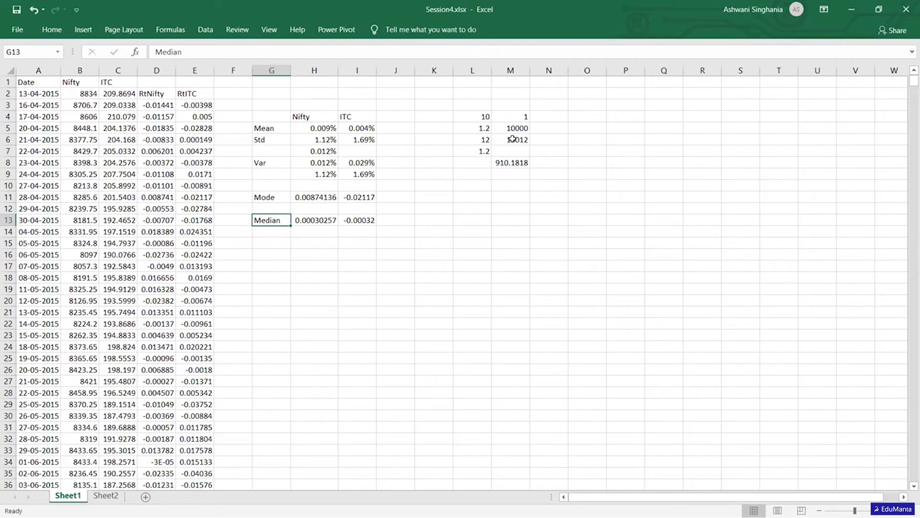
{"action": "key", "text": "Down"}
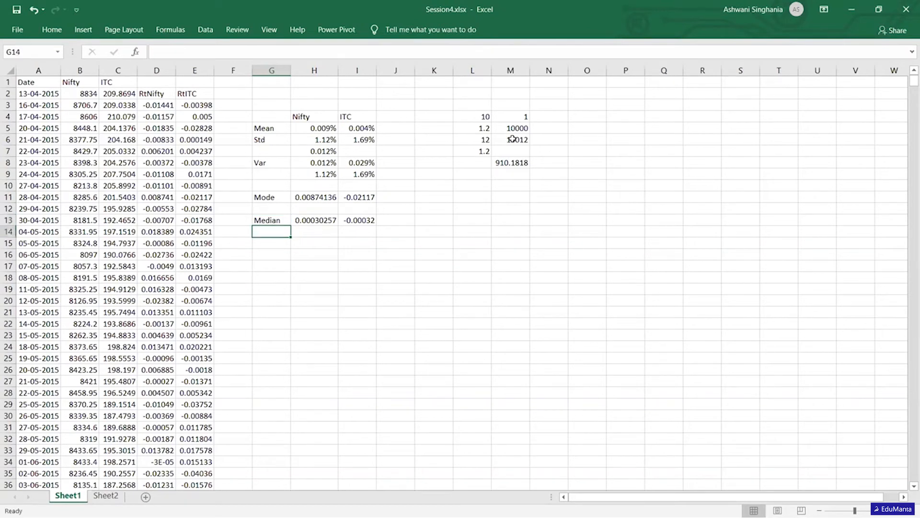
{"action": "key", "text": "Up"}
{"action": "key", "text": "Up"}
{"action": "key", "text": "Up"}
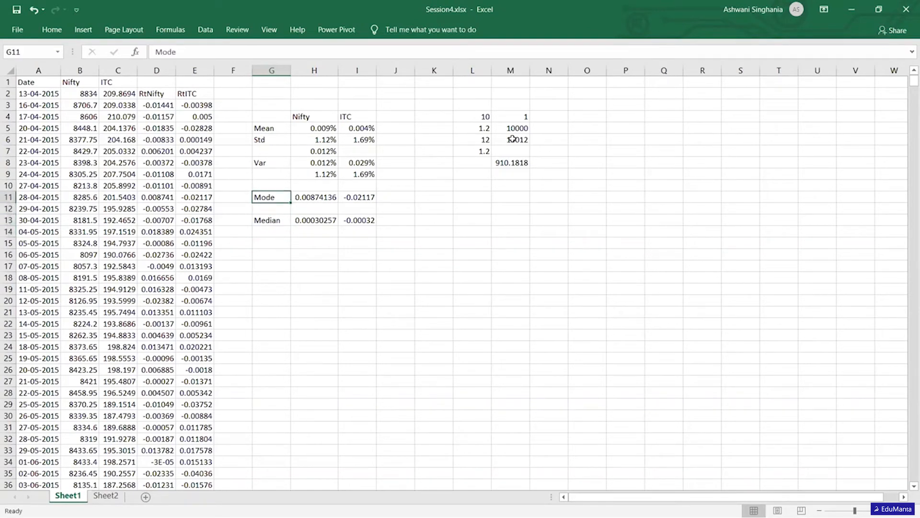
- Check the list of statistics topics on Sheet2 and return to Sheet1
{"action": "left_click", "coordinate": [94, 497]}
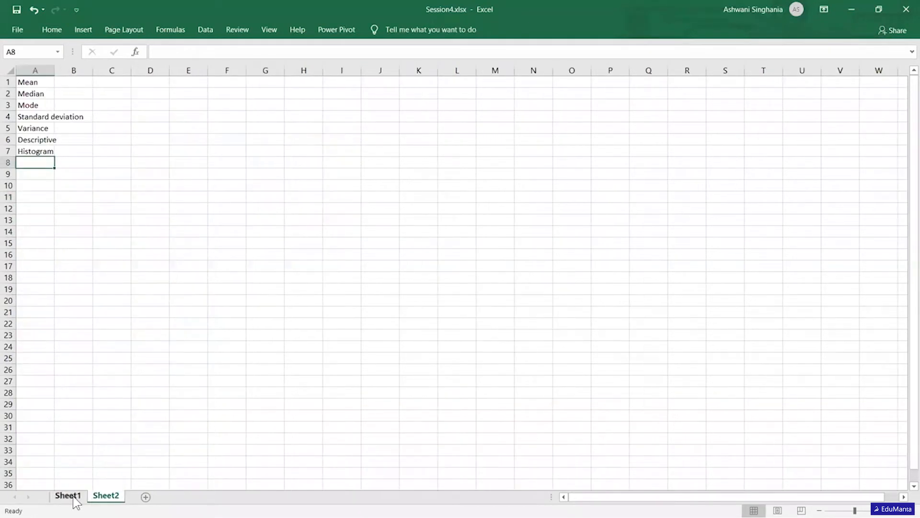
{"action": "left_click", "coordinate": [69, 497]}
{"action": "left_click", "coordinate": [106, 496]}
{"action": "left_click", "coordinate": [71, 496]}
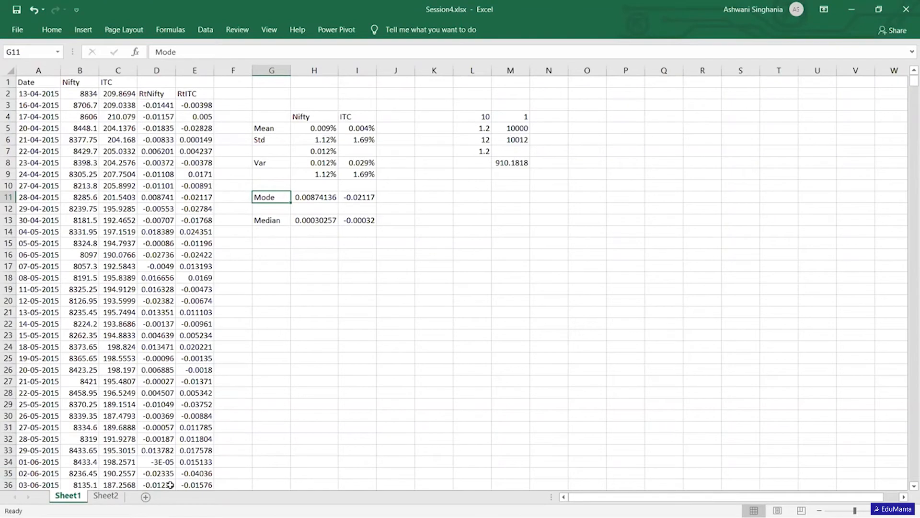
- Select the empty cell H18 below the summary and open the Data Analysis tools
{"action": "left_click", "coordinate": [320, 278]}
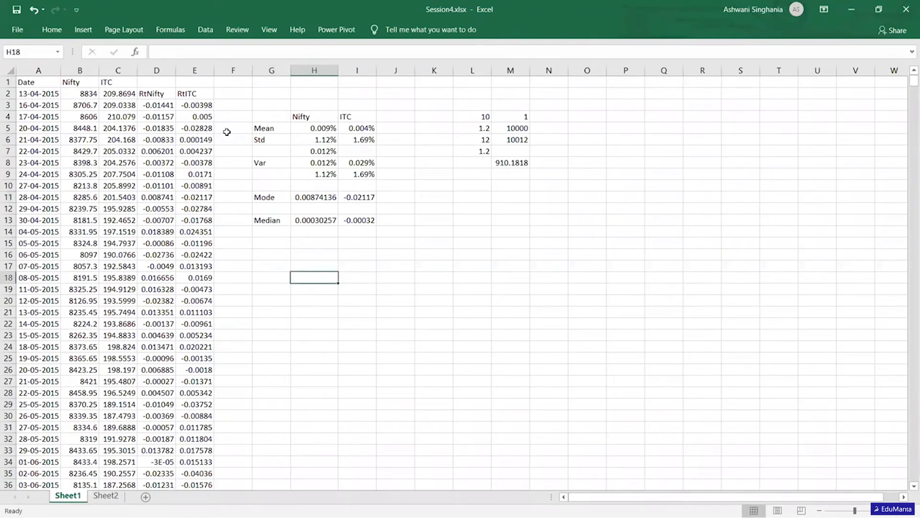
{"action": "left_click", "coordinate": [207, 31]}
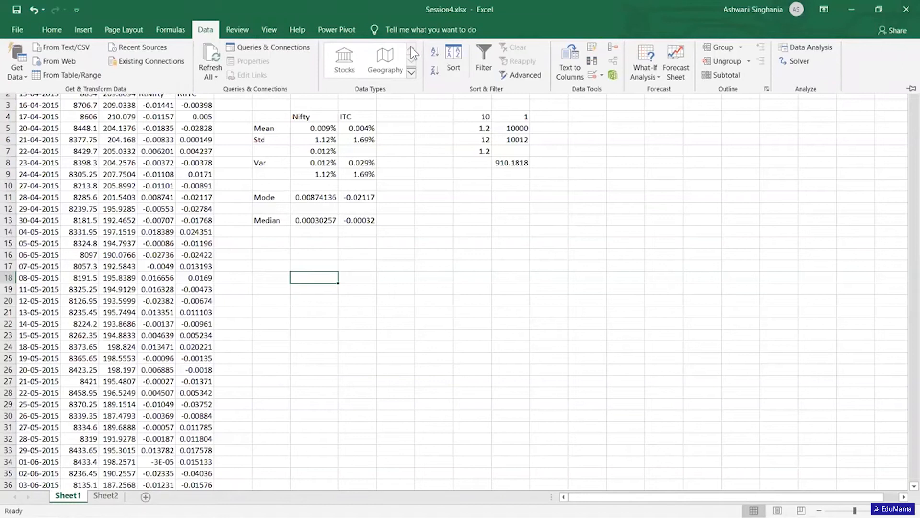
{"action": "left_click", "coordinate": [816, 46]}
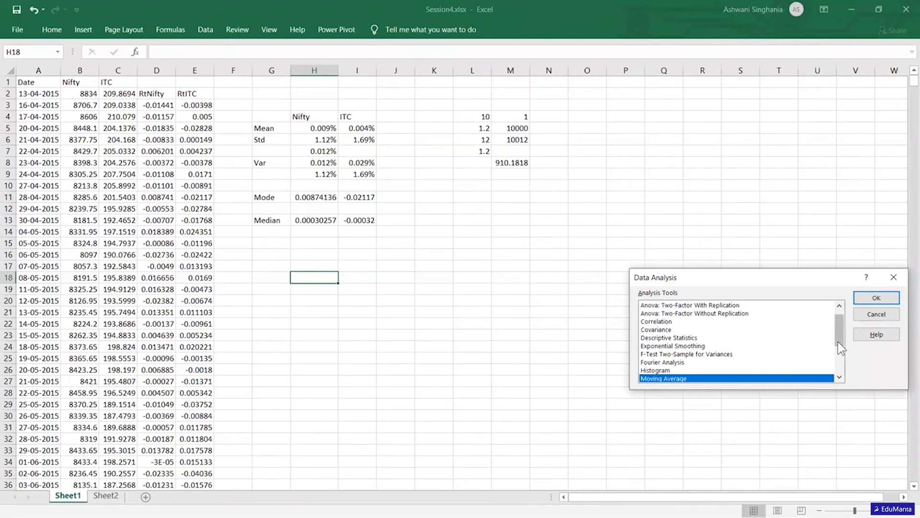
{"action": "scroll", "coordinate": [837, 341], "scroll_direction": "up", "scroll_amount": 1}
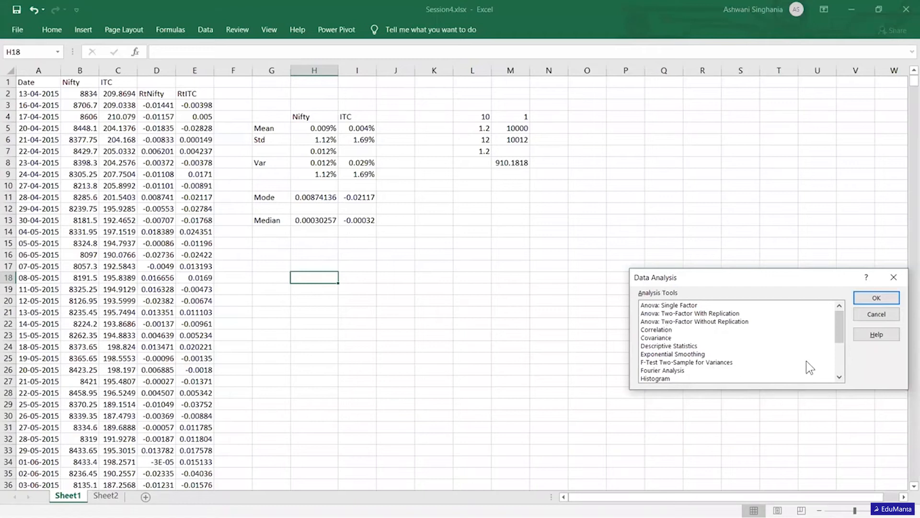
{"action": "mouse_move", "coordinate": [840, 328]}
{"action": "left_mouse_down"}
{"action": "mouse_move", "coordinate": [839, 360]}
{"action": "mouse_move", "coordinate": [839, 324]}
{"action": "left_mouse_up"}
{"action": "left_click_drag", "start_coordinate": [839, 332], "coordinate": [838, 354]}
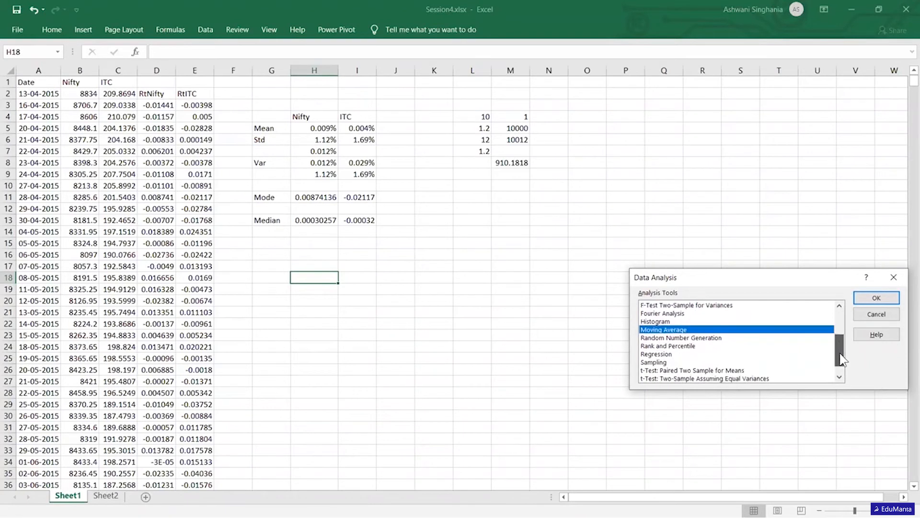
{"action": "left_click", "coordinate": [656, 354]}
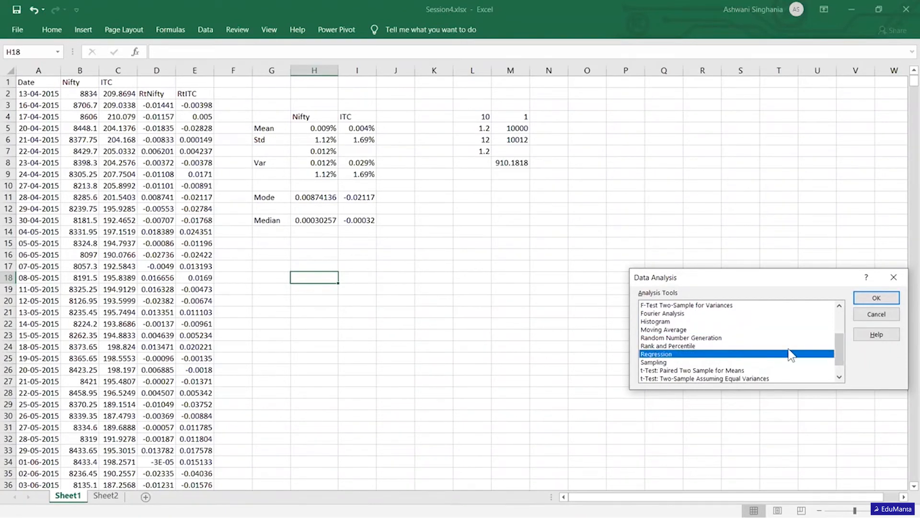
{"action": "left_click_drag", "start_coordinate": [838, 345], "coordinate": [835, 317]}
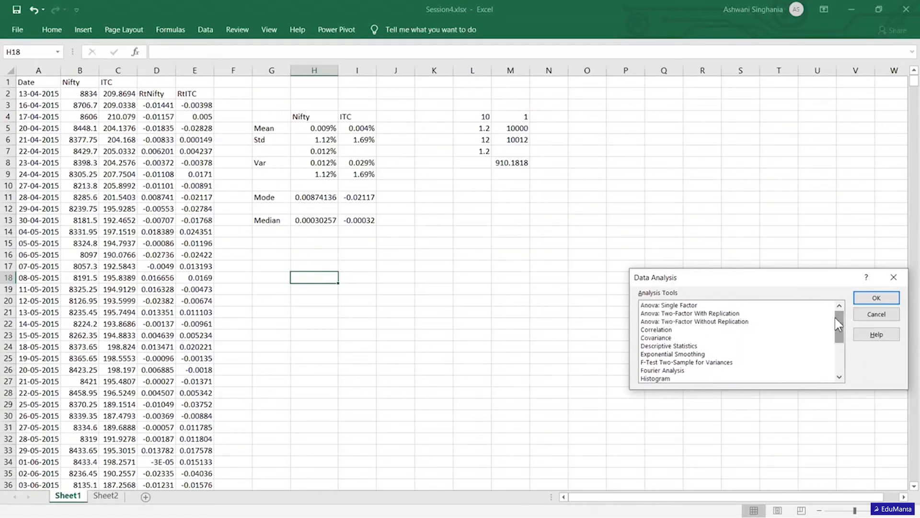
{"action": "left_click", "coordinate": [690, 346]}
{"action": "left_click", "coordinate": [876, 298]}
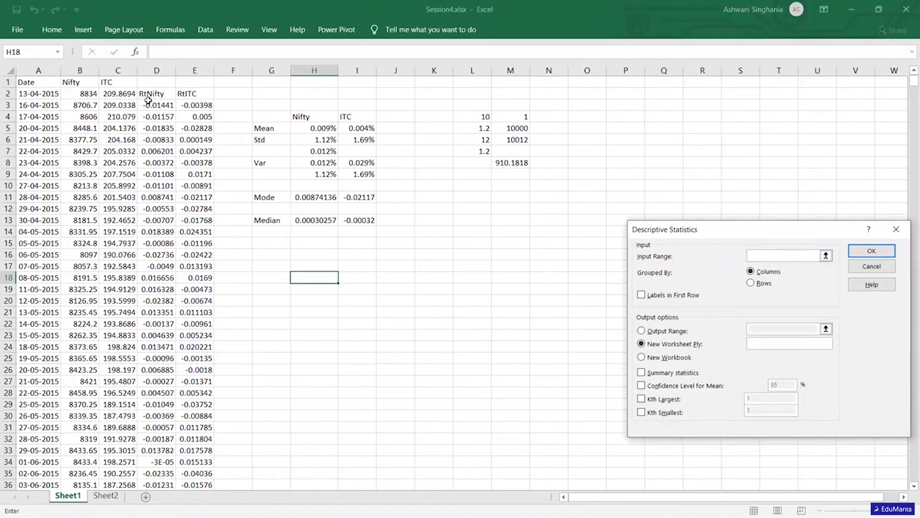
{"action": "left_click", "coordinate": [871, 266]}
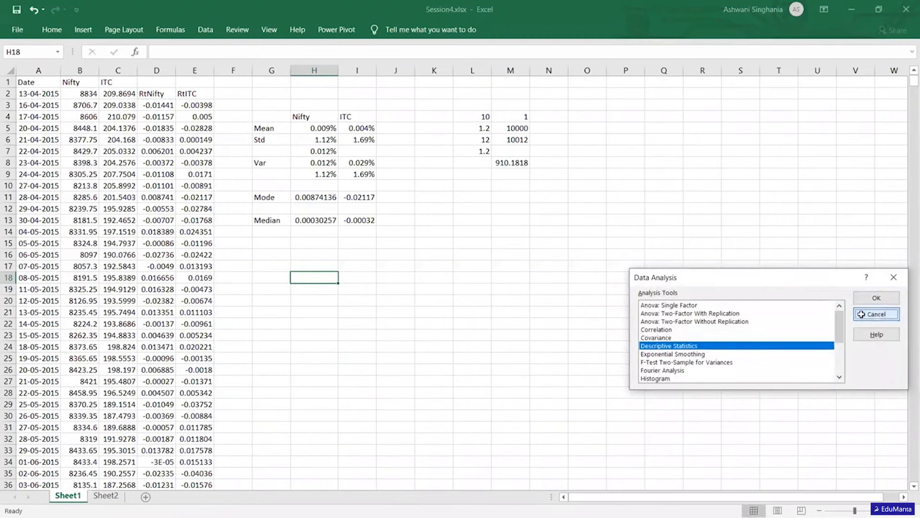
{"action": "left_click", "coordinate": [871, 314]}
- Move the RtNifty and RtITC headings from D2:E2 up to D1:E1, in line with the other column headings
{"action": "left_click", "coordinate": [159, 93]}
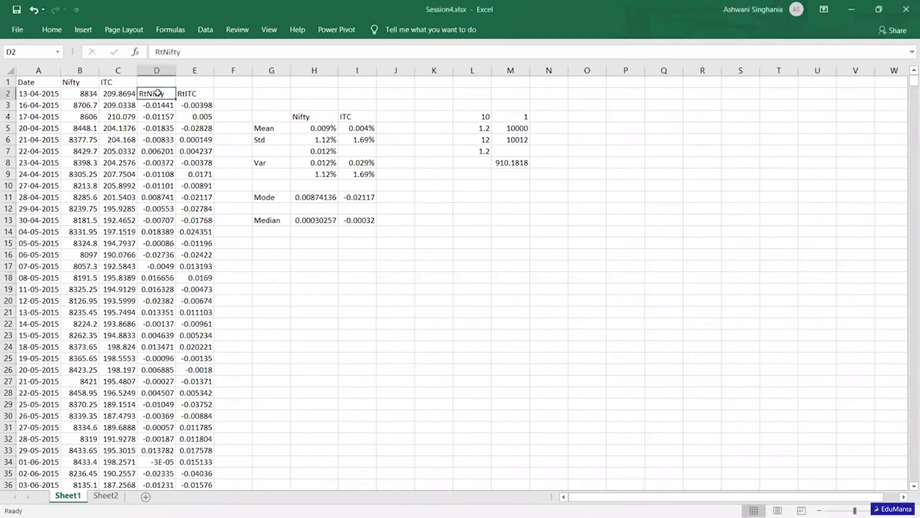
{"action": "key", "text": "shift+Right"}
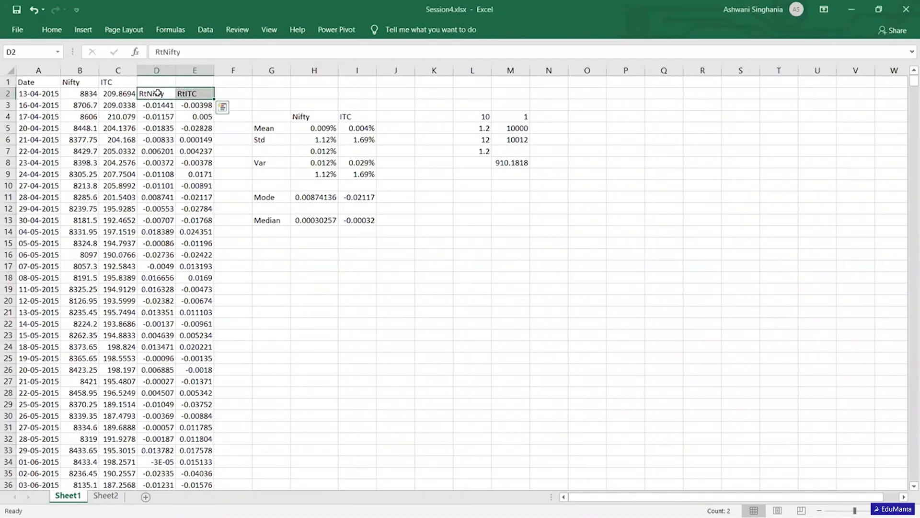
{"action": "key", "text": "ctrl+x"}
{"action": "left_click", "coordinate": [156, 82]}
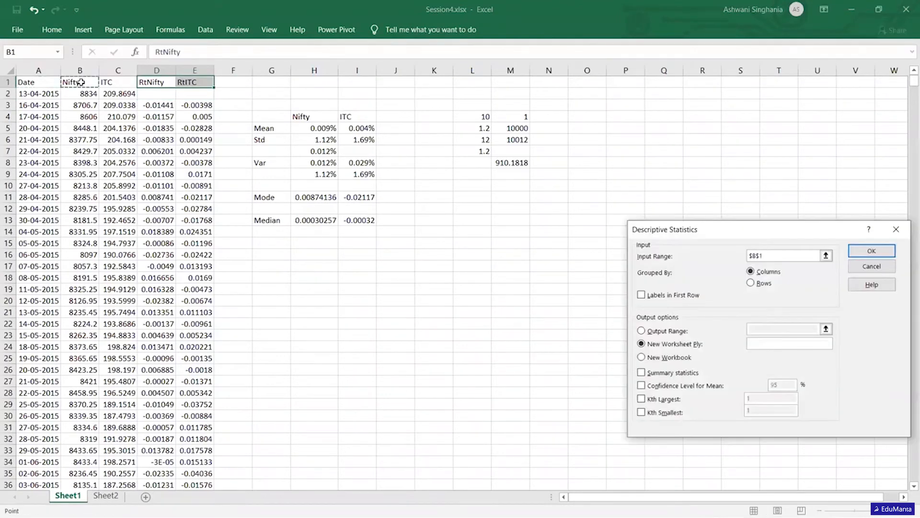
- Run Descriptive Statistics on $B$1:$E$1225 with labels in the first row and summary statistics, output to a new worksheet
{"action": "key", "text": "shift+Right"}
{"action": "key", "text": "shift+Right"}
{"action": "key", "text": "shift+Right"}
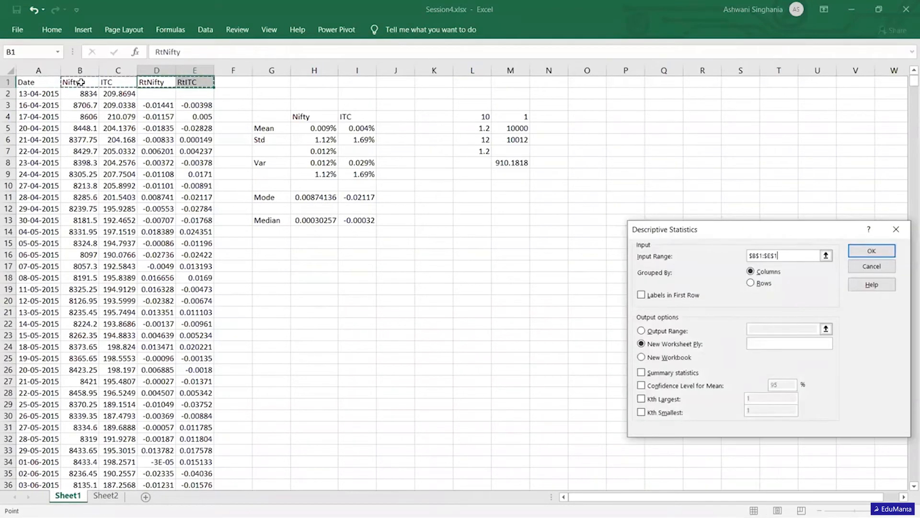
{"action": "key", "text": "ctrl+shift+Down"}
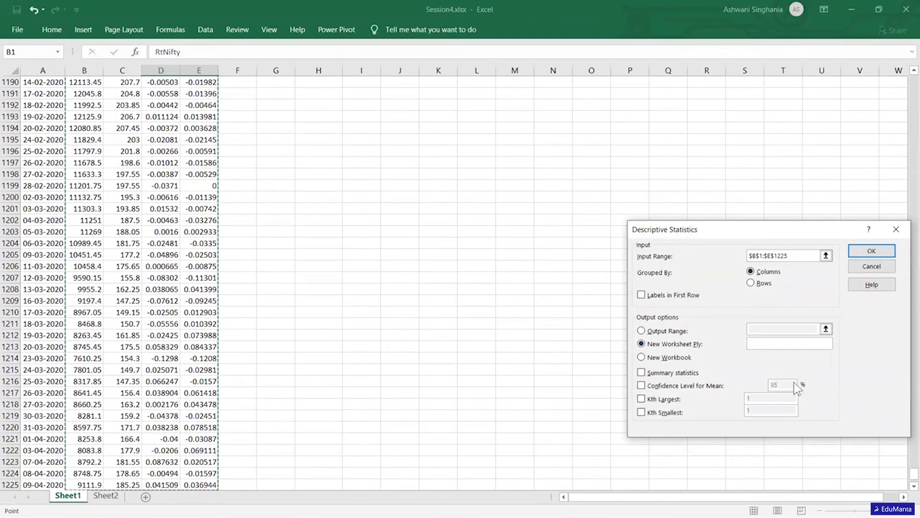
{"action": "left_click", "coordinate": [641, 373]}
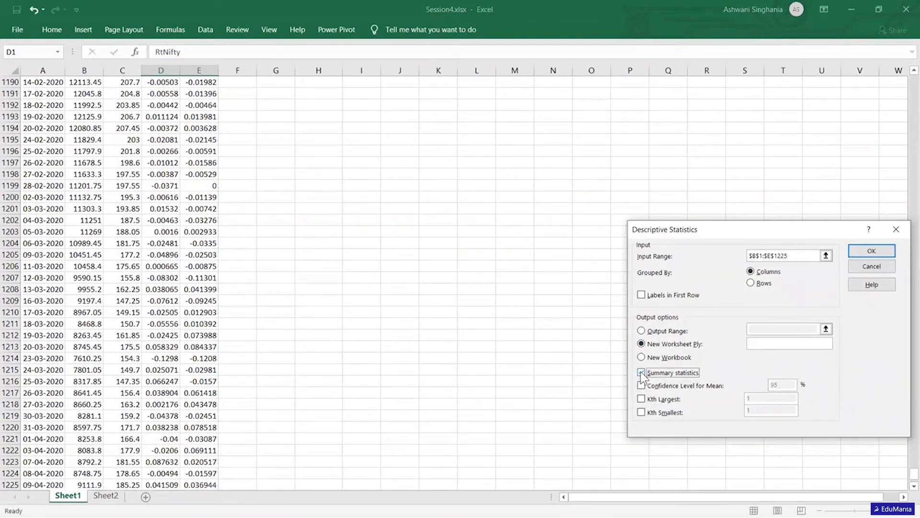
{"action": "left_click", "coordinate": [640, 295]}
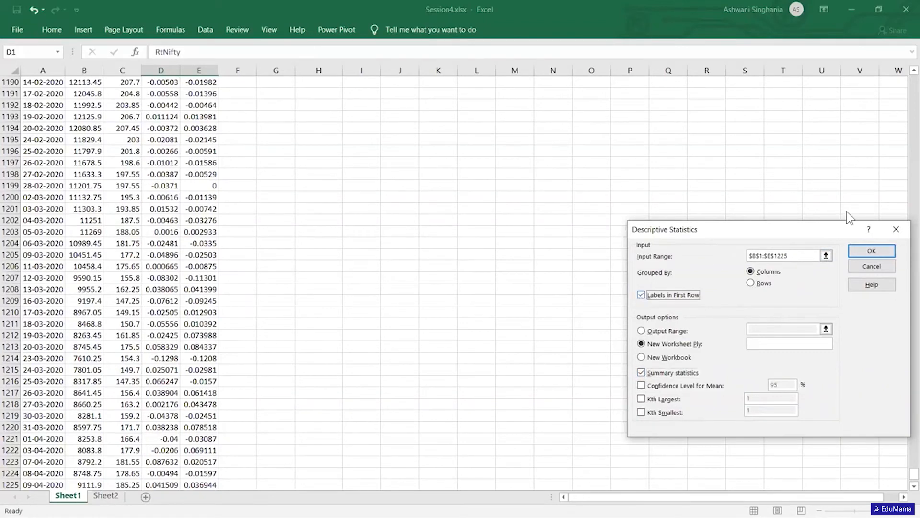
{"action": "left_click", "coordinate": [872, 246]}
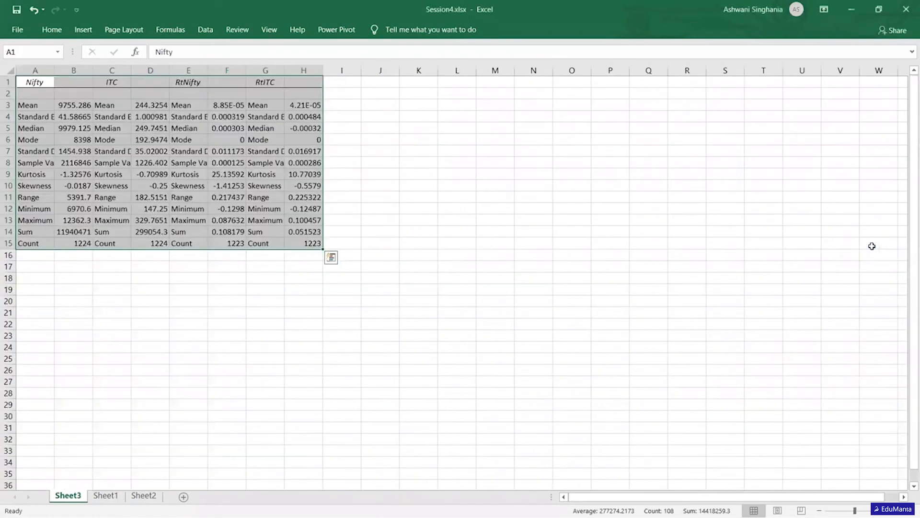
- Autofit the label columns A, C, E and G of the new statistics sheet so the names fit
{"action": "left_click", "coordinate": [416, 253]}
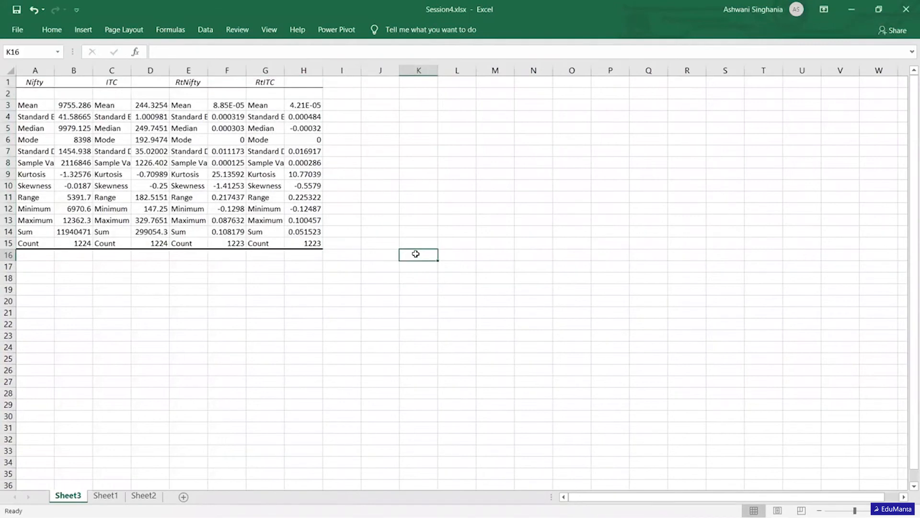
{"action": "double_click", "coordinate": [54, 70]}
{"action": "double_click", "coordinate": [164, 70]}
{"action": "double_click", "coordinate": [274, 70]}
{"action": "double_click", "coordinate": [384, 70]}
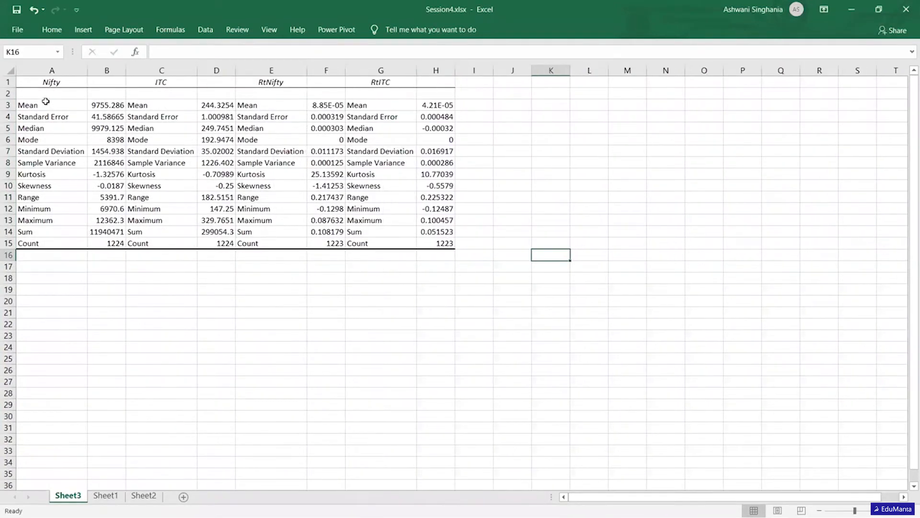
- Examine the Nifty and ITC price statistics in columns A to D and the RtNifty and RtITC headings beside them
{"action": "left_click", "coordinate": [46, 69]}
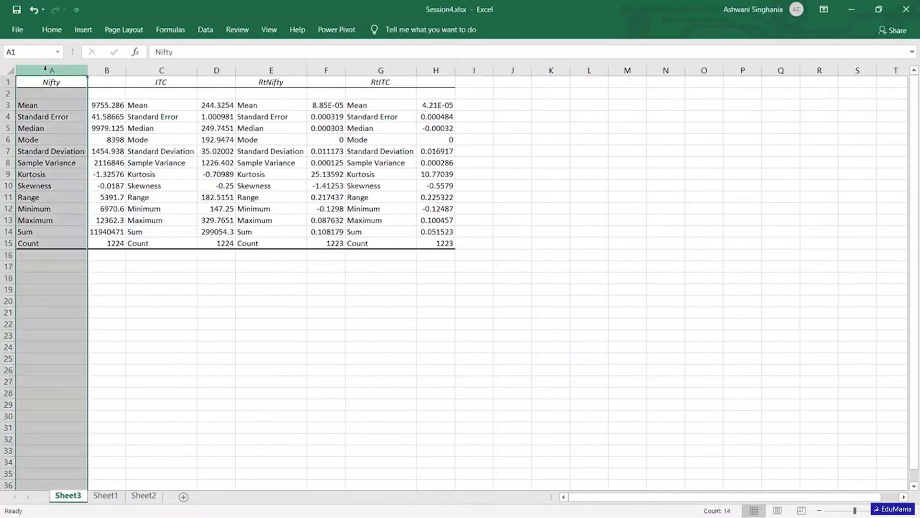
{"action": "key", "text": "shift+Right"}
{"action": "key", "text": "shift+Right"}
{"action": "key", "text": "shift+Right"}
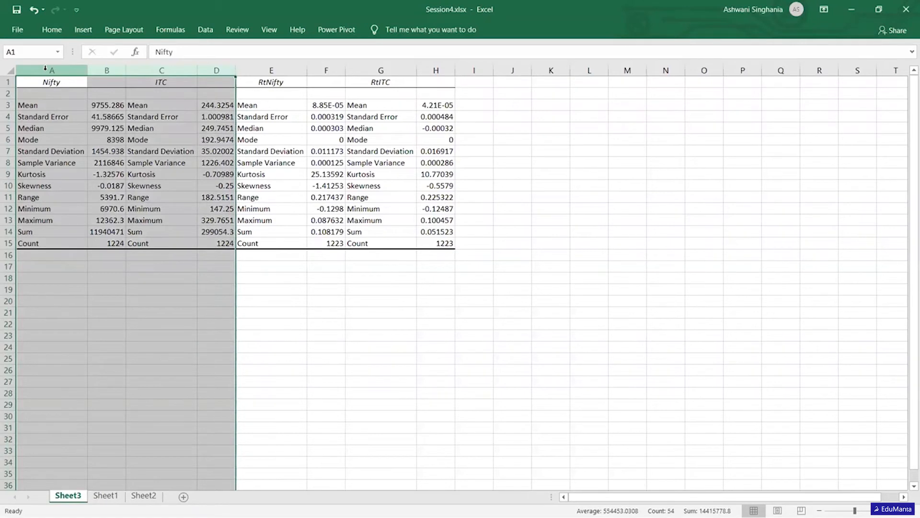
{"action": "key", "text": "Right"}
{"action": "key", "text": "Right"}
{"action": "key", "text": "Right"}
{"action": "key", "text": "Right"}
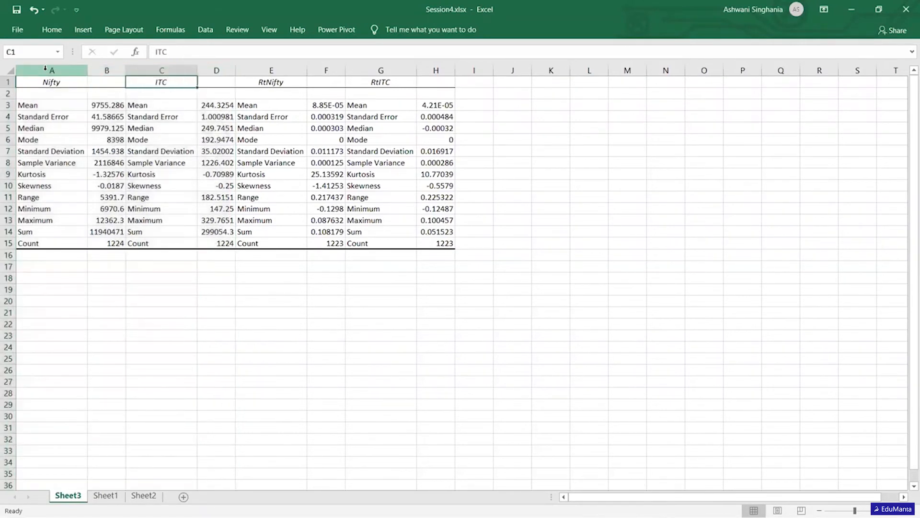
{"action": "key", "text": "shift+Right"}
{"action": "key", "text": "shift+Right"}
{"action": "key", "text": "shift+Right"}
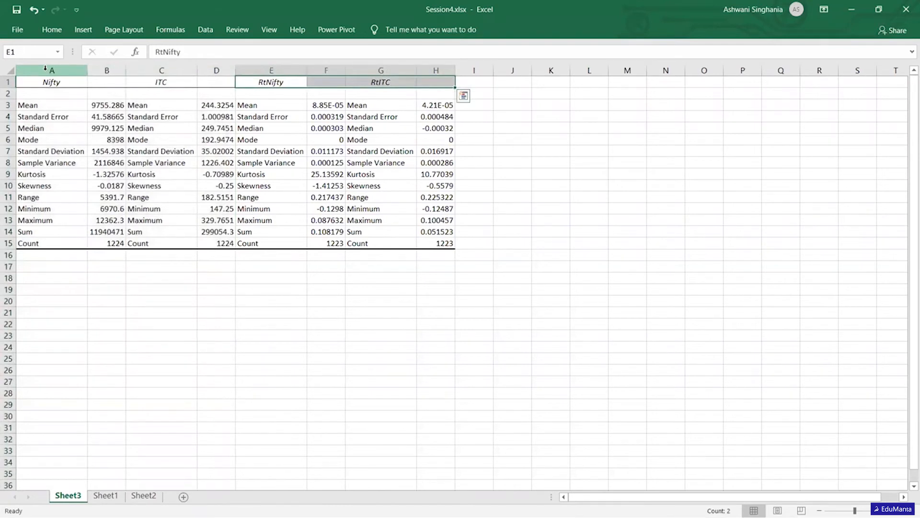
- Check the full-precision means of RtNifty in F3 and RtITC in H3, plus the RtNifty standard error
{"action": "key", "text": "Left"}
{"action": "key", "text": "Left"}
{"action": "key", "text": "Left"}
{"action": "key", "text": "Left"}
{"action": "key", "text": "Down"}
{"action": "key", "text": "Right"}
{"action": "key", "text": "Right"}
{"action": "key", "text": "Right"}
{"action": "key", "text": "Right"}
{"action": "key", "text": "Down"}
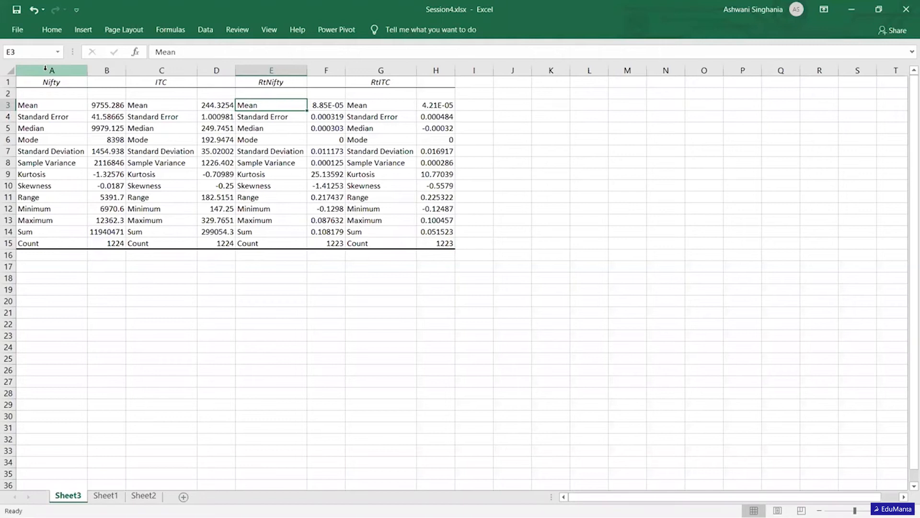
{"action": "key", "text": "Right"}
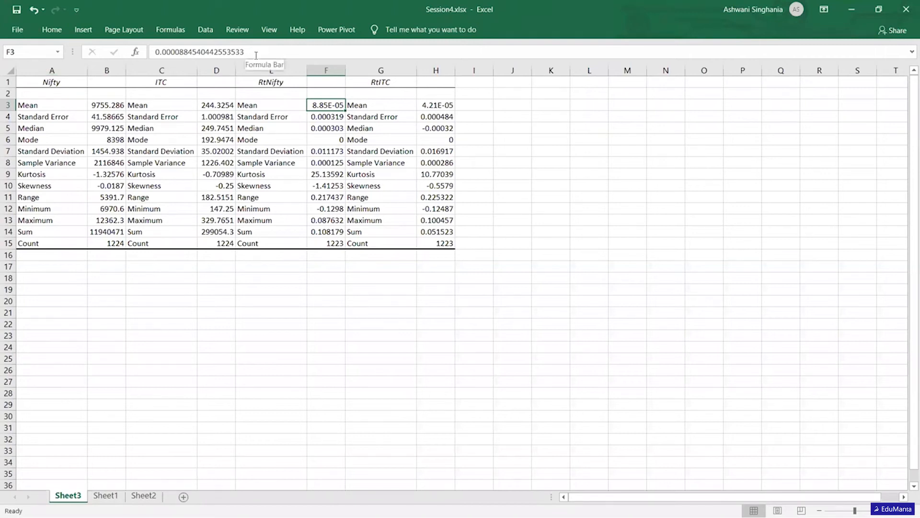
{"action": "left_click_drag", "start_coordinate": [155, 52], "coordinate": [246, 52]}
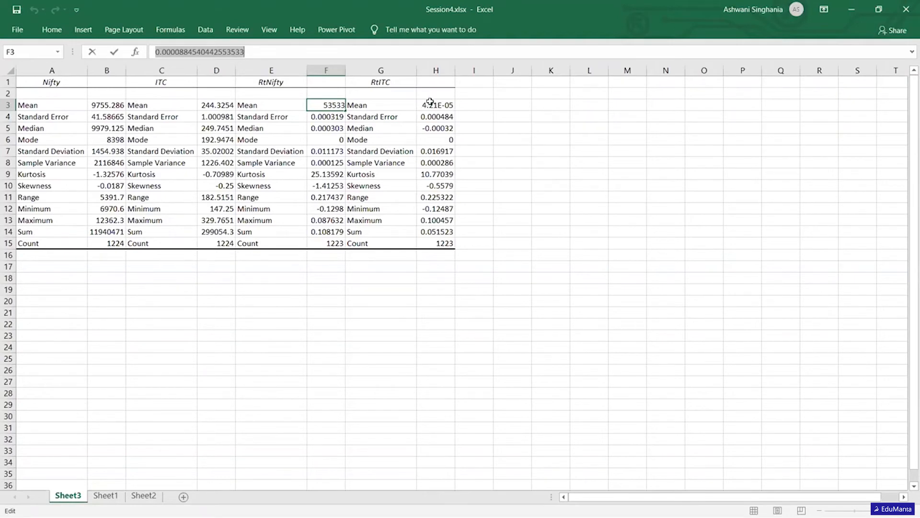
{"action": "left_click", "coordinate": [430, 101]}
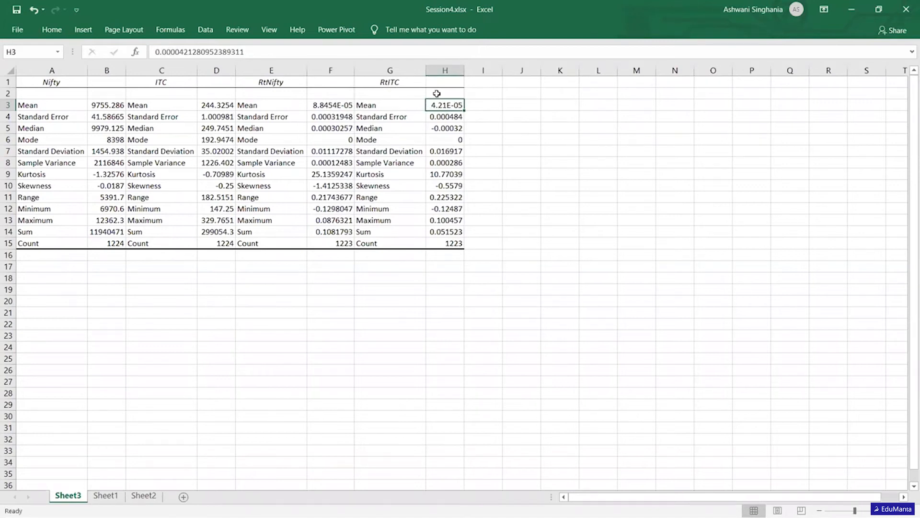
{"action": "left_click", "coordinate": [334, 116]}
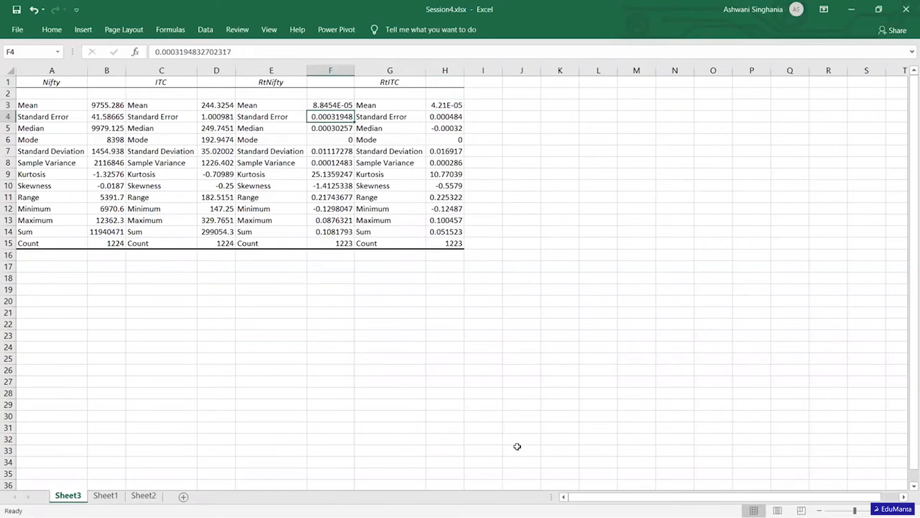
- Review the RtNifty statistics from Median down to Skewness on Sheet3
{"action": "key", "text": "alt+Tab"}
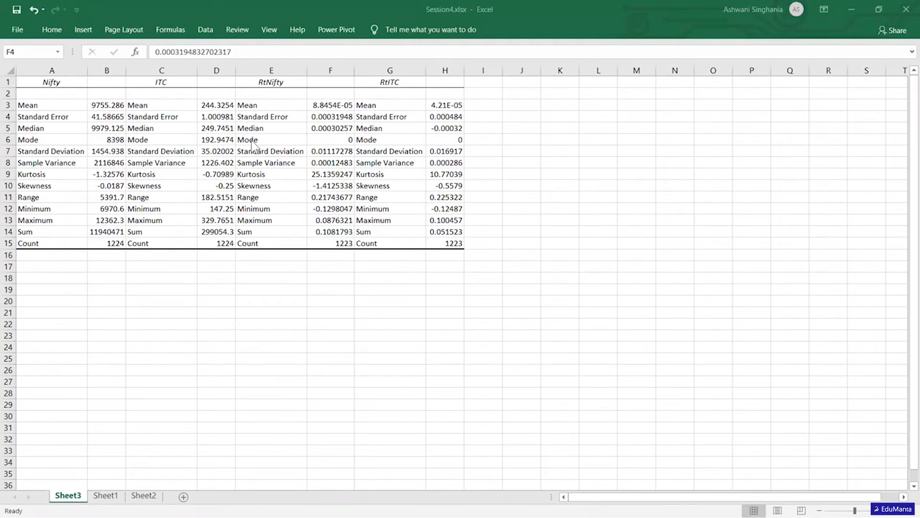
{"action": "left_click", "coordinate": [264, 131]}
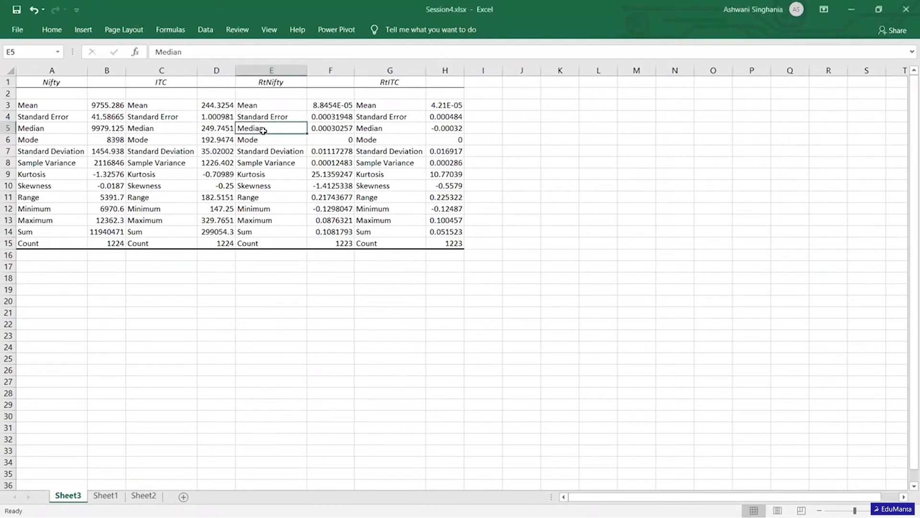
{"action": "left_click", "coordinate": [263, 139]}
{"action": "left_click", "coordinate": [264, 149]}
{"action": "left_click", "coordinate": [263, 162]}
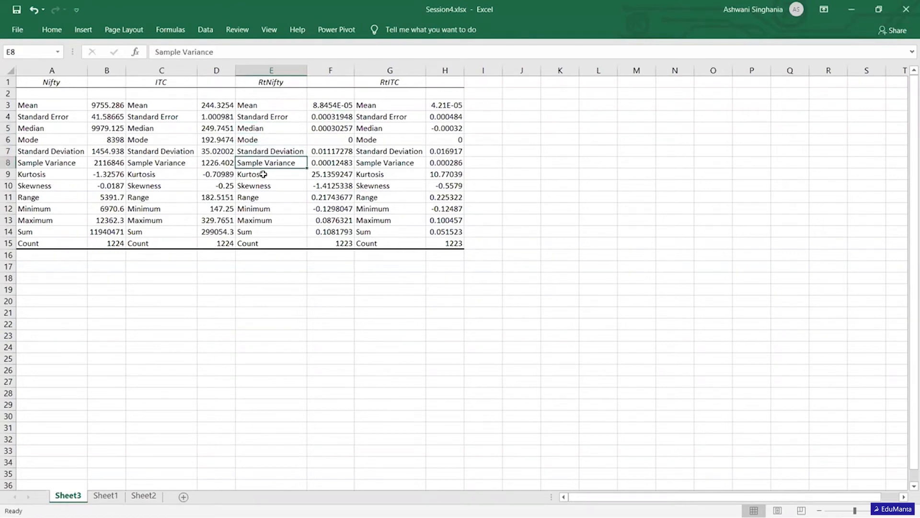
{"action": "left_click", "coordinate": [263, 174]}
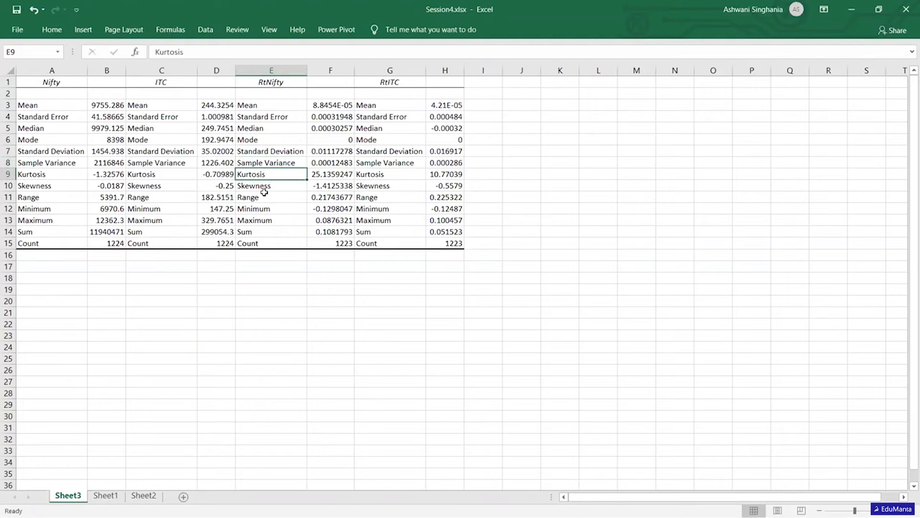
{"action": "left_click", "coordinate": [289, 184]}
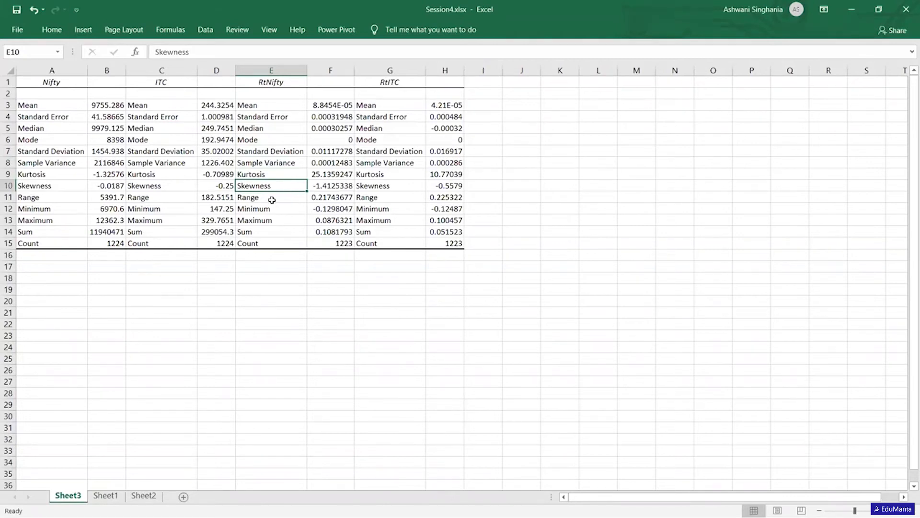
- Review the Range, Minimum and Maximum rows of the RtNifty statistics
{"action": "left_click", "coordinate": [272, 199]}
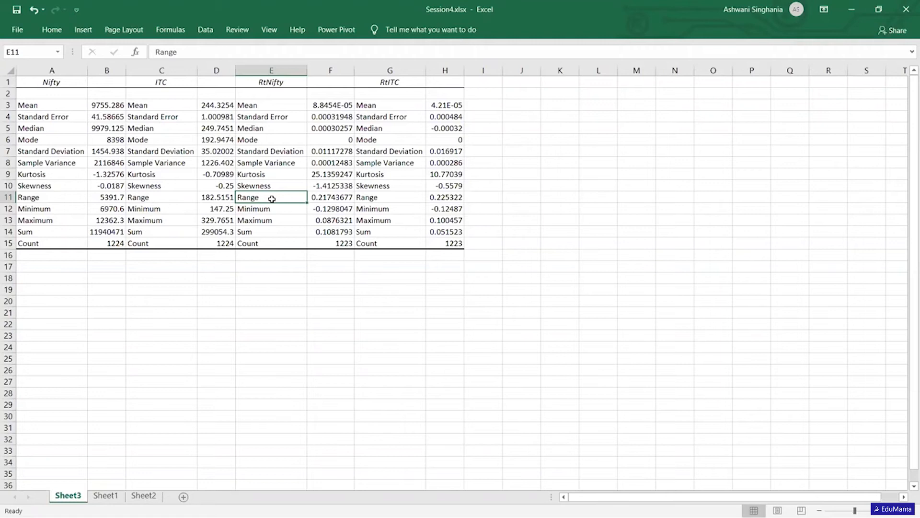
{"action": "key", "text": "Down"}
{"action": "key", "text": "Down"}
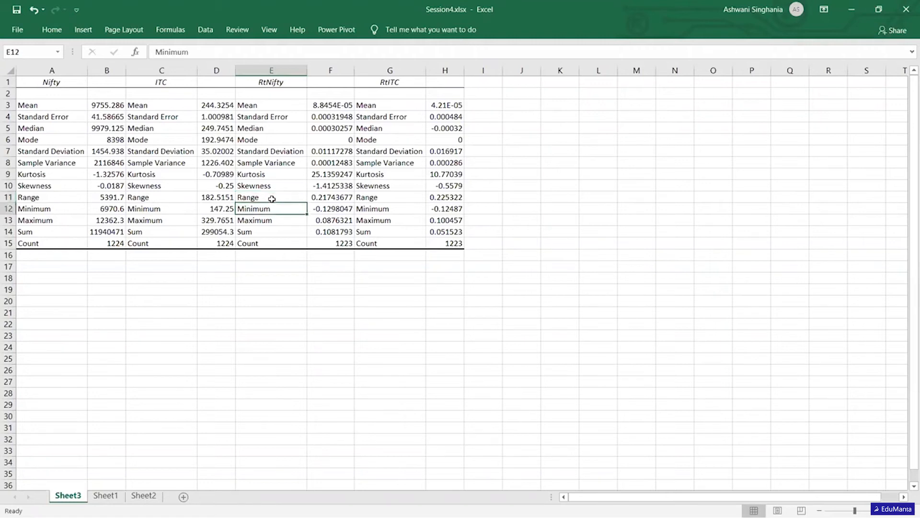
{"action": "key", "text": "Down"}
{"action": "key", "text": "Down"}
{"action": "key", "text": "Up"}
{"action": "key", "text": "Up"}
{"action": "key", "text": "Up"}
{"action": "key", "text": "Up"}
{"action": "key", "text": "Up"}
{"action": "key", "text": "Up"}
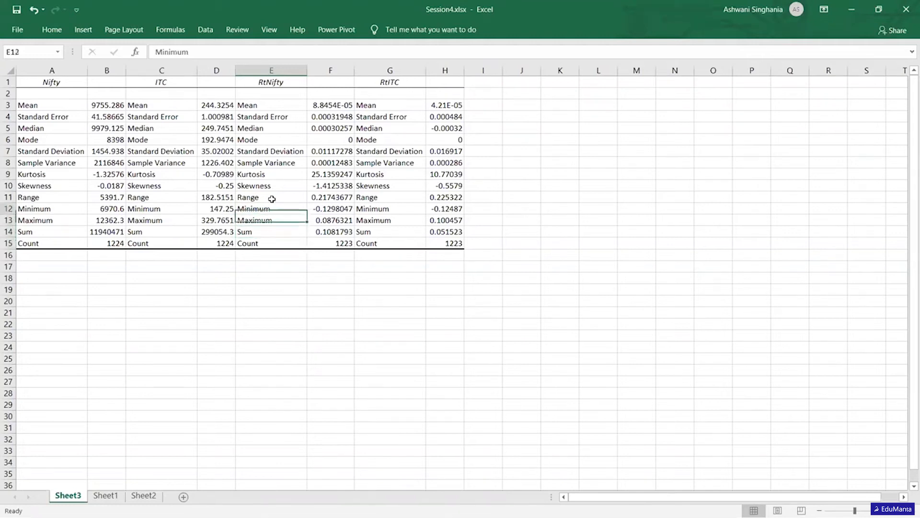
{"action": "key", "text": "Down"}
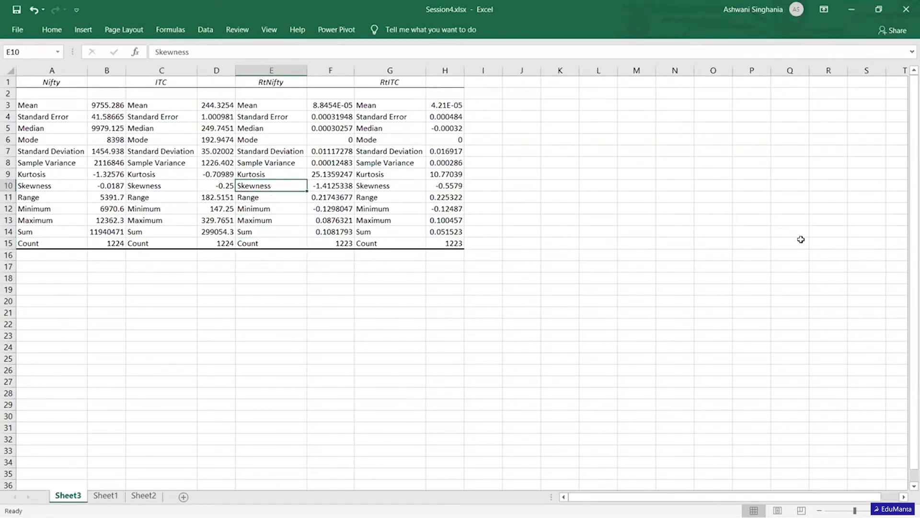
- Switch to the web browser showing the Yahoo Finance historical prices page for ITC.NS
{"action": "key", "text": "alt+Tab"}
{"action": "key", "text": "Tab"}
{"action": "key", "text": "Tab"}
{"action": "key", "text": "Tab"}
{"action": "left_click", "coordinate": [850, 8]}
{"action": "left_click", "coordinate": [851, 8]}
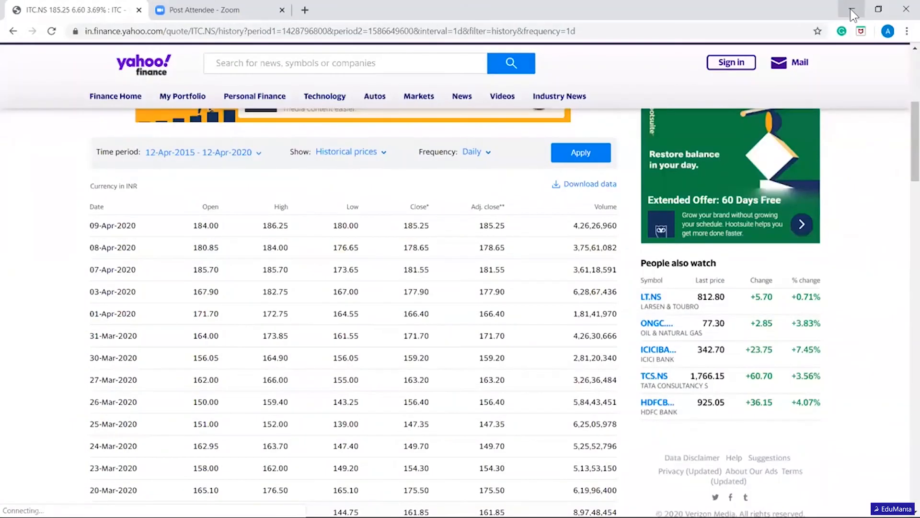
- Switch to Microsoft Whiteboard and draw a black bell-shaped curve with long flat tails above a horizontal baseline
{"action": "left_click", "coordinate": [851, 9]}
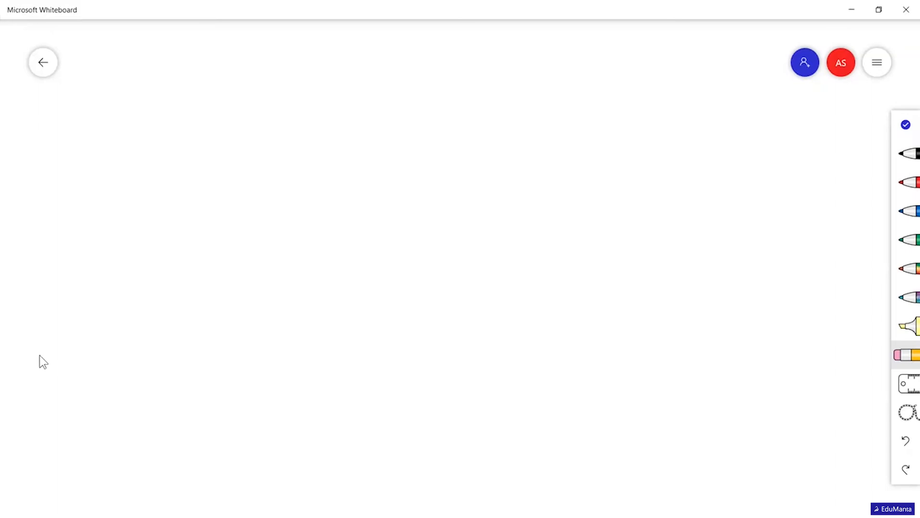
{"action": "left_click", "coordinate": [901, 159]}
{"action": "left_click_drag", "start_coordinate": [21, 356], "coordinate": [376, 352]}
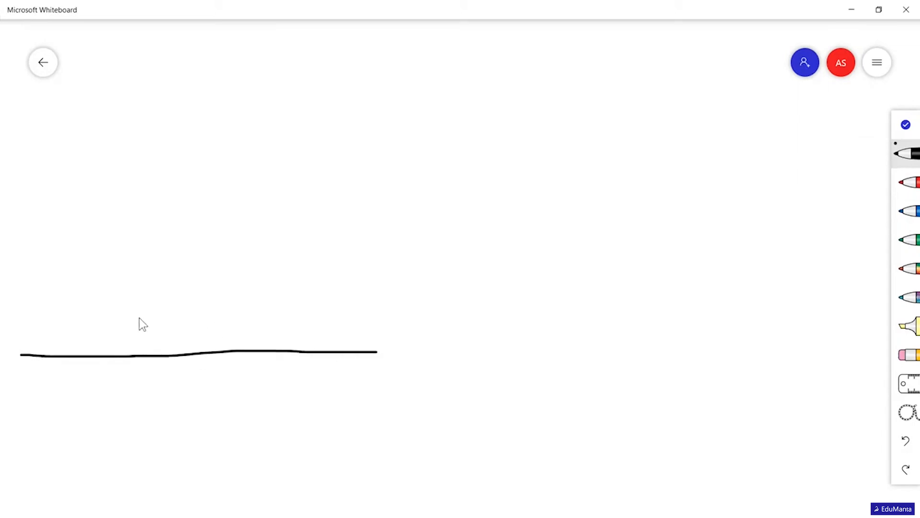
{"action": "left_click_drag", "start_coordinate": [21, 340], "coordinate": [45, 339]}
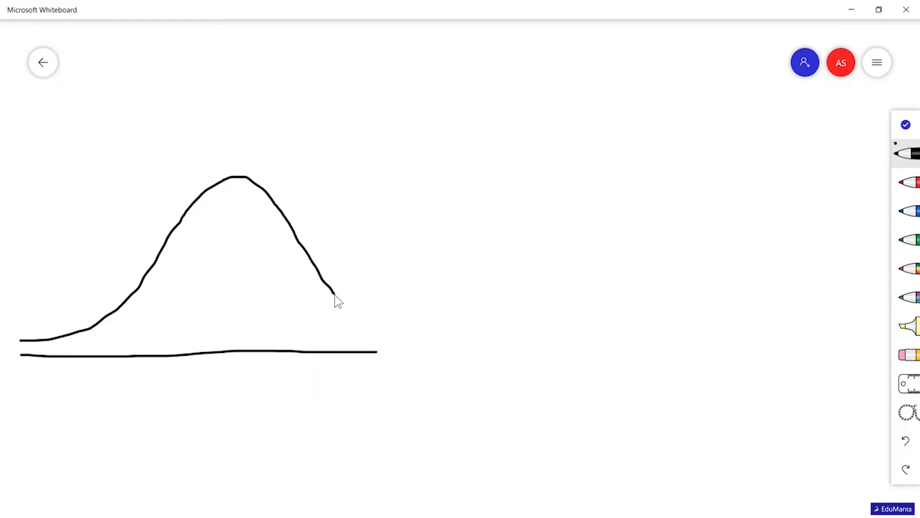
{"action": "left_click_drag", "start_coordinate": [385, 327], "coordinate": [443, 330]}
{"action": "left_click_drag", "start_coordinate": [367, 349], "coordinate": [454, 348]}
- Draw a vertical axis beside the bell curve, labelled F, and label the horizontal axis Data
{"action": "left_click_drag", "start_coordinate": [33, 100], "coordinate": [32, 163]}
{"action": "left_click_drag", "start_coordinate": [33, 292], "coordinate": [34, 349]}
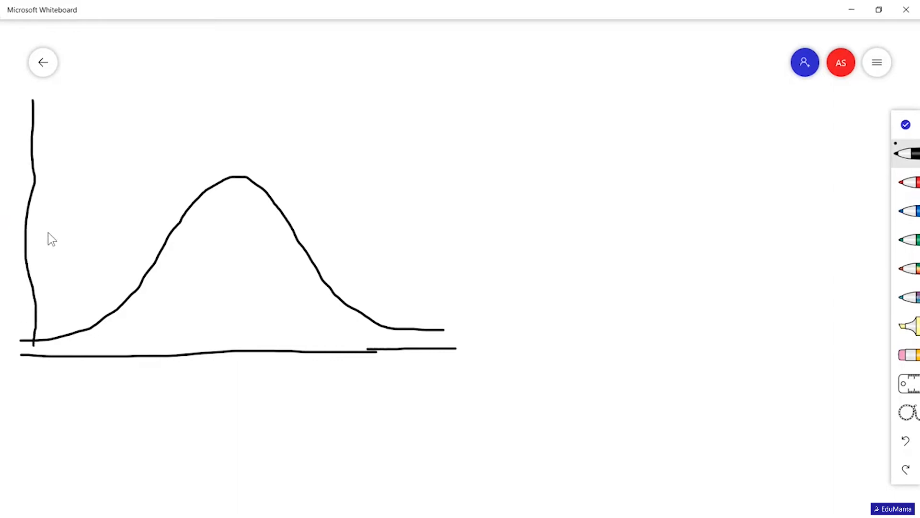
{"action": "mouse_move", "coordinate": [16, 103]}
{"action": "left_mouse_down"}
{"action": "mouse_move", "coordinate": [16, 128]}
{"action": "mouse_move", "coordinate": [31, 100]}
{"action": "mouse_move", "coordinate": [28, 115]}
{"action": "left_mouse_up"}
{"action": "mouse_move", "coordinate": [449, 355]}
{"action": "left_mouse_down"}
{"action": "mouse_move", "coordinate": [448, 369]}
{"action": "mouse_move", "coordinate": [511, 365]}
{"action": "left_mouse_up"}
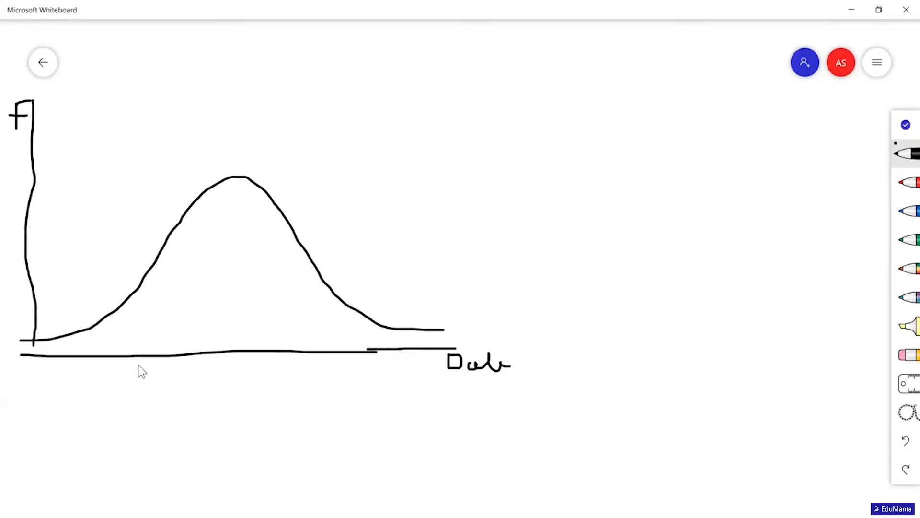
- Mark 10% at the bell curve's centre, with arrows on the axis to one standard deviation (1σ) on either side
{"action": "left_click_drag", "start_coordinate": [224, 362], "coordinate": [220, 340]}
{"action": "left_click_drag", "start_coordinate": [226, 376], "coordinate": [245, 398]}
{"action": "left_click", "coordinate": [245, 370]}
{"action": "mouse_move", "coordinate": [222, 346]}
{"action": "left_mouse_down"}
{"action": "mouse_move", "coordinate": [176, 344]}
{"action": "mouse_move", "coordinate": [174, 354]}
{"action": "left_mouse_up"}
{"action": "mouse_move", "coordinate": [225, 341]}
{"action": "left_mouse_down"}
{"action": "mouse_move", "coordinate": [281, 343]}
{"action": "mouse_move", "coordinate": [288, 386]}
{"action": "mouse_move", "coordinate": [302, 385]}
{"action": "left_mouse_up"}
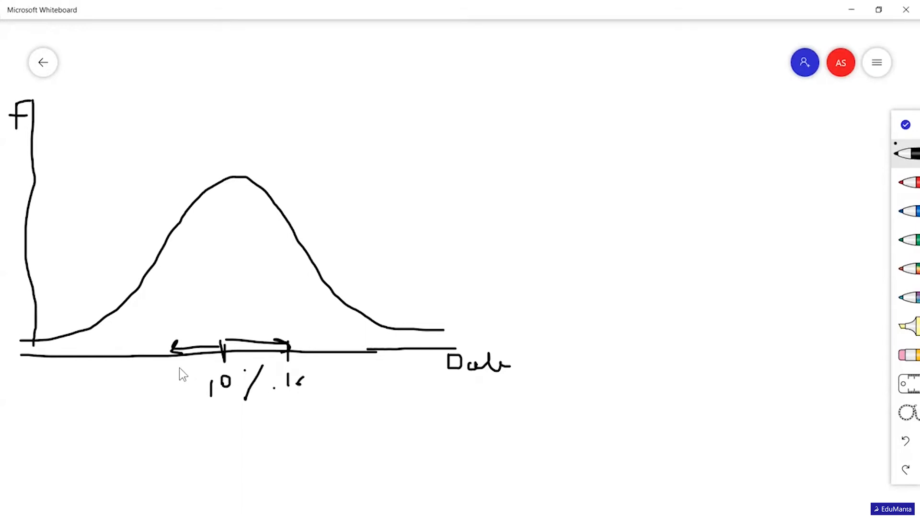
{"action": "left_click_drag", "start_coordinate": [137, 385], "coordinate": [143, 385]}
- Draw a left-skewed curve on its own baseline to the right of the bell curve and circle its long left tail
{"action": "left_click_drag", "start_coordinate": [563, 351], "coordinate": [863, 343]}
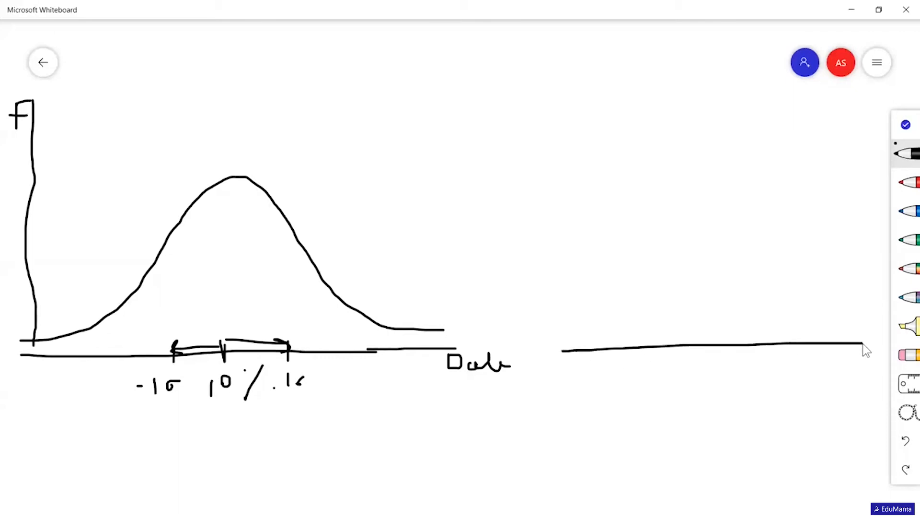
{"action": "mouse_move", "coordinate": [562, 339]}
{"action": "left_mouse_down"}
{"action": "mouse_move", "coordinate": [626, 334]}
{"action": "mouse_move", "coordinate": [700, 303]}
{"action": "mouse_move", "coordinate": [761, 207]}
{"action": "left_mouse_up"}
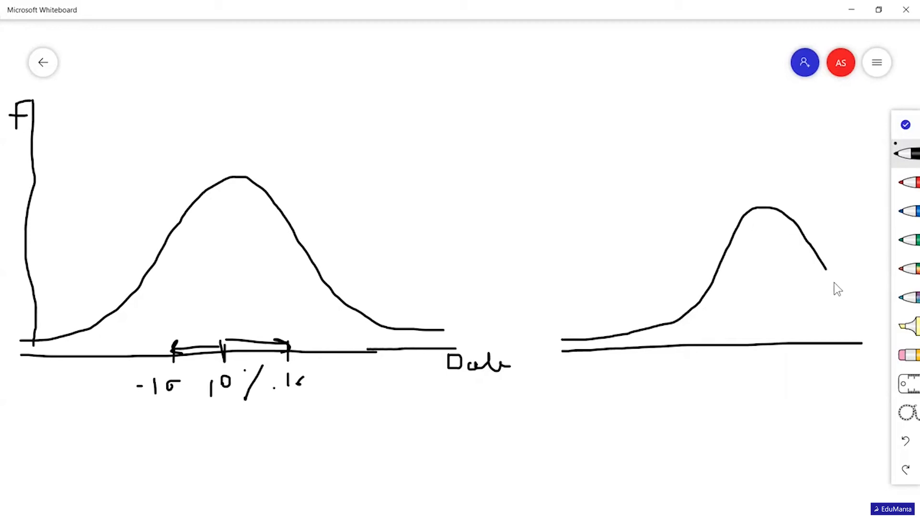
{"action": "left_click_drag", "start_coordinate": [569, 305], "coordinate": [556, 367]}
{"action": "mouse_move", "coordinate": [657, 370]}
{"action": "left_mouse_down"}
{"action": "mouse_move", "coordinate": [667, 316]}
{"action": "mouse_move", "coordinate": [595, 290]}
{"action": "mouse_move", "coordinate": [553, 323]}
{"action": "left_mouse_up"}
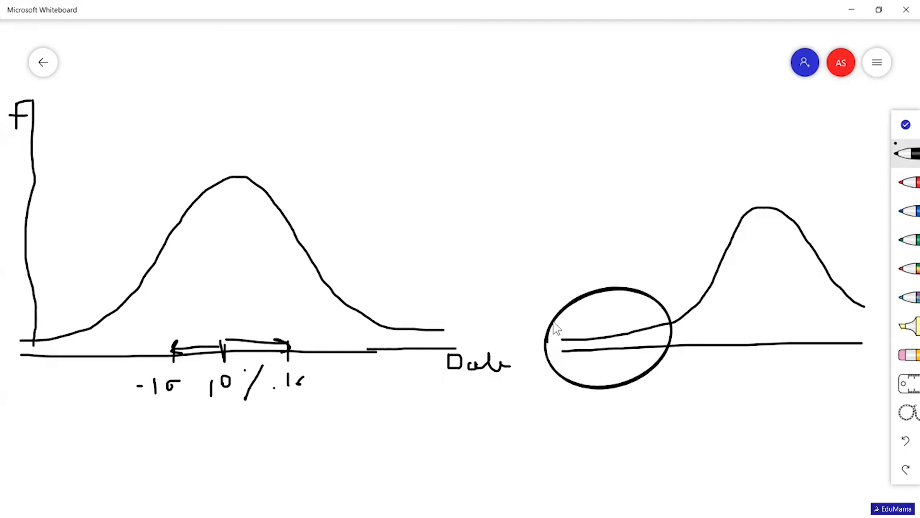
- Label the left-skewed curve with 10% below its peak and -50 below its left tail
{"action": "left_click_drag", "start_coordinate": [757, 371], "coordinate": [758, 368]}
{"action": "left_click", "coordinate": [780, 368]}
{"action": "mouse_move", "coordinate": [547, 379]}
{"action": "left_mouse_down"}
{"action": "mouse_move", "coordinate": [567, 378]}
{"action": "mouse_move", "coordinate": [565, 386]}
{"action": "left_mouse_up"}
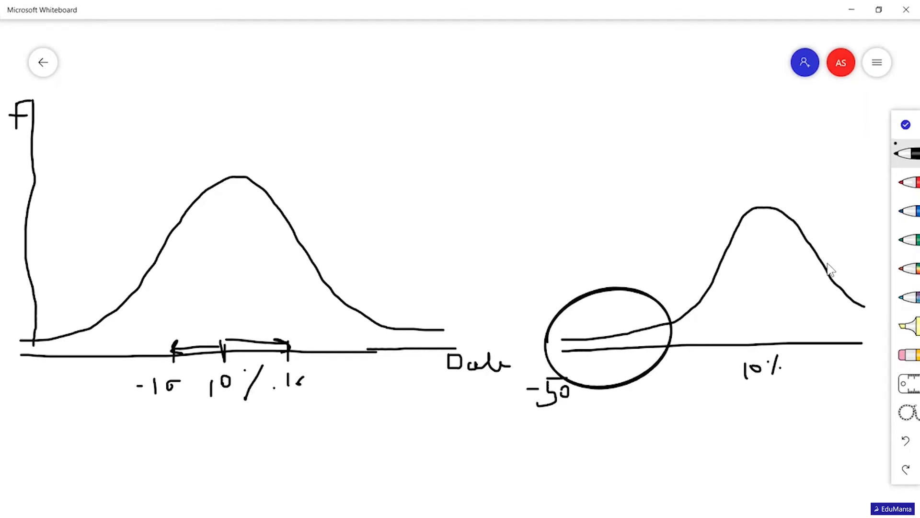
- Draw a right-skewed curve on its own baseline above the left-skewed one, extending its long right tail
{"action": "left_click_drag", "start_coordinate": [365, 224], "coordinate": [727, 224]}
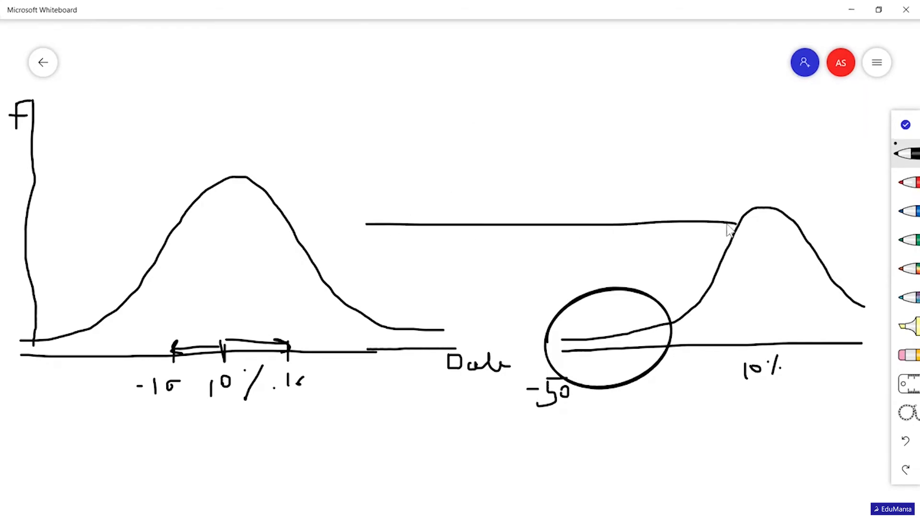
{"action": "mouse_move", "coordinate": [376, 207]}
{"action": "left_mouse_down"}
{"action": "mouse_move", "coordinate": [399, 205]}
{"action": "mouse_move", "coordinate": [479, 162]}
{"action": "mouse_move", "coordinate": [496, 108]}
{"action": "mouse_move", "coordinate": [555, 91]}
{"action": "left_mouse_up"}
{"action": "left_click_drag", "start_coordinate": [602, 141], "coordinate": [636, 169]}
{"action": "left_click_drag", "start_coordinate": [720, 197], "coordinate": [853, 207]}
{"action": "left_click_drag", "start_coordinate": [728, 224], "coordinate": [845, 220]}
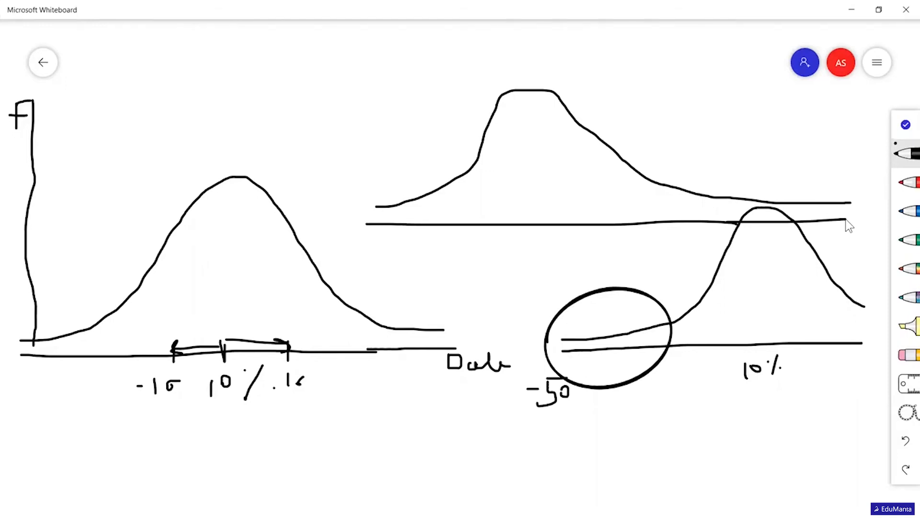
{"action": "left_click_drag", "start_coordinate": [736, 196], "coordinate": [852, 196]}
{"action": "left_click_drag", "start_coordinate": [784, 224], "coordinate": [797, 223]}
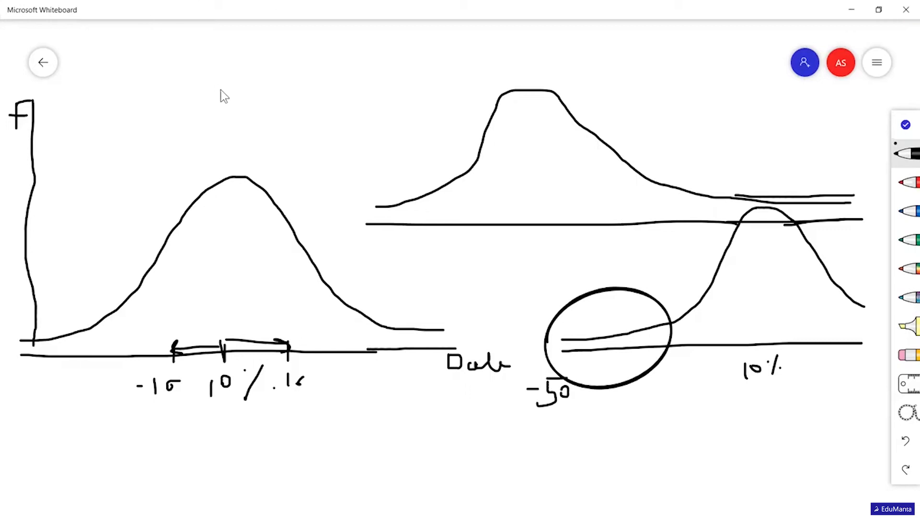
- Draw a tall, narrow-peaked curve on its own baseline above the bell curve
{"action": "left_click_drag", "start_coordinate": [72, 153], "coordinate": [400, 162]}
{"action": "mouse_move", "coordinate": [80, 143]}
{"action": "left_mouse_down"}
{"action": "mouse_move", "coordinate": [164, 147]}
{"action": "mouse_move", "coordinate": [244, 64]}
{"action": "left_mouse_up"}
{"action": "left_click_drag", "start_coordinate": [280, 134], "coordinate": [344, 139]}
- Draw a low, flat curve on its own baseline beside the tall one to contrast the kurtosis
{"action": "left_click_drag", "start_coordinate": [314, 95], "coordinate": [554, 88]}
{"action": "left_click_drag", "start_coordinate": [320, 79], "coordinate": [363, 79]}
{"action": "left_click_drag", "start_coordinate": [422, 60], "coordinate": [525, 77]}
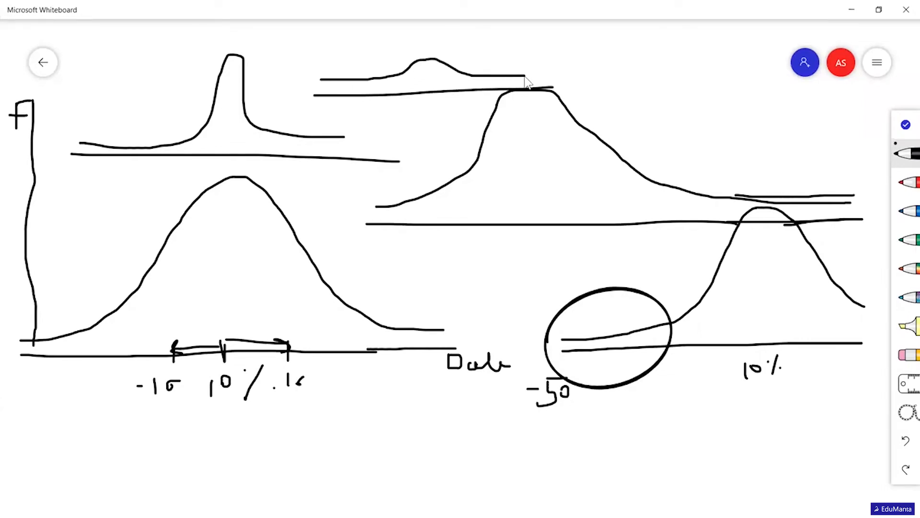
{"action": "mouse_move", "coordinate": [429, 67]}
{"action": "left_mouse_down"}
{"action": "mouse_move", "coordinate": [430, 89]}
{"action": "mouse_move", "coordinate": [431, 70]}
{"action": "left_mouse_up"}
{"action": "left_click_drag", "start_coordinate": [222, 146], "coordinate": [228, 67]}
- Close the whiteboard and switch back to the Session4.xlsx workbook in Excel
{"action": "left_click", "coordinate": [907, 7]}
{"action": "key", "text": "alt+Tab"}
{"action": "key", "text": "alt+Tab"}
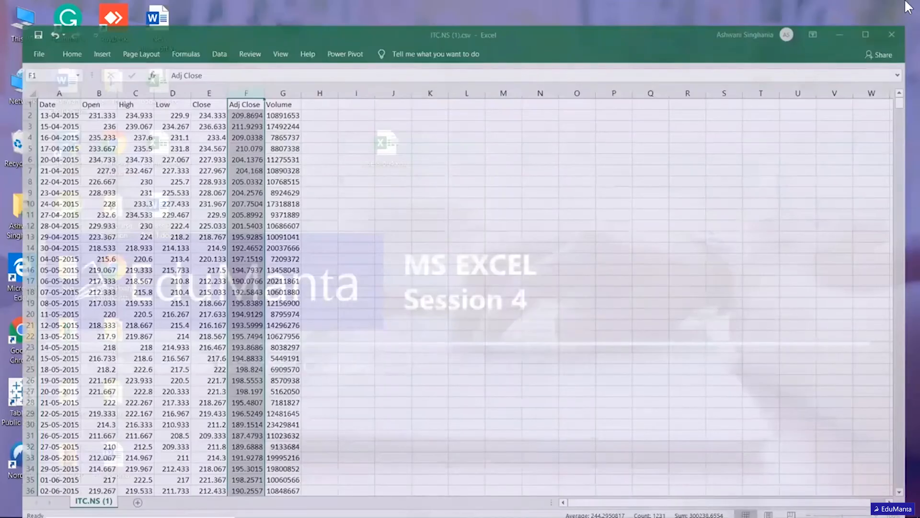
{"action": "key", "text": "alt+Tab"}
{"action": "key", "text": "alt+Tab"}
{"action": "key", "text": "alt+Tab"}
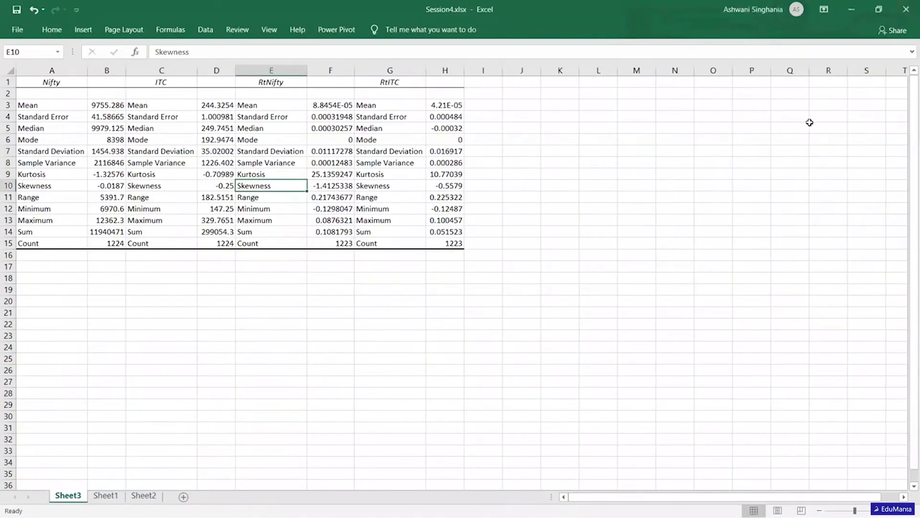
- On Sheet1, compute the kurtosis of the RtNifty returns in H15 with KURT over D3:D1225
{"action": "left_click", "coordinate": [111, 497]}
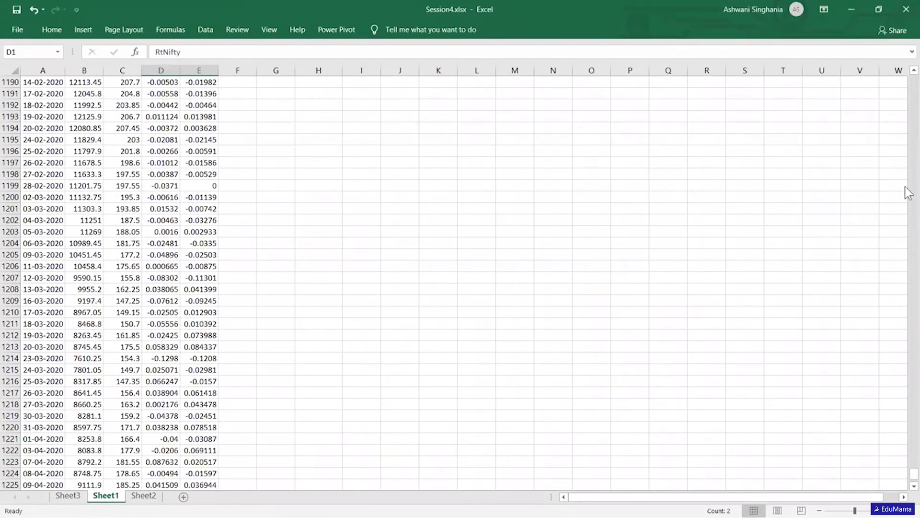
{"action": "key", "text": "ctrl+Up"}
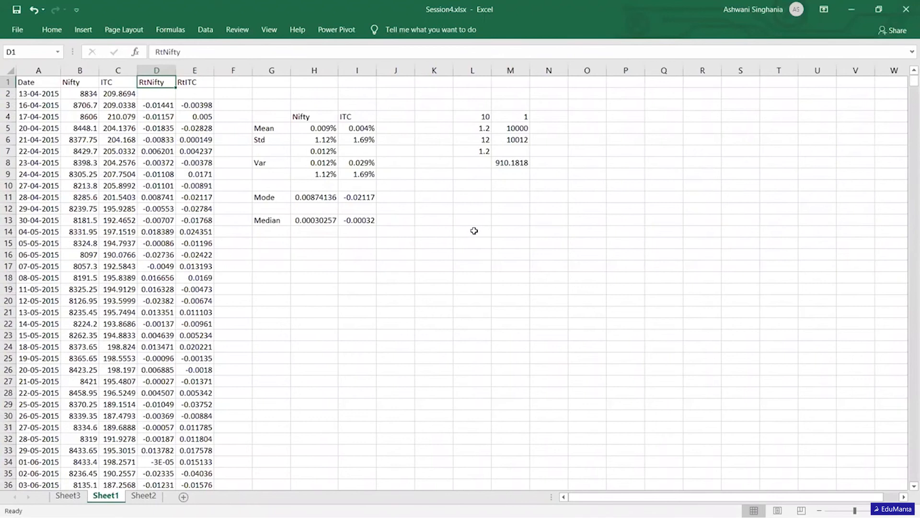
{"action": "left_click", "coordinate": [289, 245]}
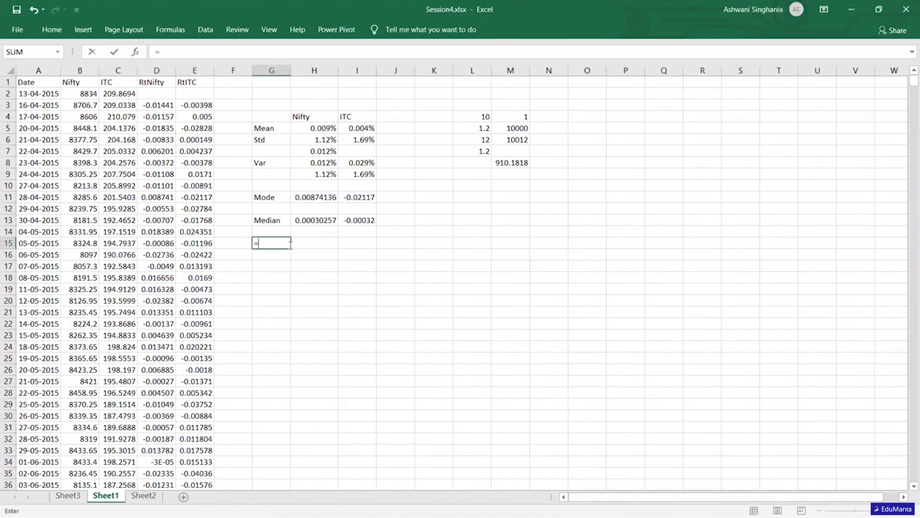
{"action": "left_click", "coordinate": [291, 245]}
{"action": "type", "text": "=kurt"}
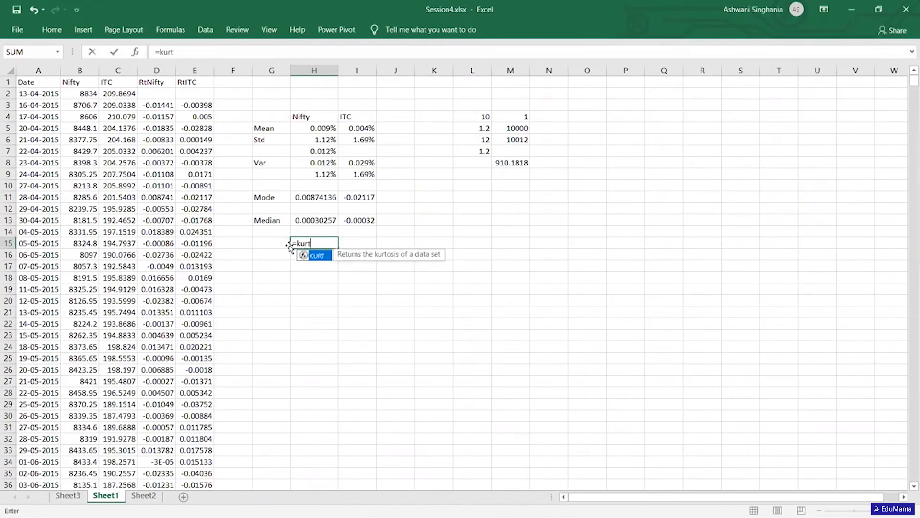
{"action": "key", "text": "Tab"}
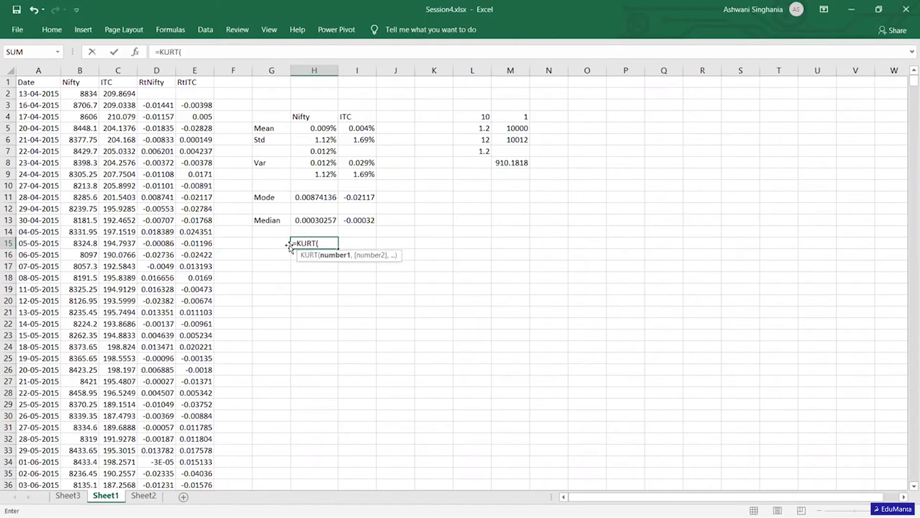
{"action": "left_click", "coordinate": [154, 105]}
{"action": "key", "text": "ctrl+shift+Down"}
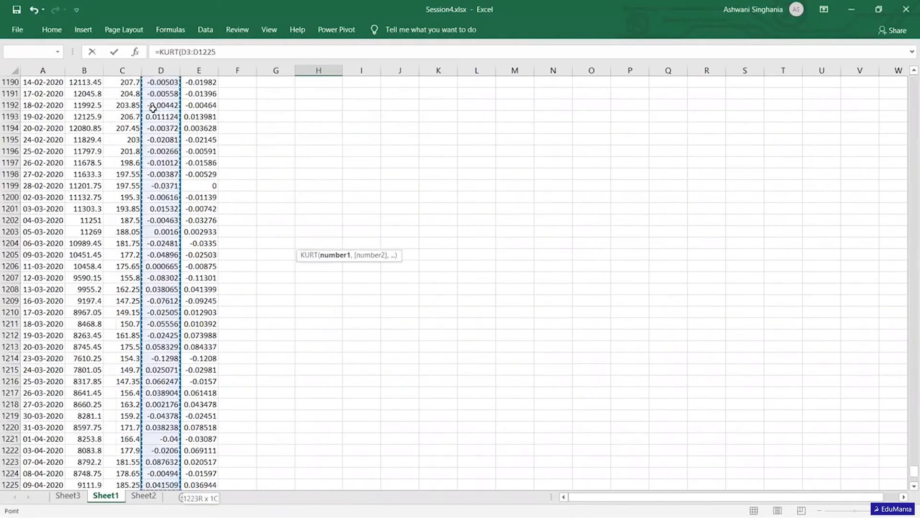
{"action": "key", "text": "Return"}
- Copy the KURT formula from H15 into I15 for the ITC returns
{"action": "key", "text": "Up"}
{"action": "key", "text": "Up"}
{"action": "key", "text": "Up"}
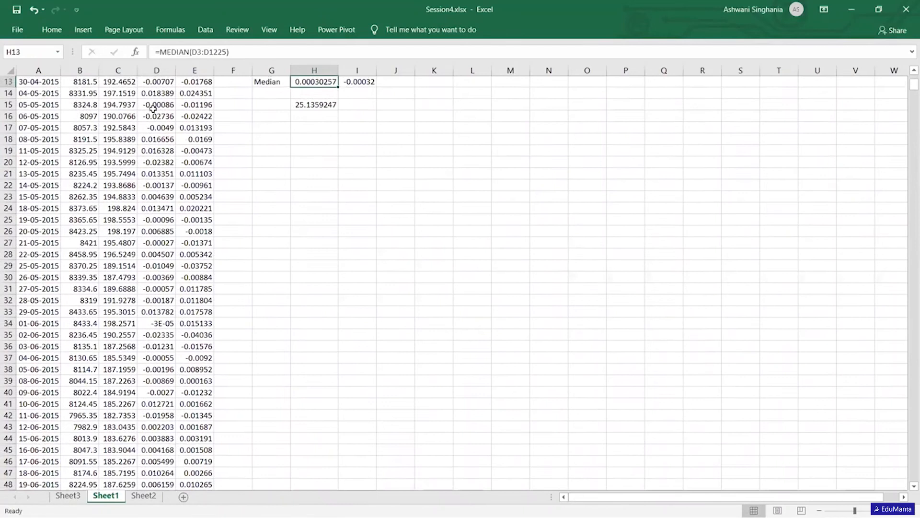
{"action": "key", "text": "Up"}
{"action": "key", "text": "Up"}
{"action": "key", "text": "Down"}
{"action": "key", "text": "Down"}
{"action": "key", "text": "Down"}
{"action": "key", "text": "Right"}
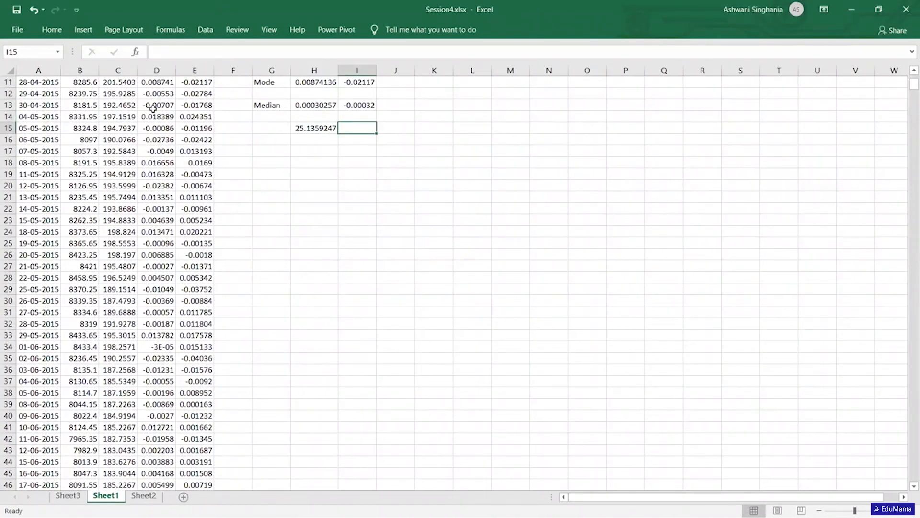
{"action": "key", "text": "Left"}
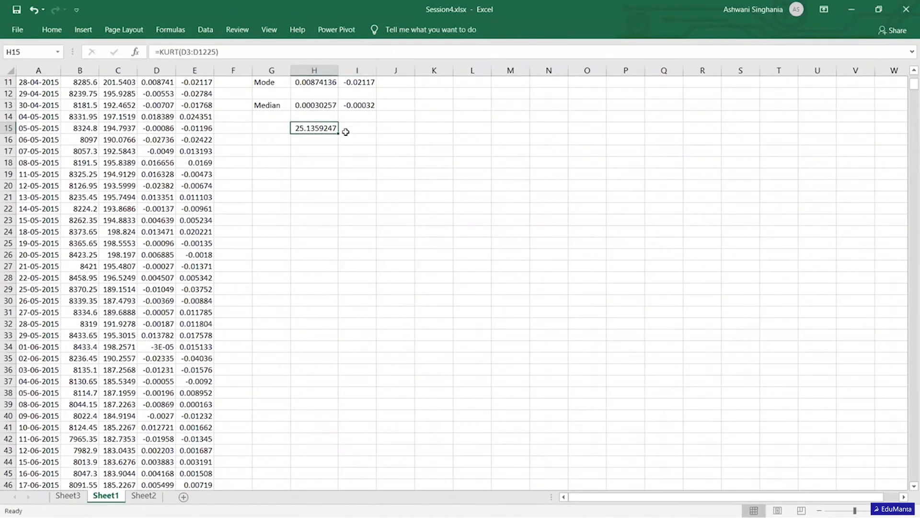
{"action": "left_click_drag", "start_coordinate": [338, 133], "coordinate": [375, 130]}
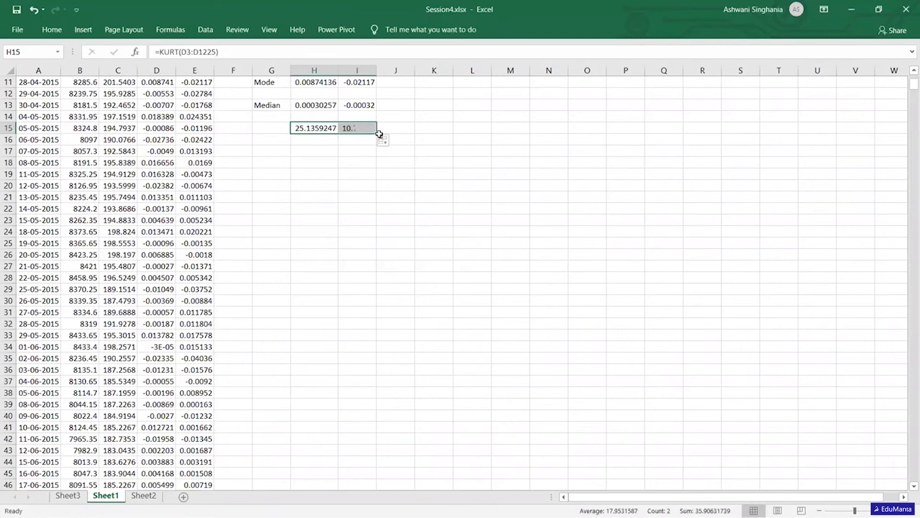
- Compute the skewness of the RtNifty returns in H16 with SKEW over D3:D1225
{"action": "left_click", "coordinate": [315, 140]}
{"action": "type", "text": "="}
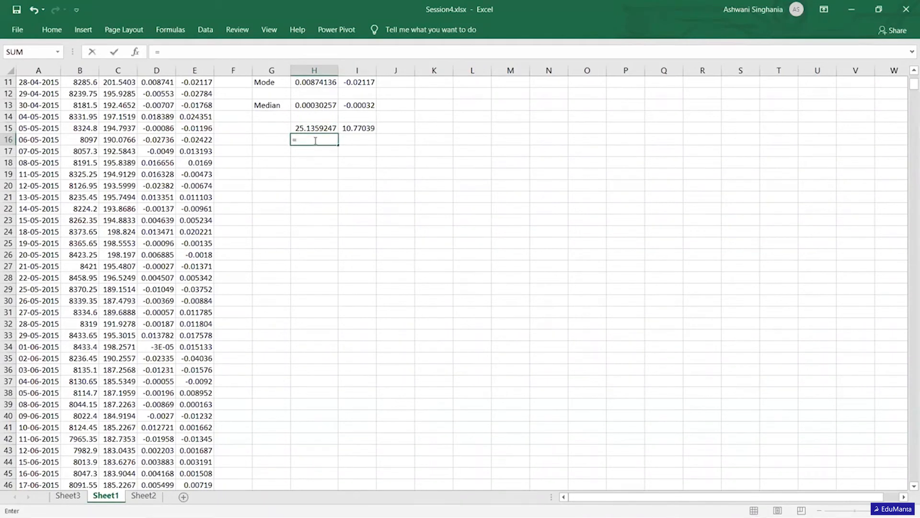
{"action": "type", "text": "ske"}
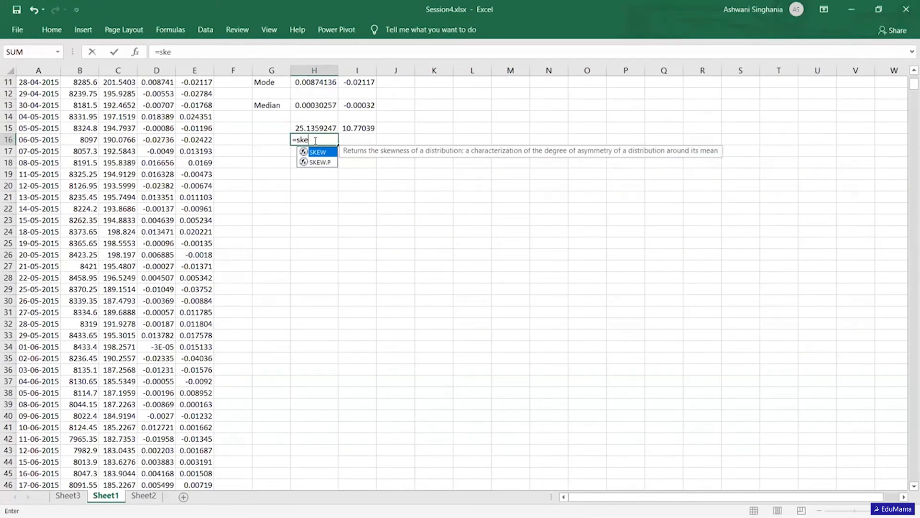
{"action": "key", "text": "Tab"}
{"action": "left_click", "coordinate": [160, 82]}
{"action": "scroll", "coordinate": [160, 83], "scroll_direction": "up", "scroll_amount": 3}
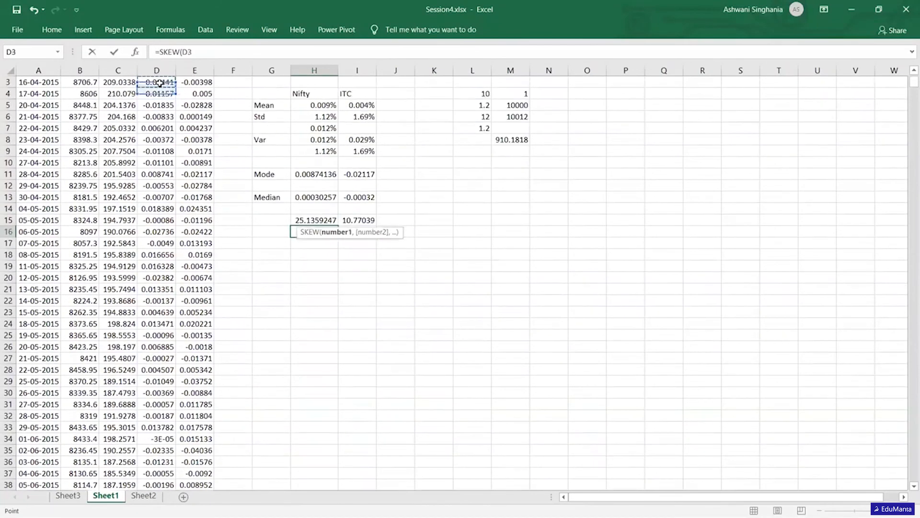
{"action": "left_click", "coordinate": [159, 83]}
{"action": "key", "text": "ctrl+shift+Down"}
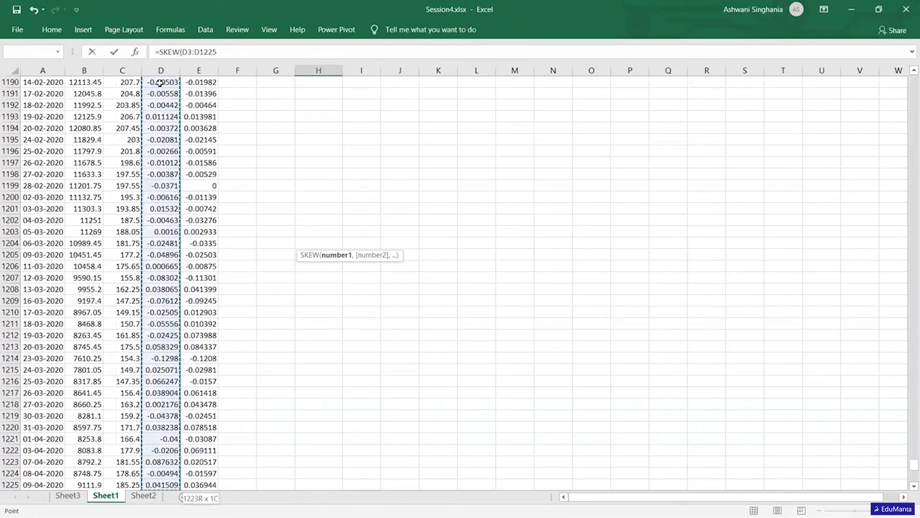
{"action": "key", "text": "Return"}
- Copy the SKEW formula from H16 into I16 for the ITC returns
{"action": "key", "text": "Up"}
{"action": "scroll", "coordinate": [160, 82], "scroll_direction": "up", "scroll_amount": 1}
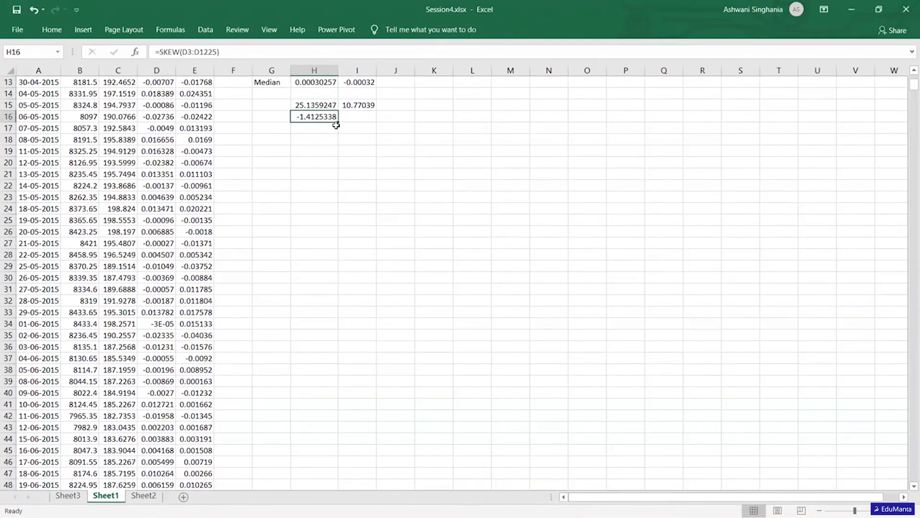
{"action": "left_click_drag", "start_coordinate": [338, 121], "coordinate": [372, 125]}
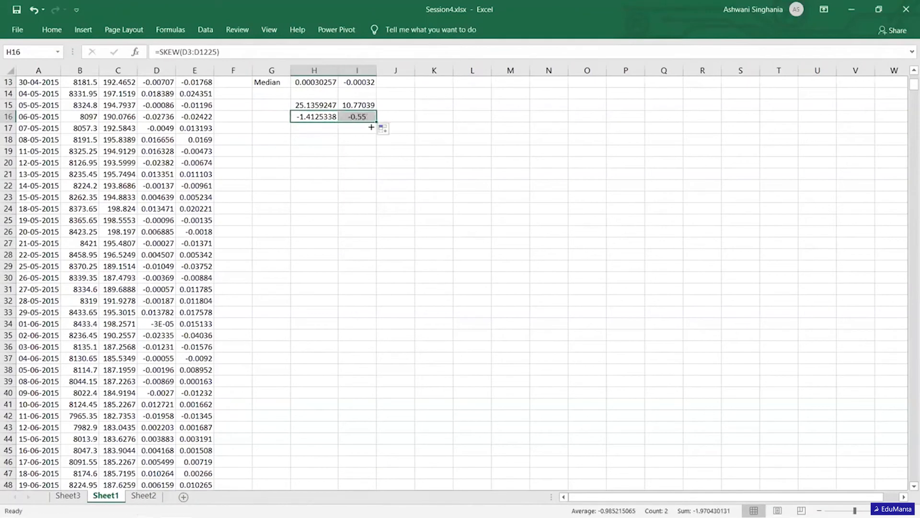
{"action": "left_click", "coordinate": [341, 193]}
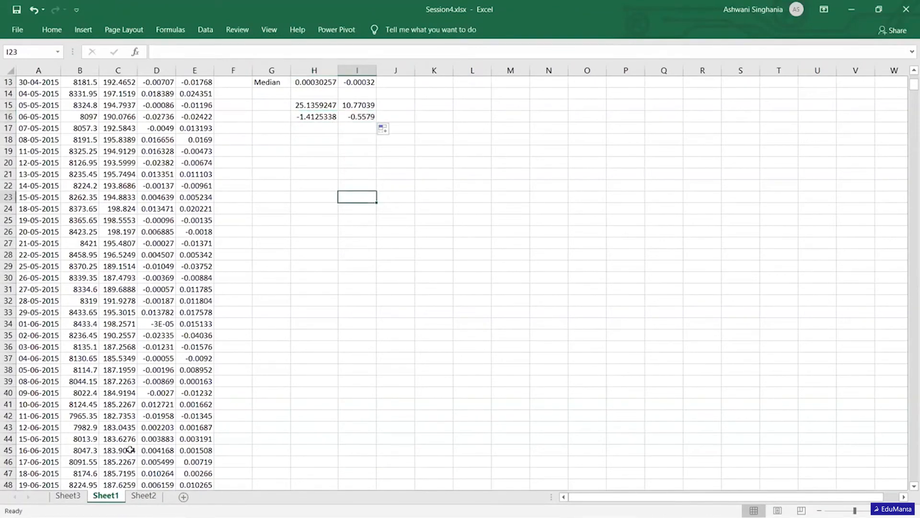
- Check the topic list on Sheet2 and return to the descriptive statistics on Sheet3
{"action": "left_click", "coordinate": [151, 497]}
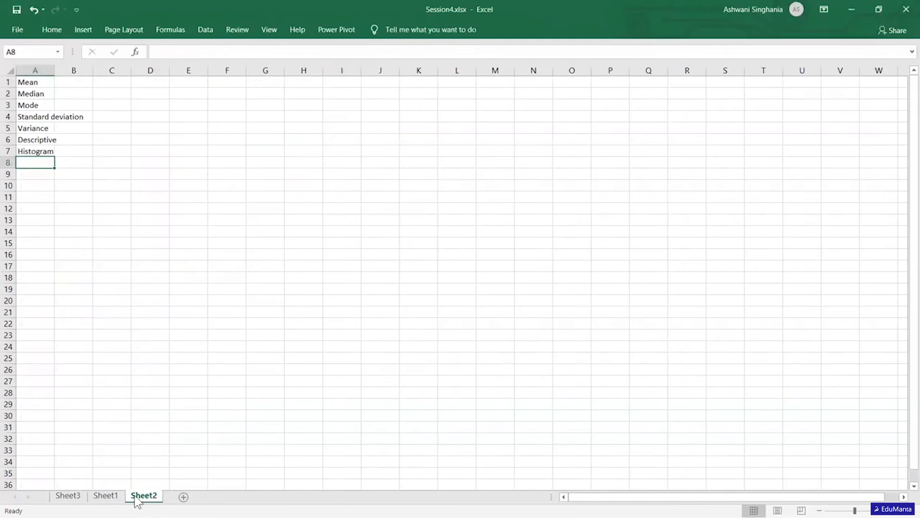
{"action": "left_click", "coordinate": [72, 496]}
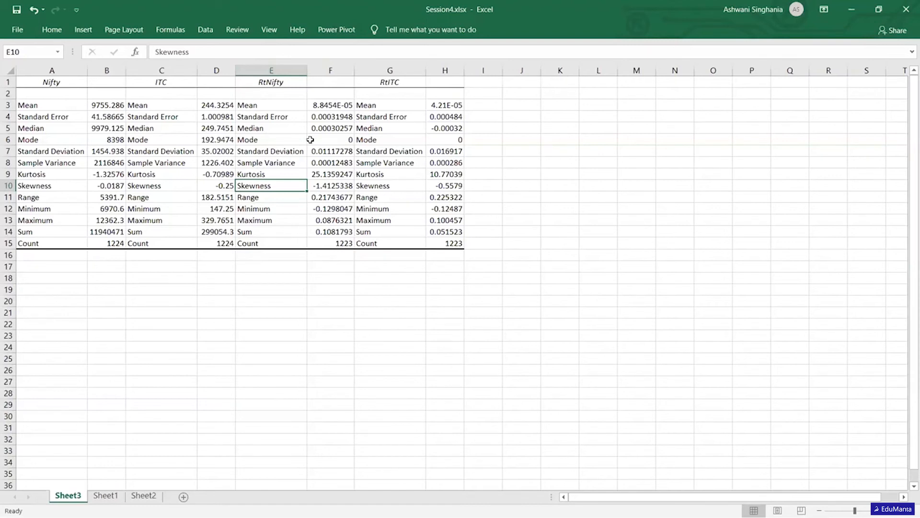
- Examine the RtNifty statistics on Sheet3 from the mean down to the range
{"action": "left_click", "coordinate": [335, 106]}
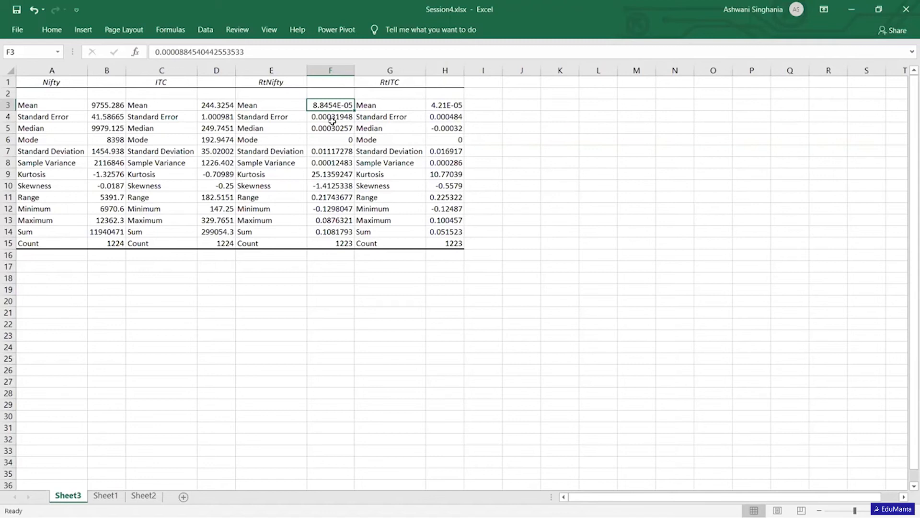
{"action": "left_click", "coordinate": [332, 120]}
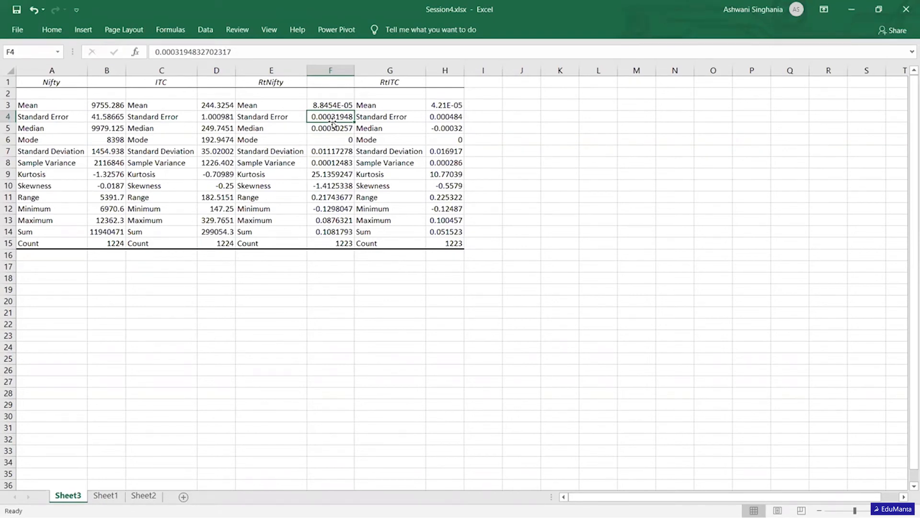
{"action": "key", "text": "Down"}
{"action": "key", "text": "Down"}
{"action": "key", "text": "Down"}
{"action": "key", "text": "Down"}
{"action": "key", "text": "Down"}
{"action": "key", "text": "Down"}
{"action": "key", "text": "Down"}
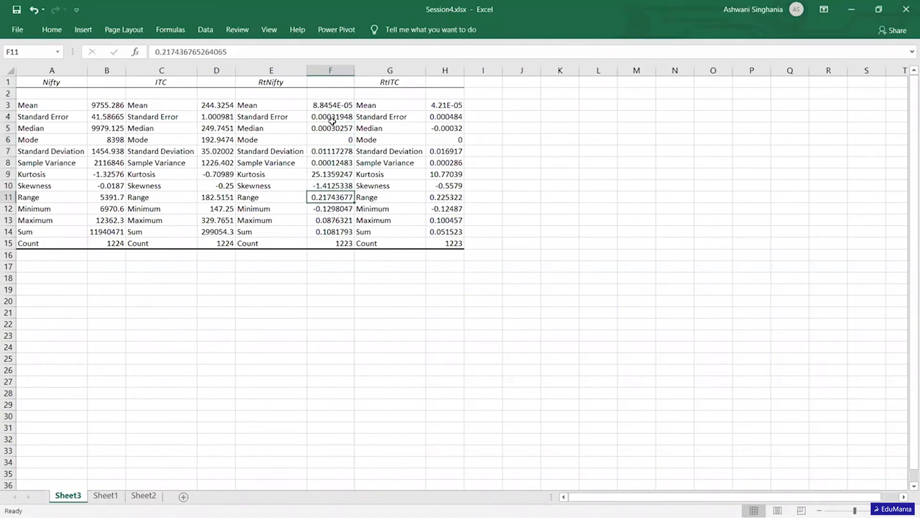
- Enter the label Corel in G18 of Sheet1, below the kurtosis and skewness figures
{"action": "left_click", "coordinate": [111, 496]}
{"action": "key", "text": "Up"}
{"action": "key", "text": "Up"}
{"action": "key", "text": "Up"}
{"action": "key", "text": "Up"}
{"action": "key", "text": "Up"}
{"action": "key", "text": "Up"}
{"action": "key", "text": "Up"}
{"action": "key", "text": "Up"}
{"action": "key", "text": "Up"}
{"action": "key", "text": "Up"}
{"action": "key", "text": "Up"}
{"action": "key", "text": "Up"}
{"action": "key", "text": "Up"}
{"action": "key", "text": "Up"}
{"action": "key", "text": "Up"}
{"action": "key", "text": "Up"}
{"action": "key", "text": "Up"}
{"action": "key", "text": "Up"}
{"action": "key", "text": "Up"}
{"action": "key", "text": "Up"}
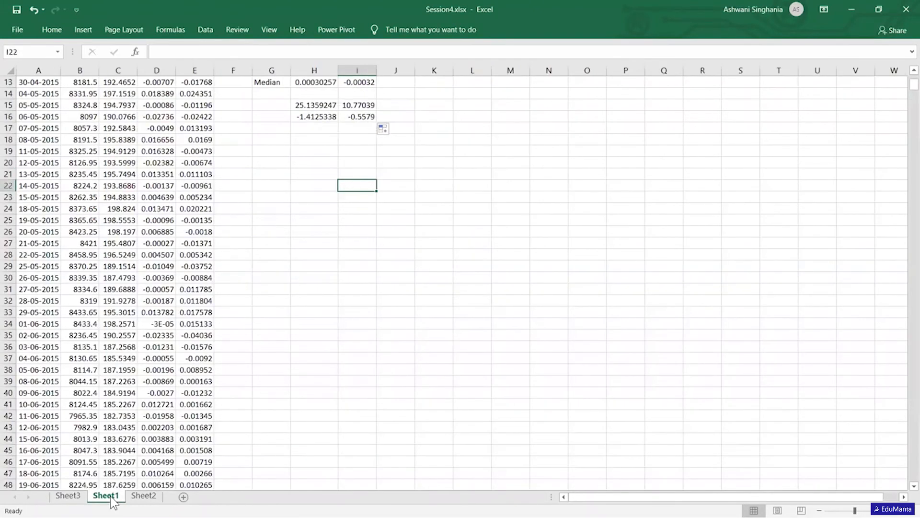
{"action": "key", "text": "Down"}
{"action": "key", "text": "Down"}
{"action": "key", "text": "Down"}
{"action": "key", "text": "Down"}
{"action": "key", "text": "Down"}
{"action": "key", "text": "Down"}
{"action": "key", "text": "Down"}
{"action": "key", "text": "Down"}
{"action": "key", "text": "Down"}
{"action": "key", "text": "Down"}
{"action": "key", "text": "Down"}
{"action": "key", "text": "Down"}
{"action": "key", "text": "Down"}
{"action": "key", "text": "Down"}
{"action": "key", "text": "Down"}
{"action": "key", "text": "Down"}
{"action": "key", "text": "Down"}
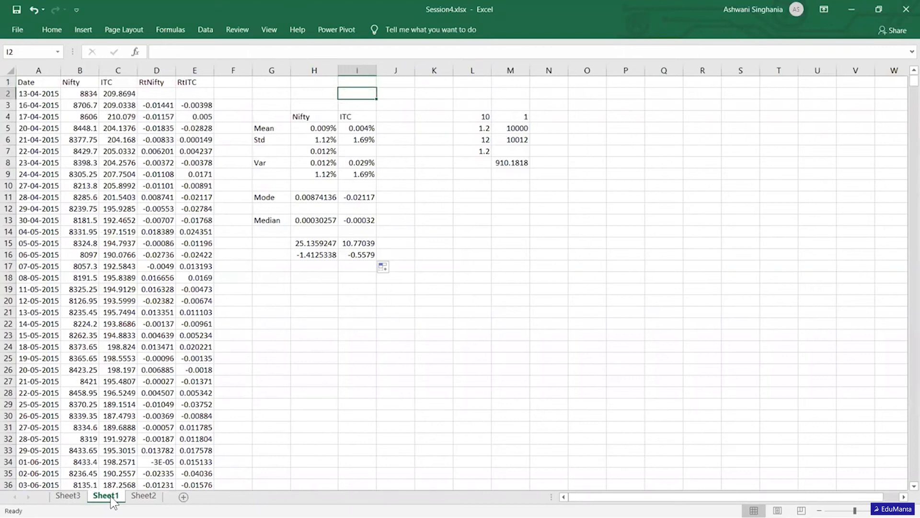
{"action": "key", "text": "Left"}
{"action": "key", "text": "Left"}
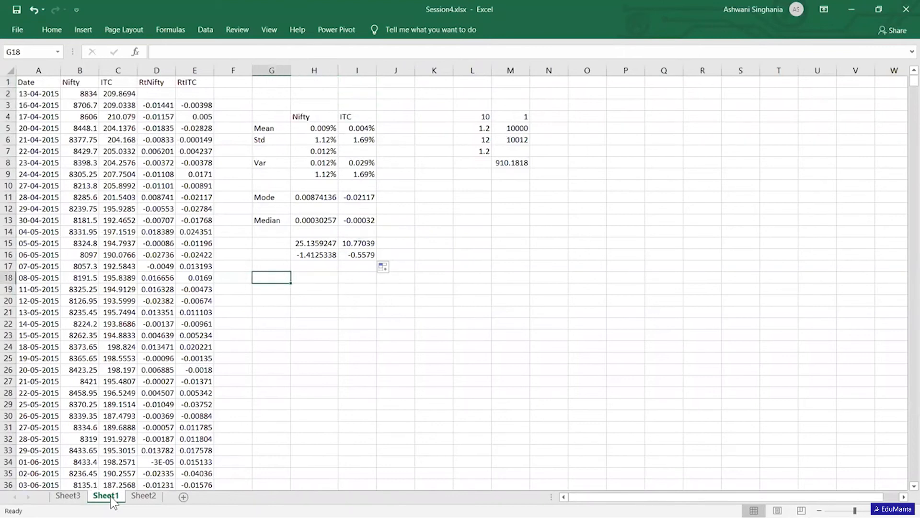
{"action": "type", "text": "Corel"}
{"action": "key", "text": "Right"}
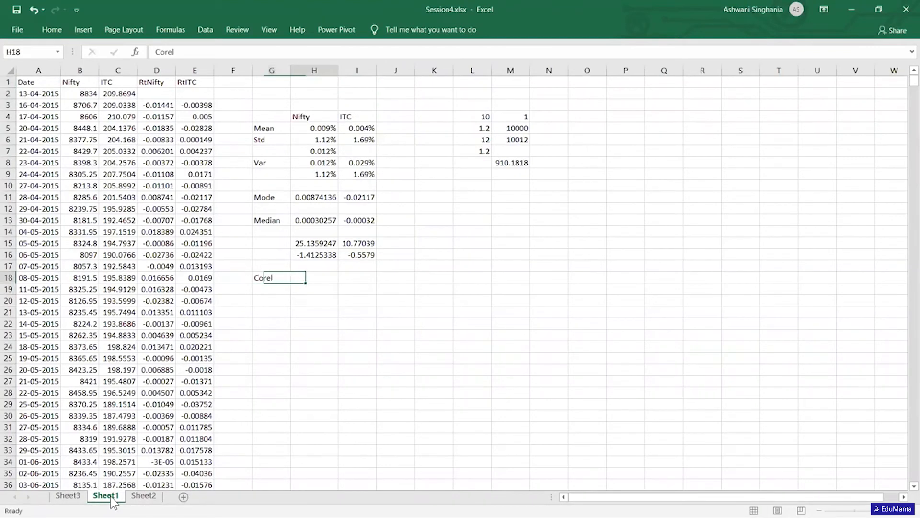
- Compute the correlation of the RtNifty and RtITC returns in H18 with CORREL over D3:D1225 and E3:E1225
{"action": "type", "text": "="}
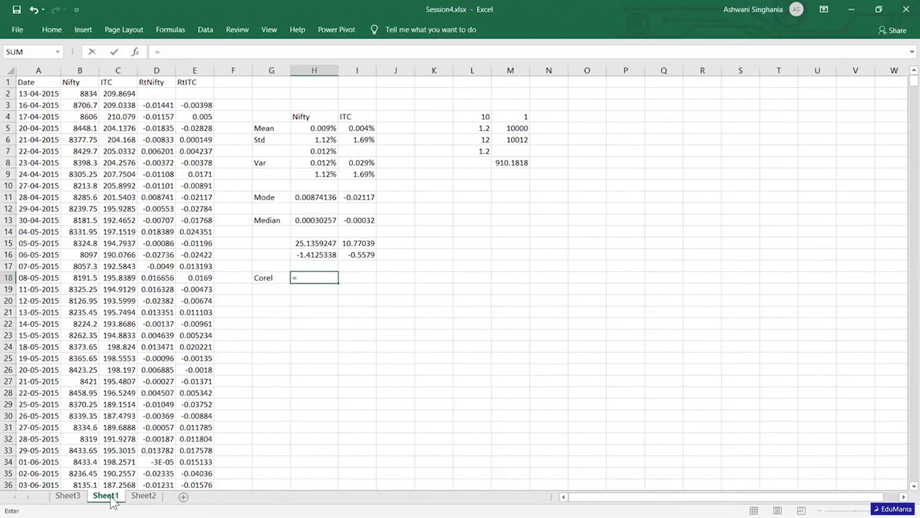
{"action": "type", "text": "correl"}
{"action": "key", "text": "Tab"}
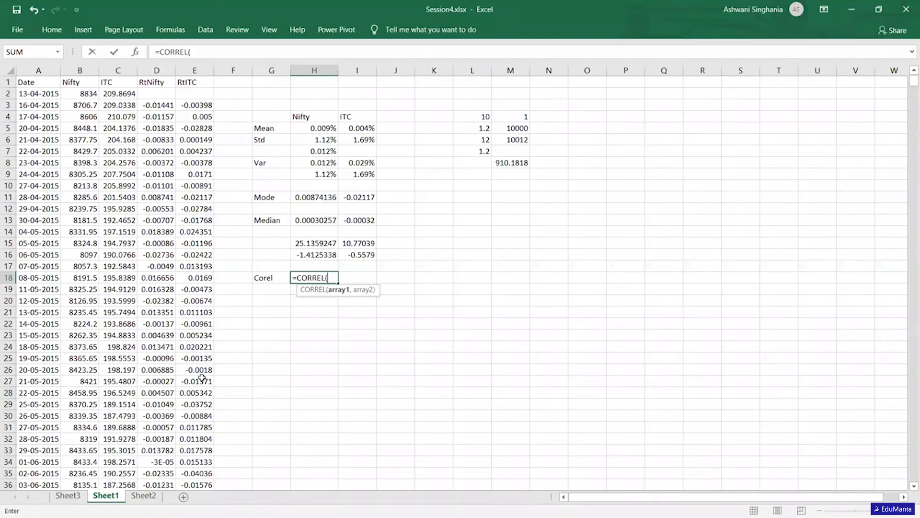
{"action": "left_click", "coordinate": [161, 106]}
{"action": "key", "text": "ctrl+shift+Down"}
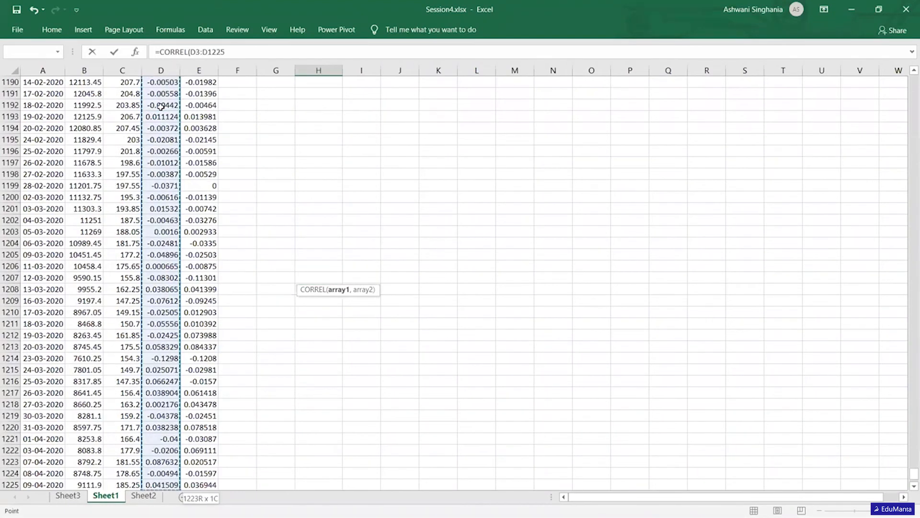
{"action": "type", "text": ","}
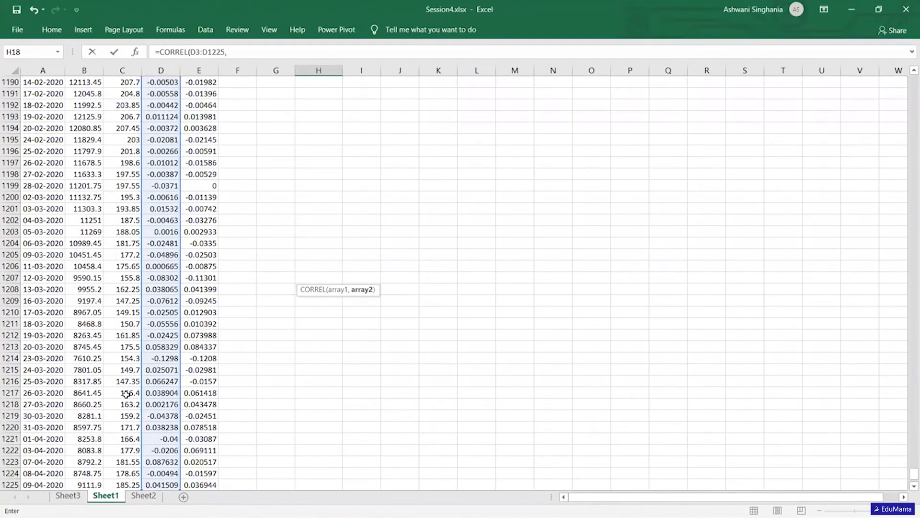
{"action": "left_click", "coordinate": [203, 483]}
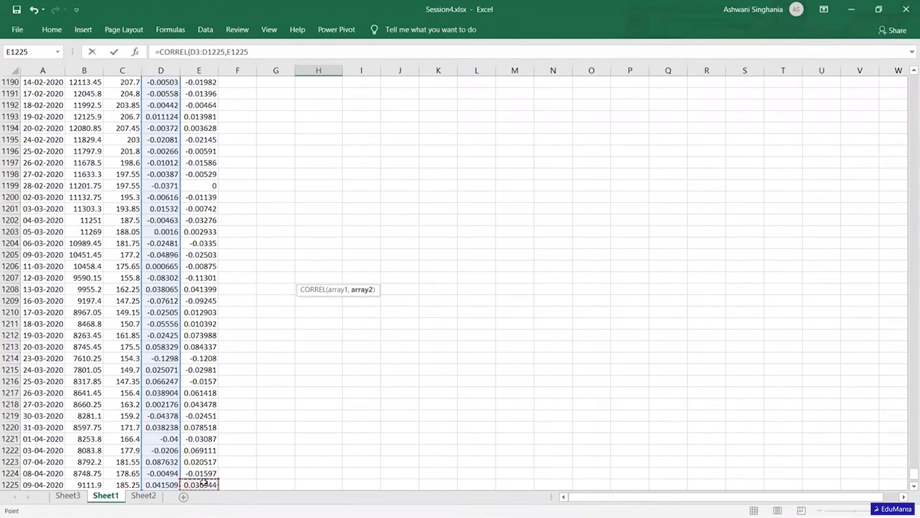
{"action": "key", "text": "ctrl+shift+Up"}
{"action": "key", "text": "Return"}
{"action": "key", "text": "Up"}
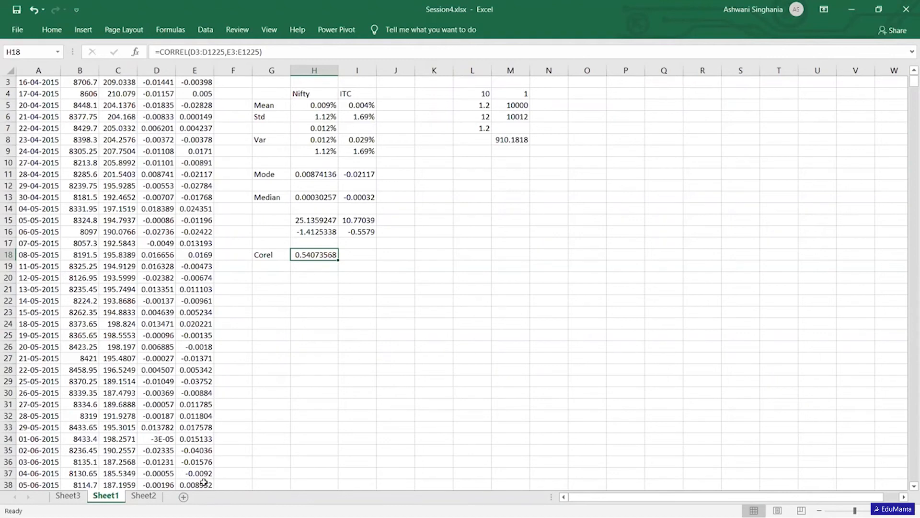
- Review the correlation formula in H18 alongside the Nifty and ITC statistics above it
{"action": "key", "text": "Up"}
{"action": "key", "text": "Up"}
{"action": "key", "text": "Up"}
{"action": "key", "text": "Up"}
{"action": "key", "text": "Up"}
{"action": "key", "text": "Up"}
{"action": "key", "text": "Up"}
{"action": "key", "text": "Up"}
{"action": "key", "text": "Up"}
{"action": "key", "text": "Up"}
{"action": "key", "text": "Up"}
{"action": "key", "text": "Up"}
{"action": "key", "text": "Up"}
{"action": "key", "text": "Up"}
{"action": "key", "text": "Up"}
{"action": "key", "text": "Up"}
{"action": "key", "text": "Up"}
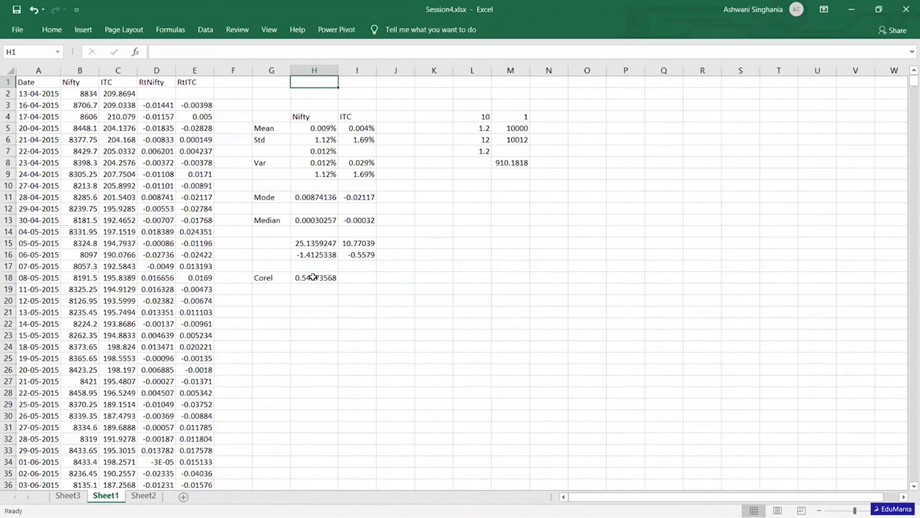
{"action": "key", "text": "Down"}
{"action": "key", "text": "Down"}
{"action": "key", "text": "Down"}
{"action": "key", "text": "Down"}
{"action": "key", "text": "Down"}
{"action": "key", "text": "Down"}
{"action": "key", "text": "Down"}
{"action": "key", "text": "Down"}
{"action": "key", "text": "Down"}
{"action": "key", "text": "Down"}
{"action": "key", "text": "Down"}
{"action": "key", "text": "Down"}
{"action": "key", "text": "Down"}
{"action": "key", "text": "Down"}
{"action": "key", "text": "Down"}
{"action": "key", "text": "Down"}
{"action": "key", "text": "Down"}
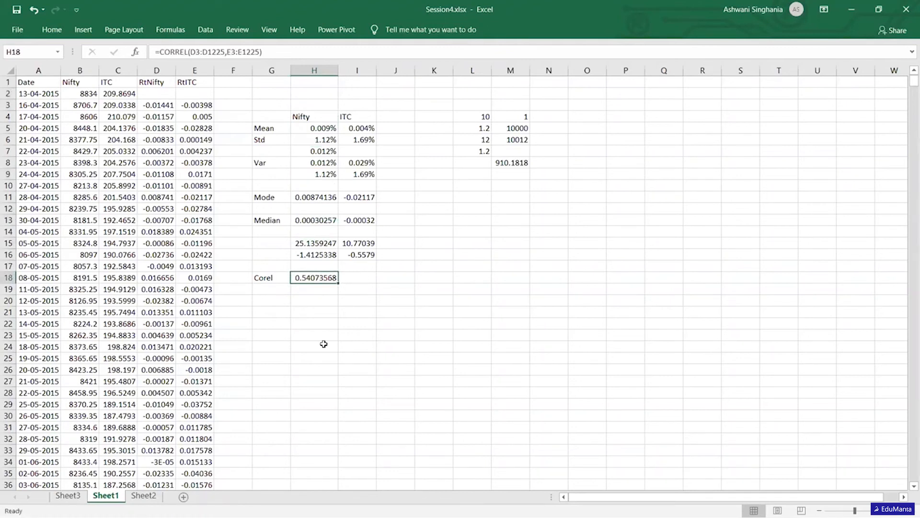
{"action": "left_click", "coordinate": [309, 299]}
{"action": "left_click", "coordinate": [304, 276]}
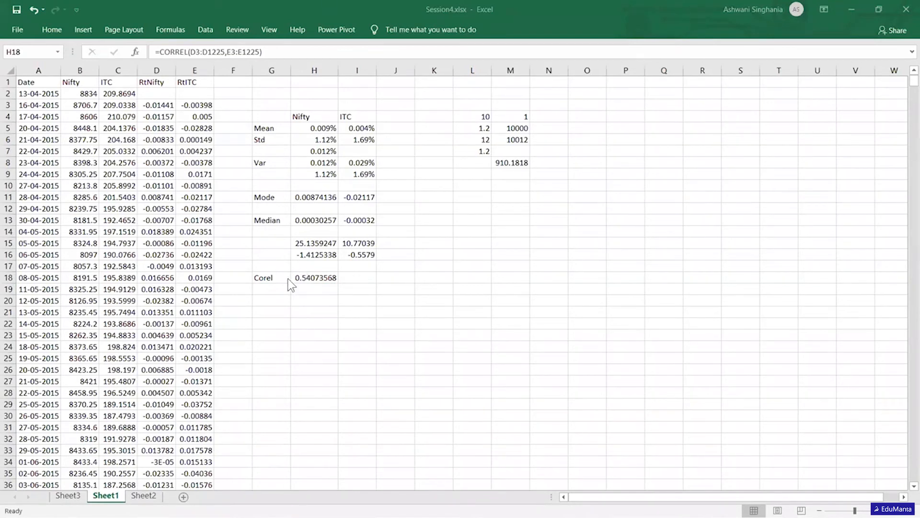
- Enter the label Covariance in G19, below the correlation label
{"action": "left_click", "coordinate": [264, 289]}
{"action": "left_click", "coordinate": [264, 289]}
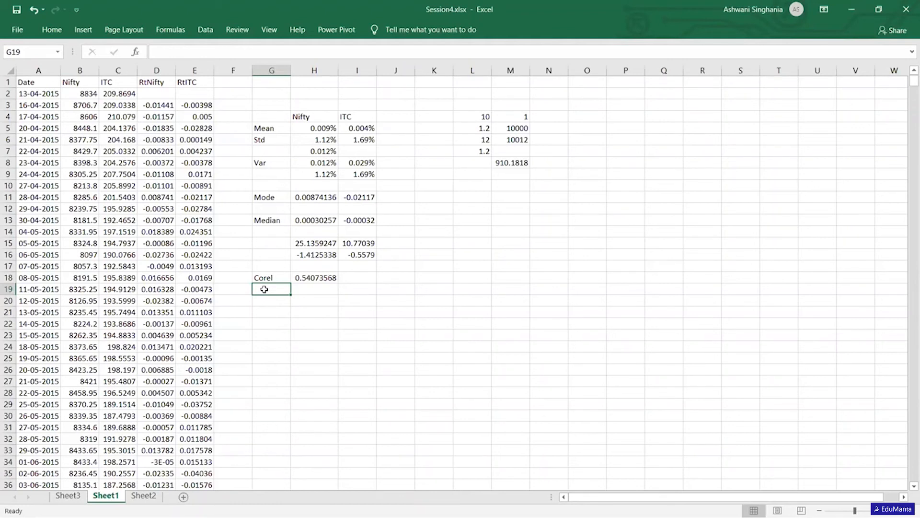
{"action": "type", "text": "Co"}
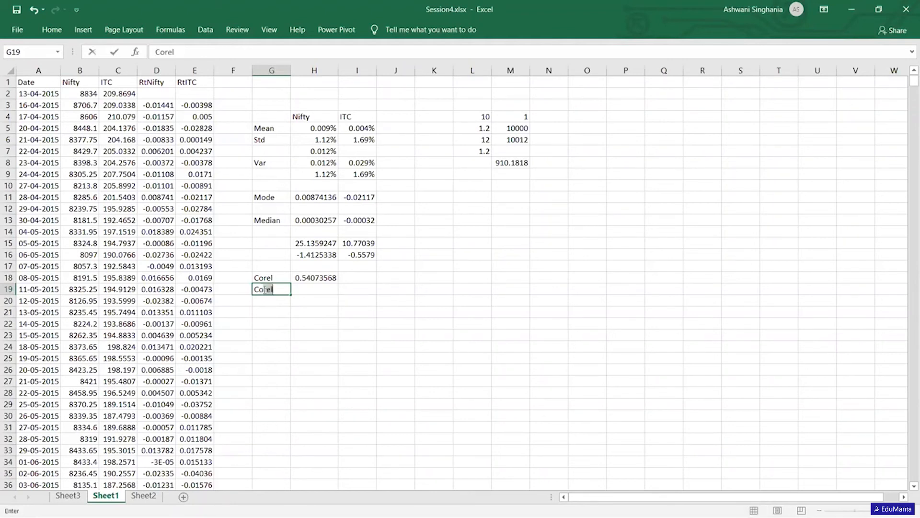
{"action": "type", "text": "variance"}
{"action": "key", "text": "Tab"}
- Compute the population covariance of both return series in H19 with COVARIANCE.P over D3:D1225 and E3:E1225
{"action": "type", "text": "=co"}
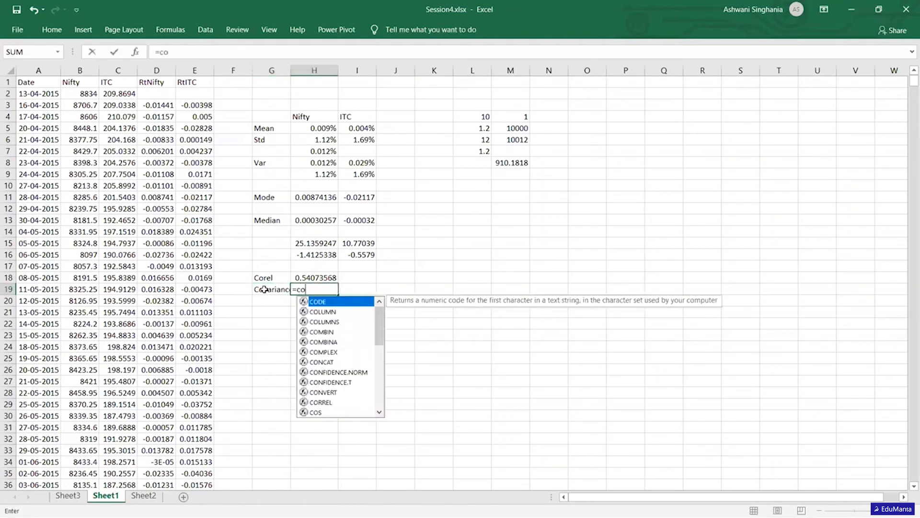
{"action": "type", "text": "v"}
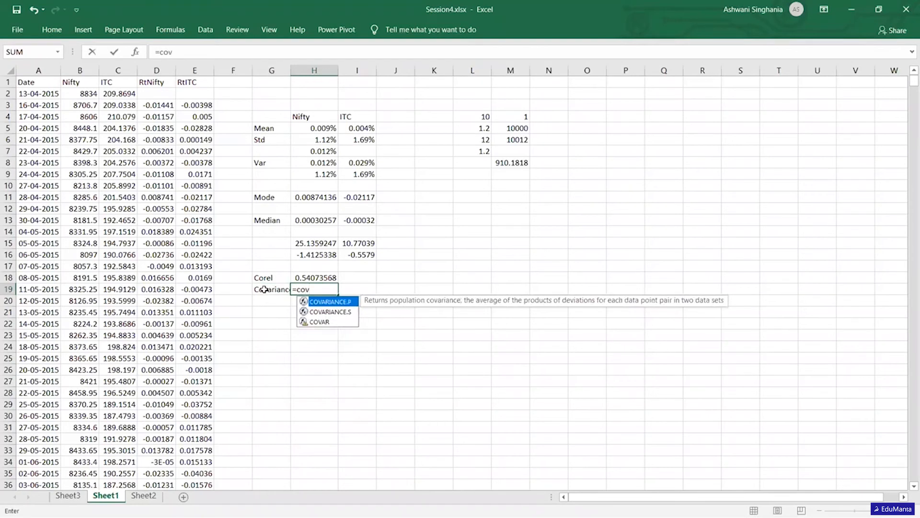
{"action": "key", "text": "Tab"}
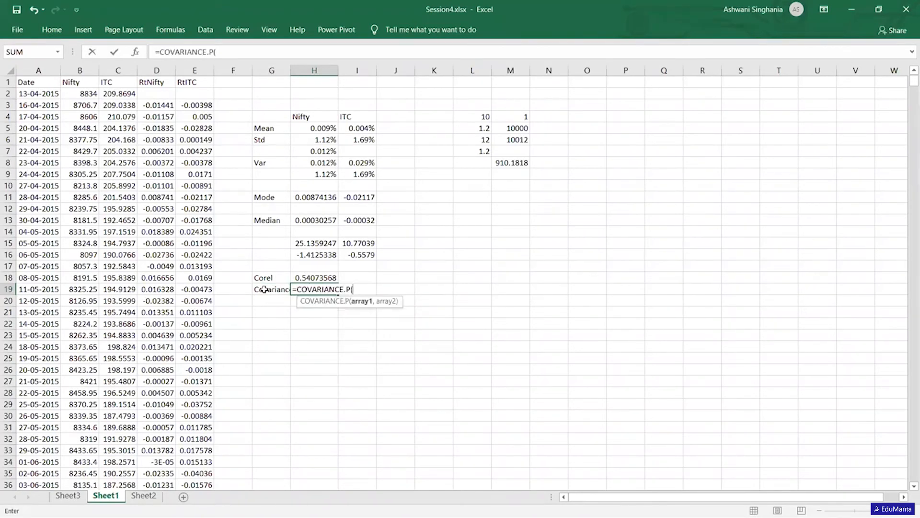
{"action": "left_click", "coordinate": [162, 105]}
{"action": "key", "text": "ctrl+shift+Down"}
{"action": "type", "text": ","}
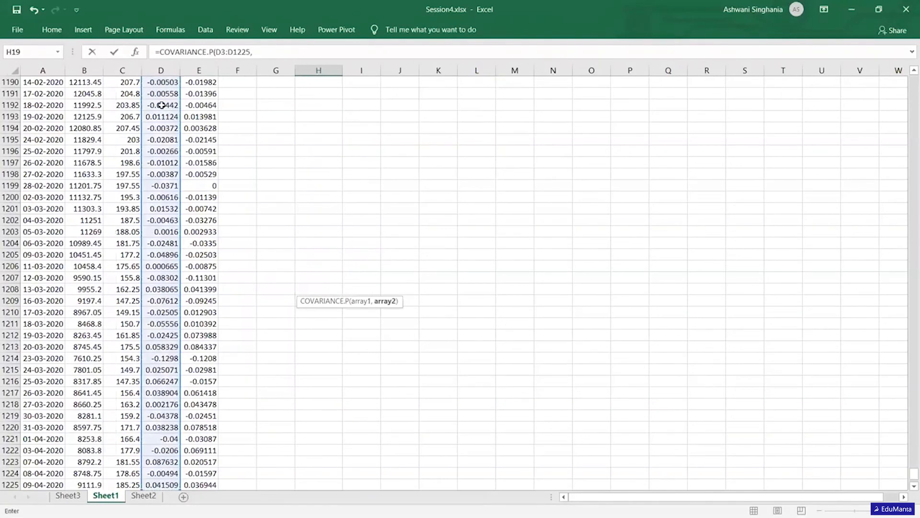
{"action": "left_click", "coordinate": [193, 481]}
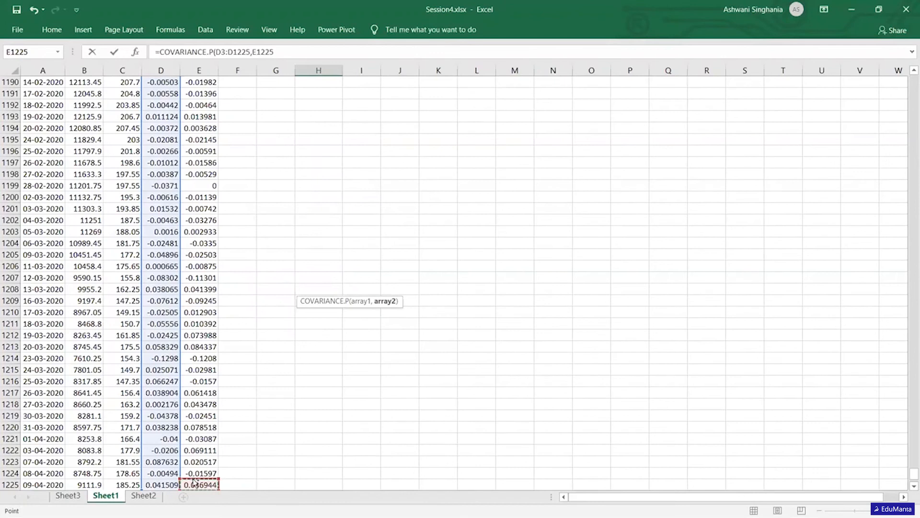
{"action": "key", "text": "ctrl+shift+Up"}
{"action": "key", "text": "Return"}
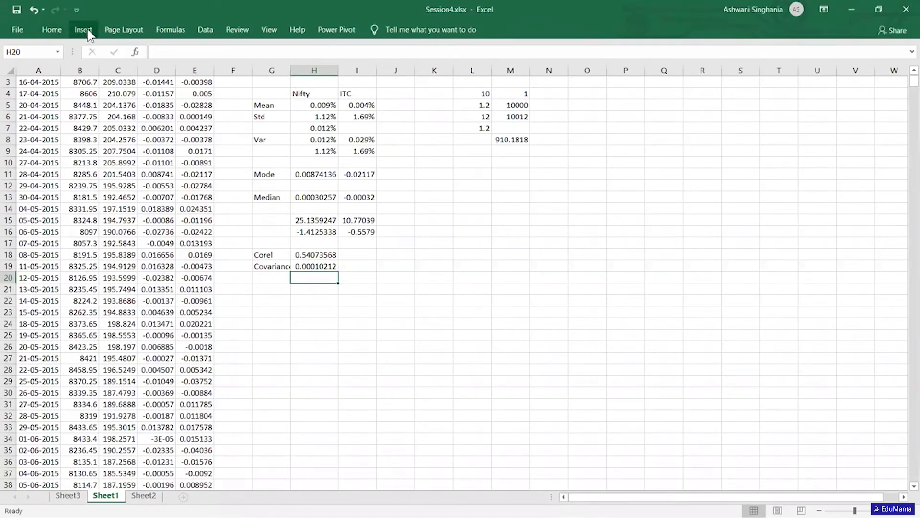
{"action": "left_click", "coordinate": [206, 30]}
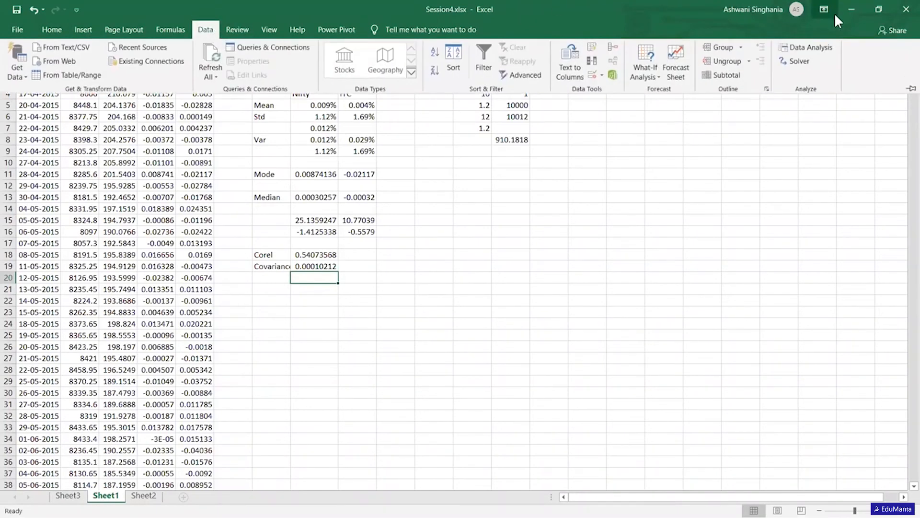
{"action": "left_click", "coordinate": [813, 50]}
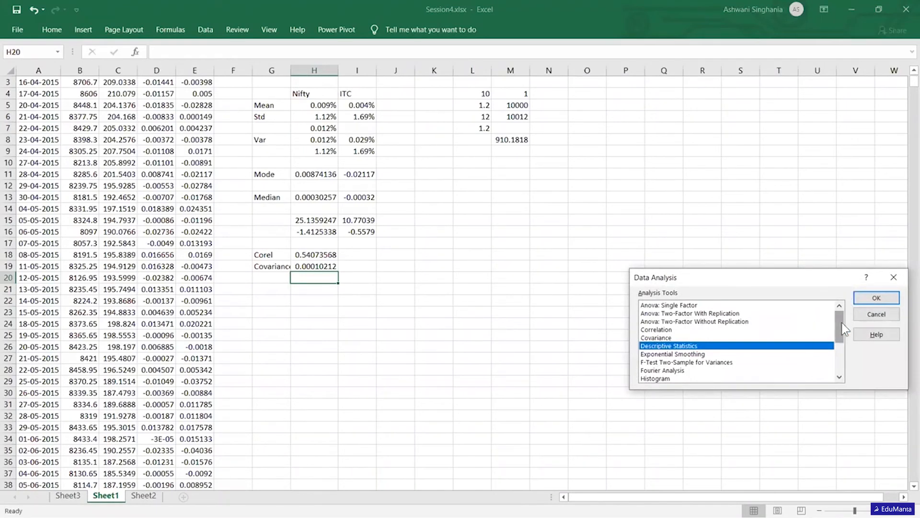
{"action": "left_click", "coordinate": [682, 379]}
{"action": "left_click", "coordinate": [868, 296]}
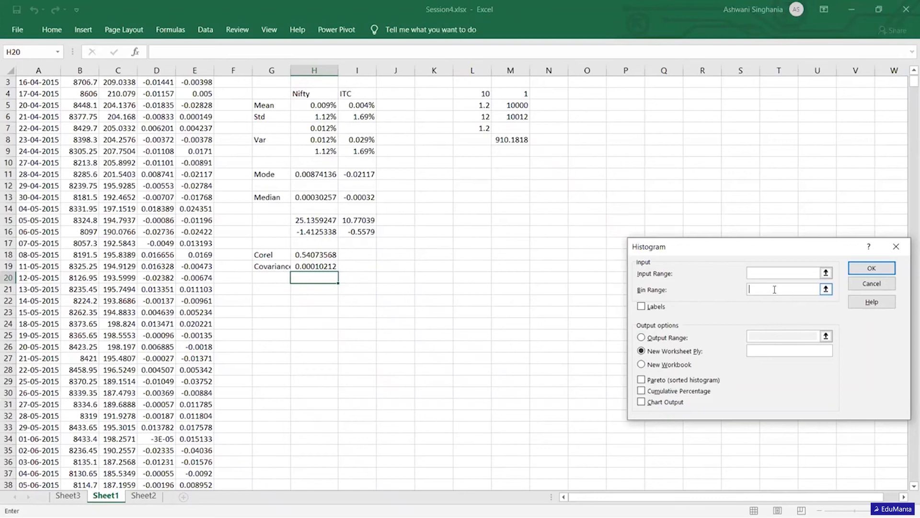
{"action": "left_click", "coordinate": [894, 247]}
{"action": "left_click", "coordinate": [881, 314]}
- Compute the minimum of the RtNifty returns in M15 with MIN over D3:D1225
{"action": "scroll", "coordinate": [504, 241], "scroll_direction": "up", "scroll_amount": 1}
{"action": "left_click", "coordinate": [504, 241]}
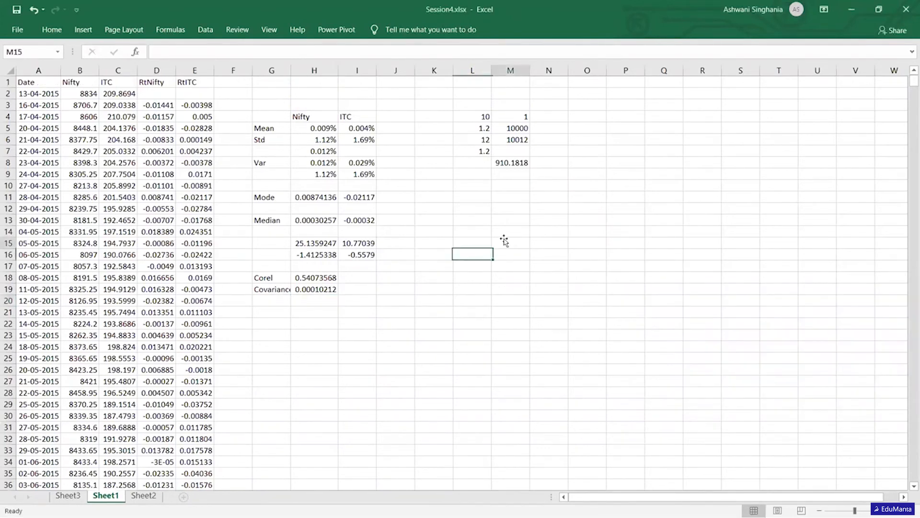
{"action": "type", "text": "=m"}
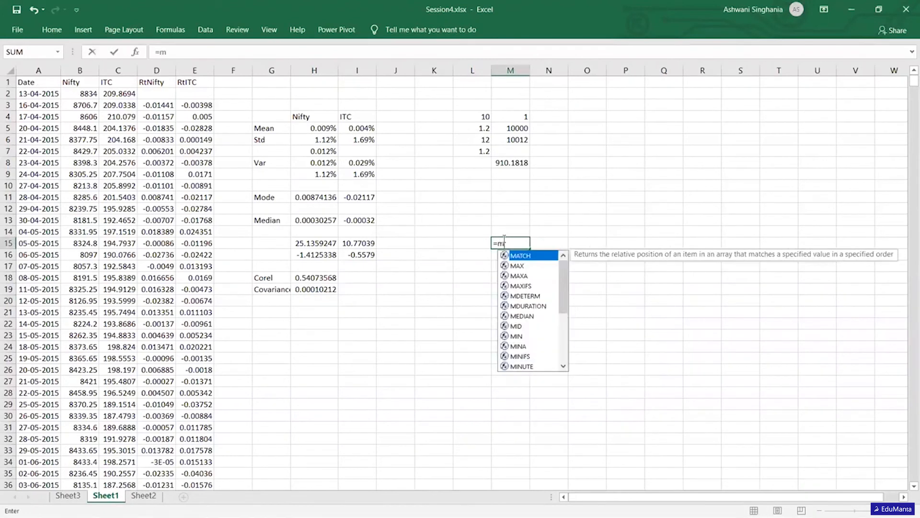
{"action": "type", "text": "in("}
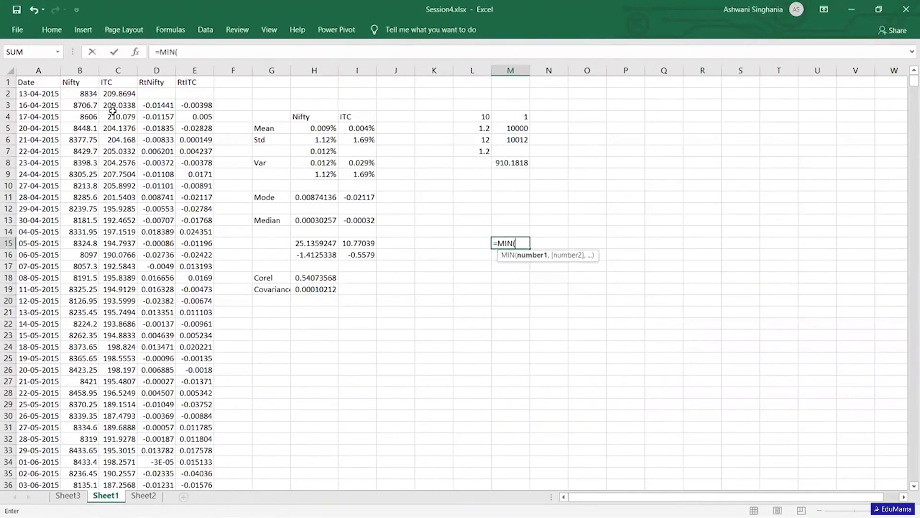
{"action": "left_click", "coordinate": [147, 109]}
{"action": "key", "text": "ctrl+shift+Down"}
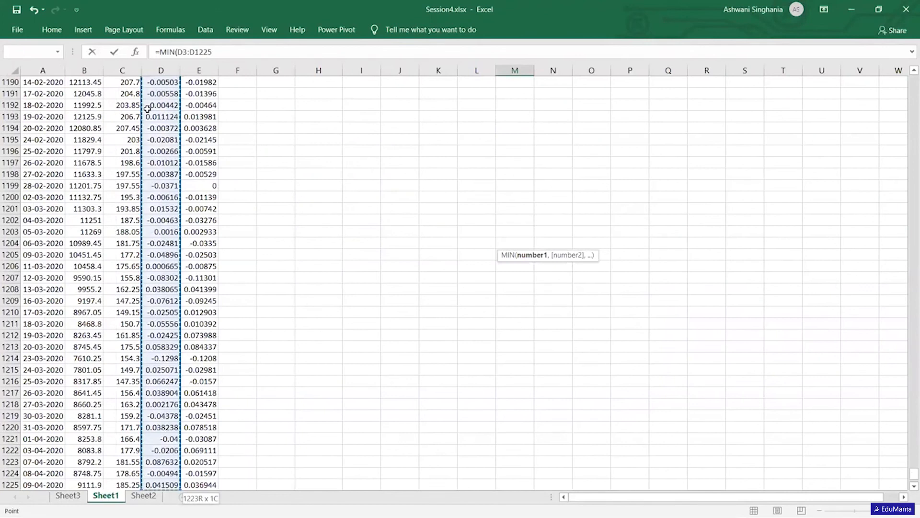
{"action": "key", "text": "Return"}
- Enter the label Min in L15 beside the minimum formula
{"action": "key", "text": "Up"}
{"action": "key", "text": "Up"}
{"action": "key", "text": "Up"}
{"action": "key", "text": "Up"}
{"action": "key", "text": "Down"}
{"action": "key", "text": "Down"}
{"action": "key", "text": "Left"}
{"action": "key", "text": "Down"}
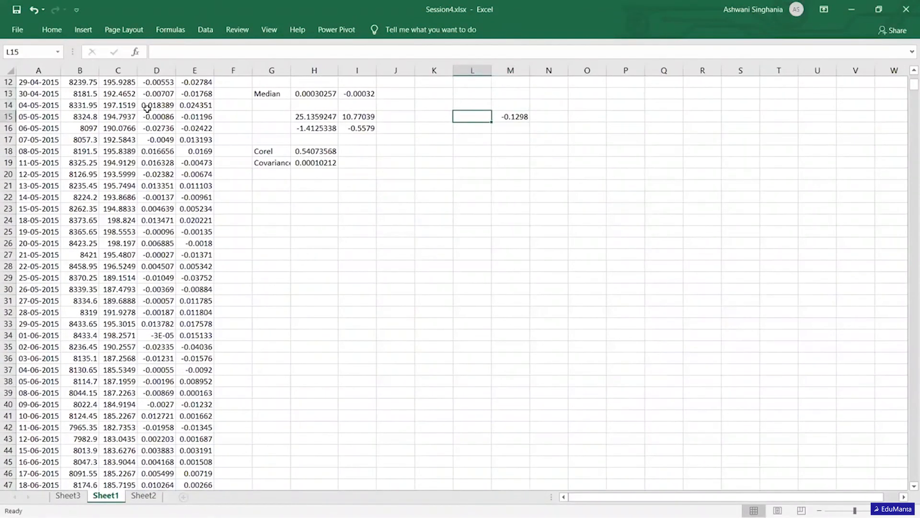
{"action": "type", "text": "Min"}
{"action": "key", "text": "Return"}
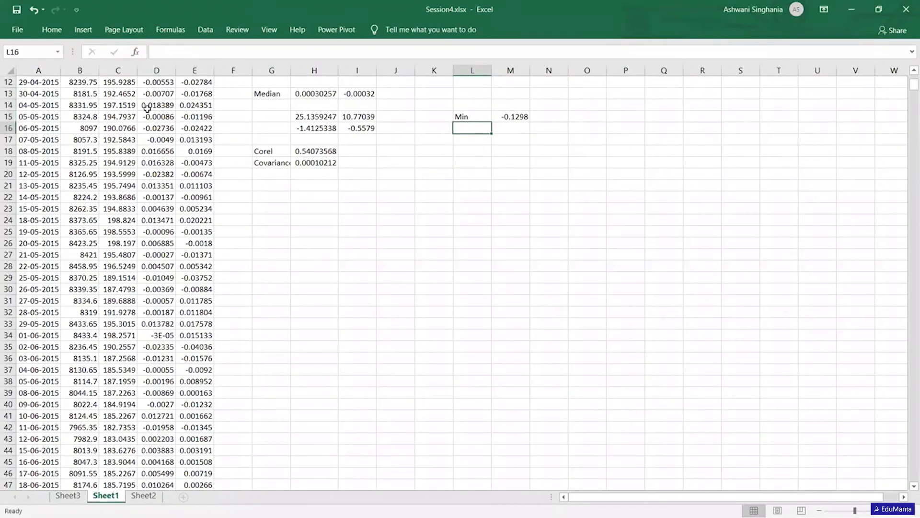
- Label L16 as Max and compute the maximum of the RtNifty returns in M16 with MAX over D3:D1225
{"action": "type", "text": "Max"}
{"action": "key", "text": "Tab"}
{"action": "type", "text": "="}
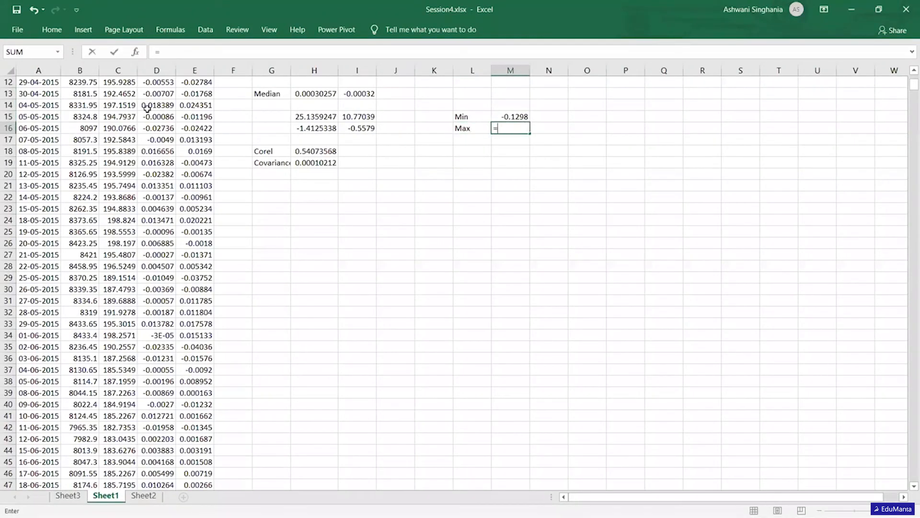
{"action": "type", "text": "max"}
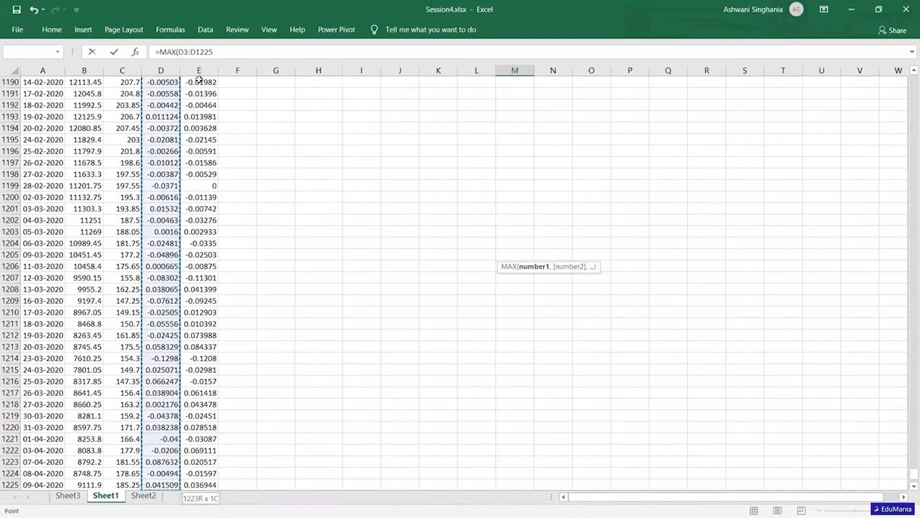
{"action": "key", "text": "Return"}
{"action": "key", "text": "Up"}
{"action": "scroll", "coordinate": [199, 80], "scroll_direction": "up", "scroll_amount": 1}
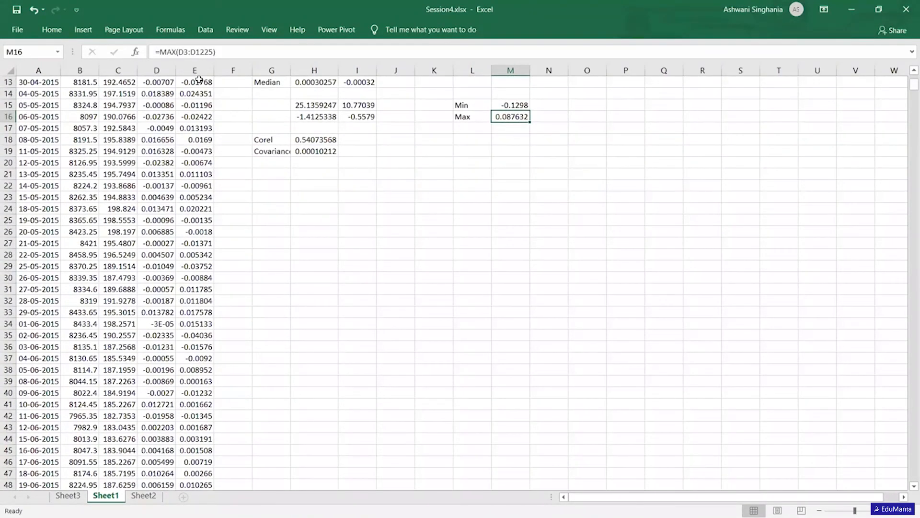
- Start the histogram bin list in O15 with a reference to the minimum return in M15
{"action": "key", "text": "Right"}
{"action": "key", "text": "Up"}
{"action": "key", "text": "Right"}
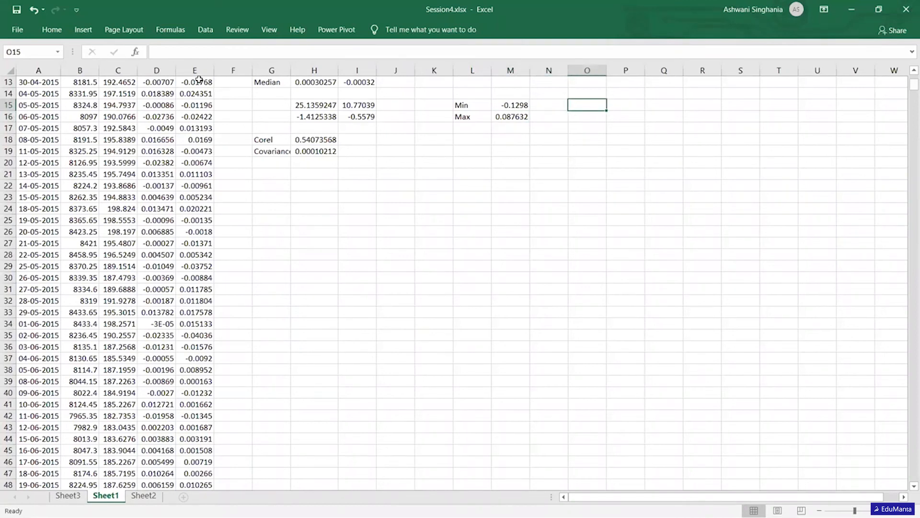
{"action": "type", "text": "="}
{"action": "key", "text": "Left"}
{"action": "key", "text": "Left"}
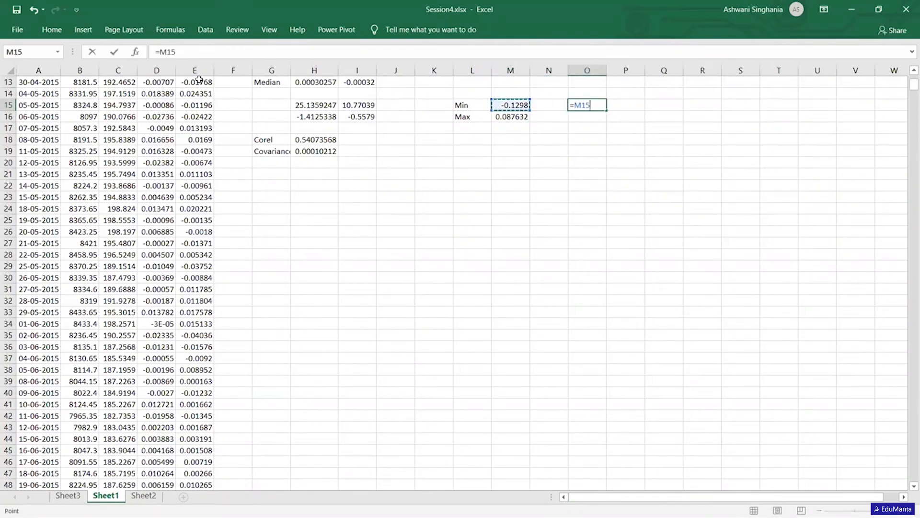
{"action": "key", "text": "Return"}
- Calculate the second bin value in O16 with the formula =O15+0.02
{"action": "type", "text": "="}
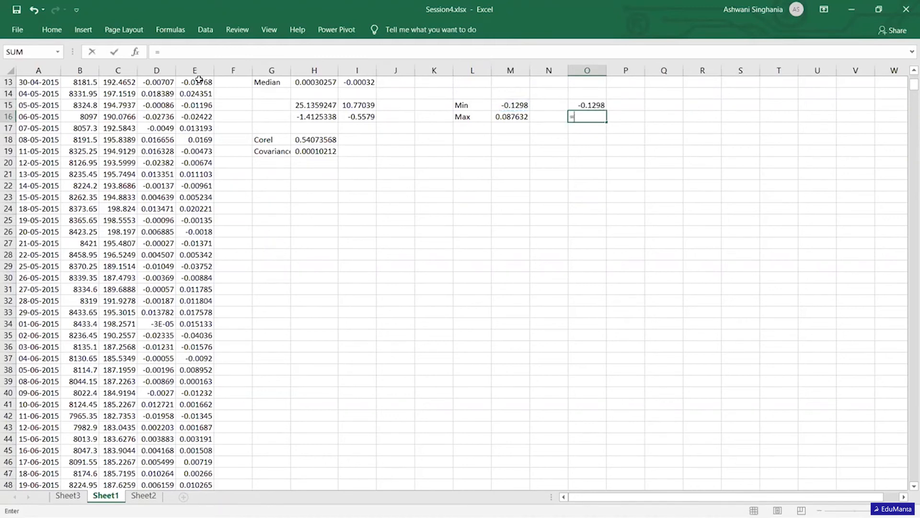
{"action": "key", "text": "Up"}
{"action": "type", "text": "+"}
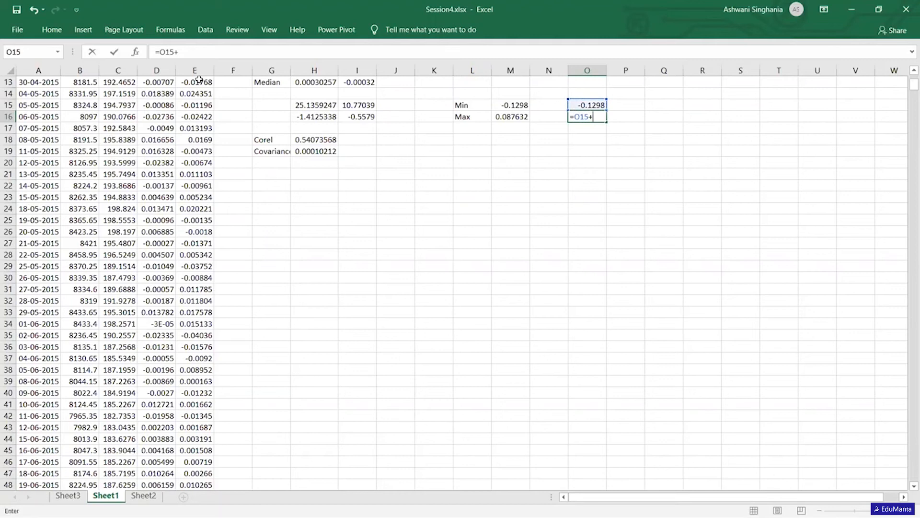
{"action": "type", "text": "0.02"}
{"action": "key", "text": "Return"}
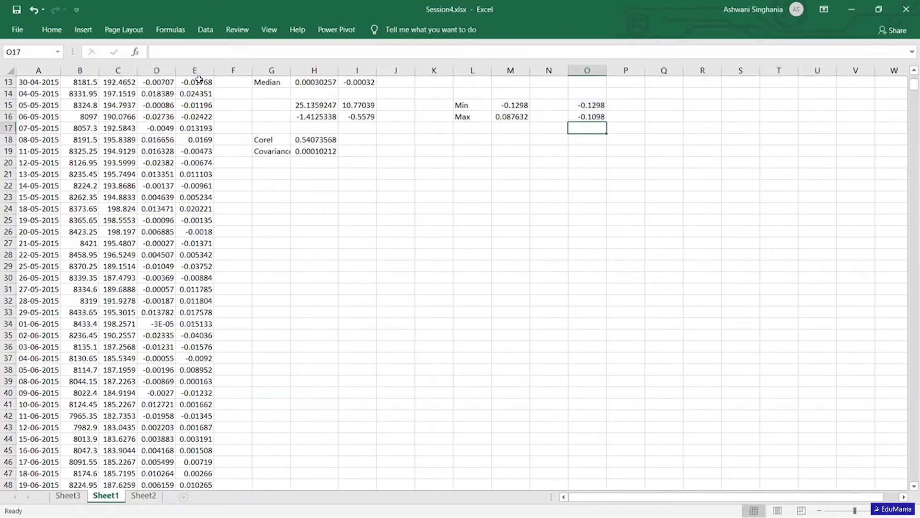
- Fill the bin formula from O16 down to O28
{"action": "key", "text": "Up"}
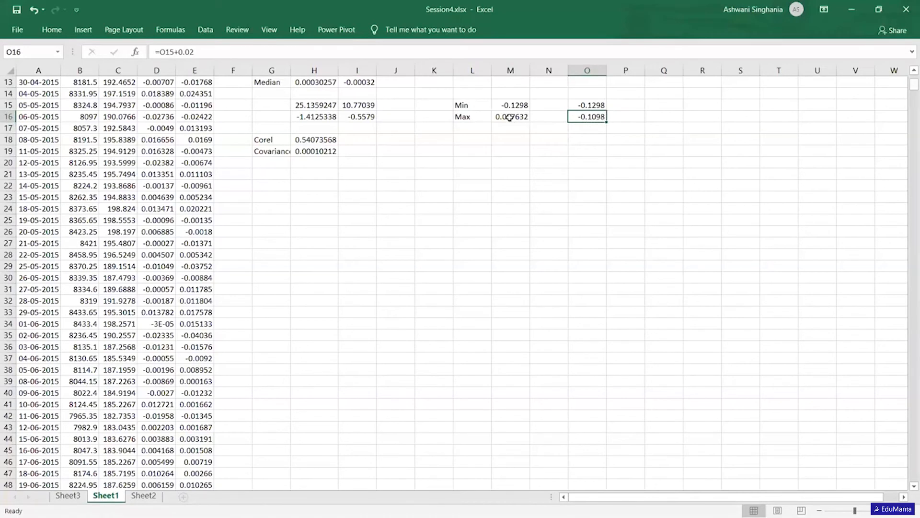
{"action": "left_click_drag", "start_coordinate": [610, 120], "coordinate": [611, 219]}
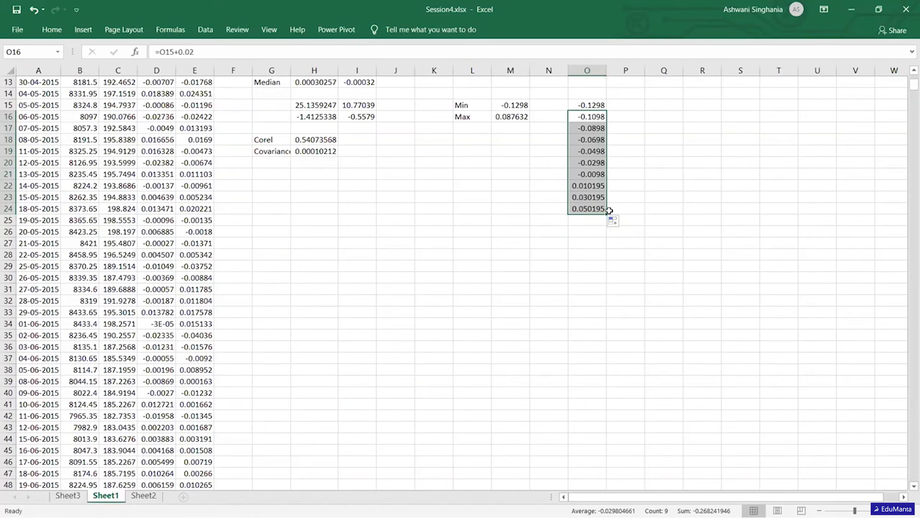
{"action": "left_click_drag", "start_coordinate": [607, 213], "coordinate": [598, 253]}
- Clear the surplus bin values in O27:O28 so the bin list ends at O26
{"action": "left_click", "coordinate": [598, 253]}
{"action": "key", "text": "Up"}
{"action": "key", "text": "Up"}
{"action": "key", "text": "Down"}
{"action": "key", "text": "shift+Down"}
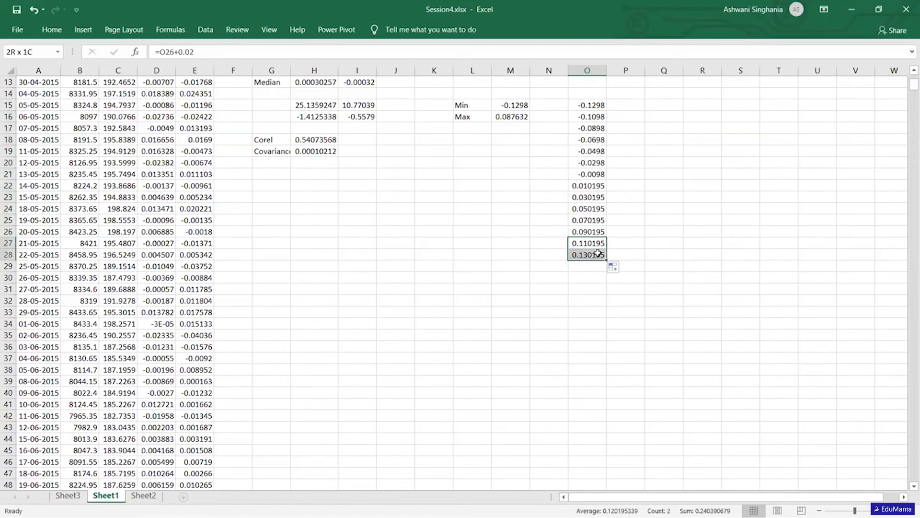
{"action": "key", "text": "Delete"}
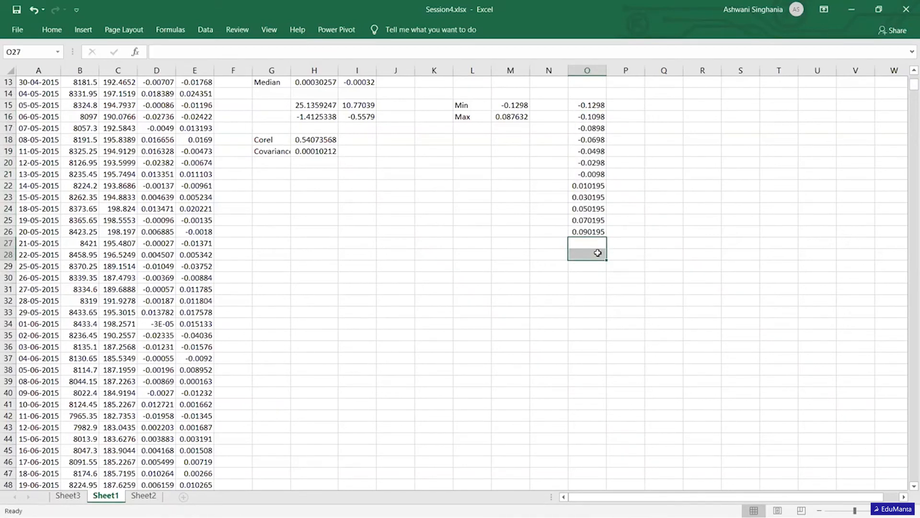
- Start the Histogram tool from Data Analysis and set its input range to the RtNifty returns D3:D1225
{"action": "left_click", "coordinate": [595, 104]}
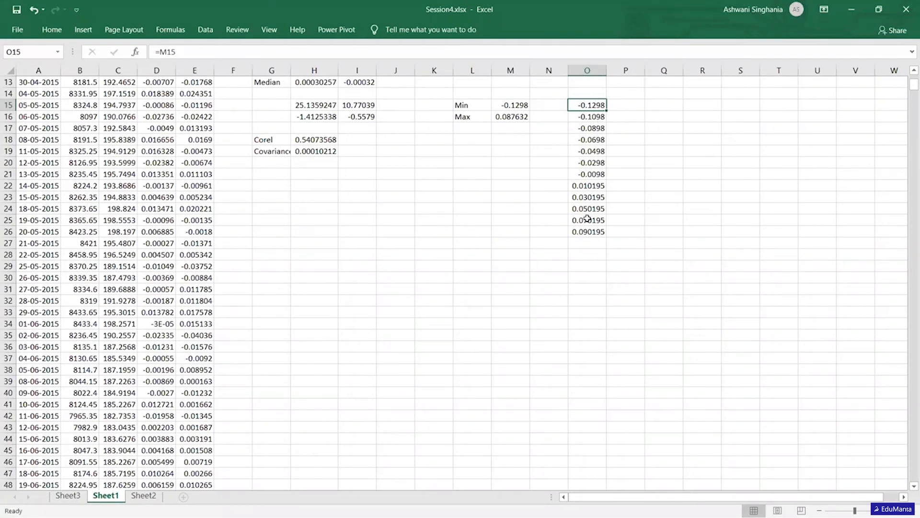
{"action": "key", "text": "Up"}
{"action": "key", "text": "Up"}
{"action": "key", "text": "Up"}
{"action": "key", "text": "Up"}
{"action": "key", "text": "Up"}
{"action": "key", "text": "Up"}
{"action": "key", "text": "Up"}
{"action": "key", "text": "Up"}
{"action": "key", "text": "Up"}
{"action": "key", "text": "Up"}
{"action": "key", "text": "Up"}
{"action": "key", "text": "Up"}
{"action": "key", "text": "Up"}
{"action": "key", "text": "Up"}
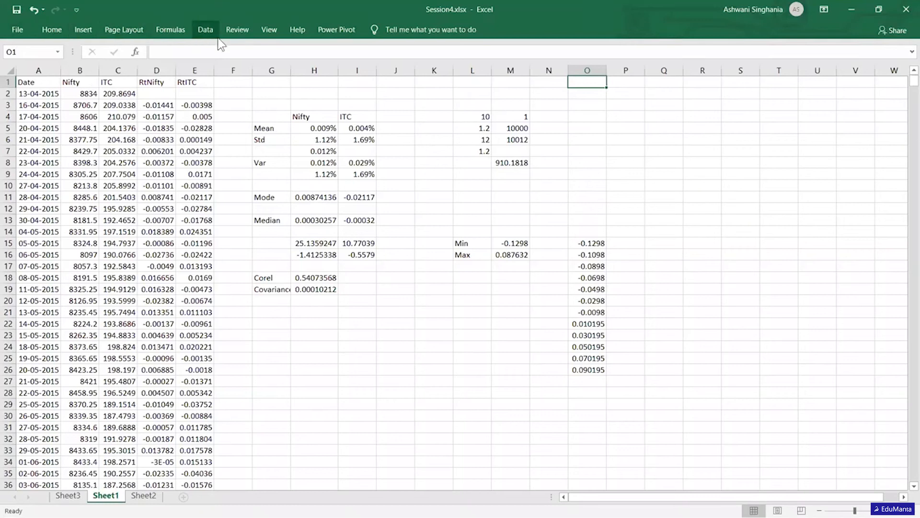
{"action": "left_click", "coordinate": [205, 30]}
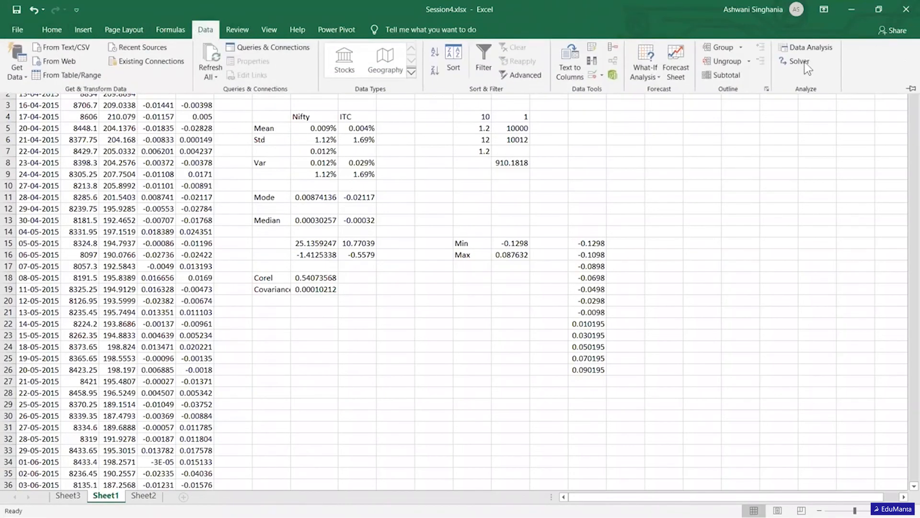
{"action": "left_click", "coordinate": [794, 48]}
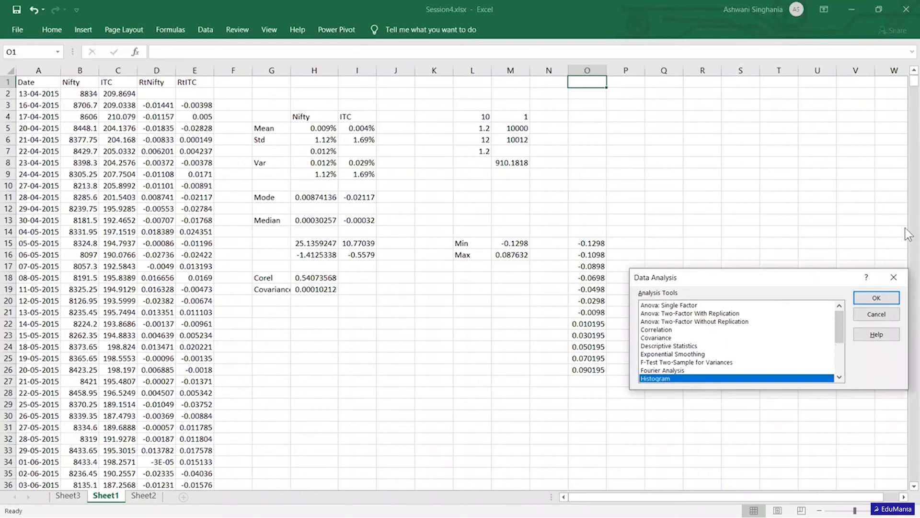
{"action": "left_click", "coordinate": [868, 299]}
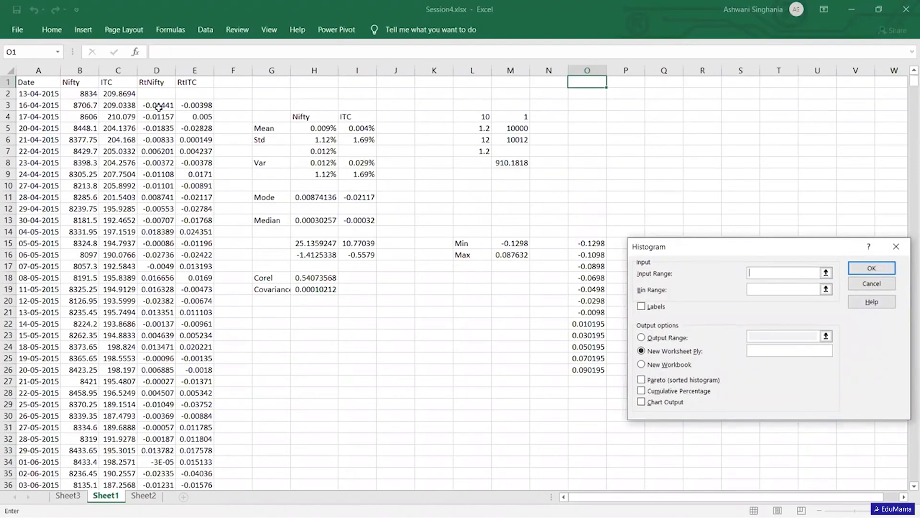
{"action": "left_click", "coordinate": [158, 105]}
{"action": "key", "text": "ctrl+shift+Down"}
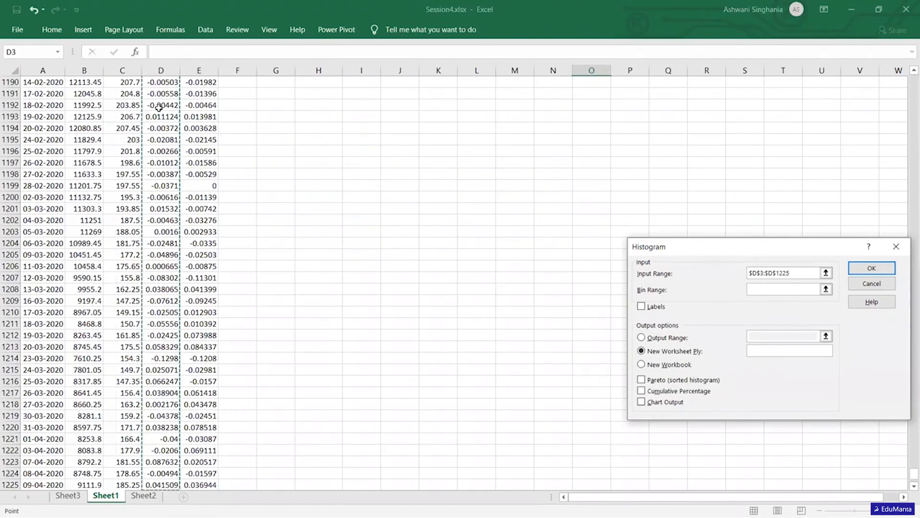
- Set the bin range to O15:O26, enable chart output and generate the histogram on a new worksheet
{"action": "left_click", "coordinate": [774, 291]}
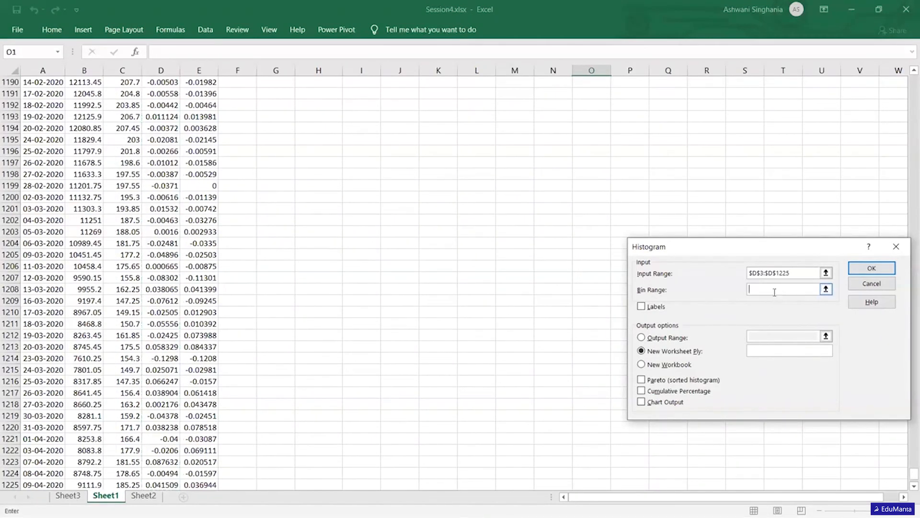
{"action": "left_click_drag", "start_coordinate": [907, 475], "coordinate": [907, 267]}
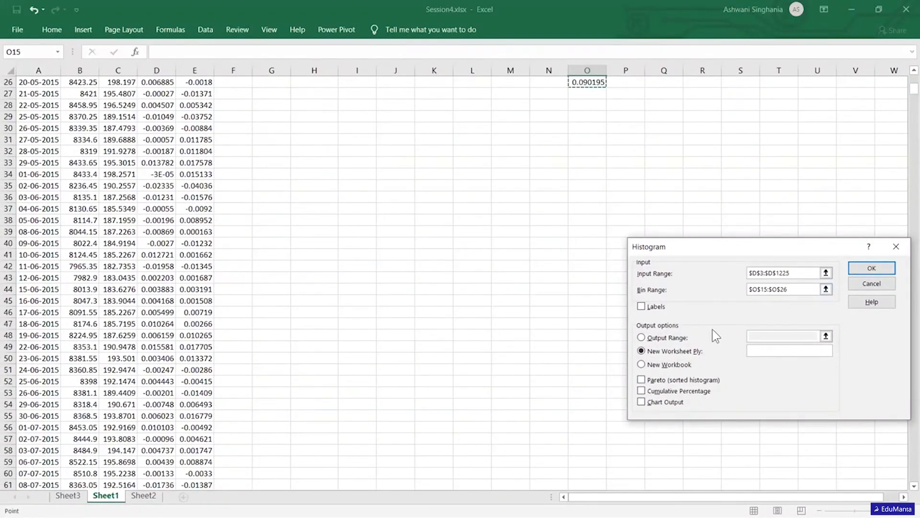
{"action": "left_click", "coordinate": [640, 402]}
{"action": "left_click", "coordinate": [872, 269]}
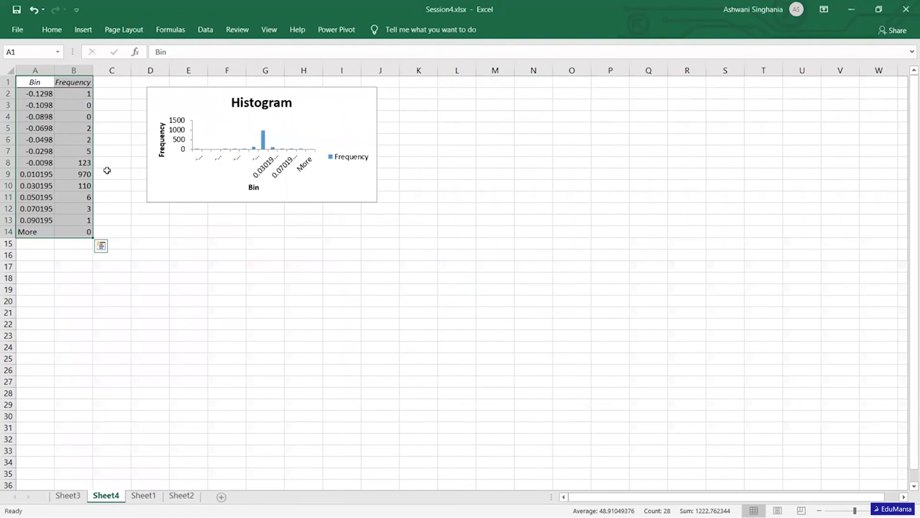
- Enlarge the histogram chart so that it extends to about cell R24
{"action": "left_click", "coordinate": [107, 171]}
{"action": "left_click", "coordinate": [320, 182]}
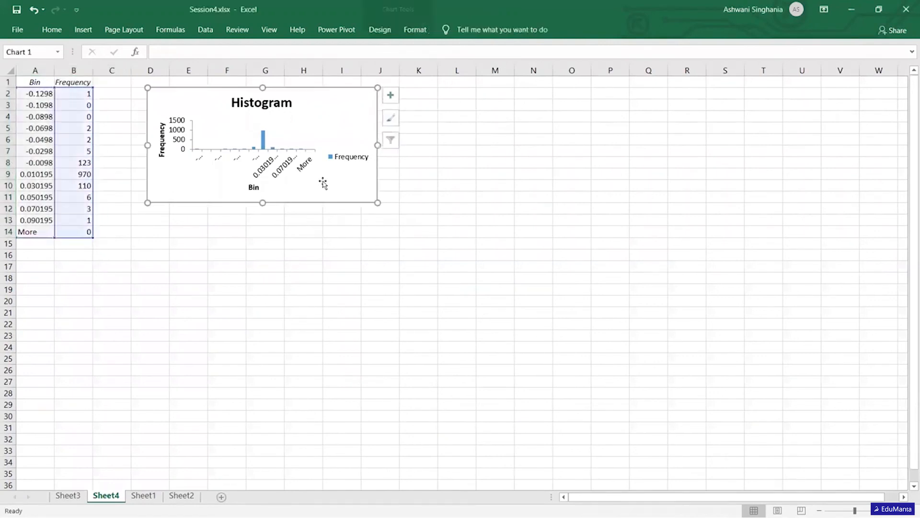
{"action": "left_click_drag", "start_coordinate": [378, 202], "coordinate": [692, 346]}
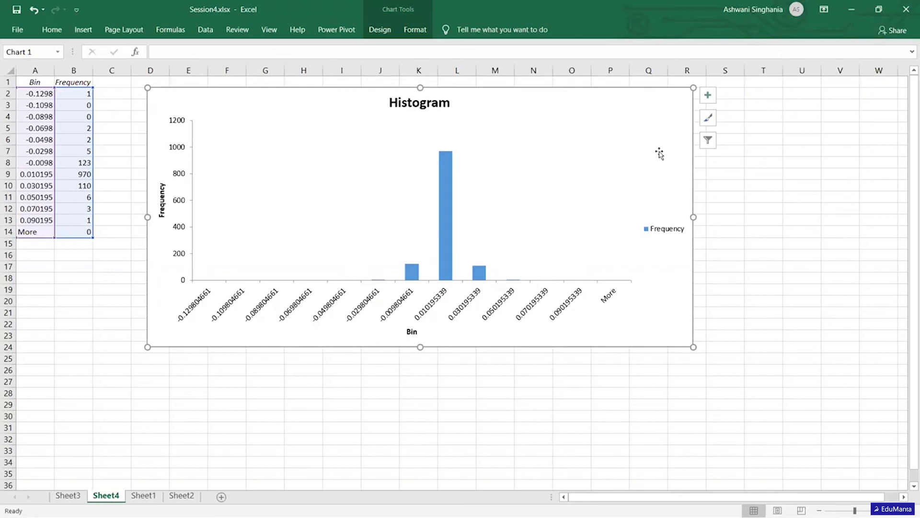
- On Sheet1, move the RtNifty and RtITC headings from D1:E1 to D2:E2, directly above the returns
{"action": "left_click", "coordinate": [144, 497]}
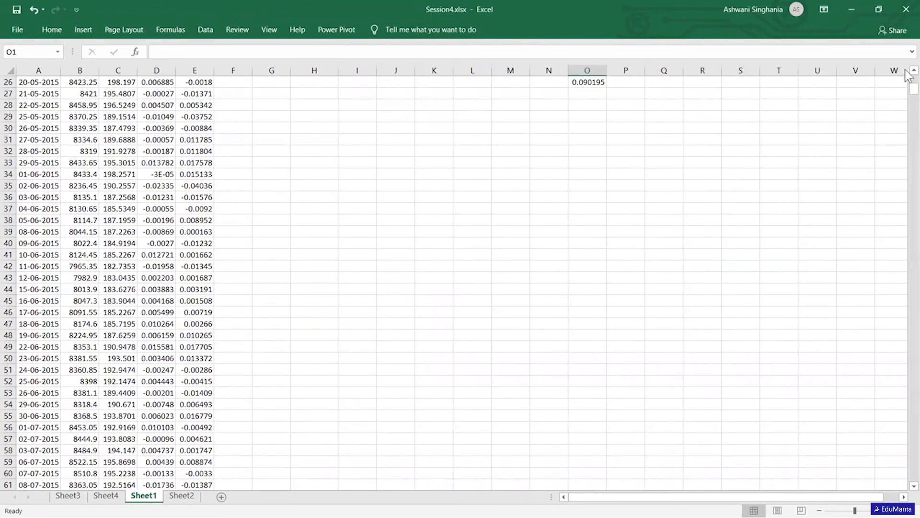
{"action": "left_click_drag", "start_coordinate": [910, 91], "coordinate": [911, 81]}
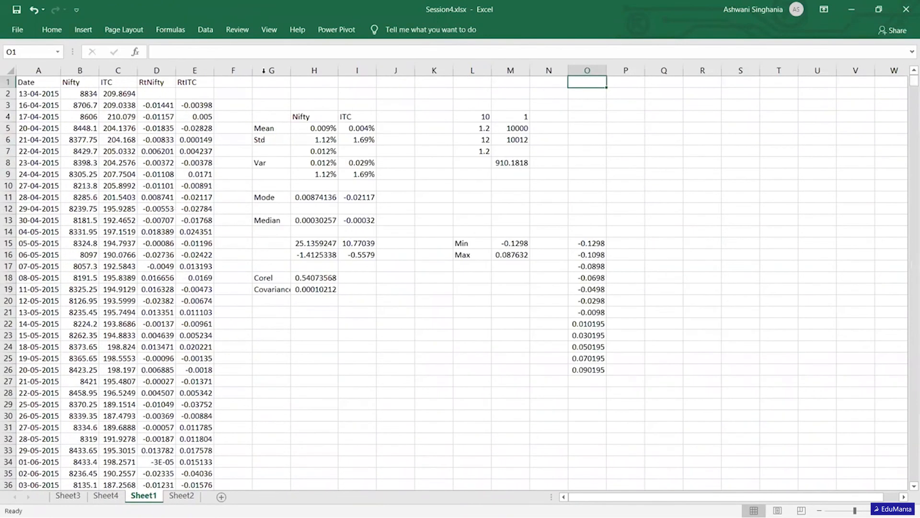
{"action": "left_click", "coordinate": [155, 82]}
{"action": "key", "text": "shift+Right"}
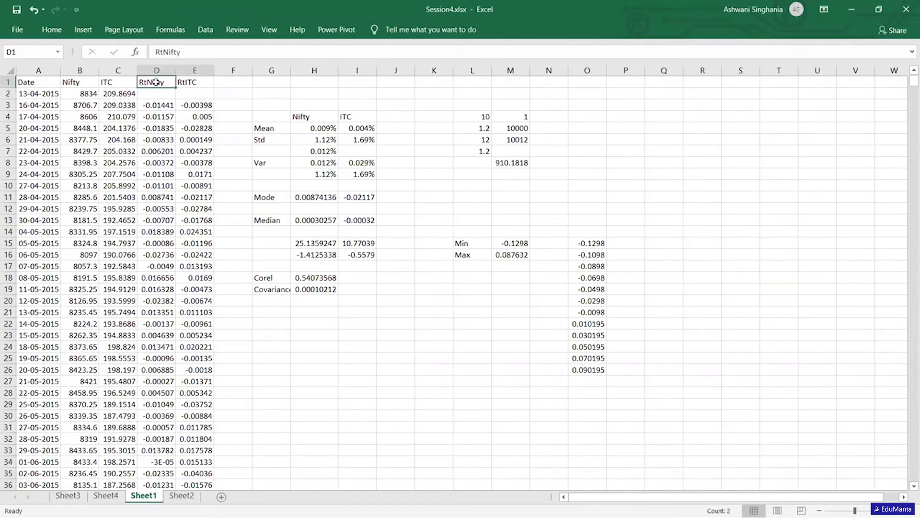
{"action": "key", "text": "ctrl+c"}
{"action": "key", "text": "Down"}
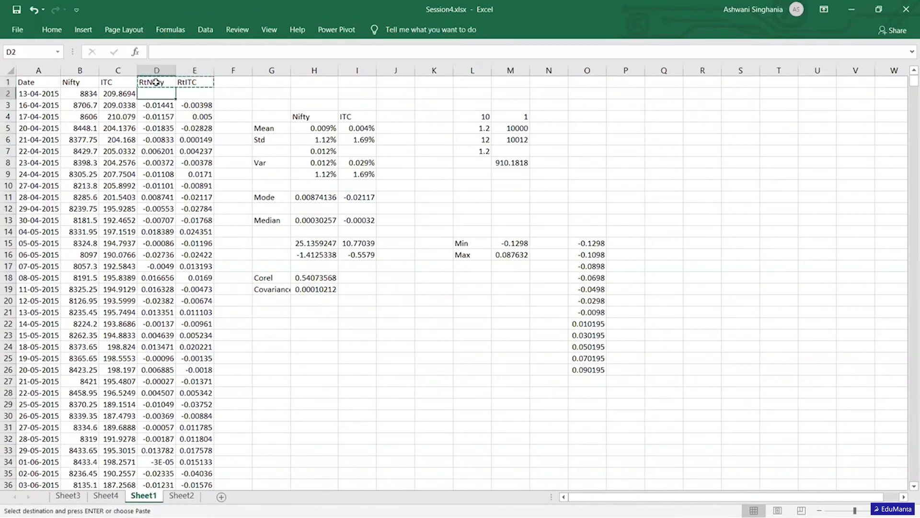
{"action": "key", "text": "ctrl+v"}
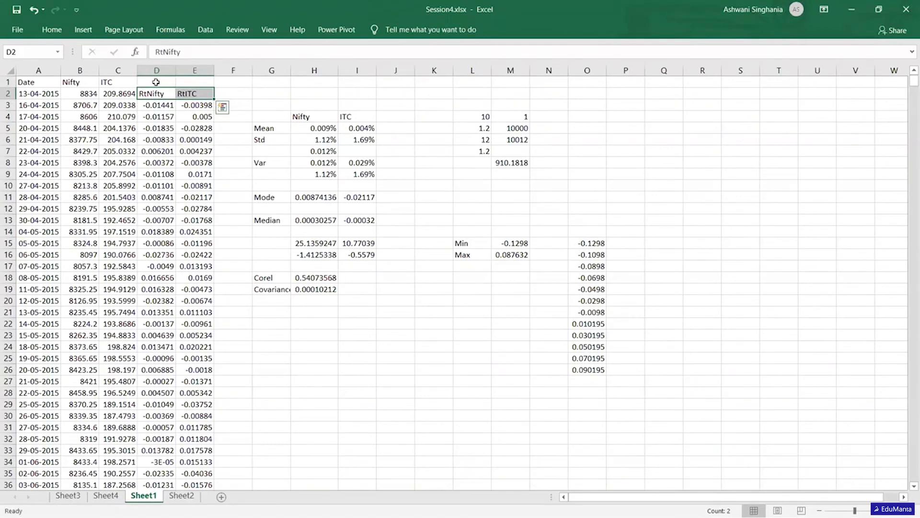
- Enter 100 in R17 and 12 in S17 as the first row of a small example table
{"action": "key", "text": "Right"}
{"action": "key", "text": "Right"}
{"action": "key", "text": "Right"}
{"action": "key", "text": "Right"}
{"action": "key", "text": "Right"}
{"action": "key", "text": "Right"}
{"action": "key", "text": "Right"}
{"action": "key", "text": "Right"}
{"action": "key", "text": "Right"}
{"action": "key", "text": "Right"}
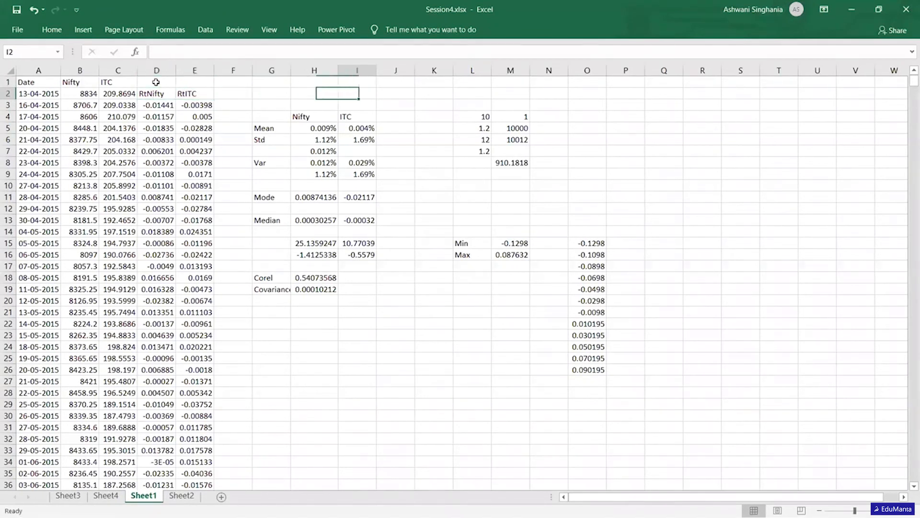
{"action": "key", "text": "Right"}
{"action": "key", "text": "Down"}
{"action": "key", "text": "Down"}
{"action": "key", "text": "Down"}
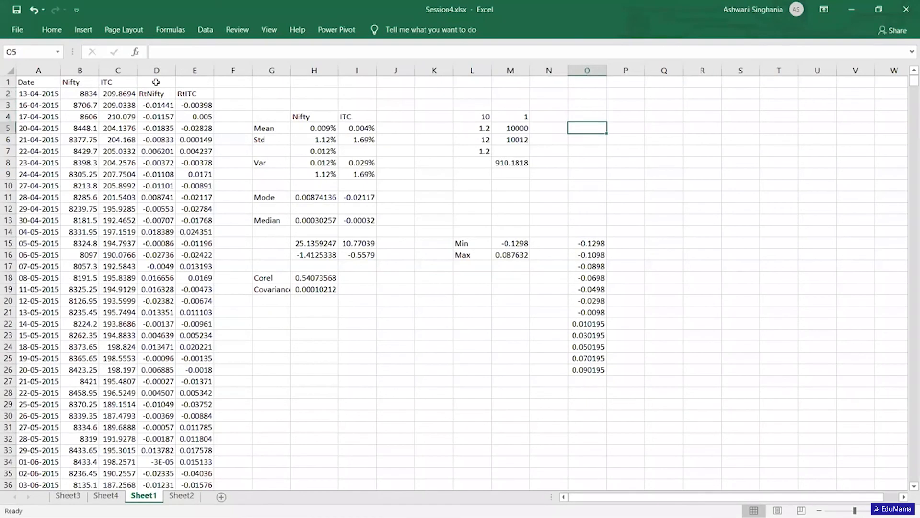
{"action": "key", "text": "Right"}
{"action": "key", "text": "Right"}
{"action": "key", "text": "Down"}
{"action": "key", "text": "Down"}
{"action": "key", "text": "Down"}
{"action": "key", "text": "Down"}
{"action": "key", "text": "Down"}
{"action": "key", "text": "Down"}
{"action": "key", "text": "Down"}
{"action": "key", "text": "Down"}
{"action": "key", "text": "Down"}
{"action": "key", "text": "Down"}
{"action": "key", "text": "Down"}
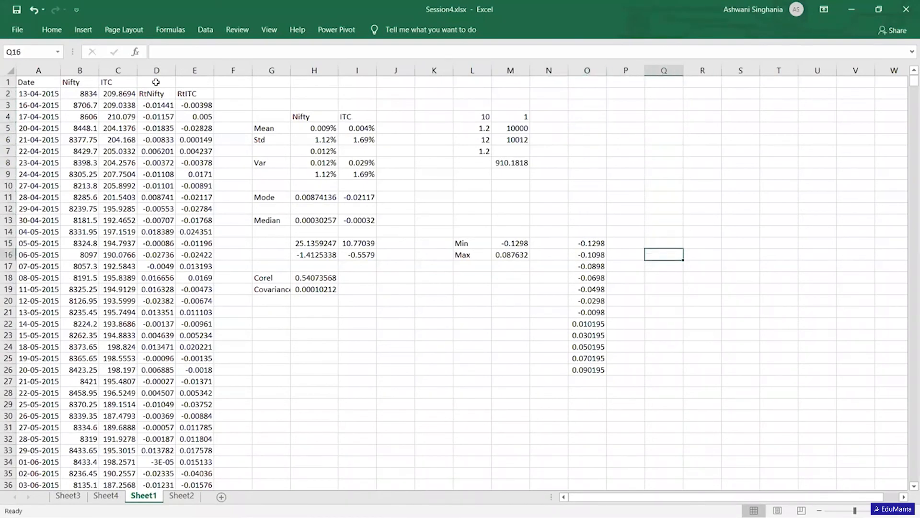
{"action": "key", "text": "Right"}
{"action": "key", "text": "Down"}
{"action": "type", "text": "100"}
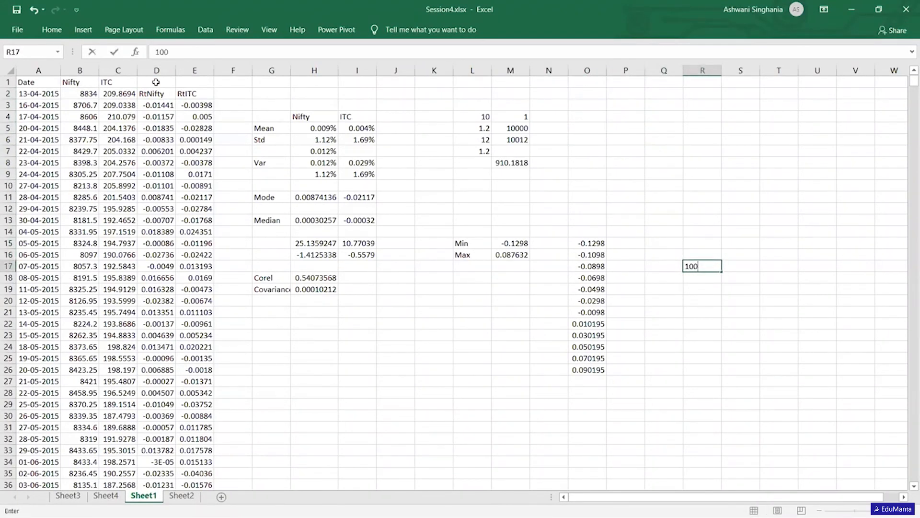
{"action": "key", "text": "Right"}
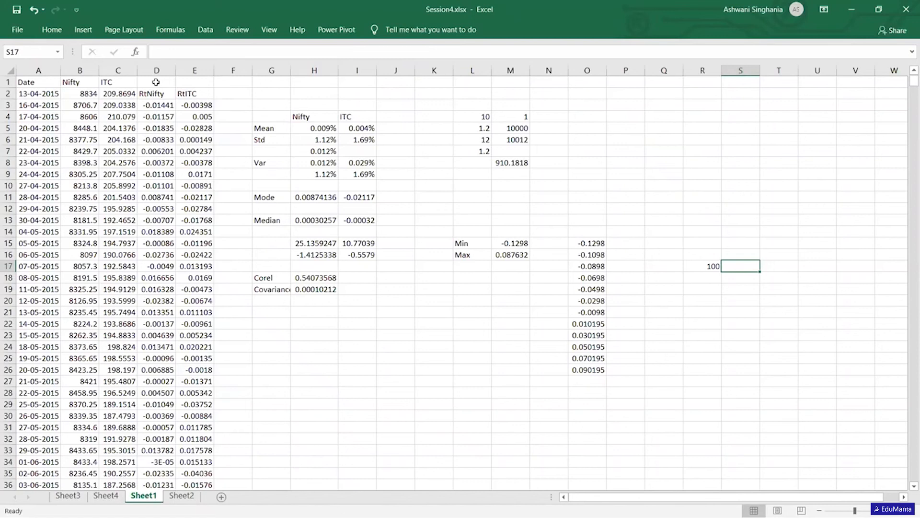
{"action": "type", "text": "12"}
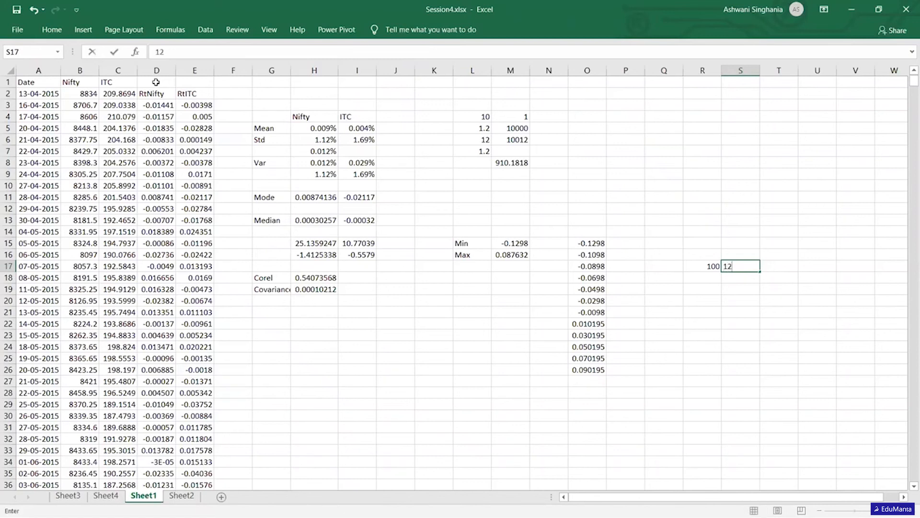
{"action": "key", "text": "Return"}
- Add the second example row with 200 in R18 and 22 in S18
{"action": "key", "text": "Left"}
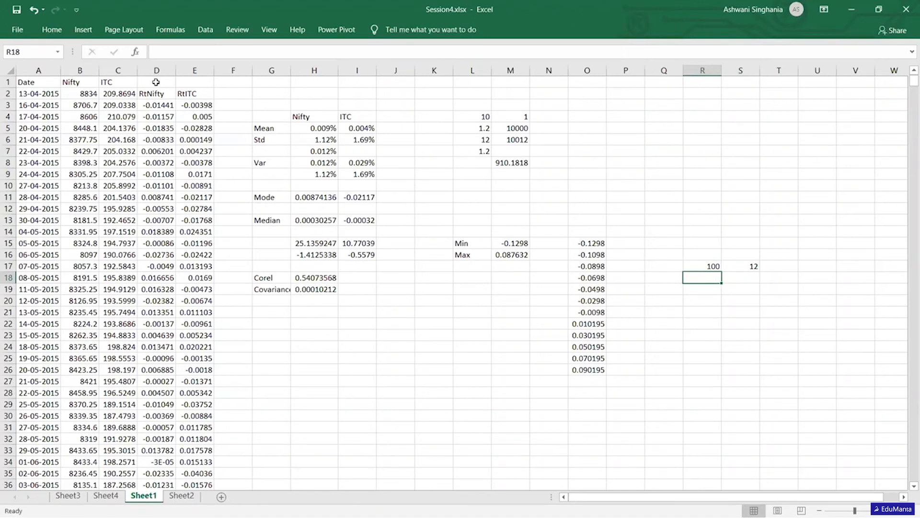
{"action": "type", "text": "200"}
{"action": "key", "text": "Tab"}
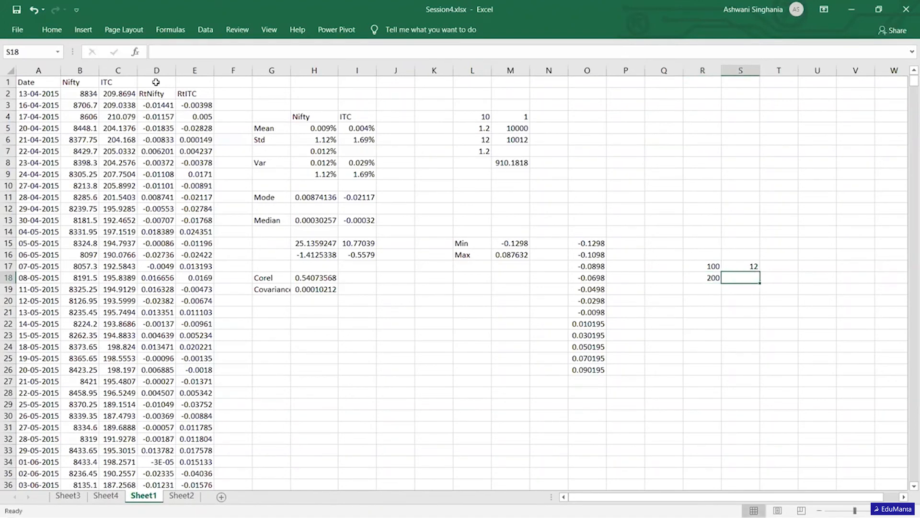
{"action": "type", "text": "22"}
{"action": "key", "text": "Return"}
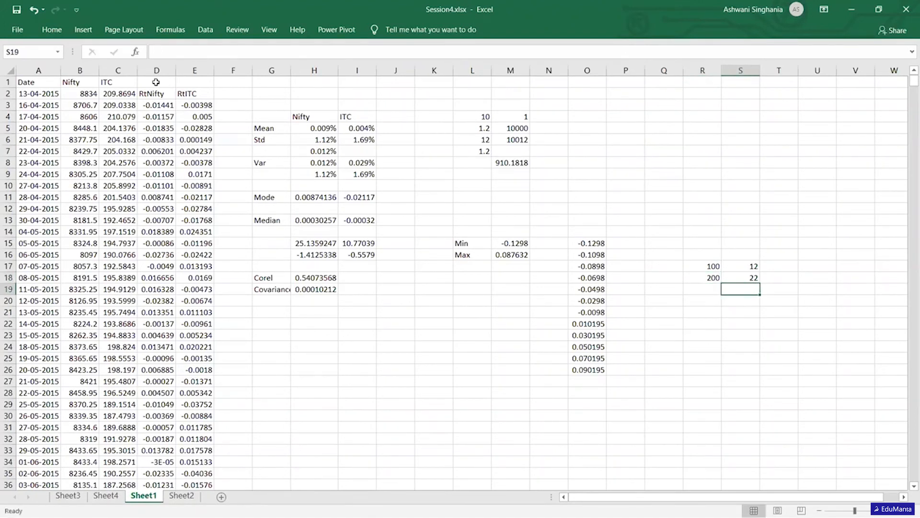
{"action": "key", "text": "Left"}
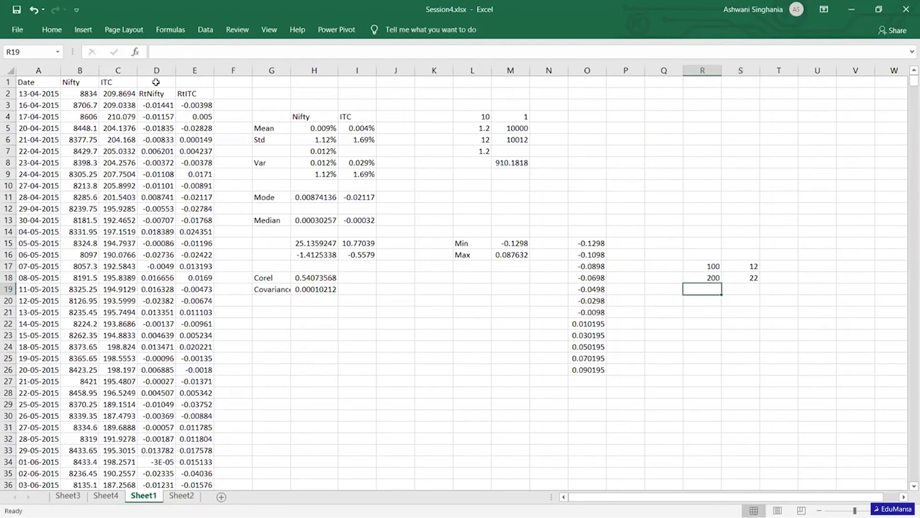
- Add the third example row with 300 in R19 and 32 in S19
{"action": "type", "text": "300"}
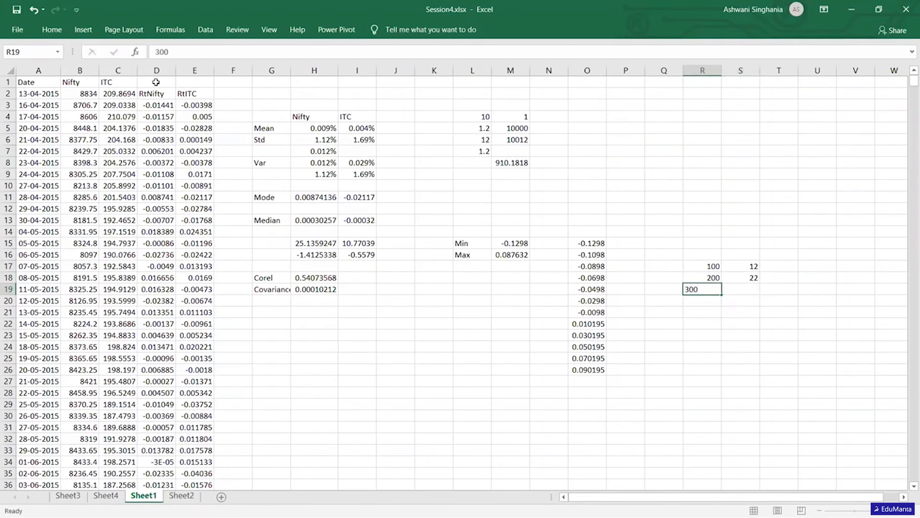
{"action": "key", "text": "Tab"}
{"action": "type", "text": "32"}
{"action": "key", "text": "Return"}
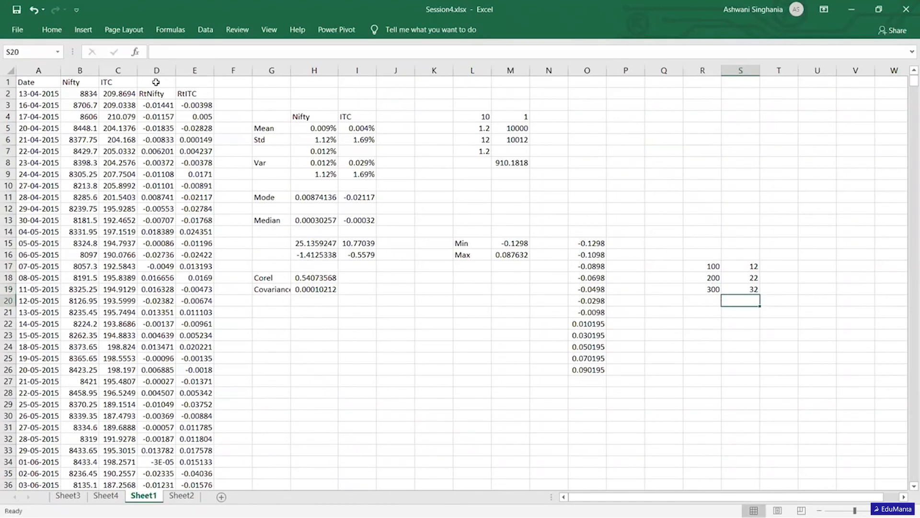
- Add the fourth example row with 400 in R20 and 42 in S20
{"action": "key", "text": "Left"}
{"action": "type", "text": "4"}
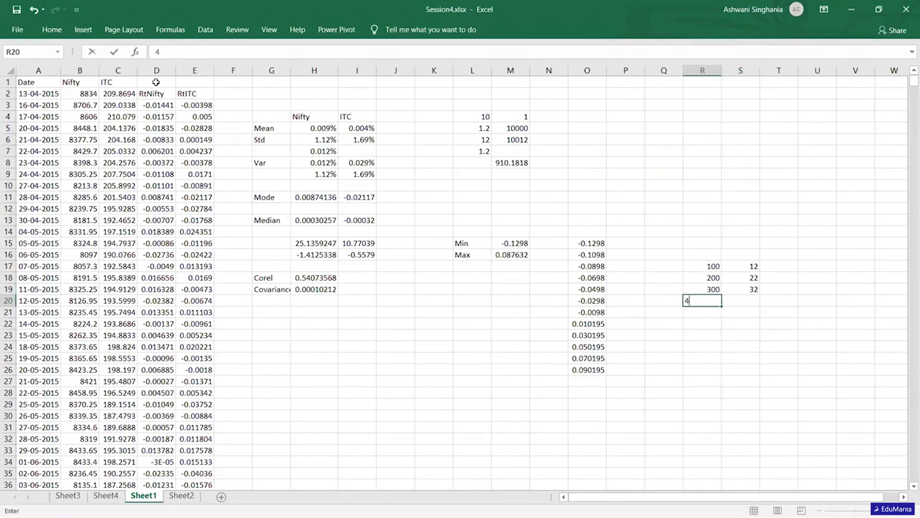
{"action": "type", "text": "00"}
{"action": "key", "text": "Right"}
{"action": "type", "text": "42"}
{"action": "key", "text": "Return"}
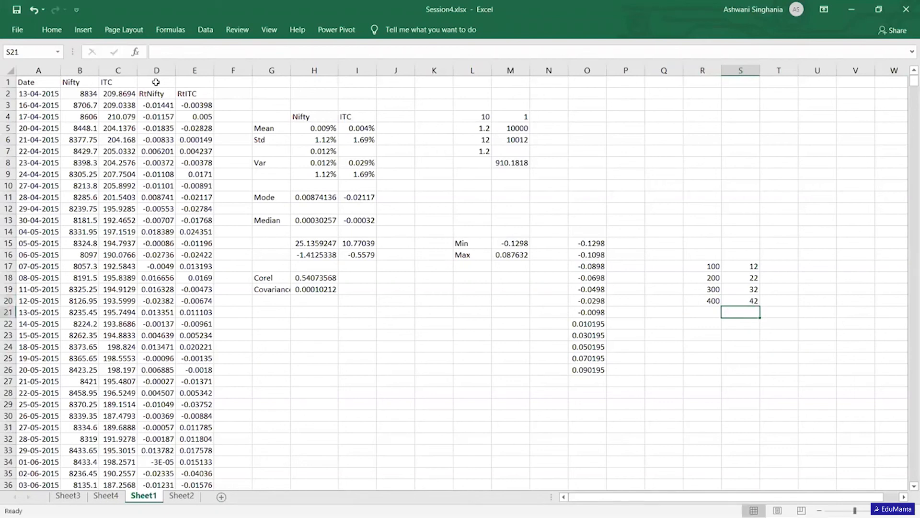
- Enter 500 in R21 as the fifth example value, leaving S21 blank
{"action": "key", "text": "Left"}
{"action": "type", "text": "500"}
{"action": "key", "text": "Right"}
- Examine how the values in S17:S20 progress towards the missing value in S21
{"action": "key", "text": "Up"}
{"action": "key", "text": "Up"}
{"action": "key", "text": "Up"}
{"action": "key", "text": "Up"}
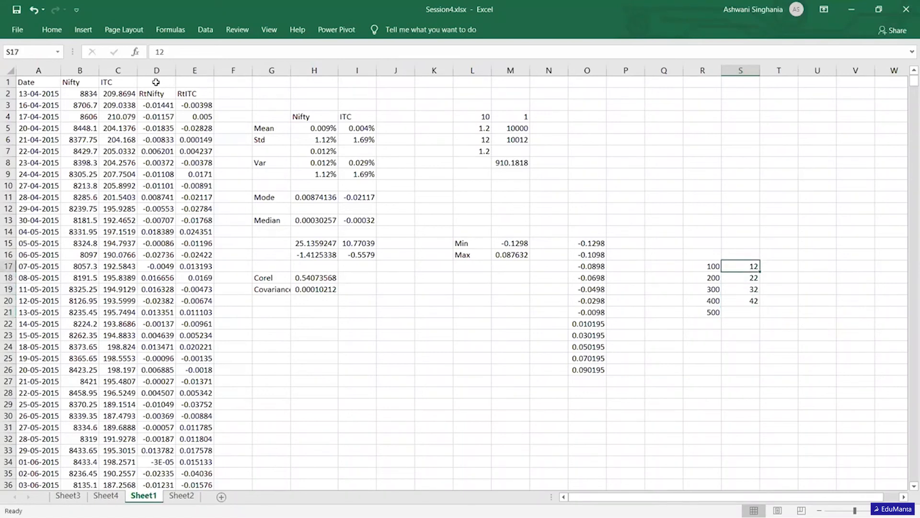
{"action": "key", "text": "shift+Down"}
{"action": "key", "text": "shift+Down"}
{"action": "key", "text": "shift+Down"}
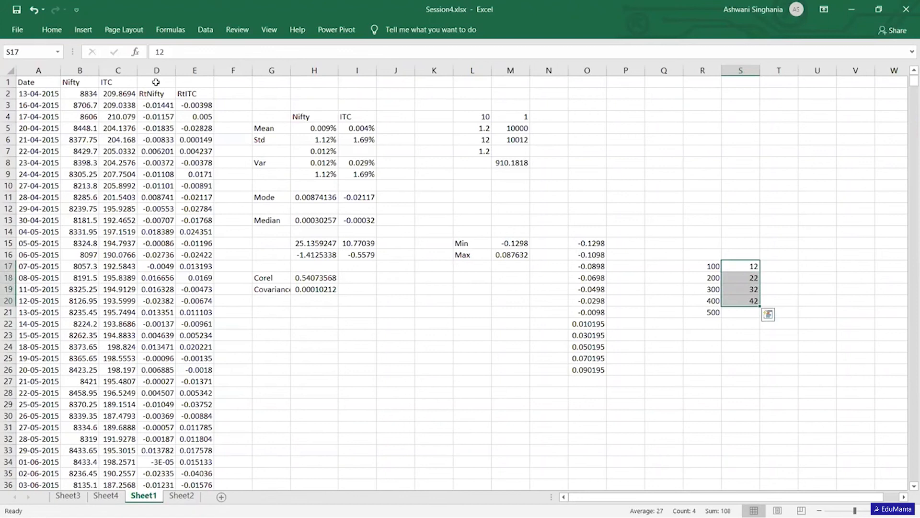
{"action": "key", "text": "Down"}
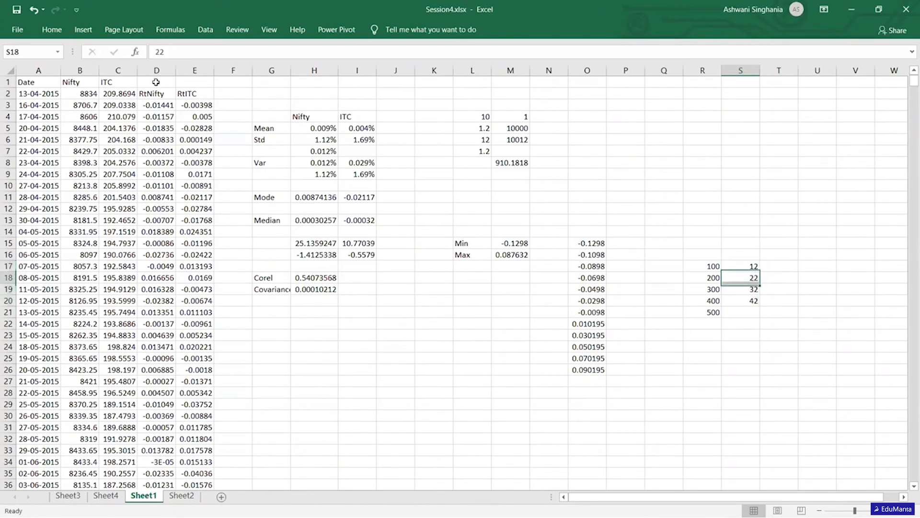
{"action": "key", "text": "Up"}
{"action": "key", "text": "Down"}
{"action": "key", "text": "Down"}
{"action": "key", "text": "Down"}
{"action": "key", "text": "Down"}
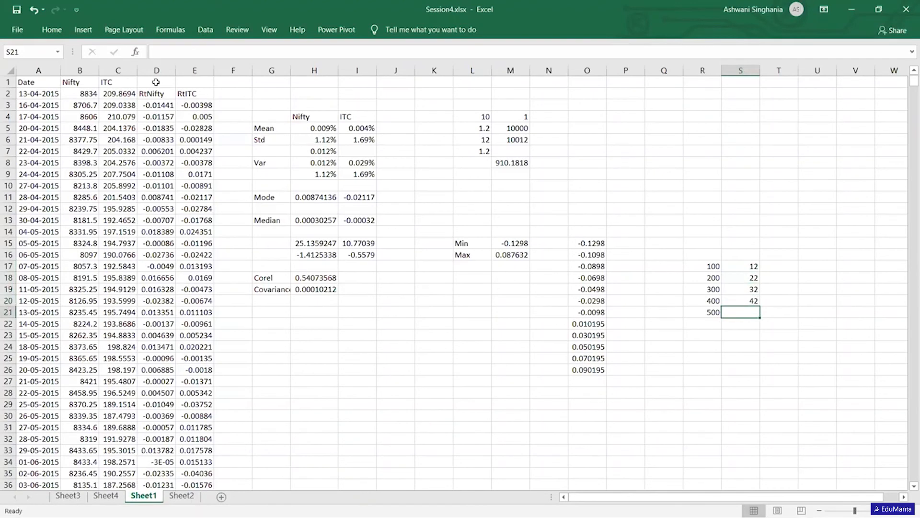
{"action": "key", "text": "Up"}
{"action": "key", "text": "Up"}
{"action": "key", "text": "Up"}
{"action": "key", "text": "Up"}
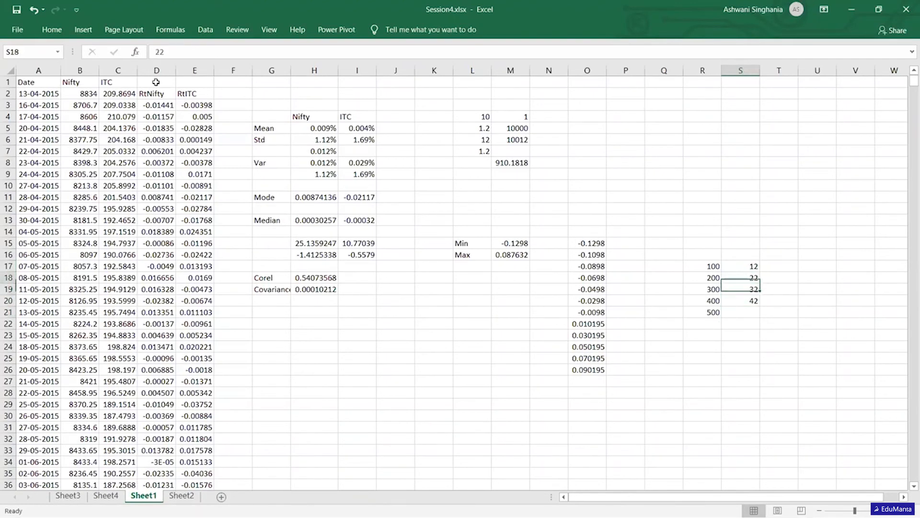
{"action": "key", "text": "Down"}
{"action": "key", "text": "Down"}
{"action": "key", "text": "Down"}
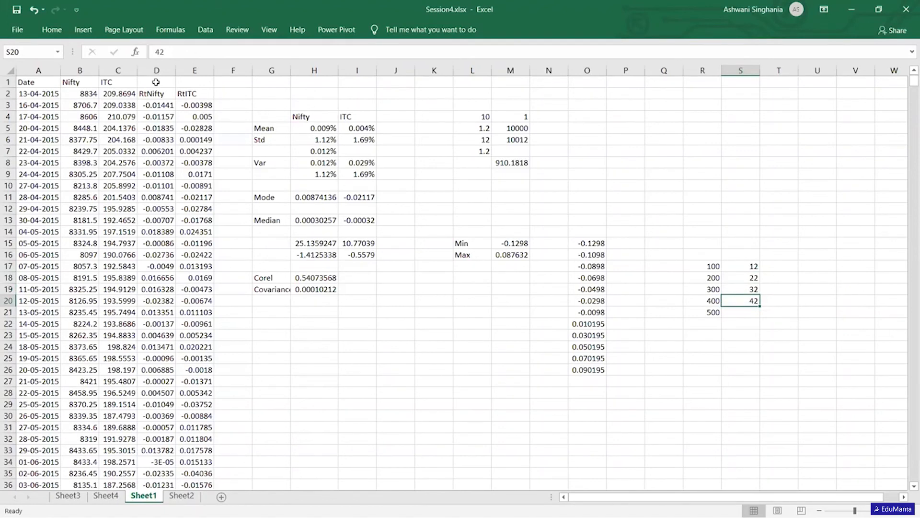
{"action": "key", "text": "Up"}
{"action": "key", "text": "Up"}
{"action": "key", "text": "Up"}
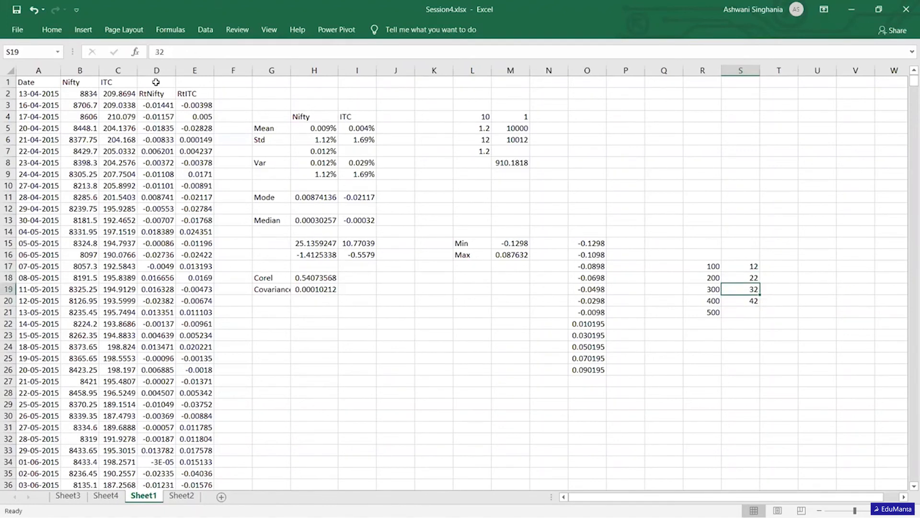
- Beside the first two example rows, enter 10 and 1 in T17:U17 and 20 and 2 in T18:U18
{"action": "key", "text": "Right"}
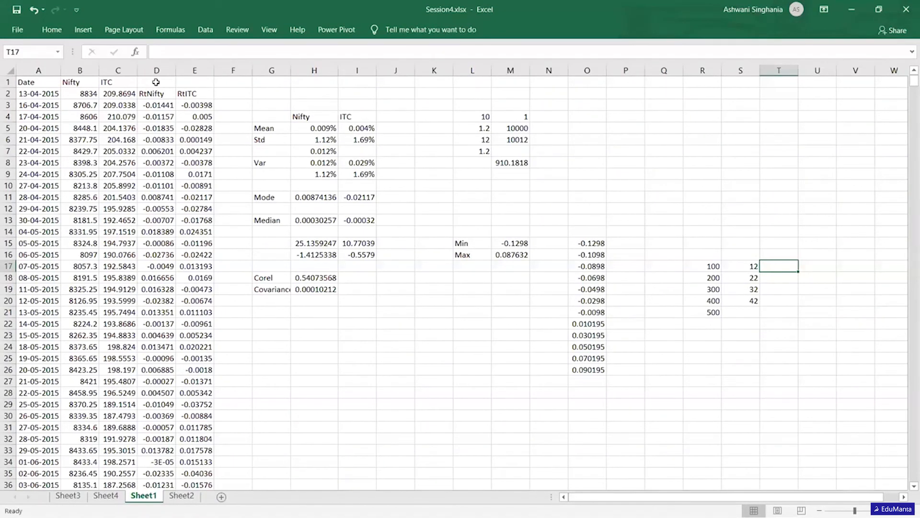
{"action": "type", "text": "10"}
{"action": "key", "text": "Tab"}
{"action": "type", "text": "1"}
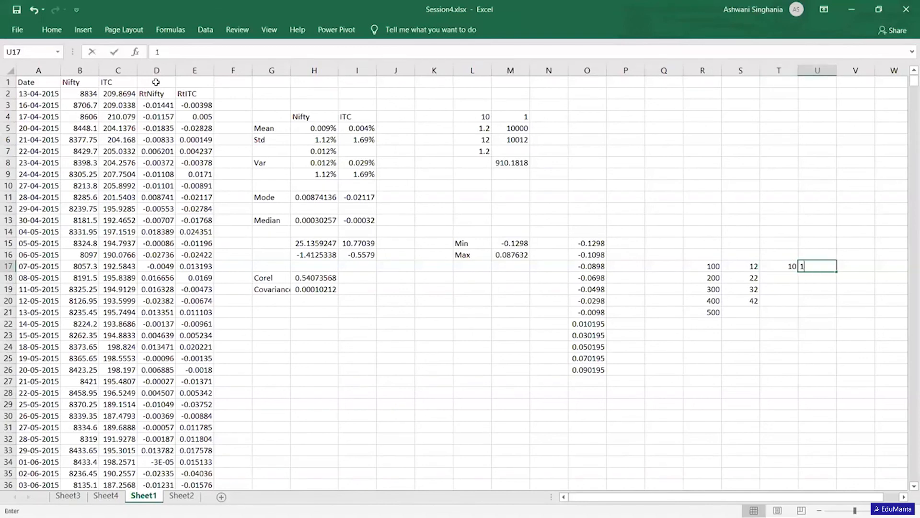
{"action": "key", "text": "Return"}
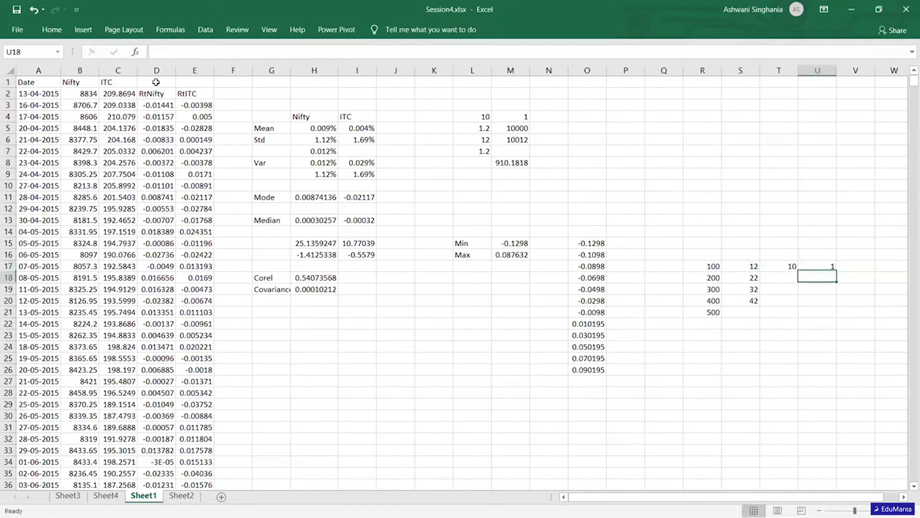
{"action": "type", "text": "20"}
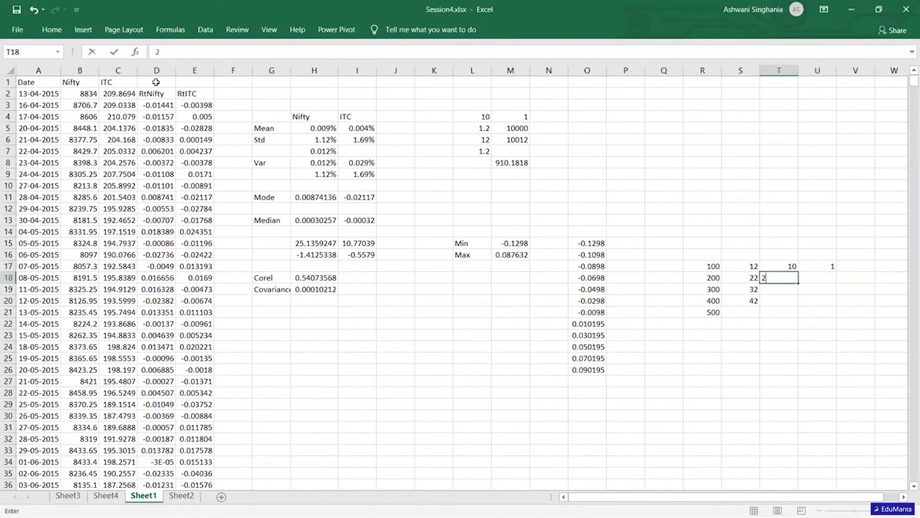
{"action": "key", "text": "Right"}
{"action": "type", "text": "2"}
{"action": "key", "text": "Return"}
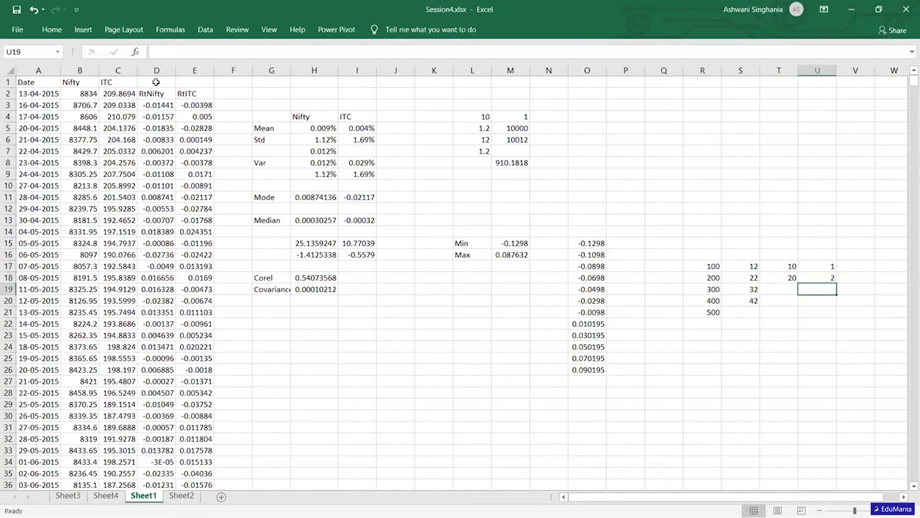
- Make the constant in U17:U20 equal to 2 in every row, leaving U21 empty
{"action": "key", "text": "Up"}
{"action": "key", "text": "Up"}
{"action": "type", "text": "2"}
{"action": "key", "text": "Return"}
{"action": "key", "text": "Return"}
{"action": "type", "text": "2"}
{"action": "key", "text": "Return"}
{"action": "type", "text": "2"}
{"action": "key", "text": "Return"}
{"action": "type", "text": "2"}
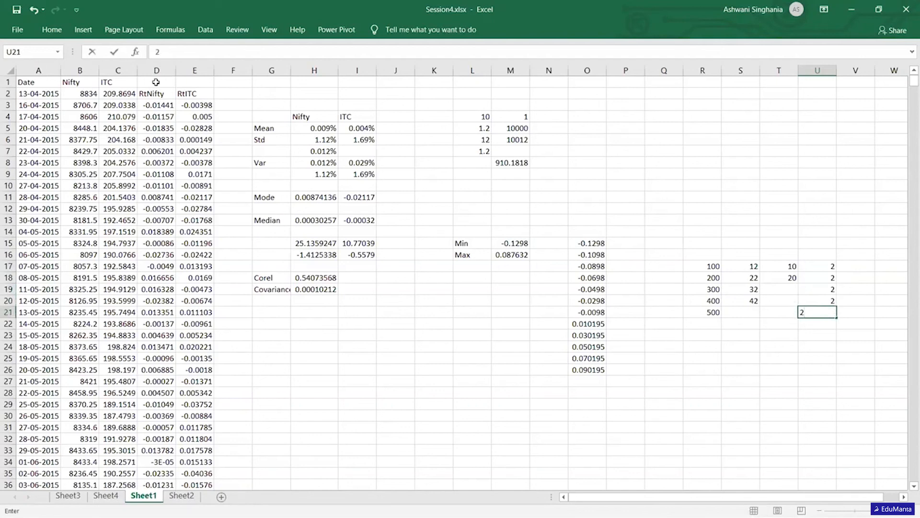
{"action": "key", "text": "BackSpace"}
{"action": "key", "text": "Up"}
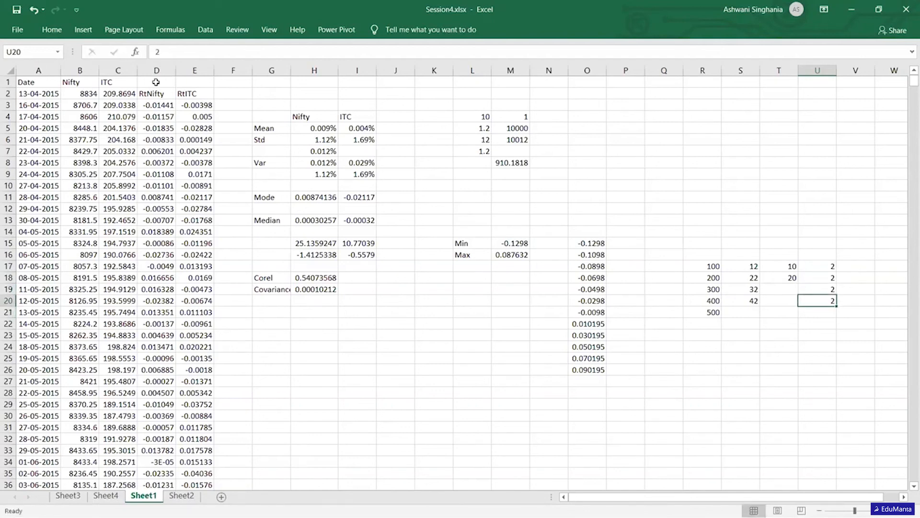
- Complete the component column with 30 in T19 and 40 in T20
{"action": "key", "text": "Left"}
{"action": "key", "text": "Left"}
{"action": "key", "text": "Up"}
{"action": "key", "text": "Right"}
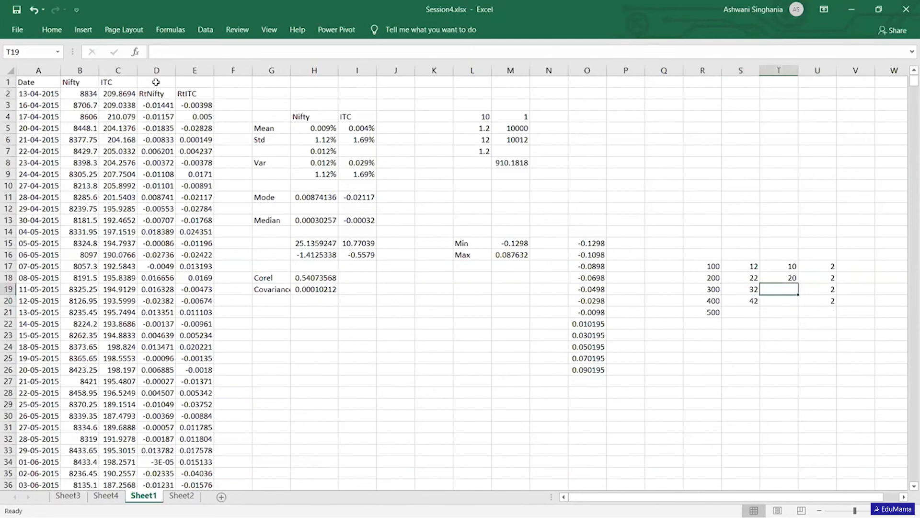
{"action": "type", "text": "30"}
{"action": "key", "text": "Return"}
{"action": "type", "text": "40"}
{"action": "key", "text": "Return"}
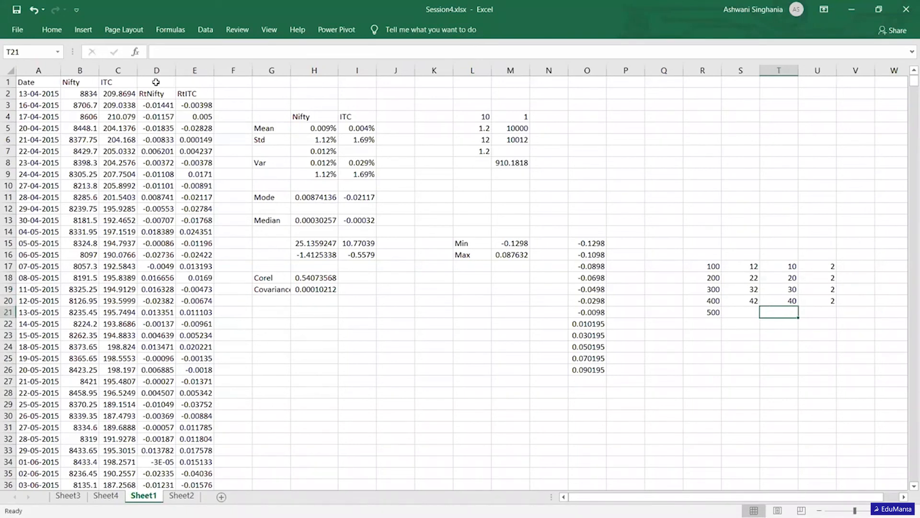
- Write the linear equation a+bx in S24, below the example table
{"action": "key", "text": "Left"}
{"action": "key", "text": "Down"}
{"action": "key", "text": "Down"}
{"action": "key", "text": "Down"}
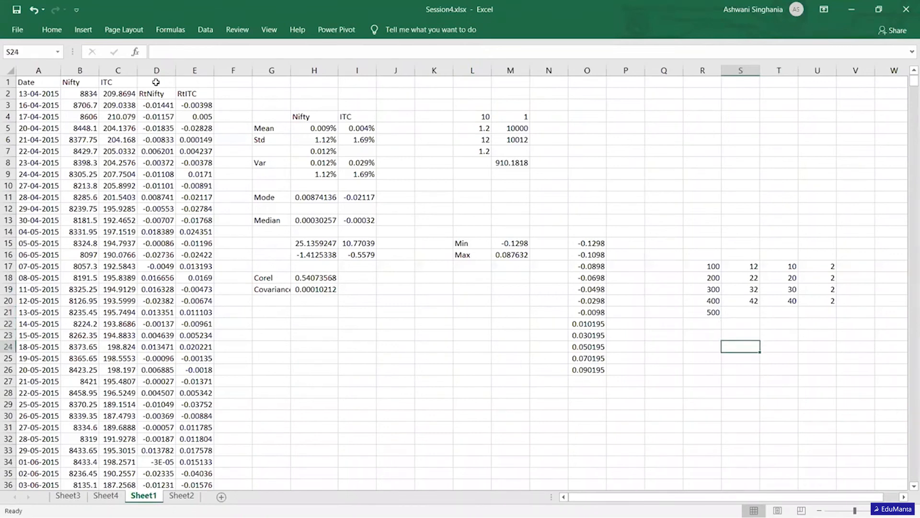
{"action": "type", "text": "a+bx"}
{"action": "key", "text": "Return"}
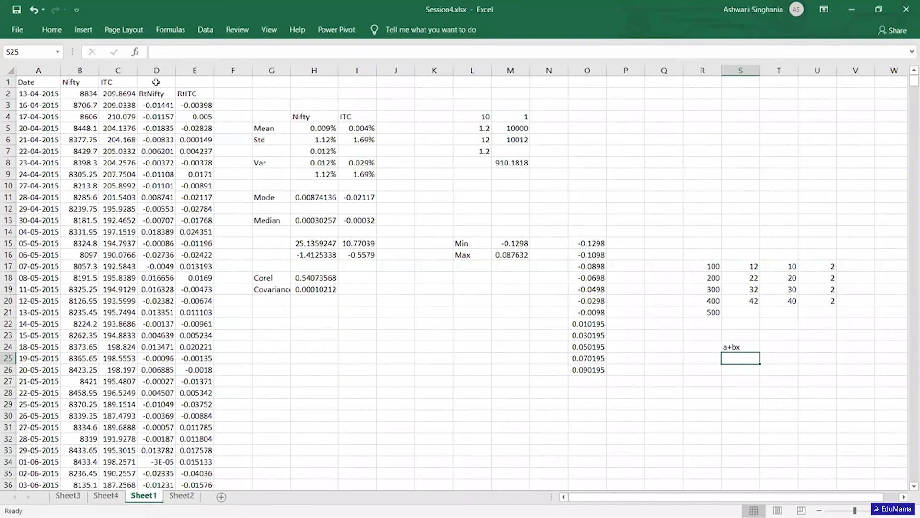
- Review the table's constant and variable components in columns T and U against the values in columns R and S
{"action": "key", "text": "Up"}
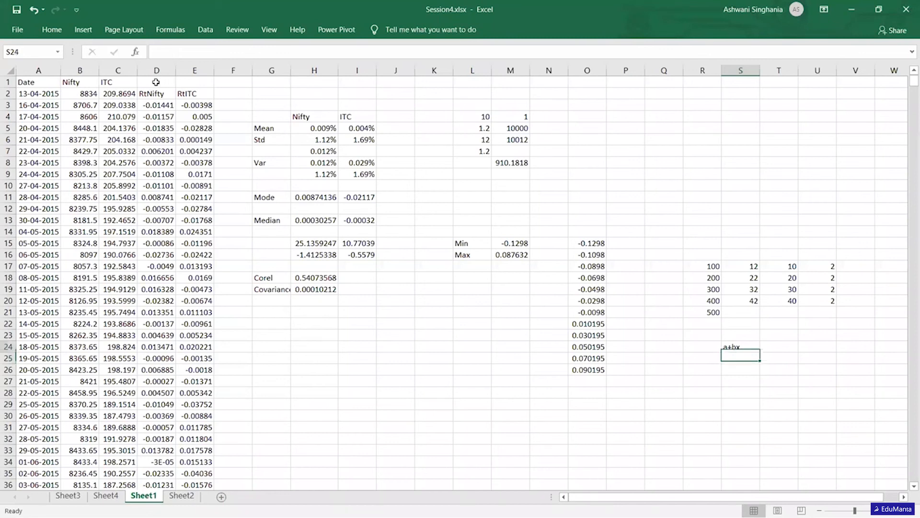
{"action": "key", "text": "Right"}
{"action": "key", "text": "Right"}
{"action": "key", "text": "Up"}
{"action": "key", "text": "Up"}
{"action": "key", "text": "Up"}
{"action": "key", "text": "Up"}
{"action": "key", "text": "Up"}
{"action": "key", "text": "Up"}
{"action": "key", "text": "Up"}
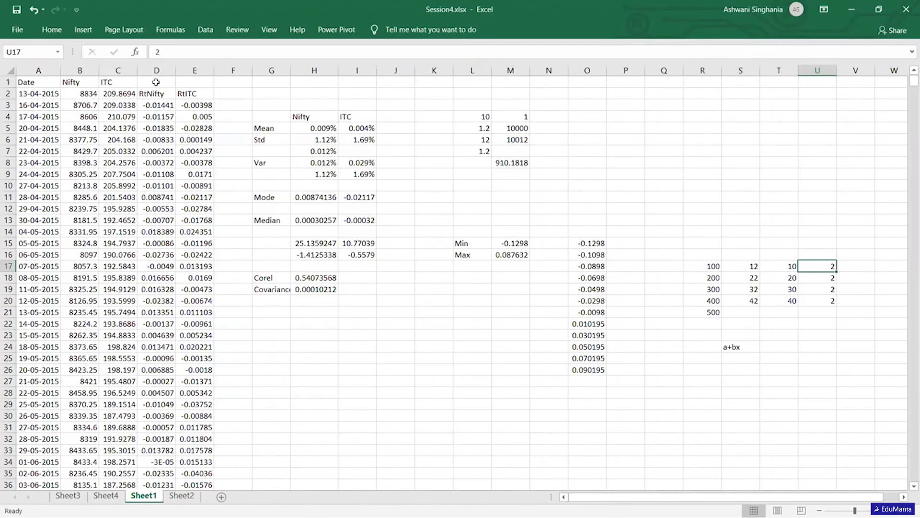
{"action": "key", "text": "Left"}
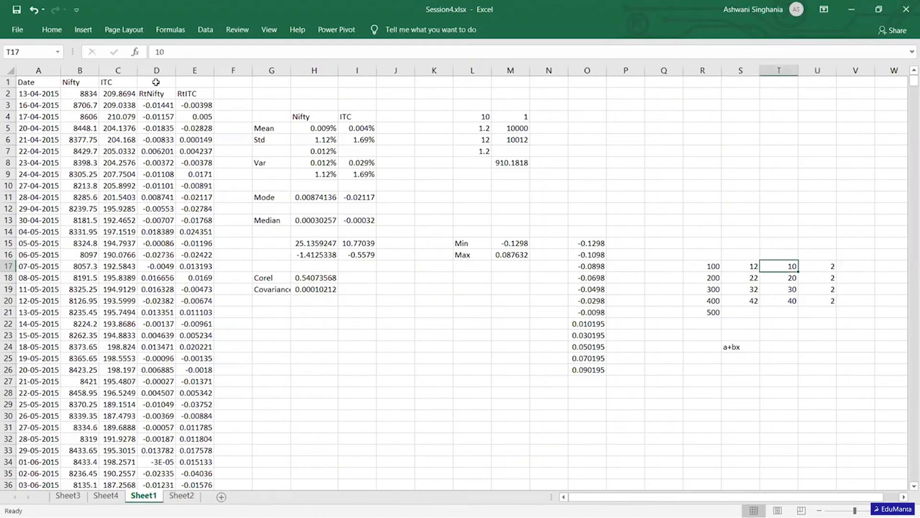
{"action": "key", "text": "Left"}
{"action": "key", "text": "Left"}
{"action": "key", "text": "Right"}
{"action": "key", "text": "Right"}
{"action": "key", "text": "Down"}
{"action": "key", "text": "Down"}
{"action": "key", "text": "Down"}
{"action": "key", "text": "Down"}
{"action": "key", "text": "Down"}
{"action": "key", "text": "Down"}
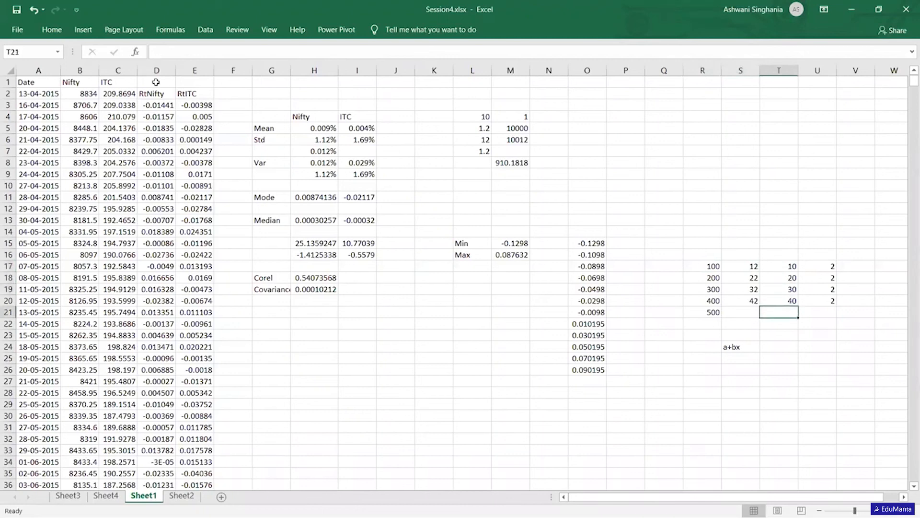
{"action": "key", "text": "Left"}
{"action": "key", "text": "Up"}
{"action": "key", "text": "Up"}
{"action": "key", "text": "Up"}
{"action": "key", "text": "Up"}
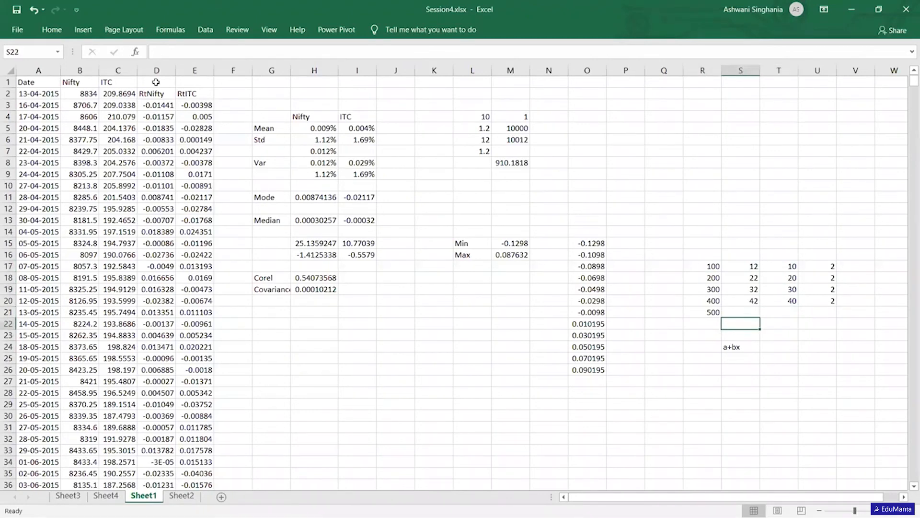
{"action": "key", "text": "Down"}
{"action": "key", "text": "Down"}
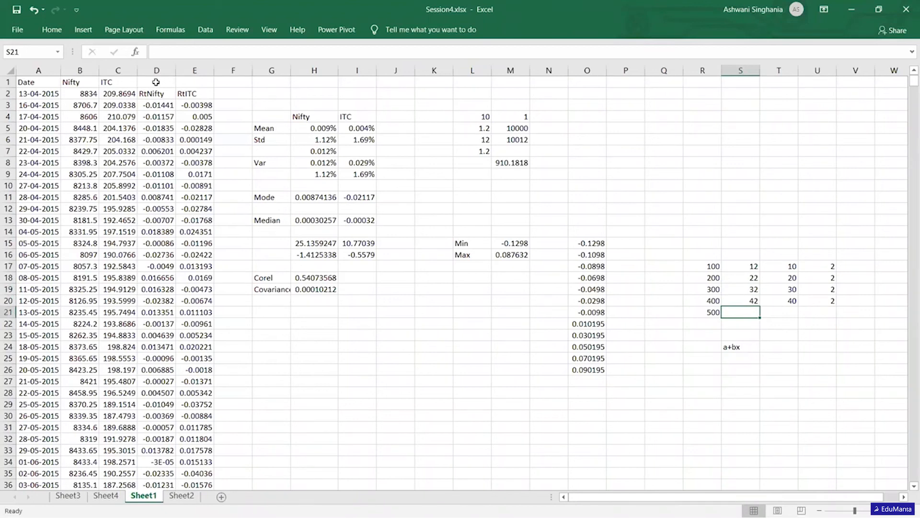
- Enter the expression 2+0.10*500 in S25, below the equation
{"action": "key", "text": "Down"}
{"action": "key", "text": "Down"}
{"action": "key", "text": "Down"}
{"action": "key", "text": "Down"}
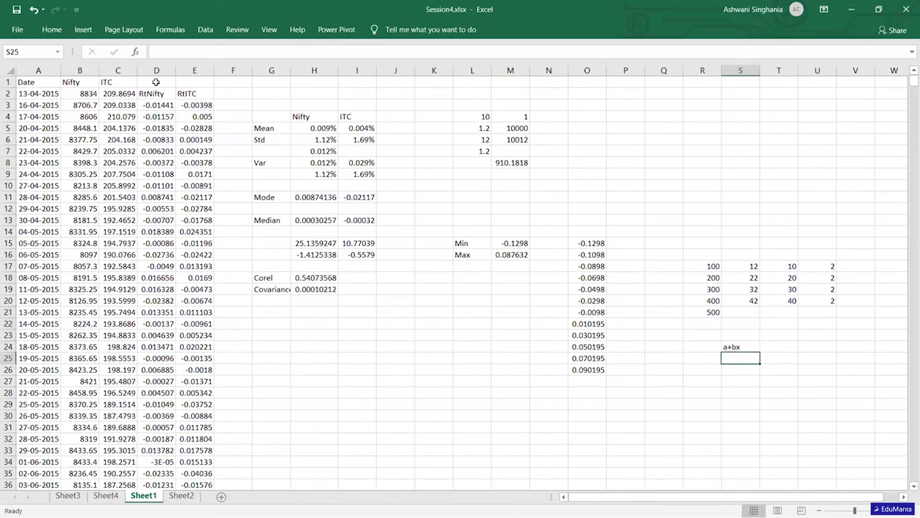
{"action": "type", "text": "2+0.10"}
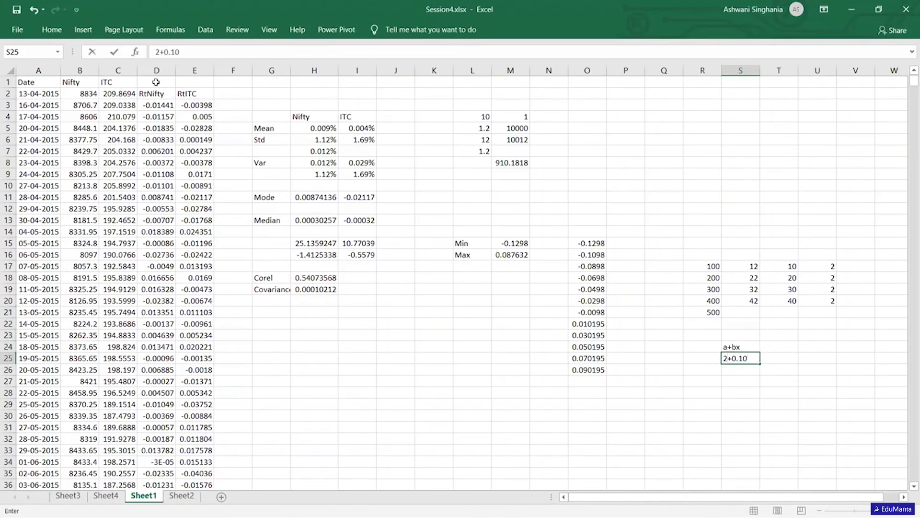
{"action": "type", "text": "*"}
{"action": "type", "text": "100"}
{"action": "key", "text": "BackSpace"}
{"action": "key", "text": "BackSpace"}
{"action": "key", "text": "BackSpace"}
{"action": "type", "text": "500"}
{"action": "key", "text": "Return"}
{"action": "key", "text": "Up"}
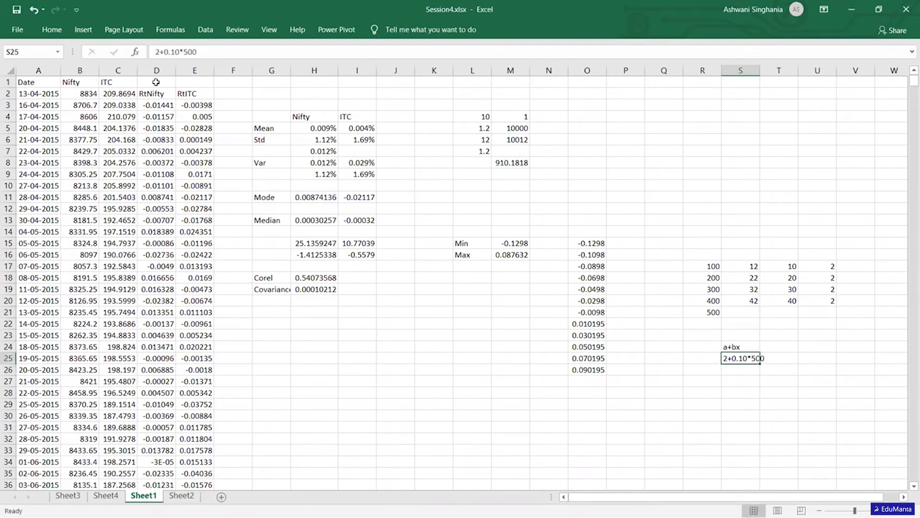
- Turn the text in S25 into the calculated formula =2+0.10*500
{"action": "left_click", "coordinate": [156, 52]}
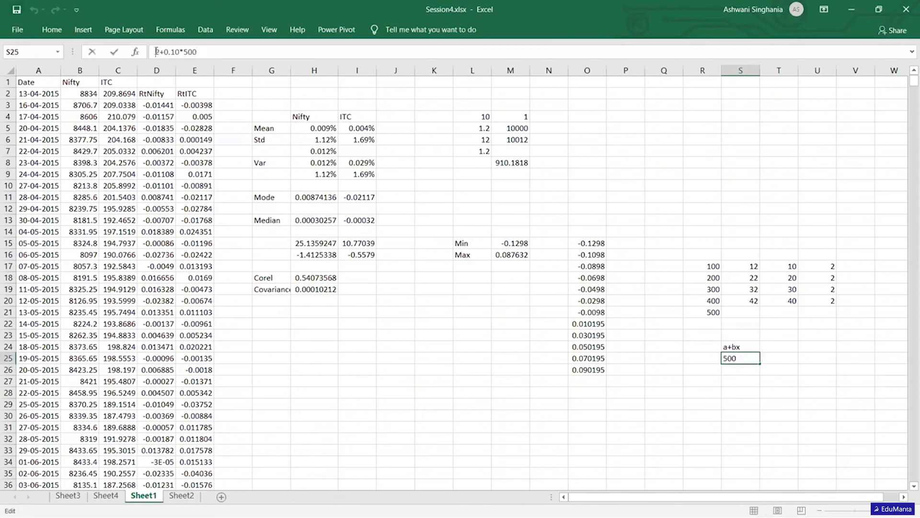
{"action": "type", "text": "="}
{"action": "key", "text": "Return"}
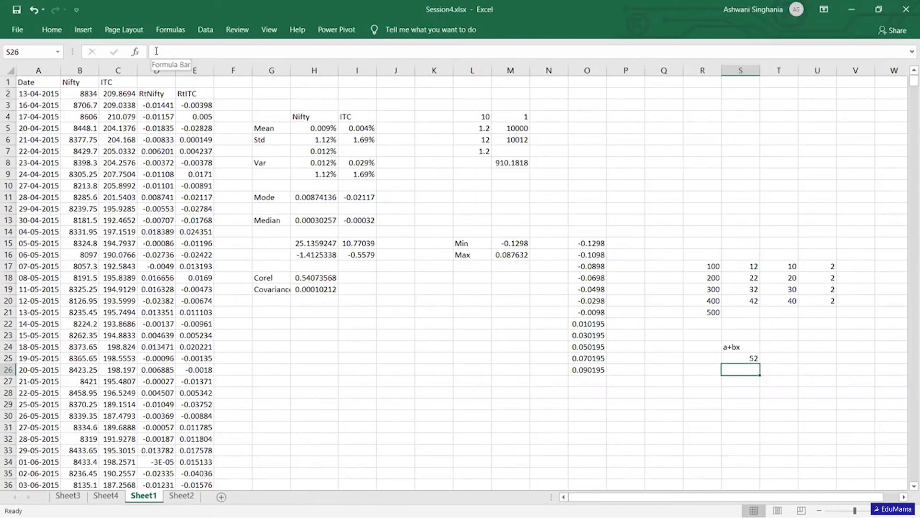
- Start a Regression analysis from the data analysis tools
{"action": "key", "text": "Up"}
{"action": "key", "text": "Up"}
{"action": "key", "text": "Up"}
{"action": "key", "text": "Up"}
{"action": "key", "text": "Up"}
{"action": "key", "text": "Up"}
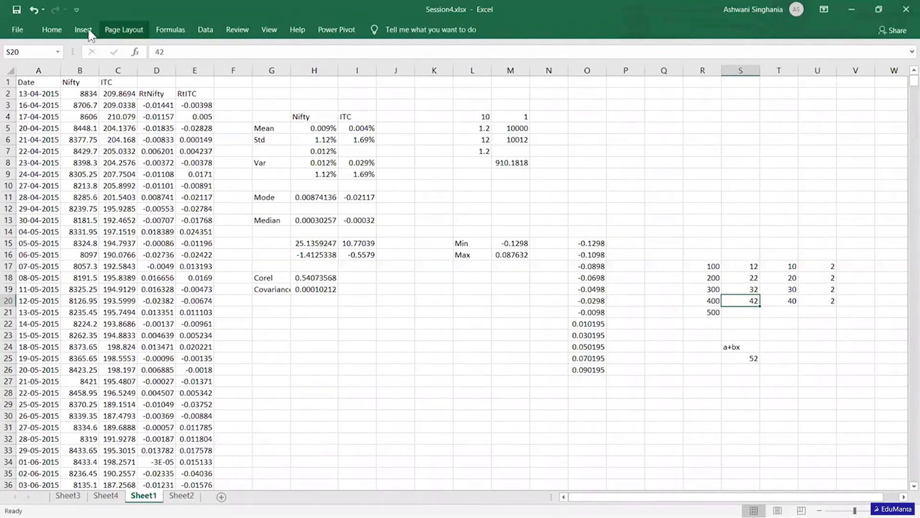
{"action": "left_click", "coordinate": [206, 31]}
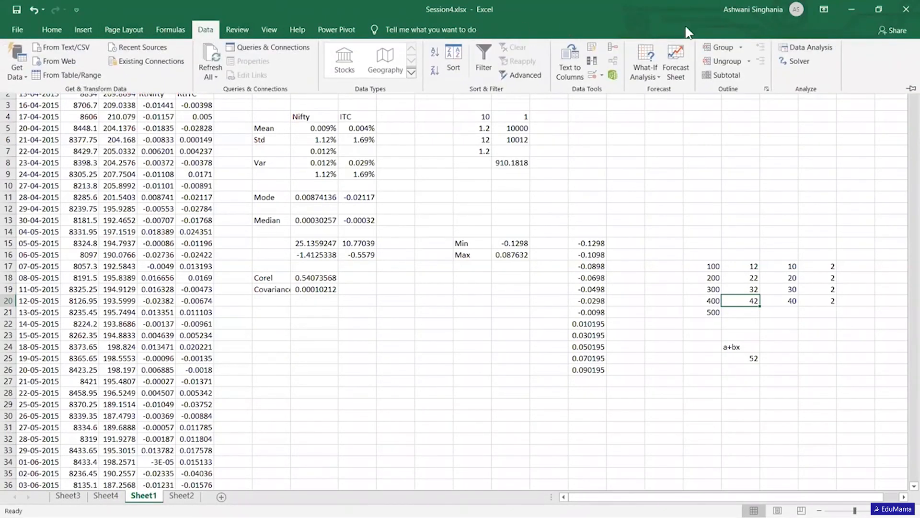
{"action": "left_click", "coordinate": [814, 48]}
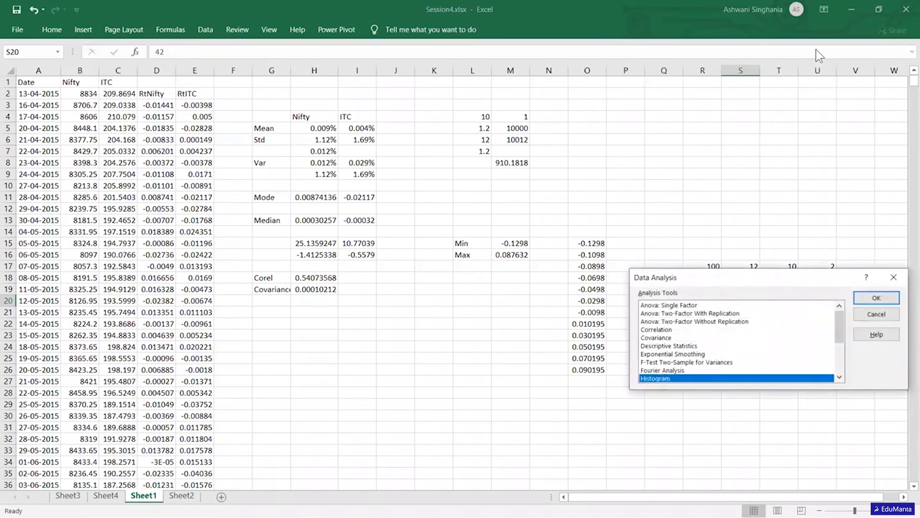
{"action": "left_click_drag", "start_coordinate": [840, 333], "coordinate": [840, 355]}
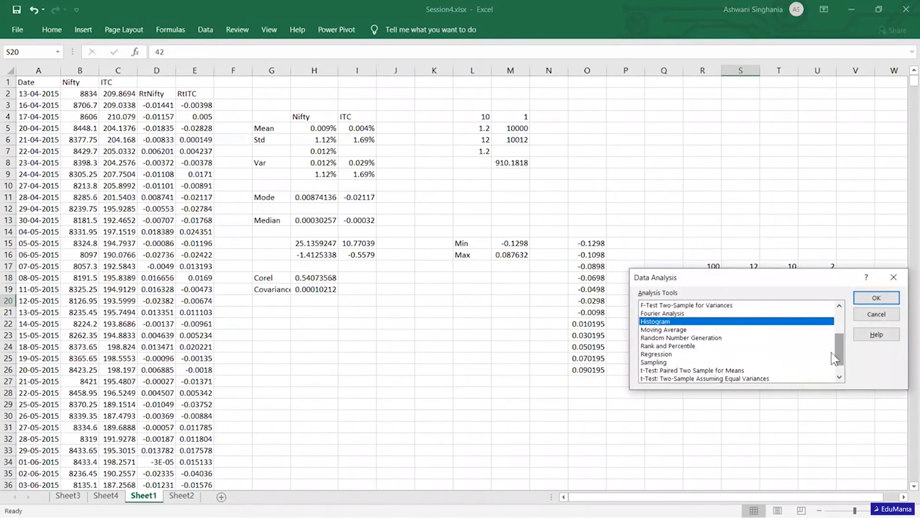
{"action": "left_click", "coordinate": [653, 355]}
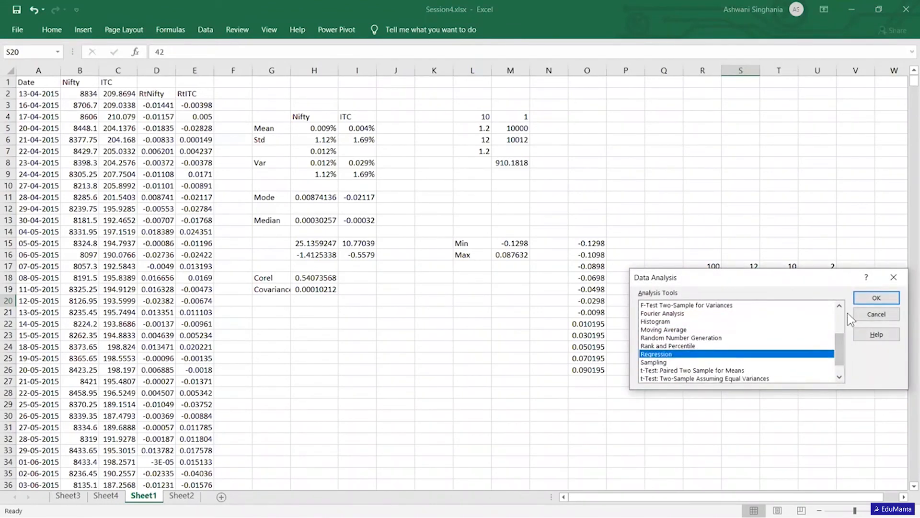
{"action": "left_click", "coordinate": [875, 297]}
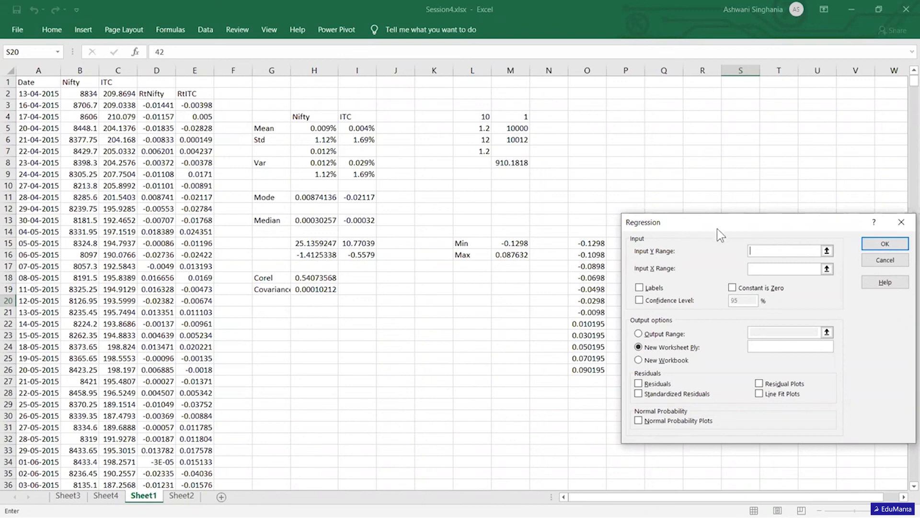
- Set the regression's Y range to RtITC in E2:E1225 and its X range to RtNifty in D2:D1225
{"action": "left_click", "coordinate": [195, 103]}
{"action": "left_click", "coordinate": [191, 94]}
{"action": "key", "text": "ctrl+shift+Down"}
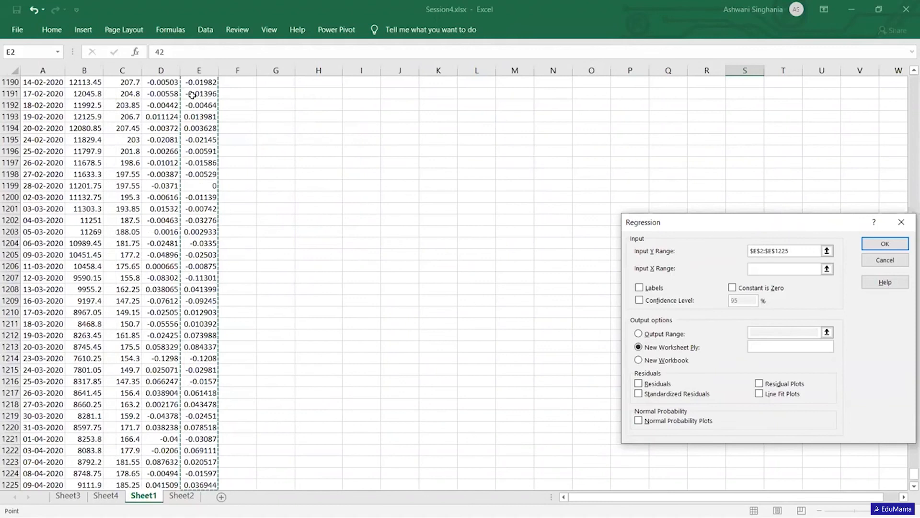
{"action": "type", "text": ","}
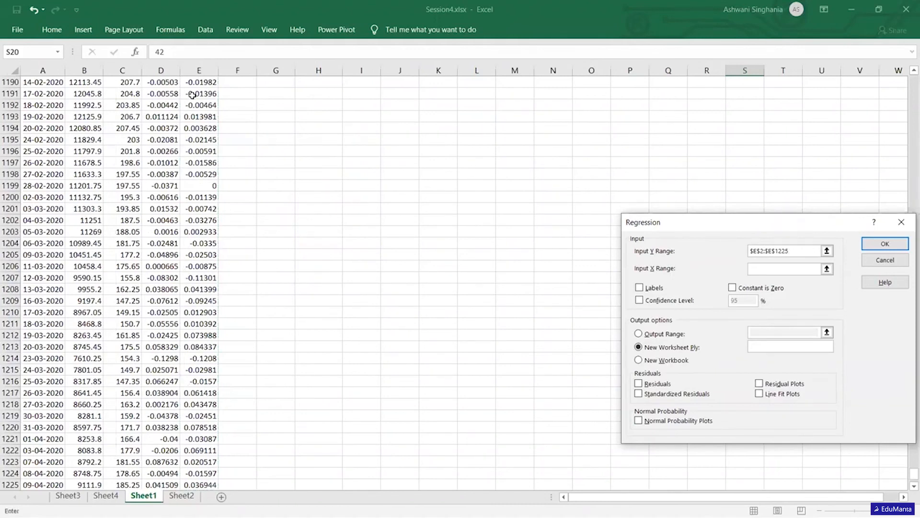
{"action": "left_click", "coordinate": [769, 272]}
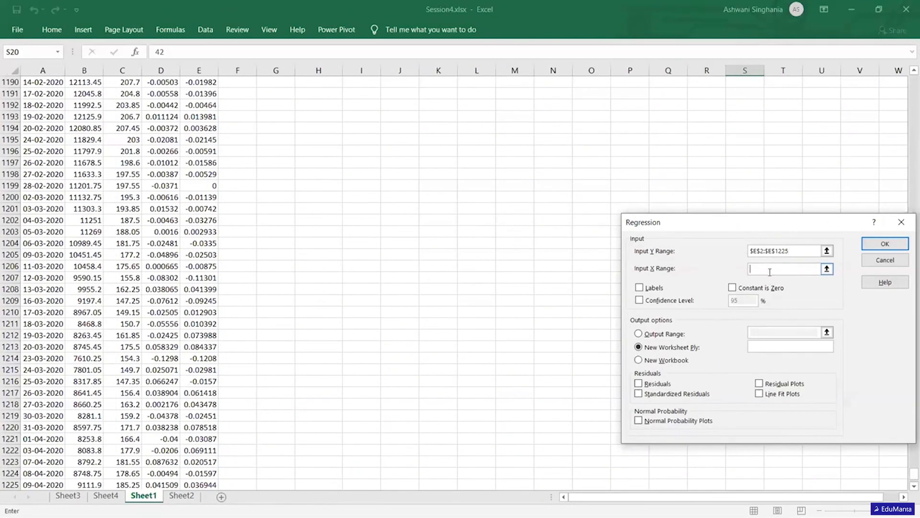
{"action": "left_click", "coordinate": [160, 482]}
{"action": "key", "text": "ctrl+shift+Up"}
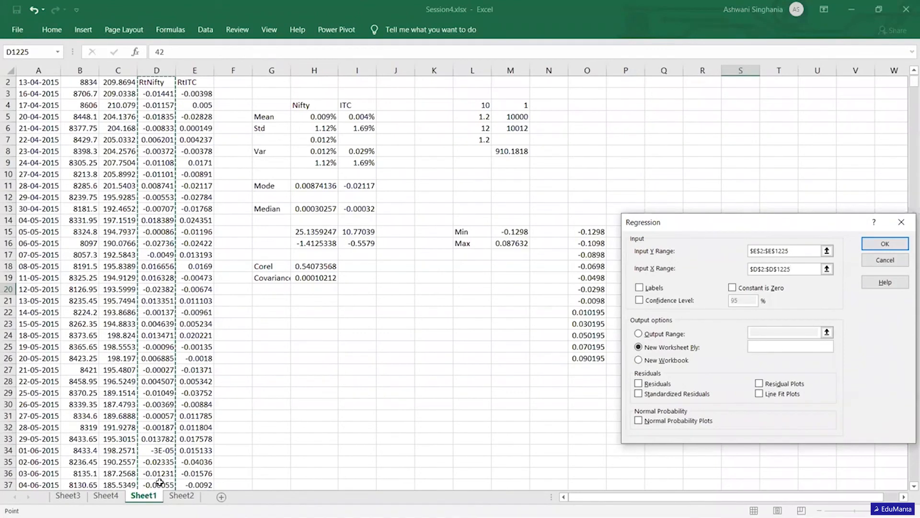
- Enable labels and line fit plots, and run the regression with its output on a new worksheet
{"action": "left_click", "coordinate": [640, 288]}
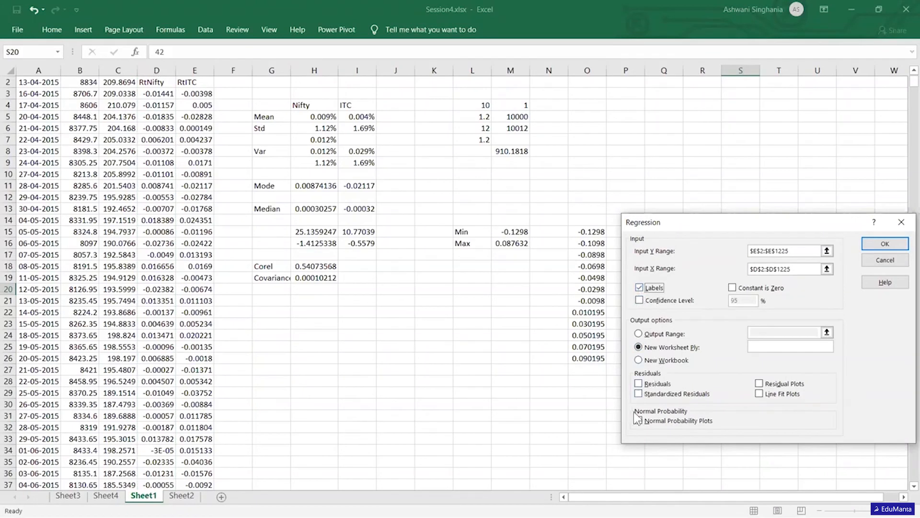
{"action": "left_click", "coordinate": [761, 393]}
{"action": "left_click", "coordinate": [878, 246]}
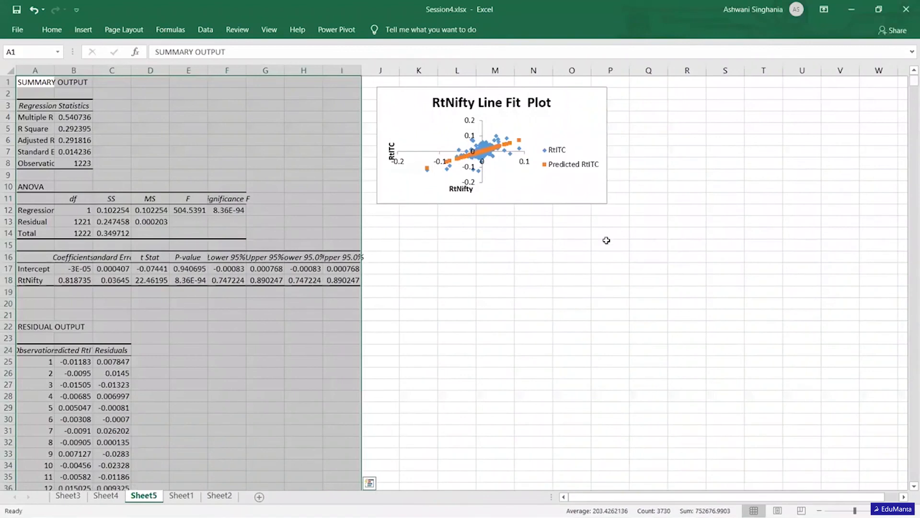
- Examine the Intercept and RtNifty coefficients in B17 and B18 of the regression output
{"action": "left_click", "coordinate": [433, 242]}
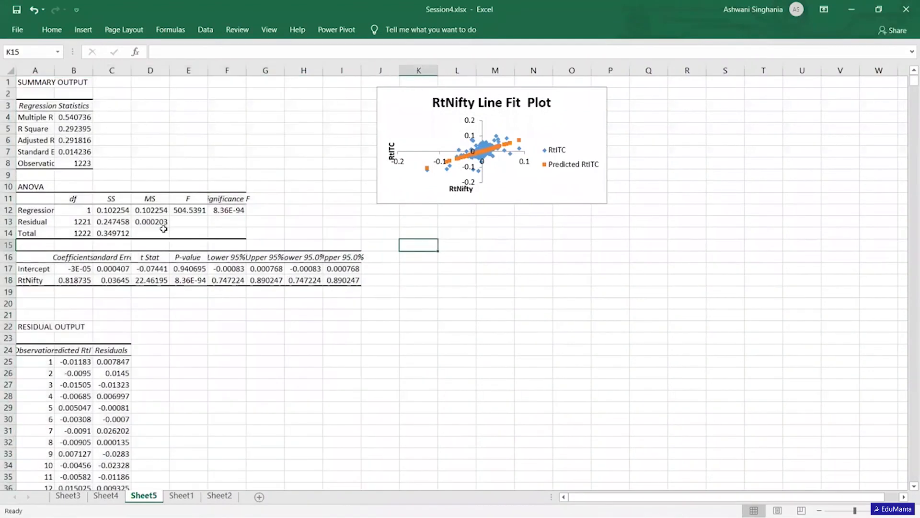
{"action": "left_click", "coordinate": [73, 268]}
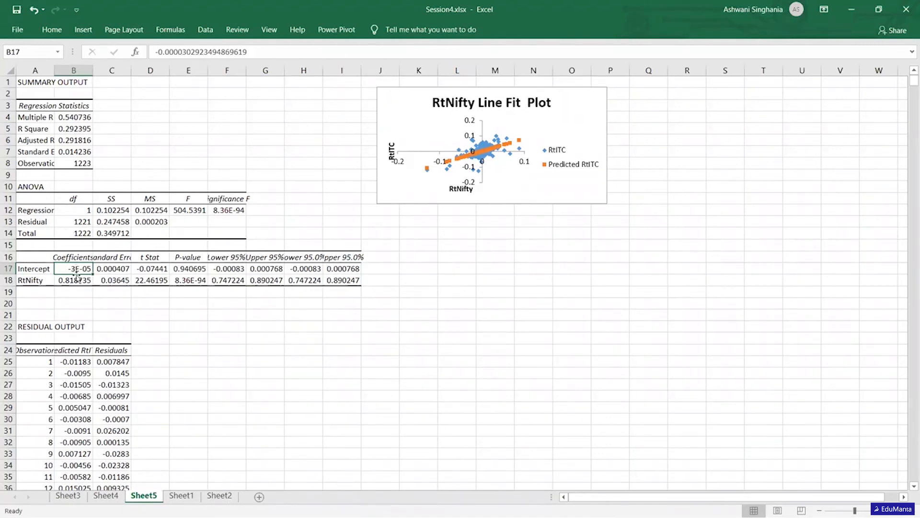
{"action": "left_click", "coordinate": [76, 279]}
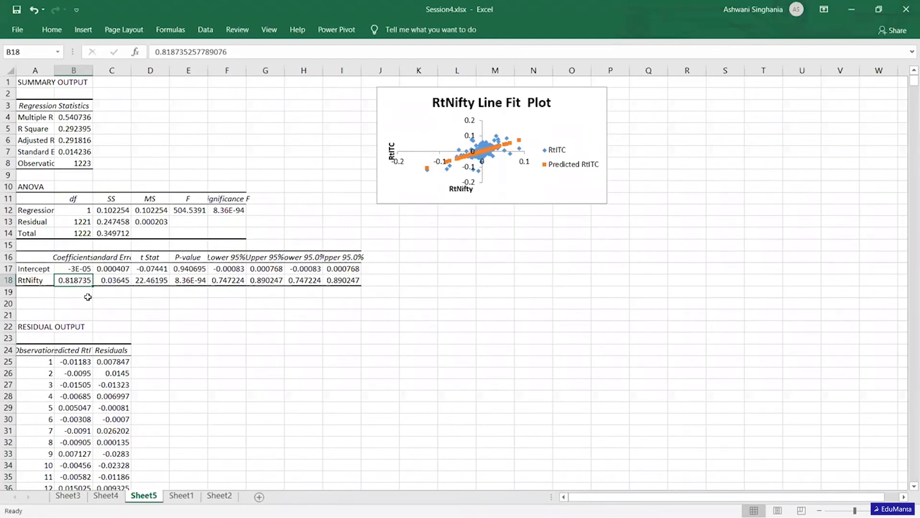
{"action": "left_click", "coordinate": [118, 297]}
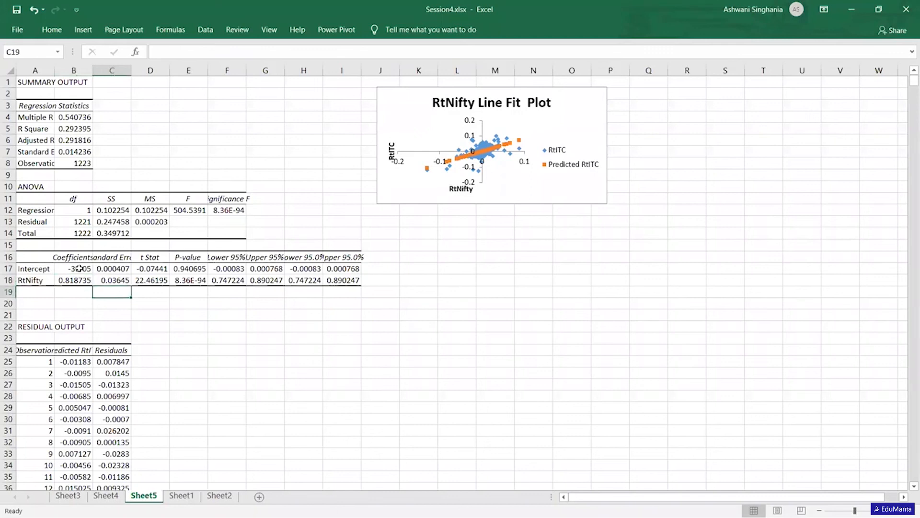
{"action": "left_click", "coordinate": [76, 269]}
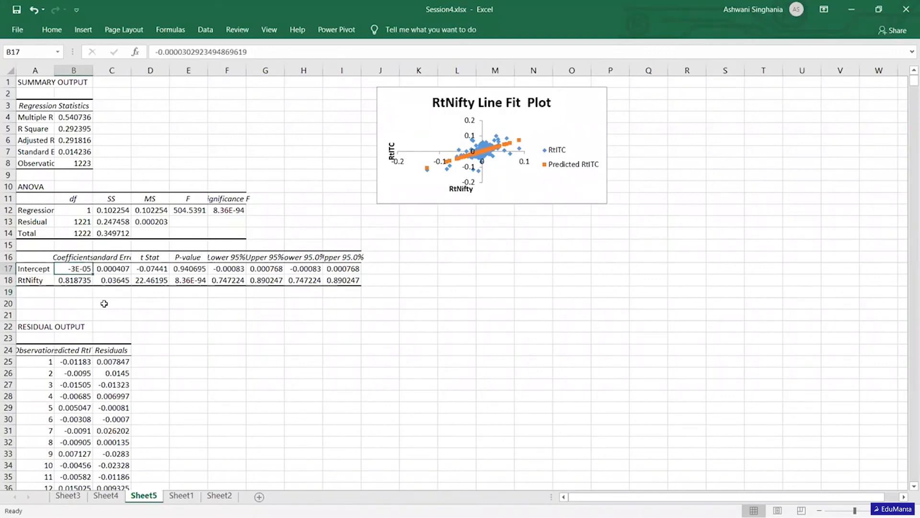
{"action": "left_click", "coordinate": [69, 282]}
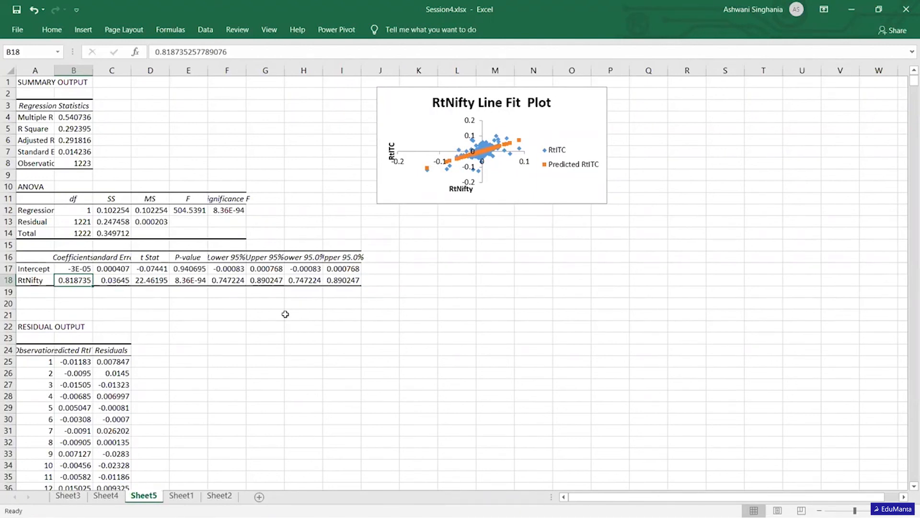
- Enlarge the RtNifty line fit plot beside the regression output, and return to Sheet1
{"action": "left_click", "coordinate": [602, 199]}
{"action": "left_click_drag", "start_coordinate": [607, 203], "coordinate": [905, 394]}
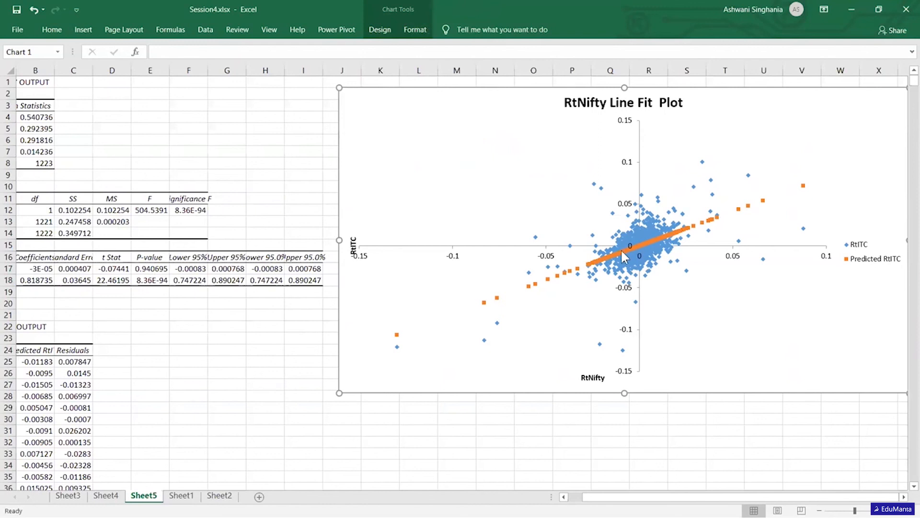
{"action": "mouse_move", "coordinate": [682, 232]}
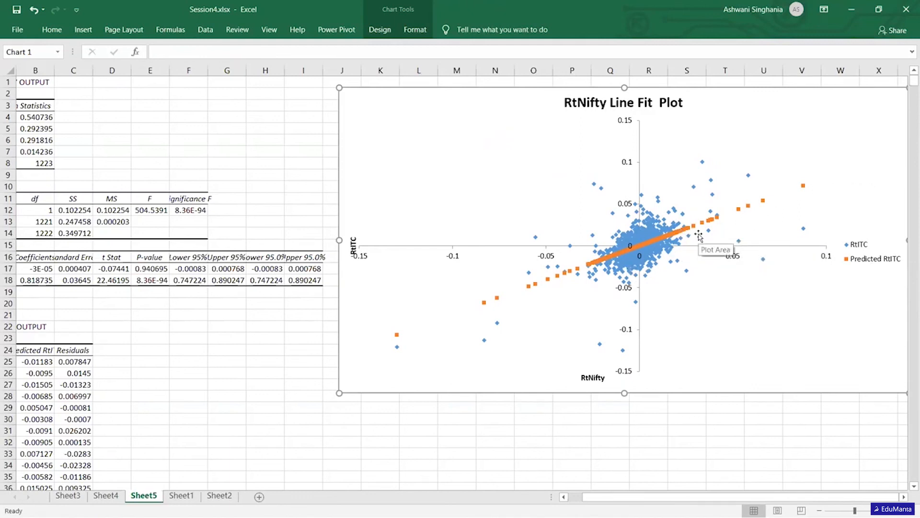
{"action": "left_click", "coordinate": [106, 496]}
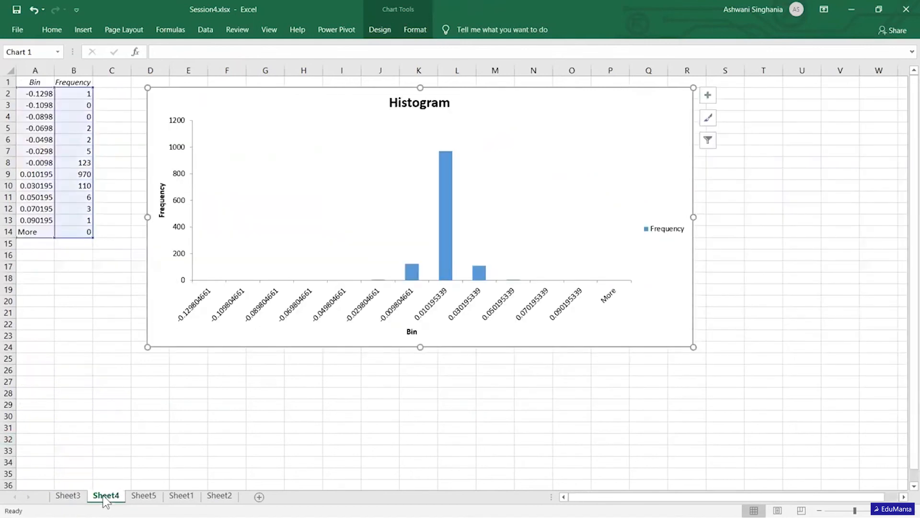
{"action": "left_click", "coordinate": [180, 496]}
{"action": "left_click", "coordinate": [486, 356]}
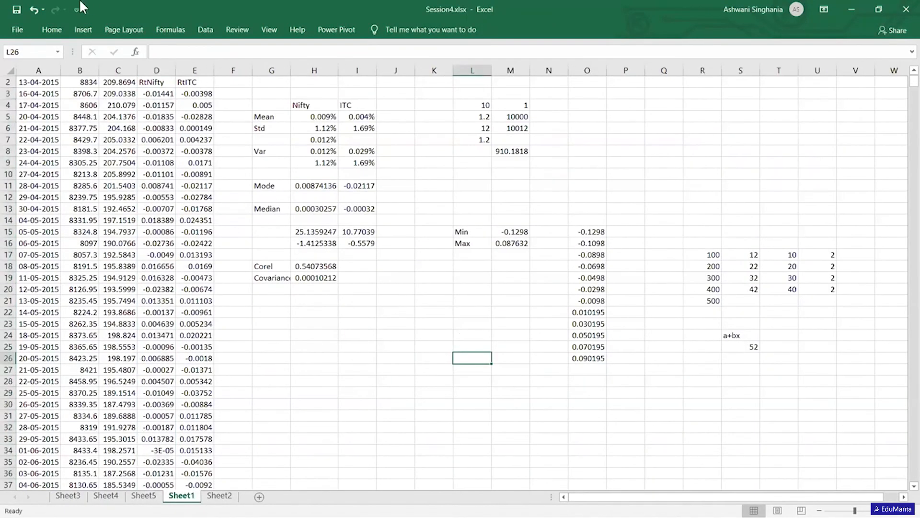
{"action": "left_click", "coordinate": [83, 29]}
{"action": "left_click", "coordinate": [452, 74]}
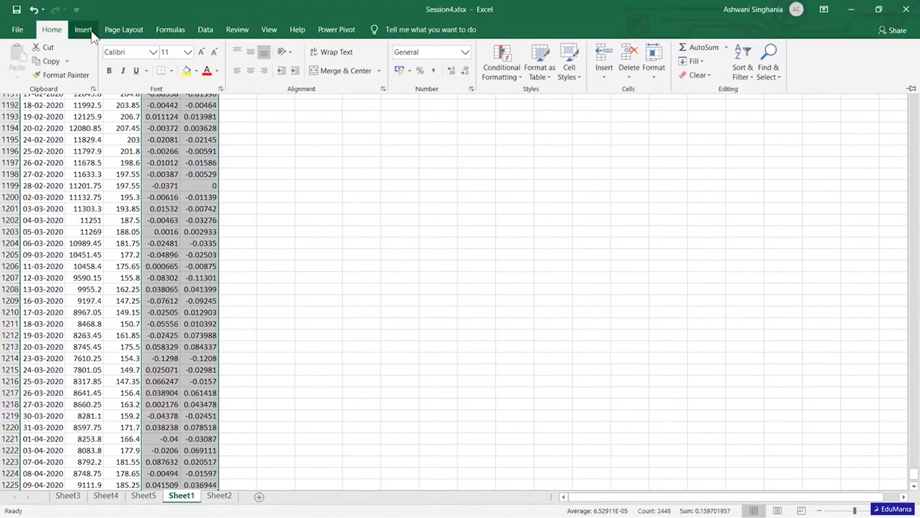
- Insert a plain scatter chart of the RtNifty and RtITC returns in D2:E1225
{"action": "left_click", "coordinate": [91, 33]}
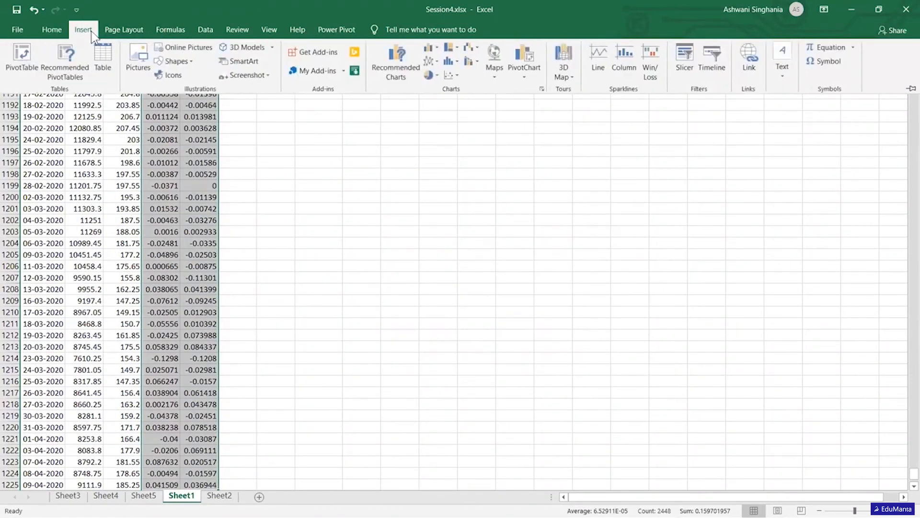
{"action": "left_click", "coordinate": [450, 75]}
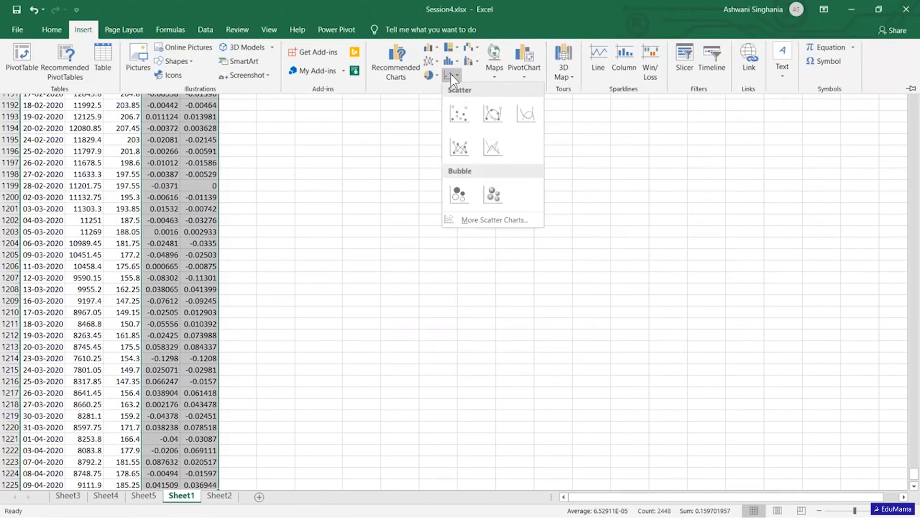
{"action": "left_click", "coordinate": [455, 104]}
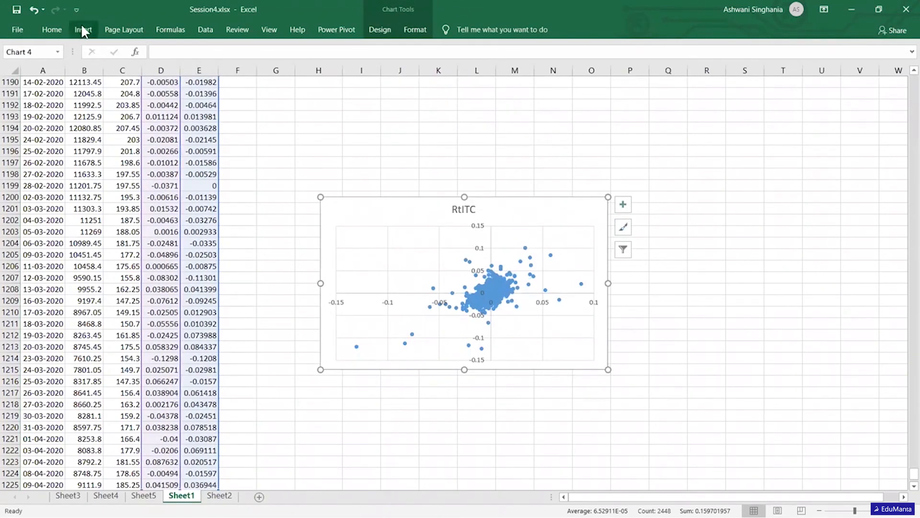
- Apply the quick layout with axis titles, a legend and a linear trendline with its equation and R² to the RtITC scatter chart
{"action": "left_click", "coordinate": [384, 27]}
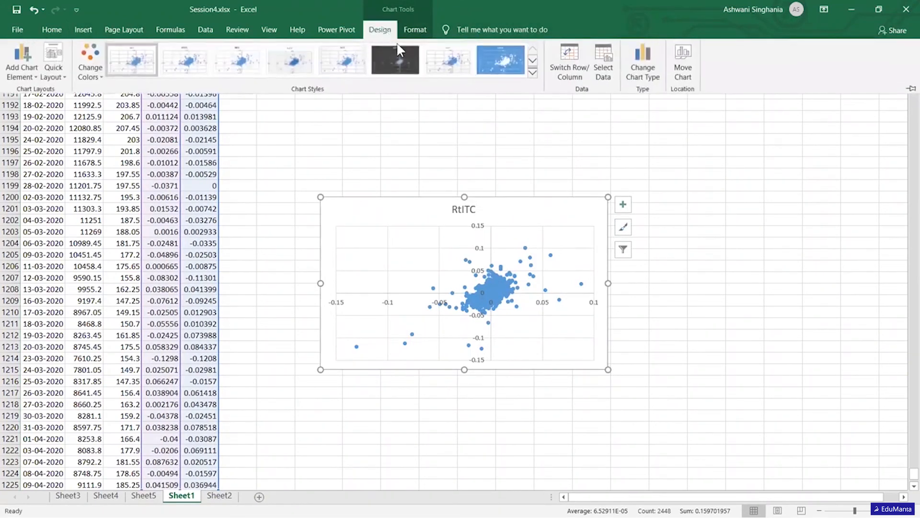
{"action": "left_click", "coordinate": [63, 72]}
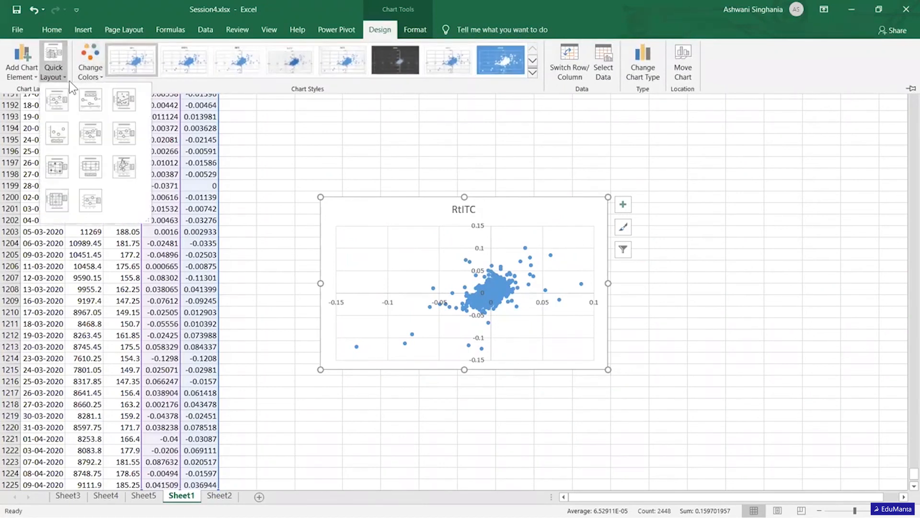
{"action": "left_click", "coordinate": [131, 164]}
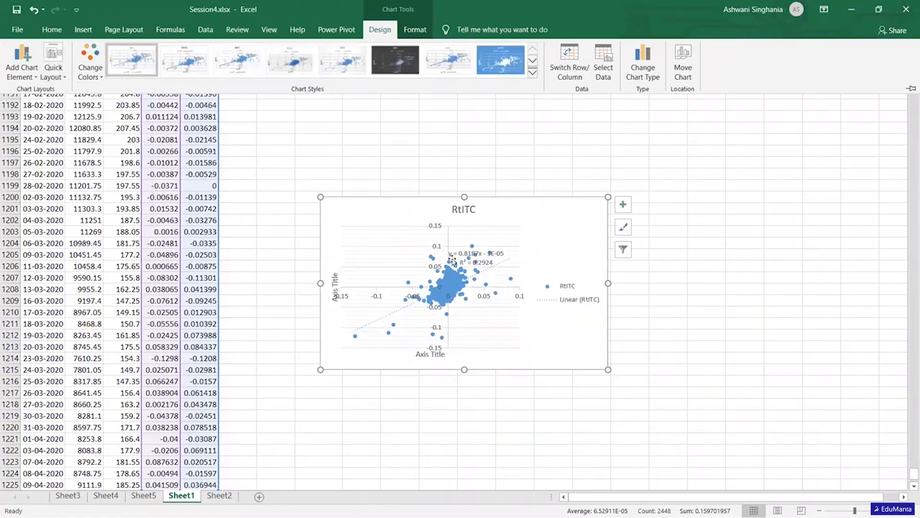
{"action": "left_click", "coordinate": [414, 227]}
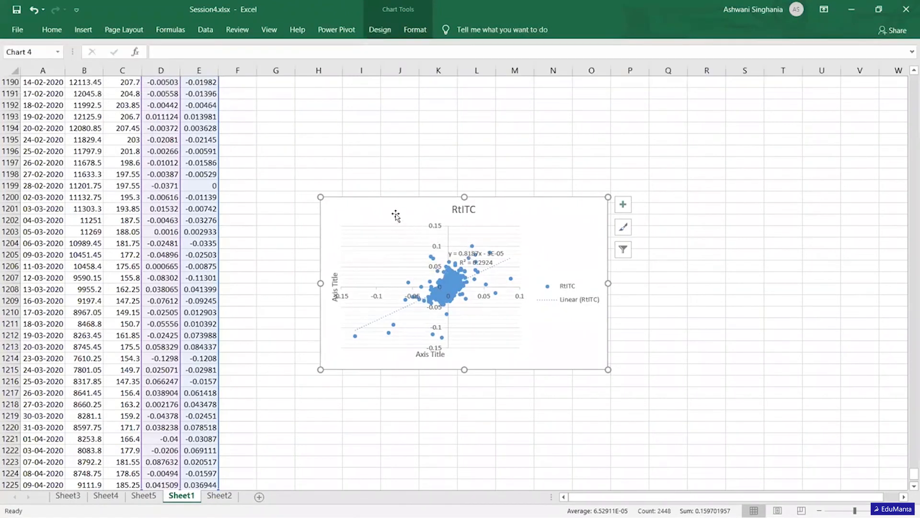
- Move the trendline equation label clear of the data points above the plot area, and enlarge the scatter chart
{"action": "left_click", "coordinate": [469, 257]}
{"action": "left_click_drag", "start_coordinate": [460, 247], "coordinate": [368, 200]}
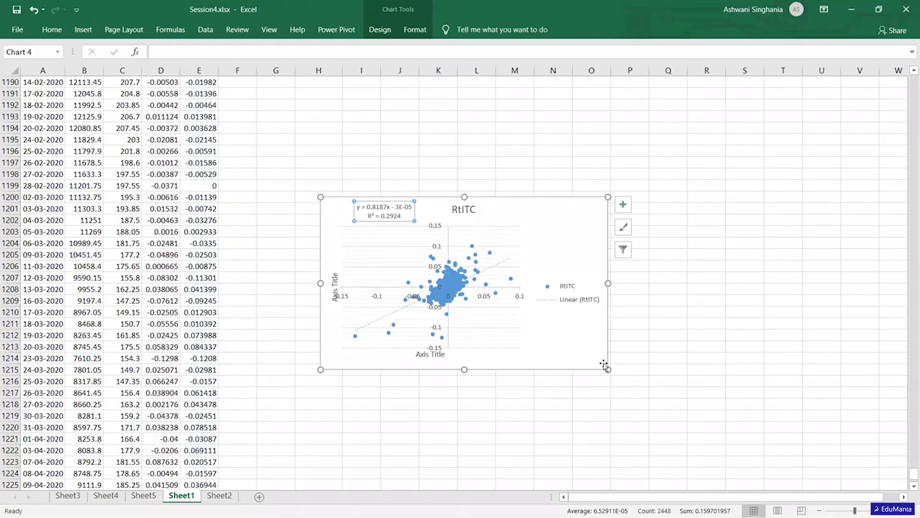
{"action": "left_click_drag", "start_coordinate": [607, 369], "coordinate": [807, 446]}
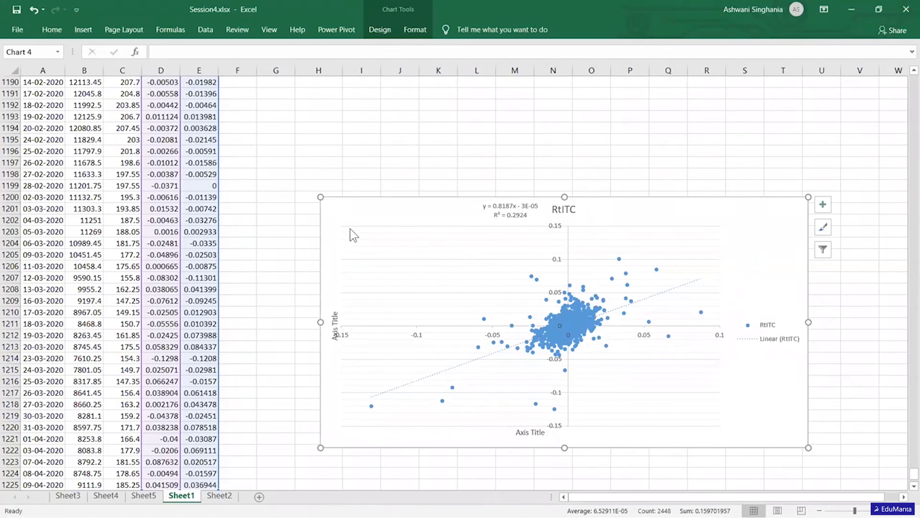
{"action": "scroll", "coordinate": [349, 228], "scroll_direction": "down", "scroll_amount": 2}
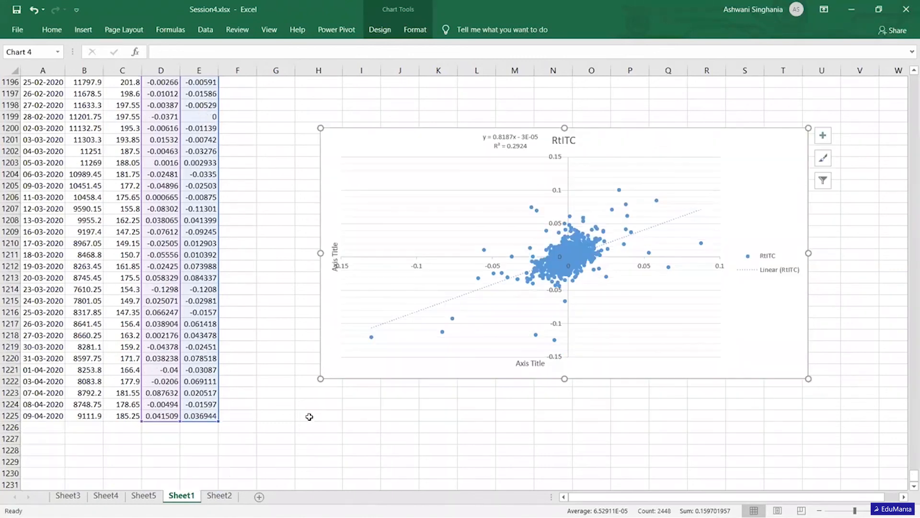
{"action": "left_click", "coordinate": [216, 497]}
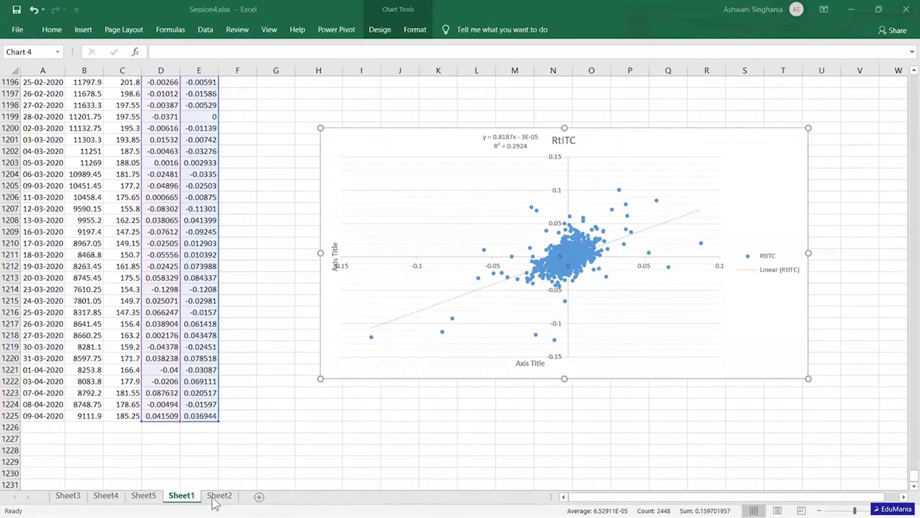